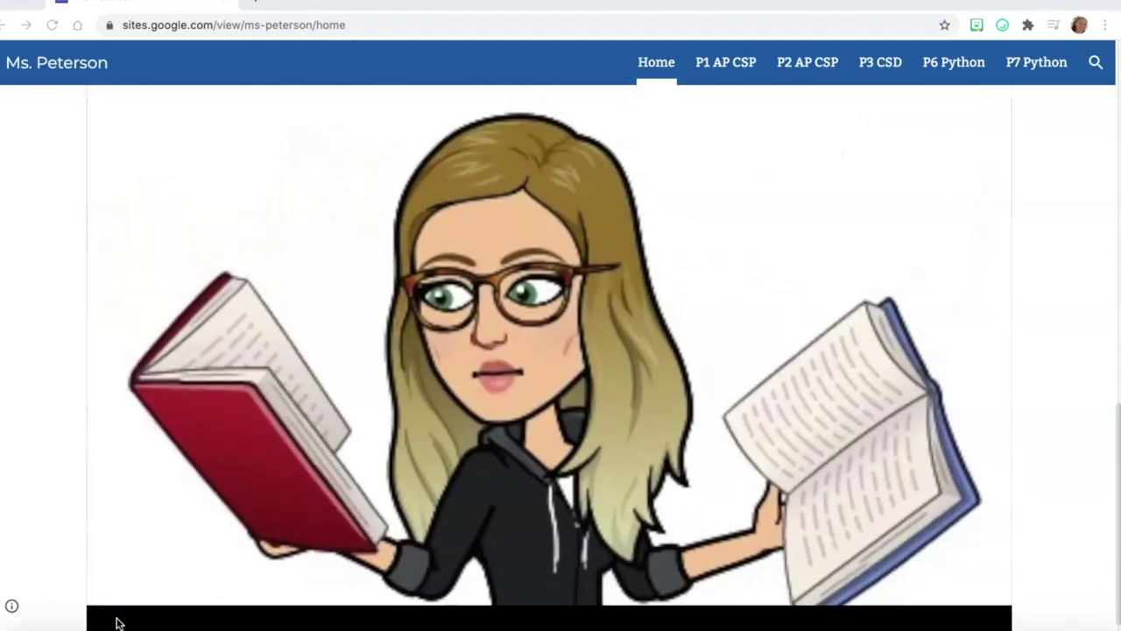
Step: Return to the class site's overview information and open the P1 AP CSP page
left_click(342, 538)
scroll(350, 525, "up", 4)
scroll(361, 530, "up", 7)
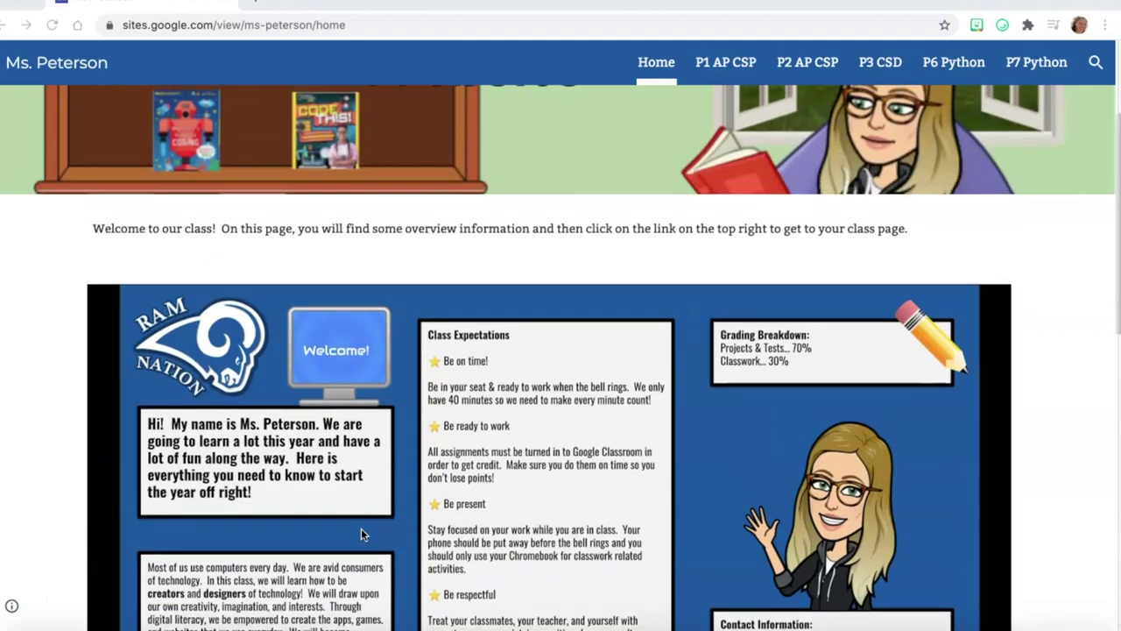
left_click(670, 144)
left_click(713, 70)
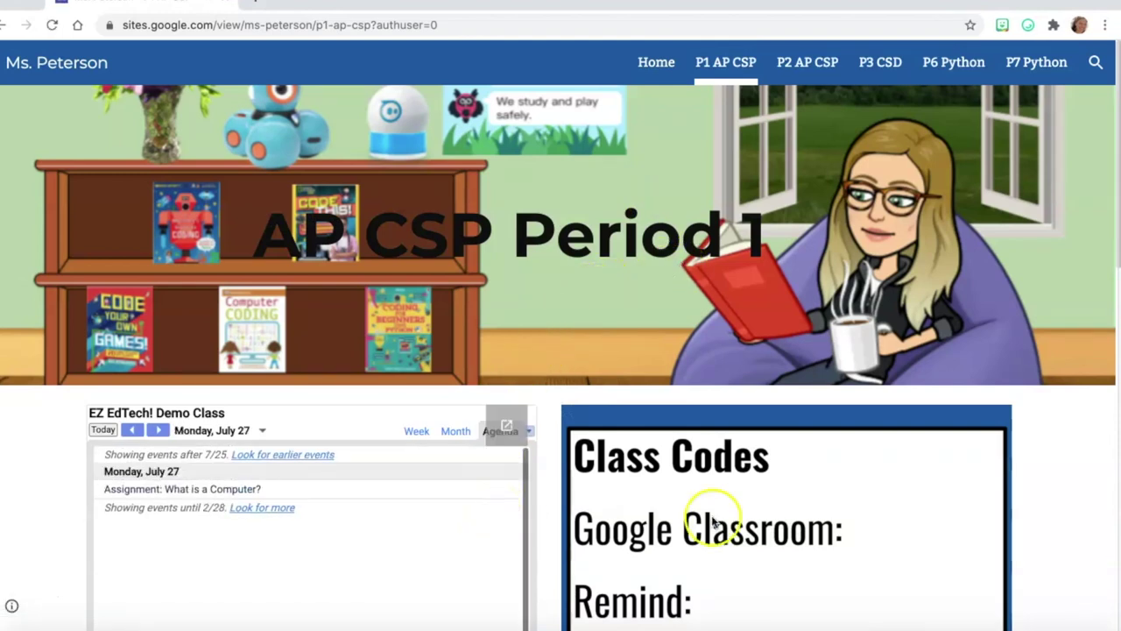
Step: Look through the P1 AP CSP calendar, class codes and weekly assignments slide, and open the slide's Google Classroom link
scroll(1027, 515, "down", 2)
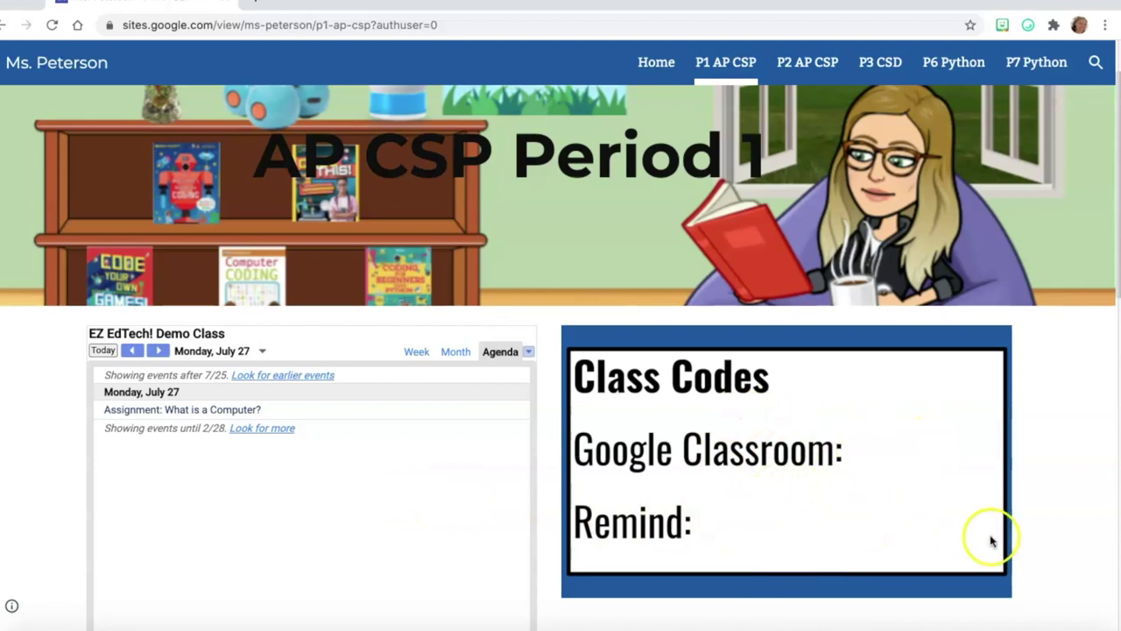
scroll(1051, 524, "down", 8)
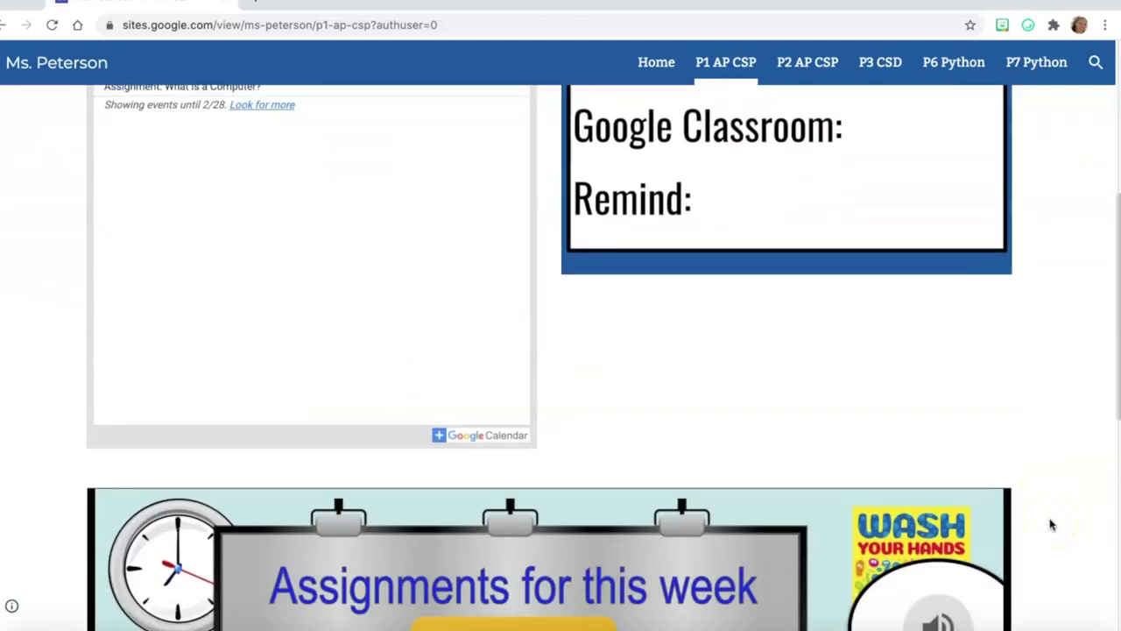
scroll(902, 405, "down", 7)
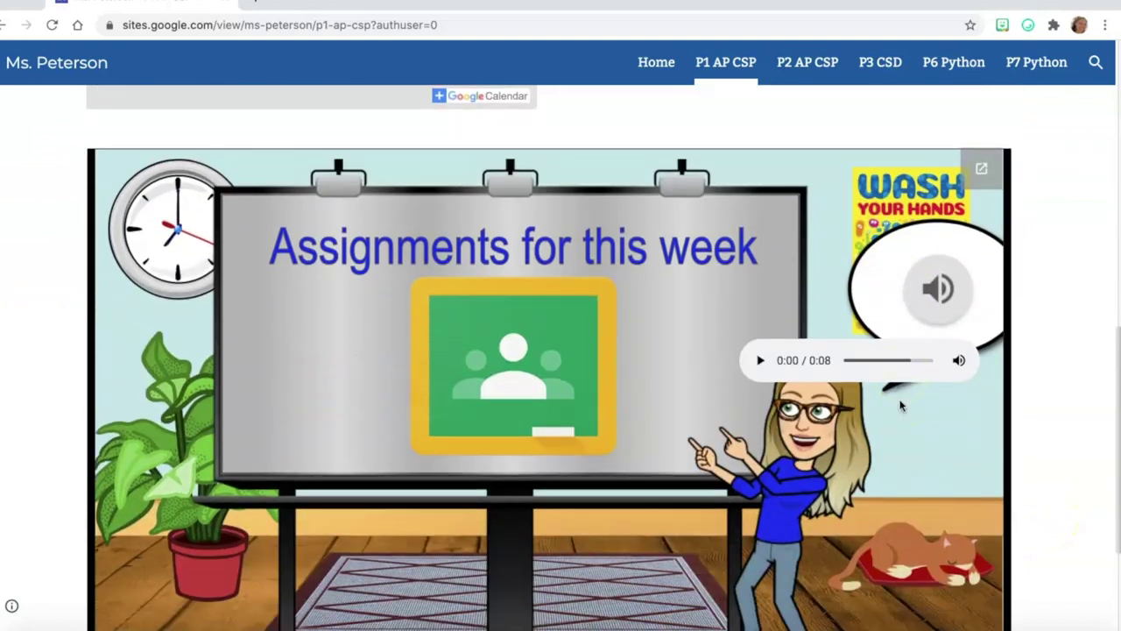
scroll(777, 383, "down", 1)
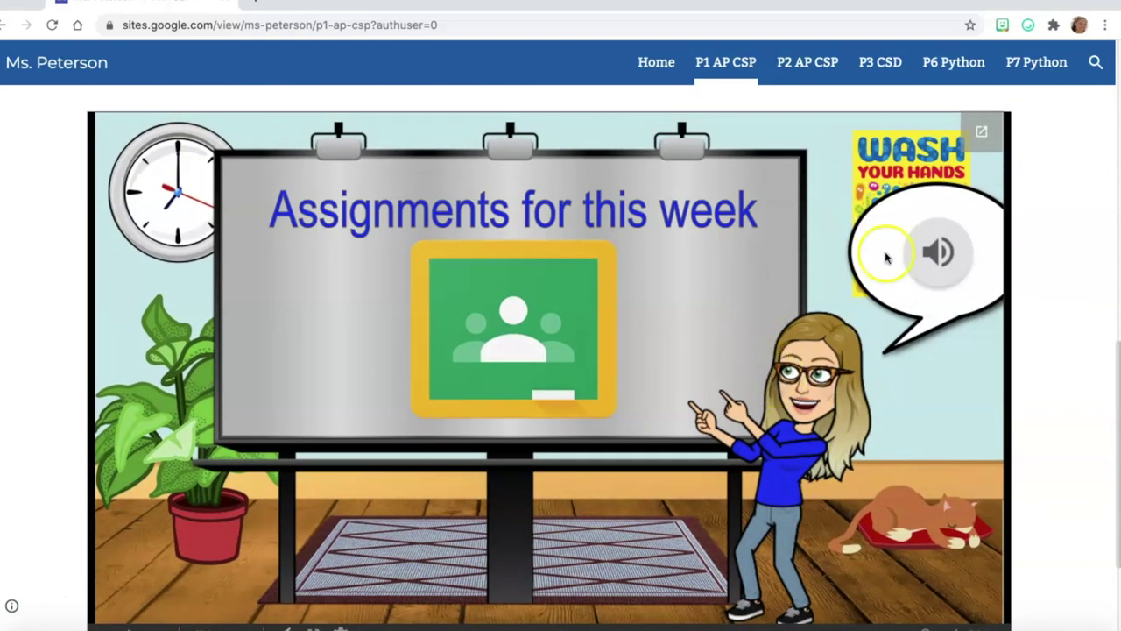
mouse_move(933, 253)
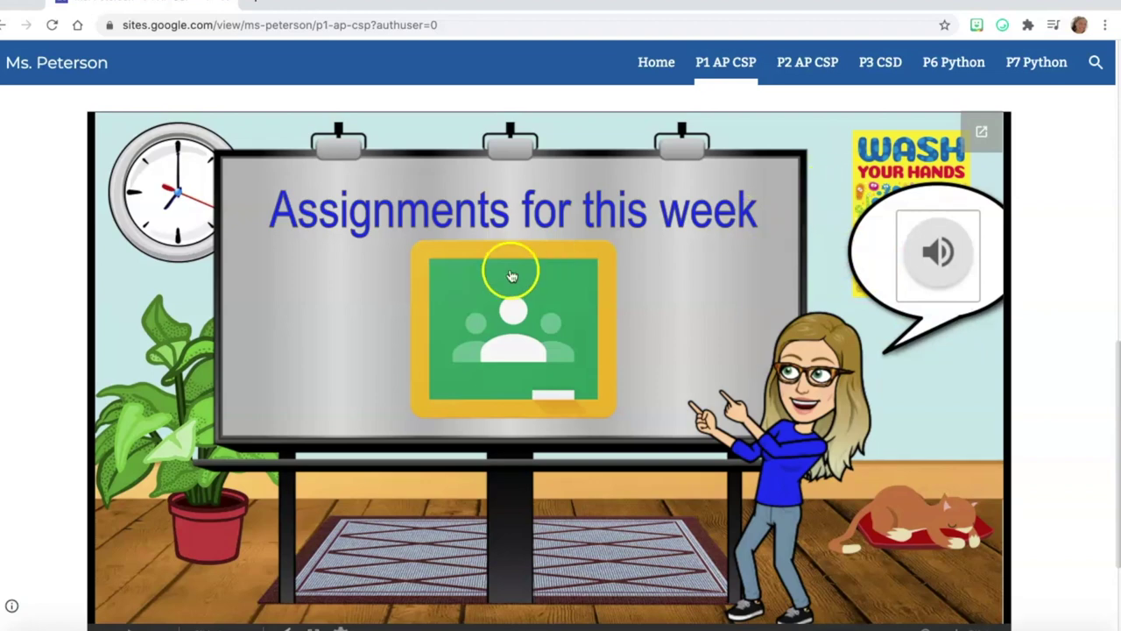
left_click(511, 322)
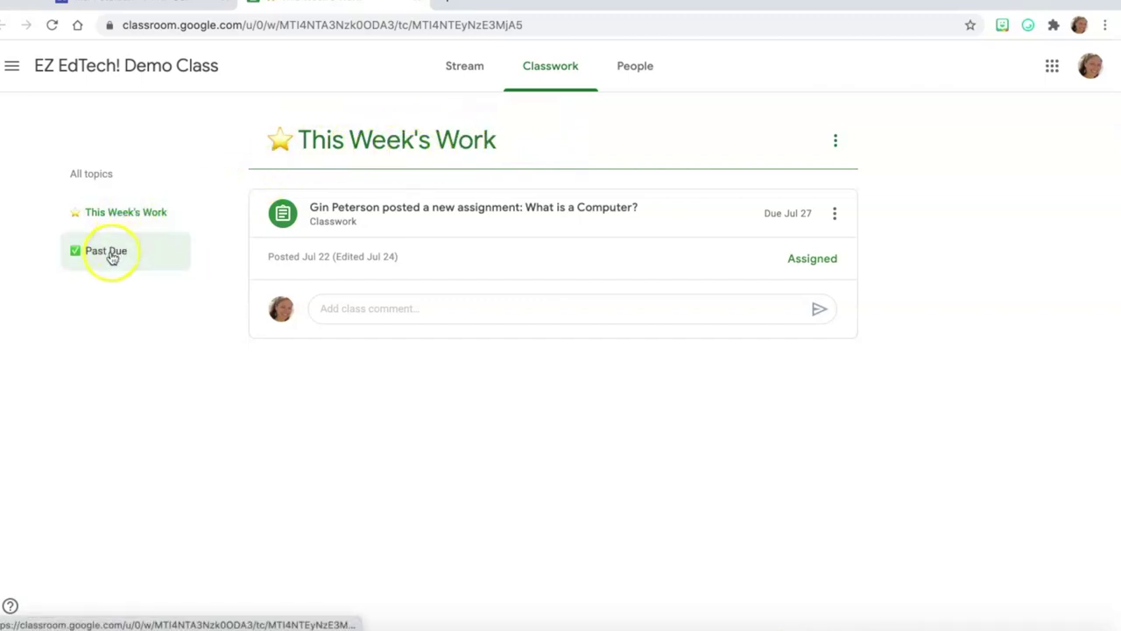
Step: From the class site, view the "Unit 1 - The Internet" Drive folder through its unit link and return to the site
left_click(147, 6)
scroll(336, 356, "down", 3)
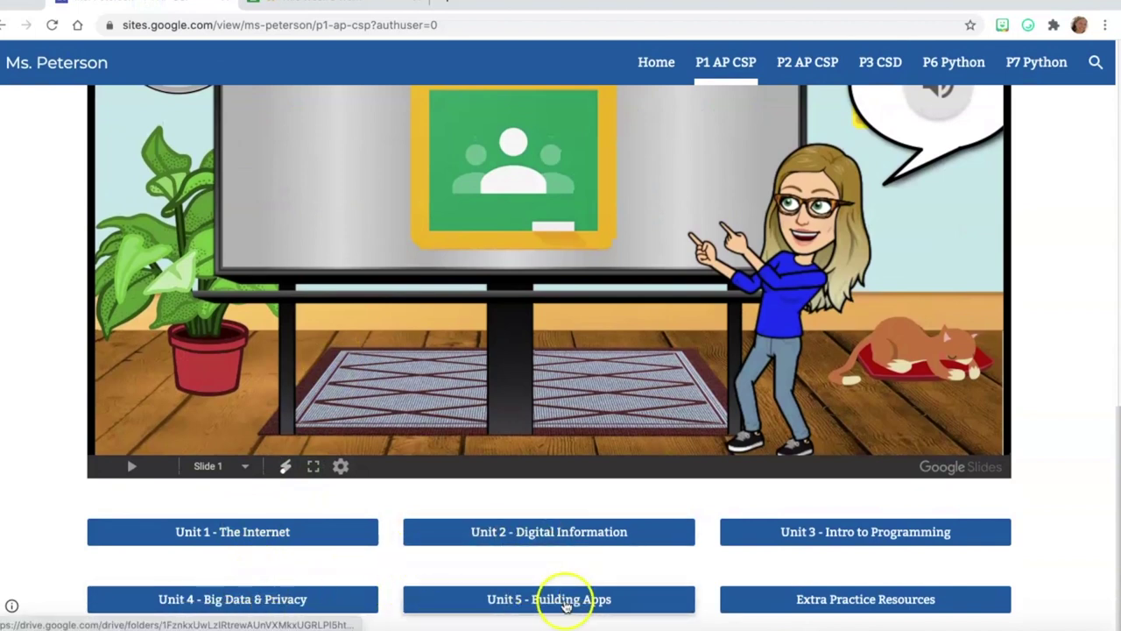
left_click(247, 525)
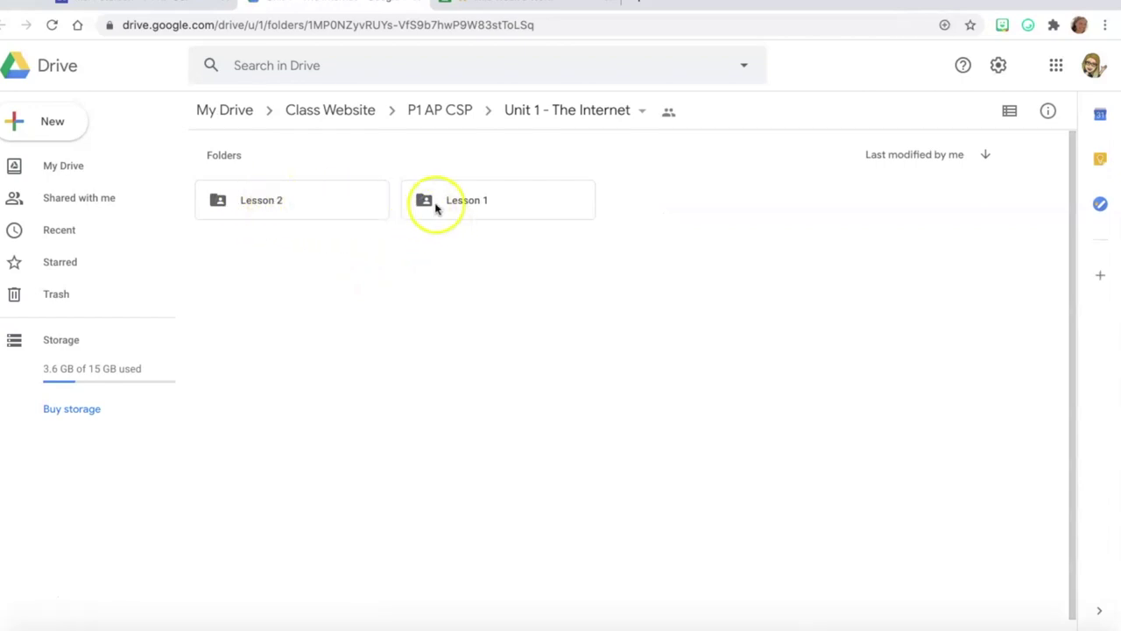
left_click(182, 4)
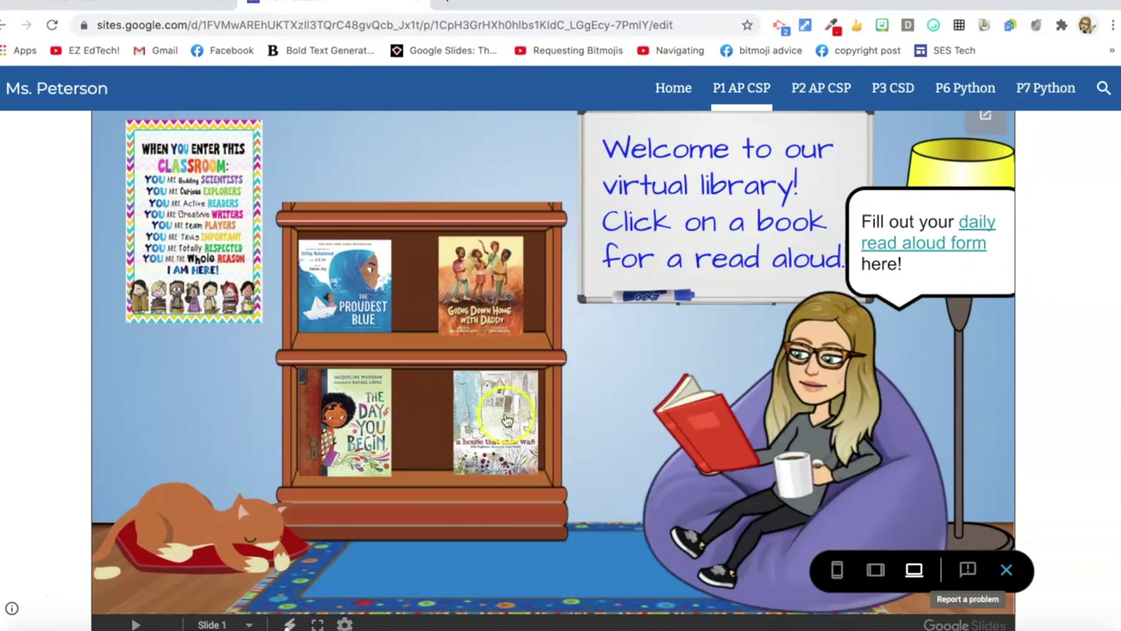
Step: View the "Going Down Home with Daddy" read aloud and the daily read aloud form from the virtual library, closing each one
left_click(488, 305)
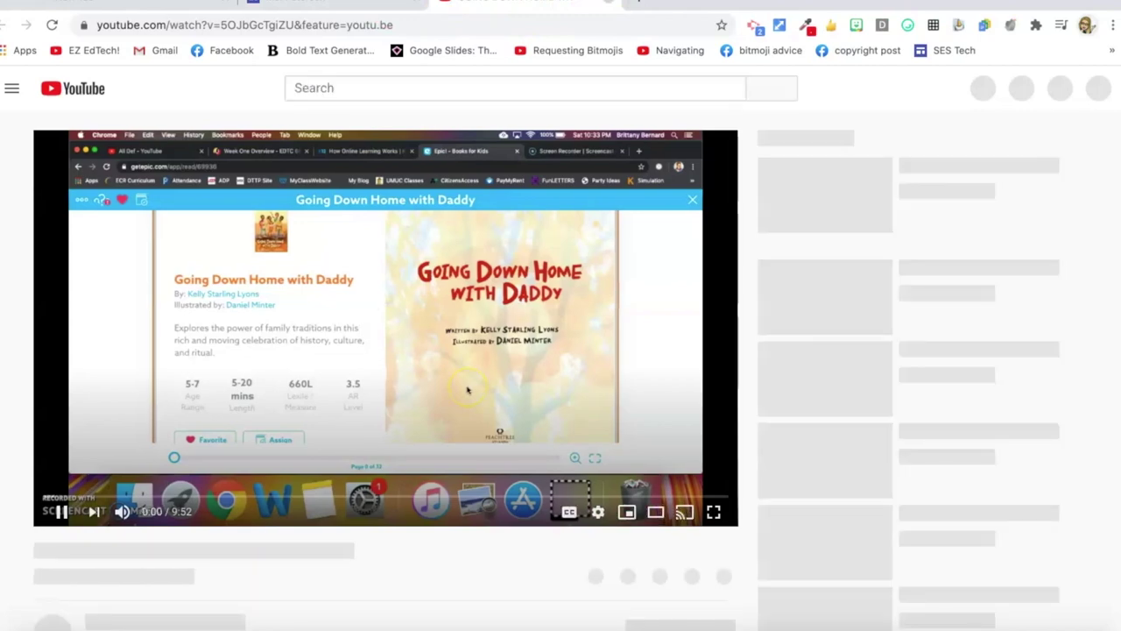
left_click(614, 3)
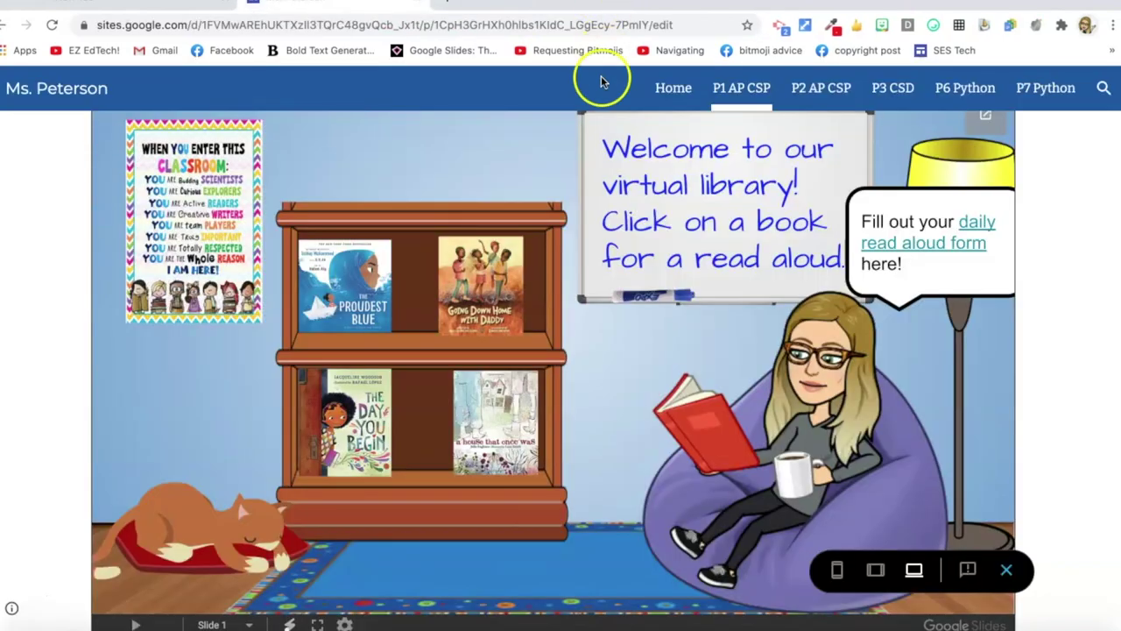
left_click(917, 248)
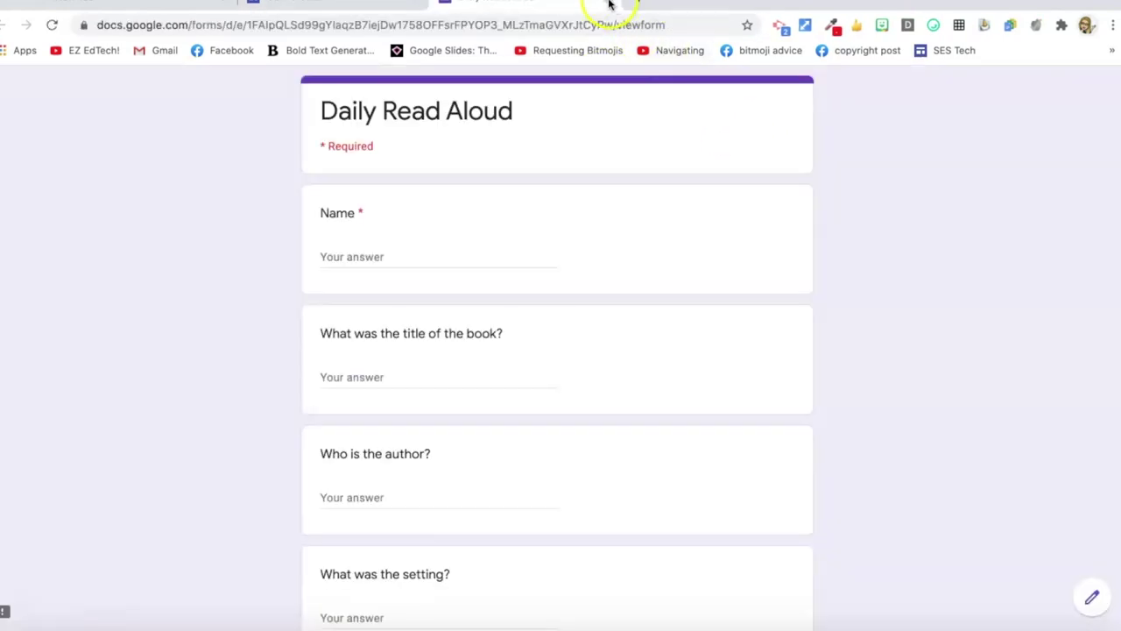
left_click(611, 3)
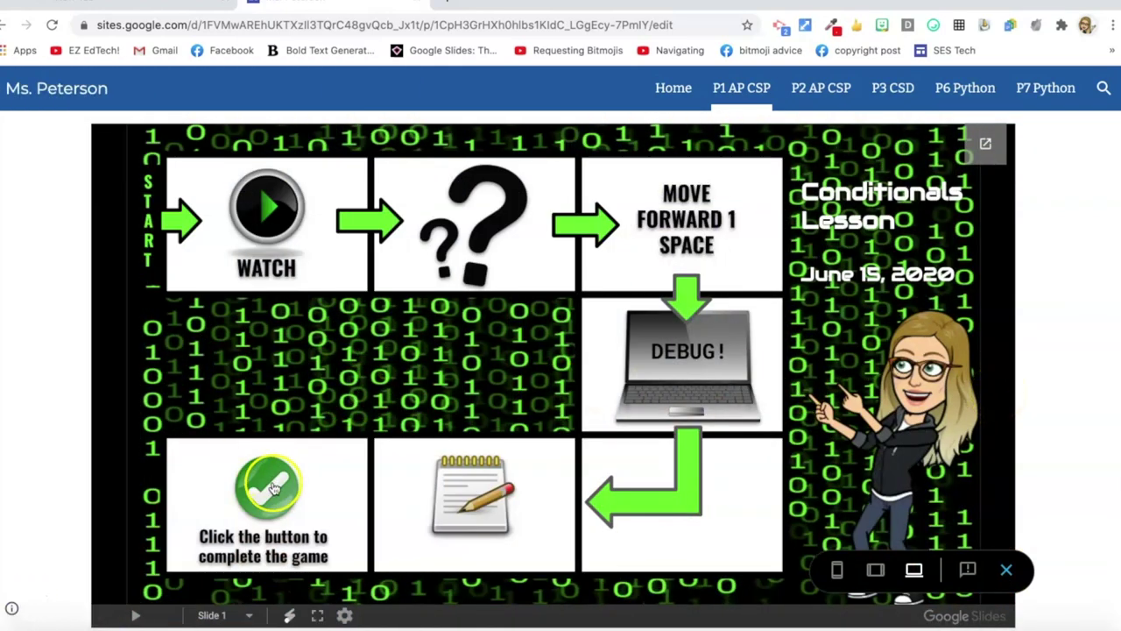
Step: View the Classroom assignment linked from the notepad on the Conditionals Lesson game board and return to the board
left_click(471, 488)
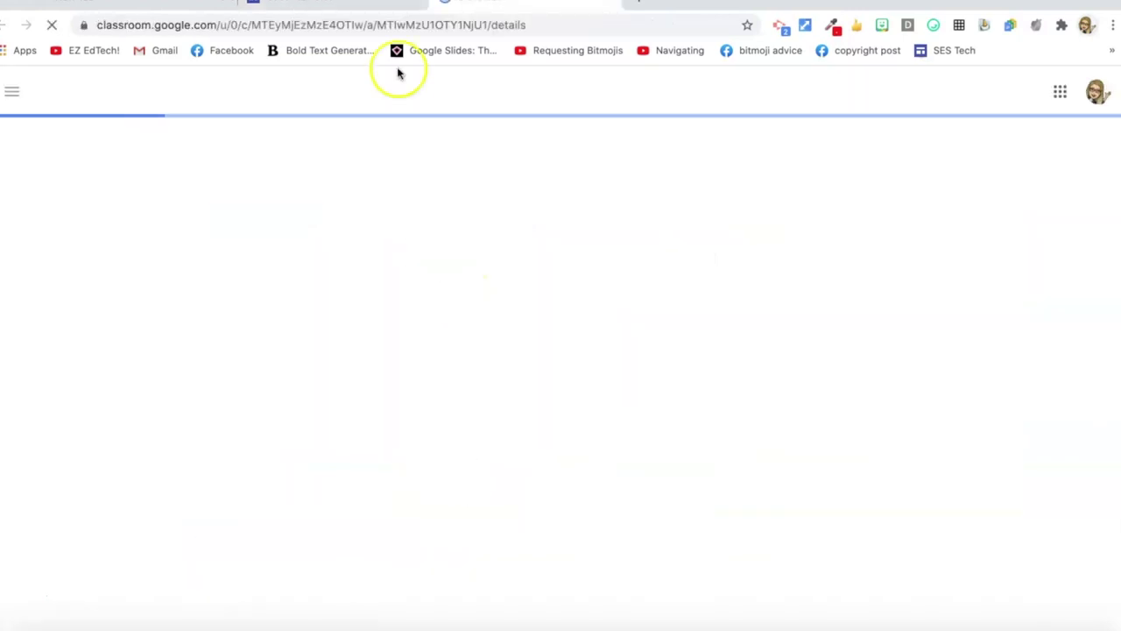
left_click(344, 4)
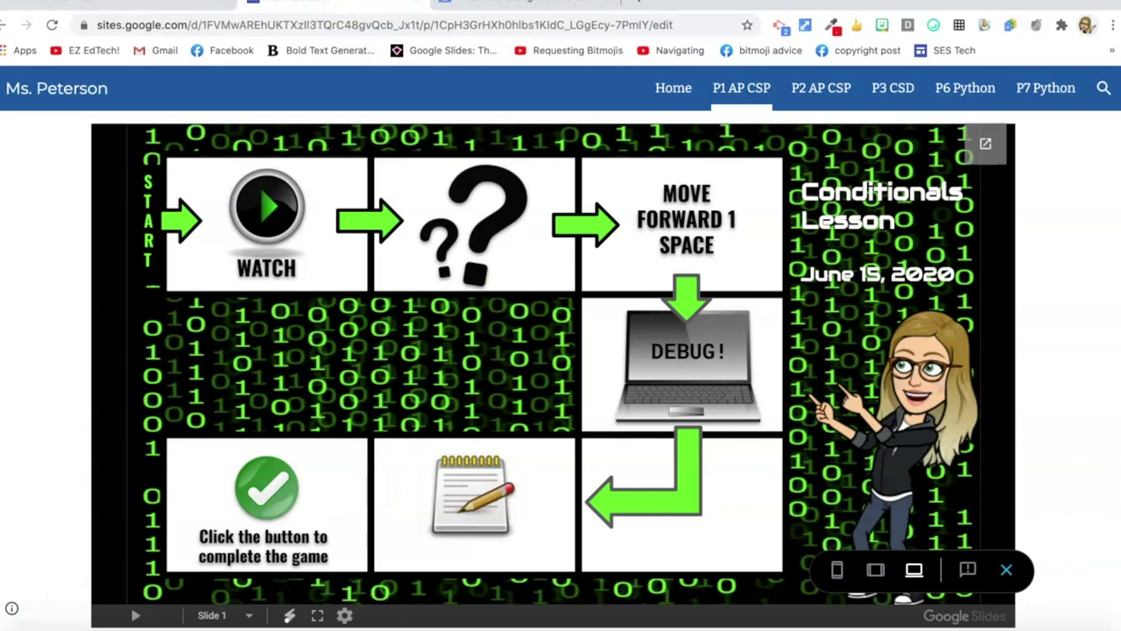
left_click(468, 3)
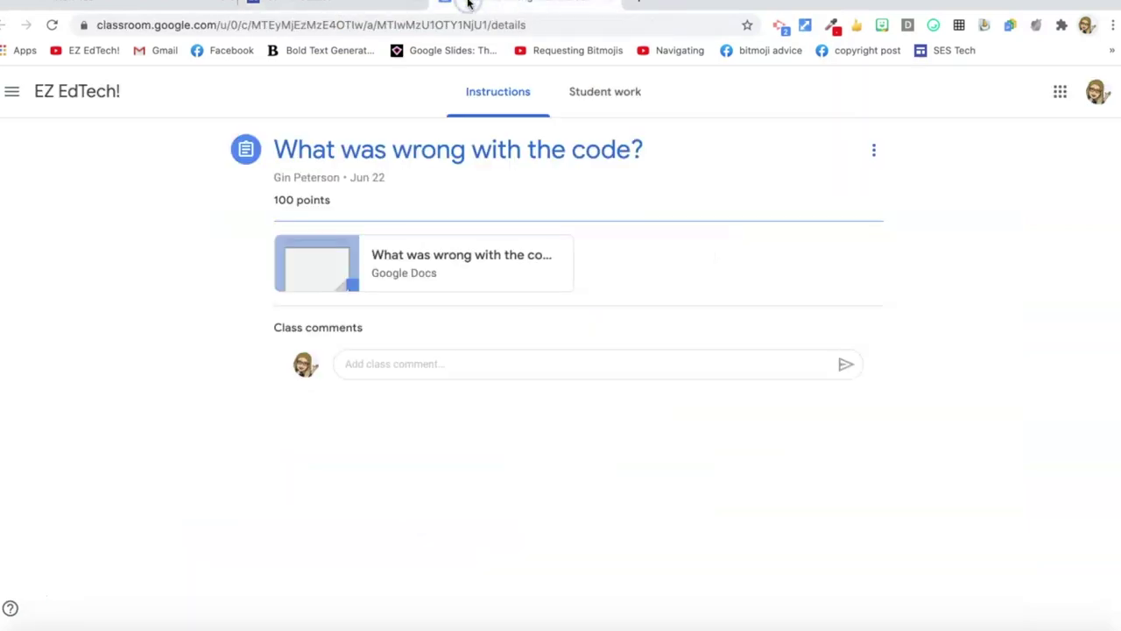
left_click(366, 5)
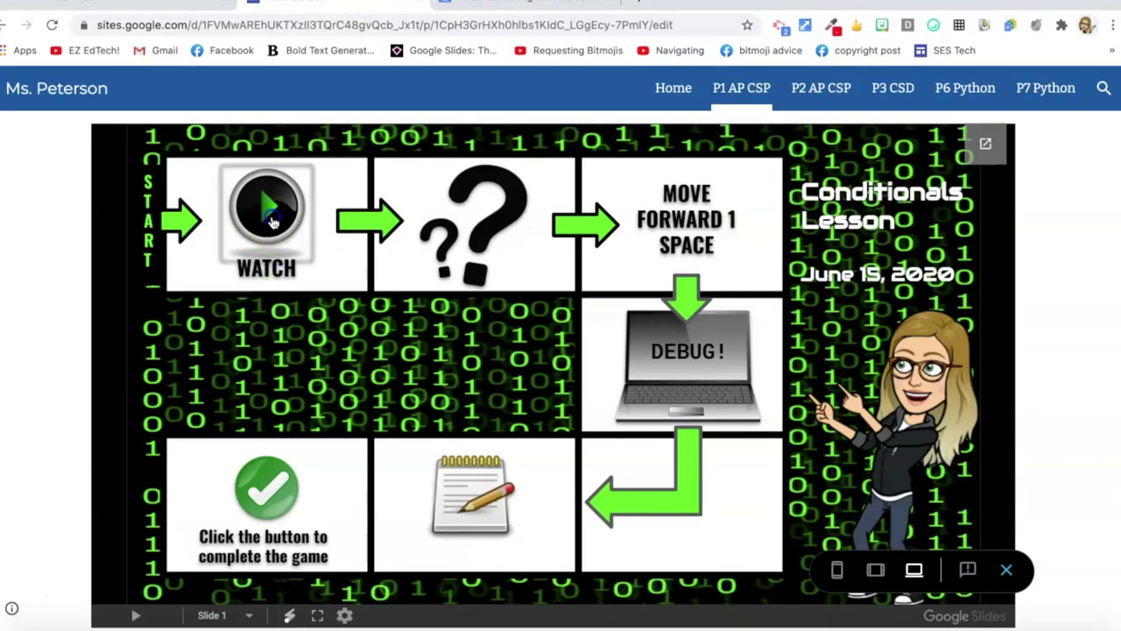
Step: View the game board's linked lesson video, return to the board and follow the checkmark link that completes the game
left_click(272, 222)
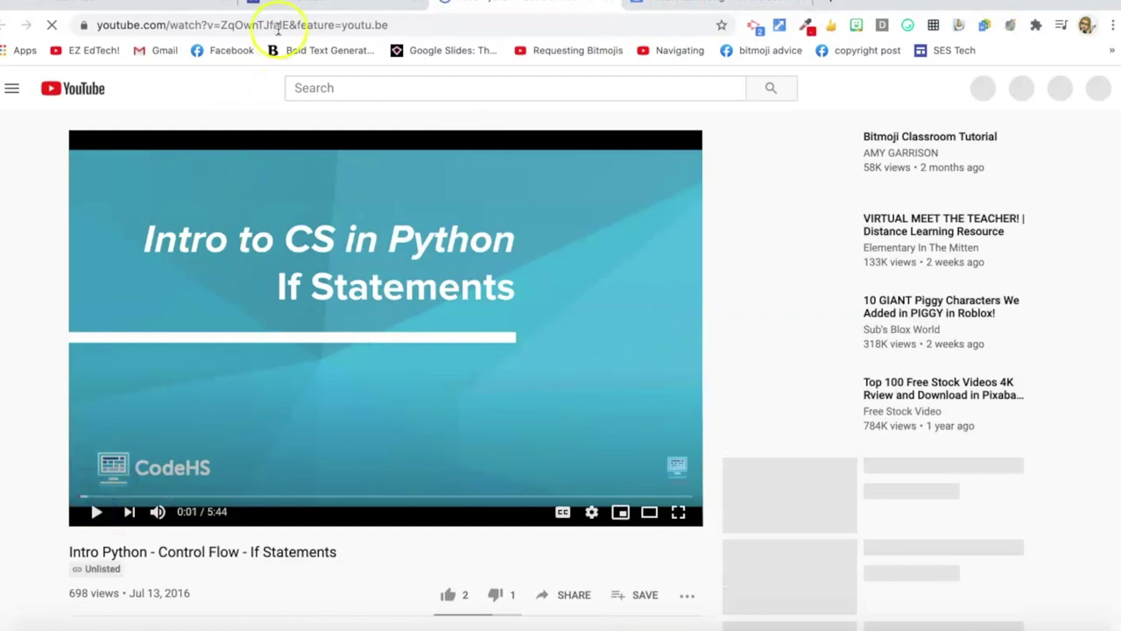
left_click(289, 4)
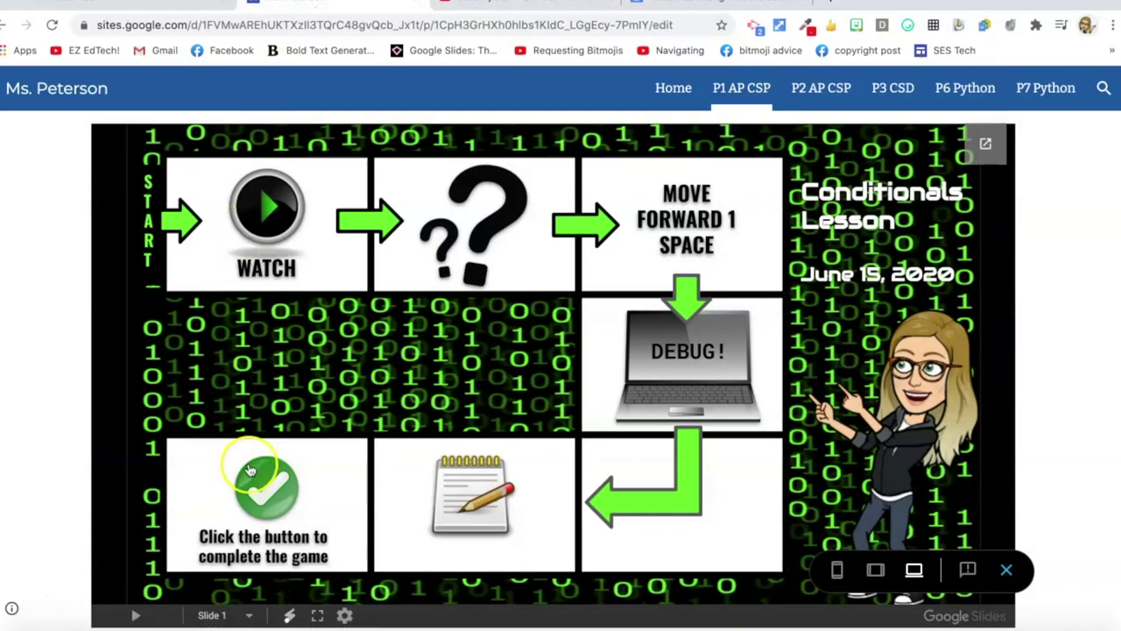
left_click(262, 491)
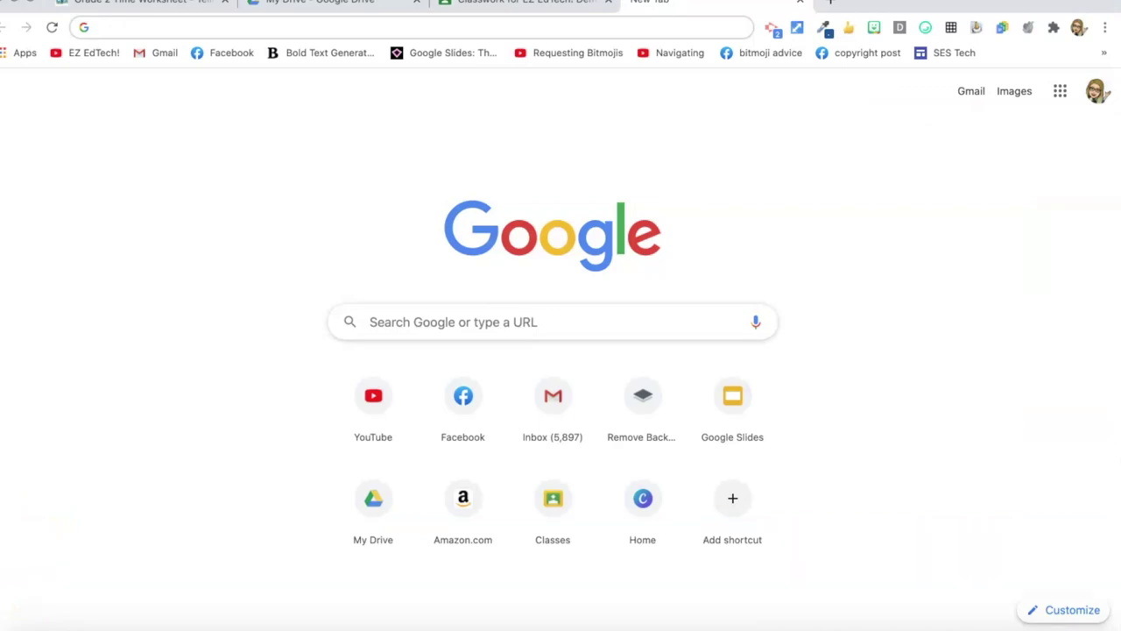
Step: Go to sites.google.com and create a new blank site
type("sites.google.com")
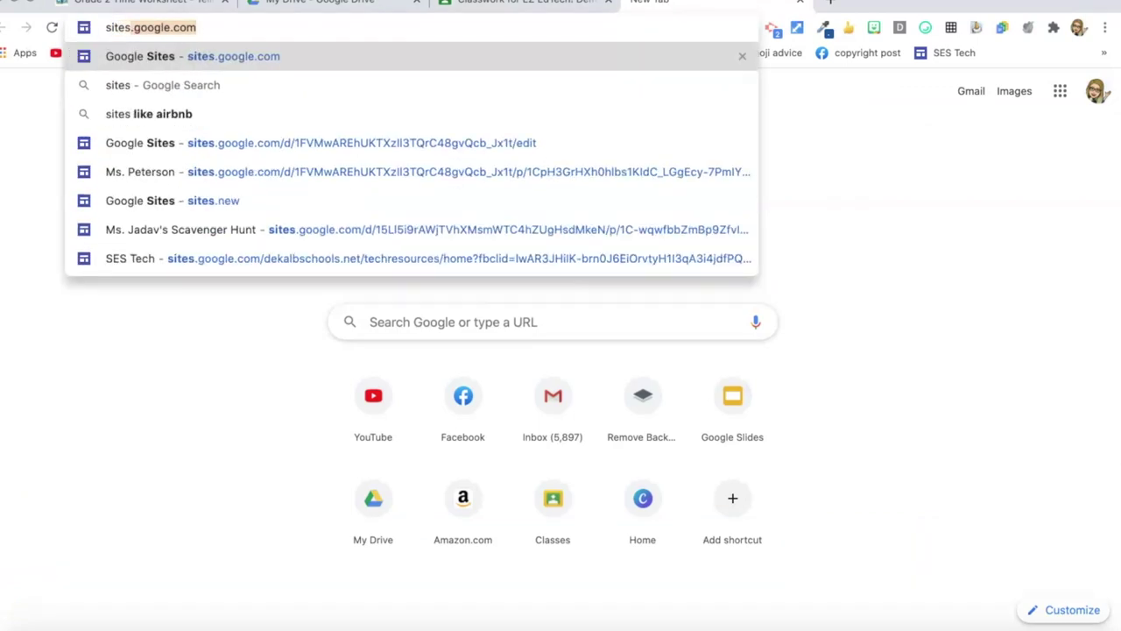
key("Return")
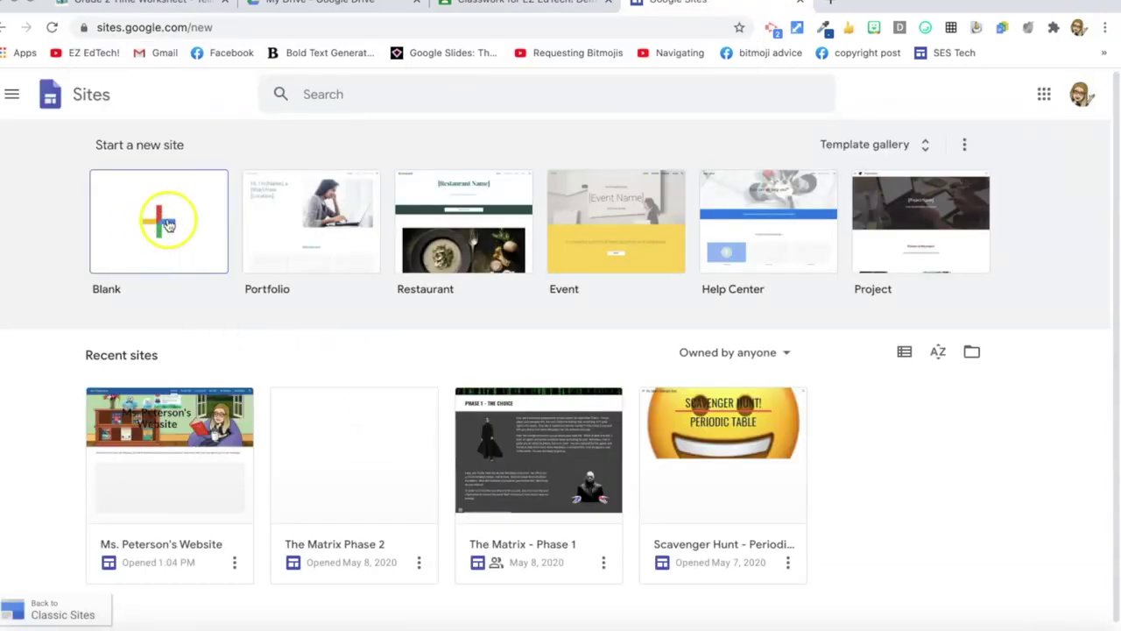
left_click(159, 224)
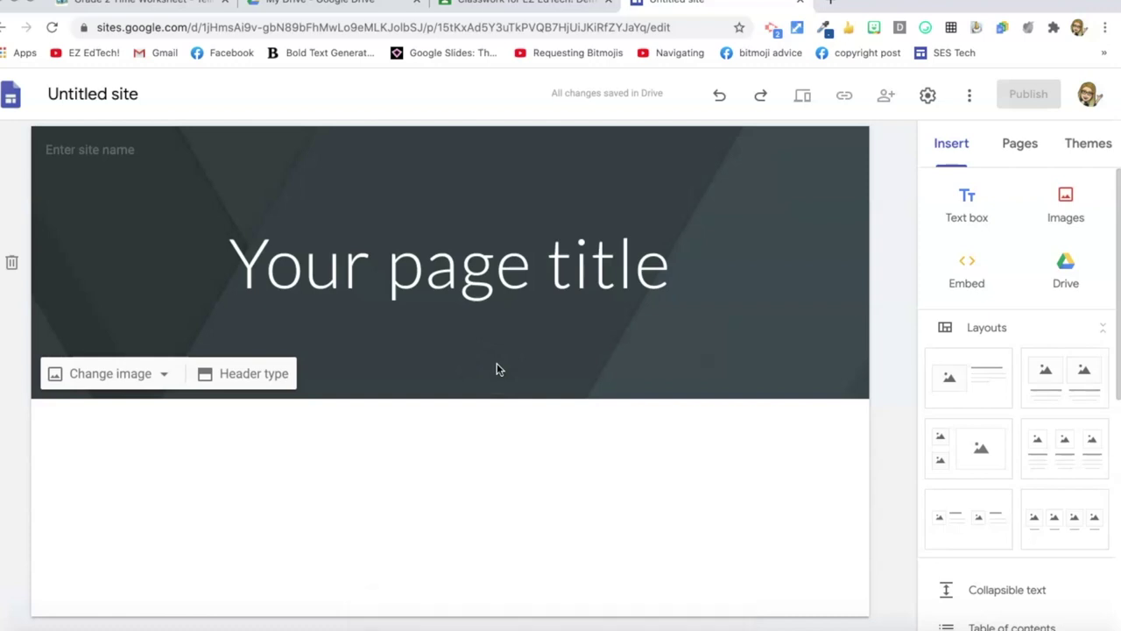
Step: Replace the placeholder page title with the teacher's name in possessive form followed by "Website"
left_click(503, 304)
triple_click(496, 280)
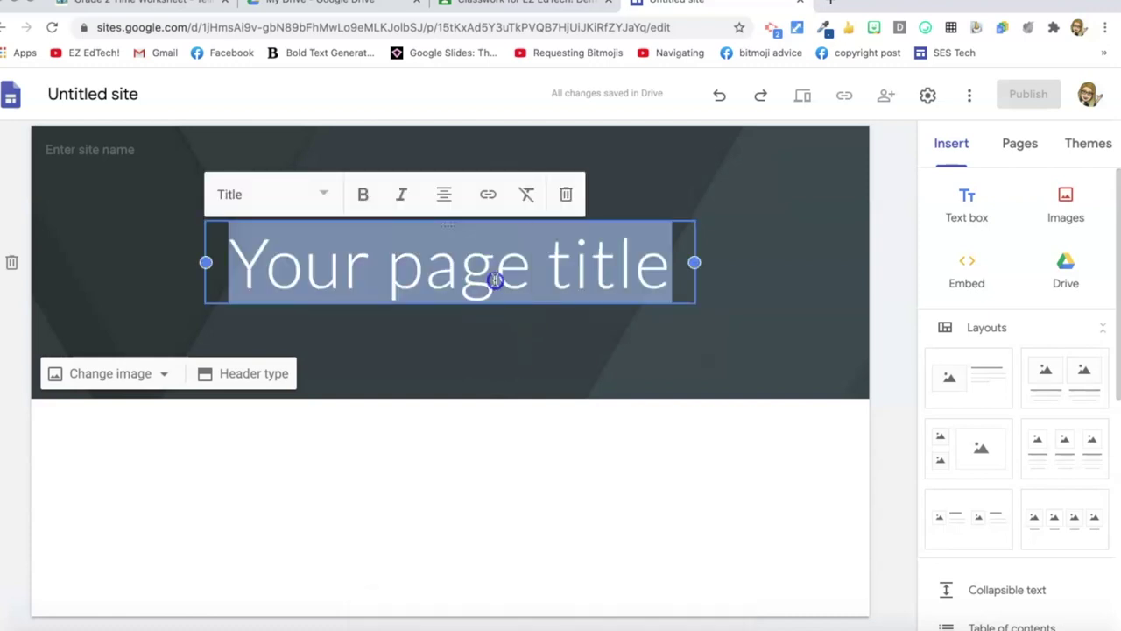
type("Ms. Peterson's Web")
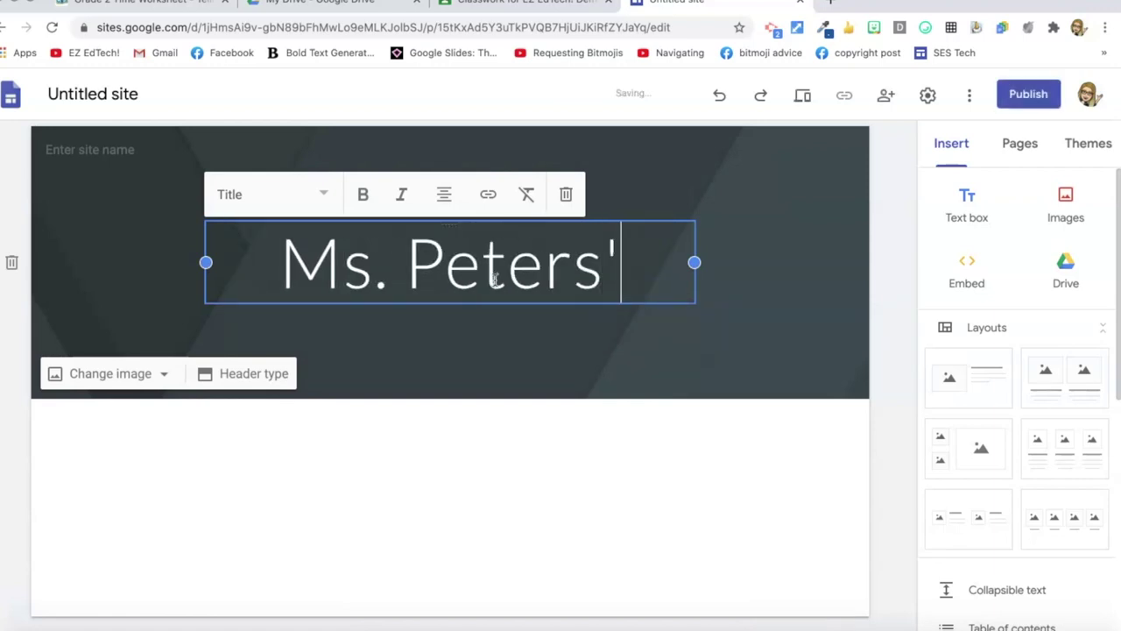
type("site")
Step: Check the header type options, keep the Banner type and set the header image to the gallery's typewriter keys photo
left_click(263, 373)
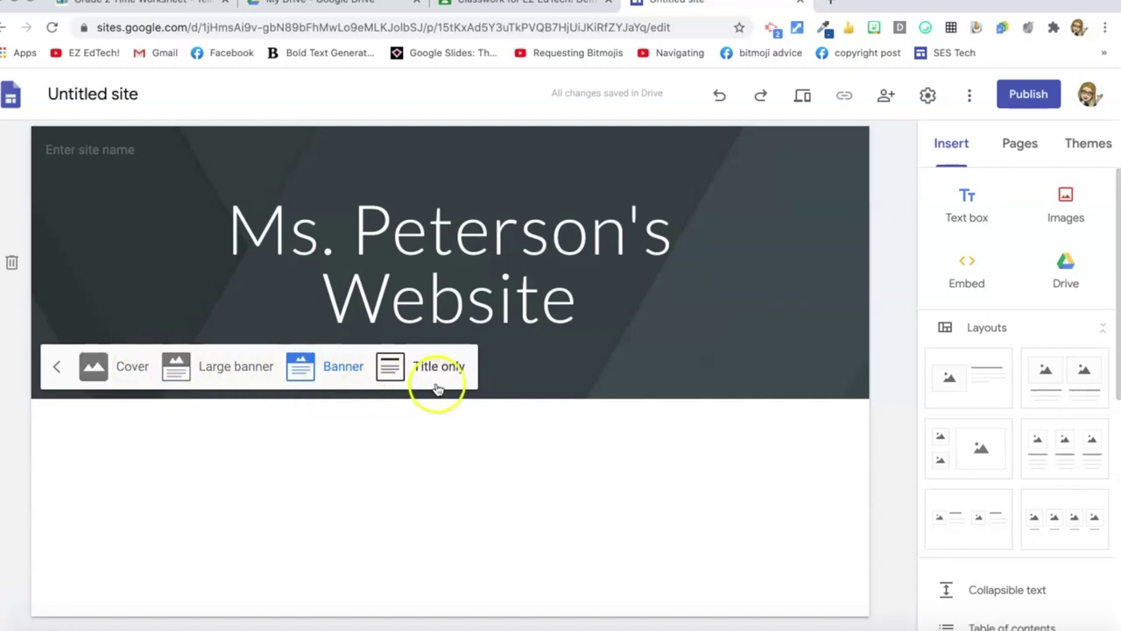
left_click(552, 366)
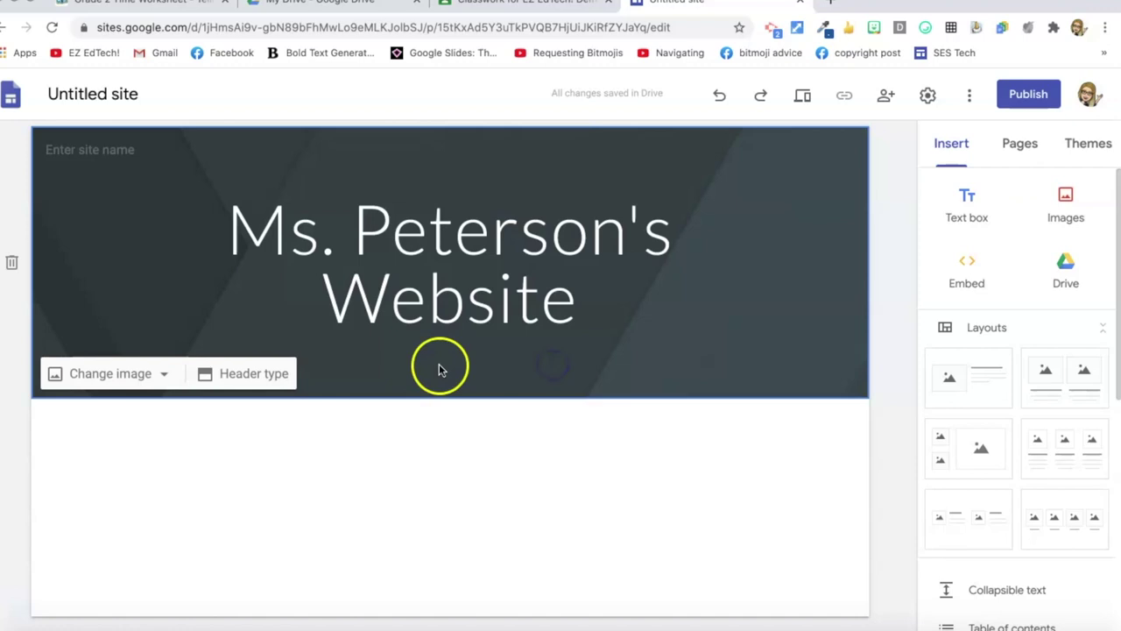
left_click(165, 379)
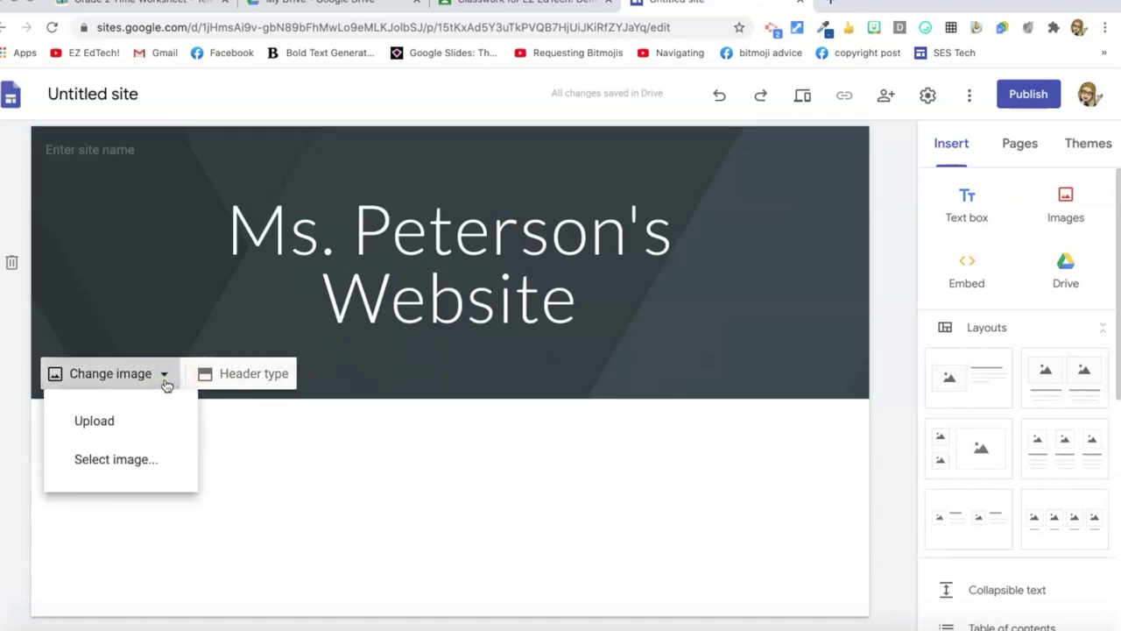
left_click(143, 462)
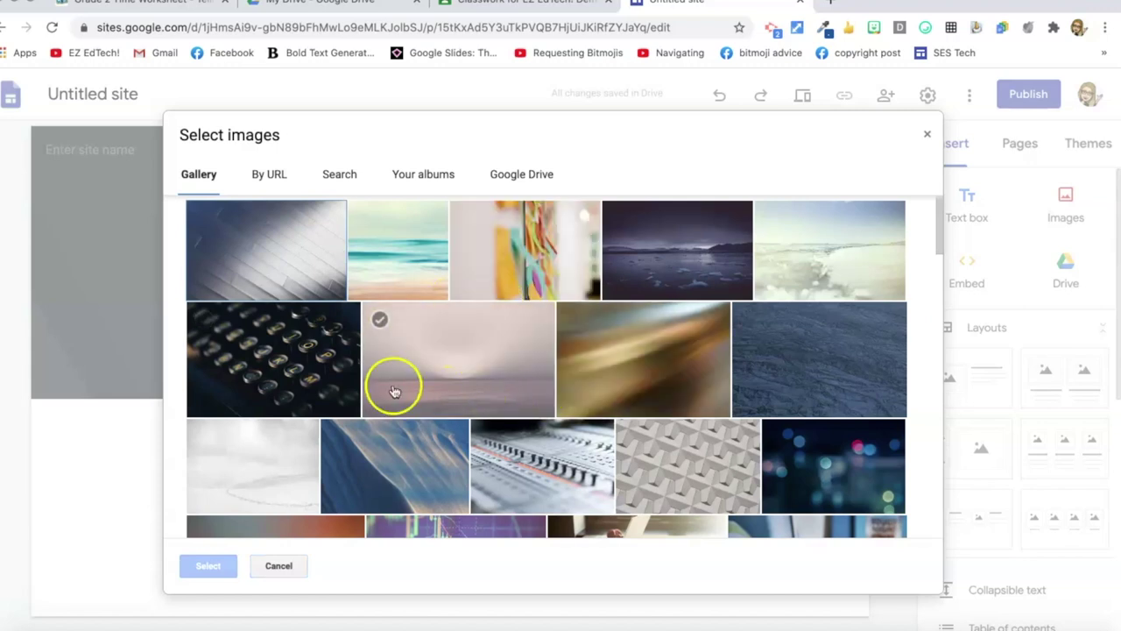
left_click(326, 372)
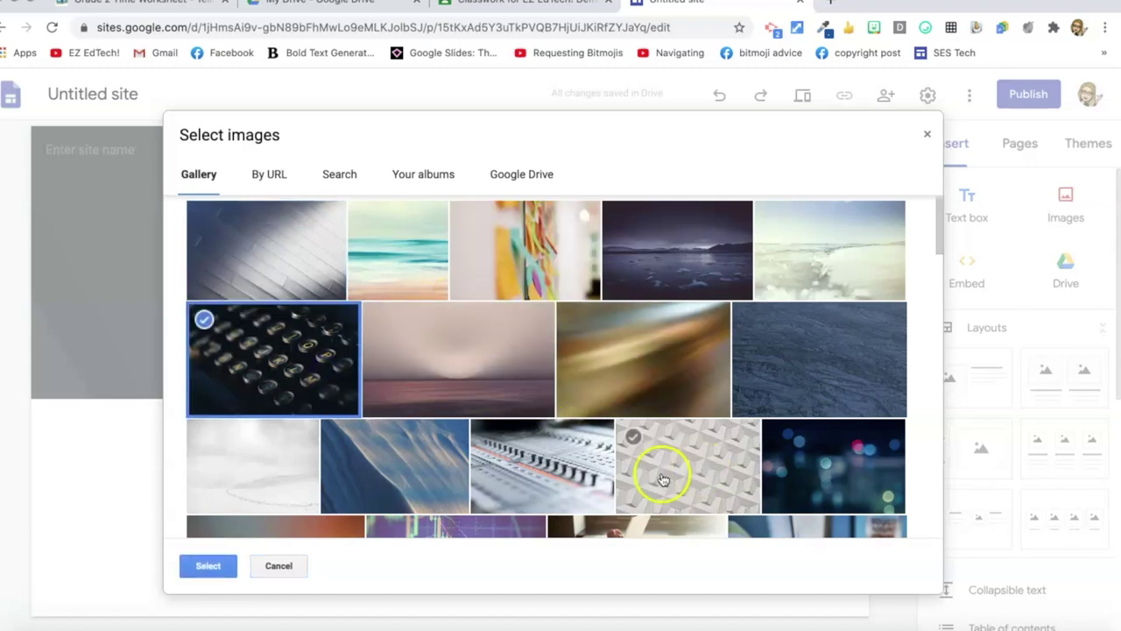
left_click(215, 566)
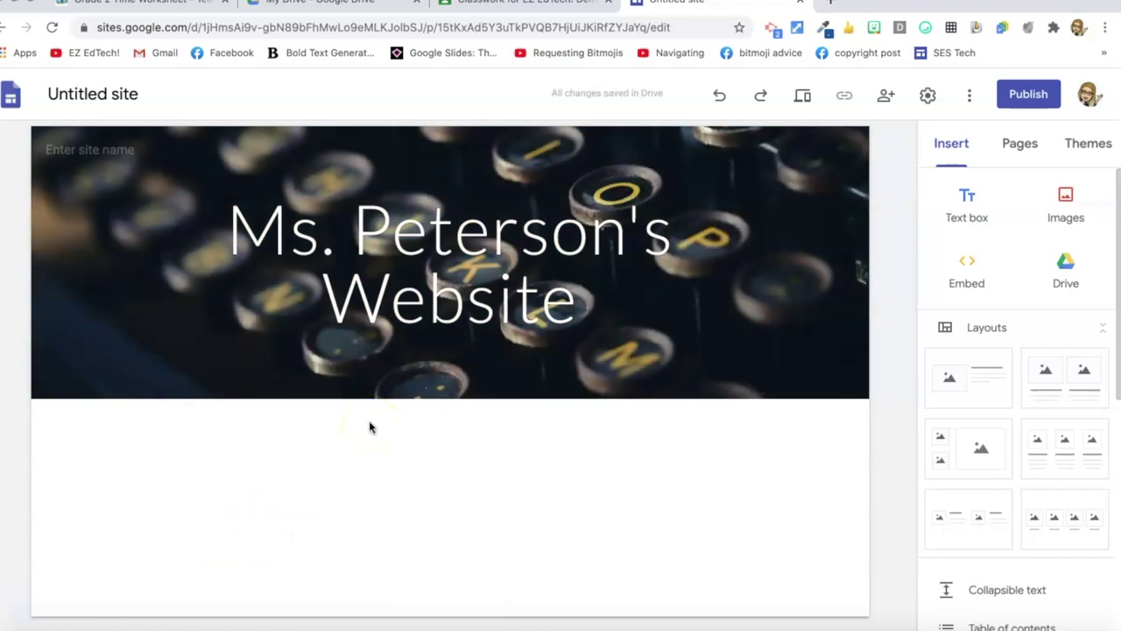
Step: Switch to Google Drive and create a new folder in My Drive named "Class Website Demo"
mouse_move(375, 306)
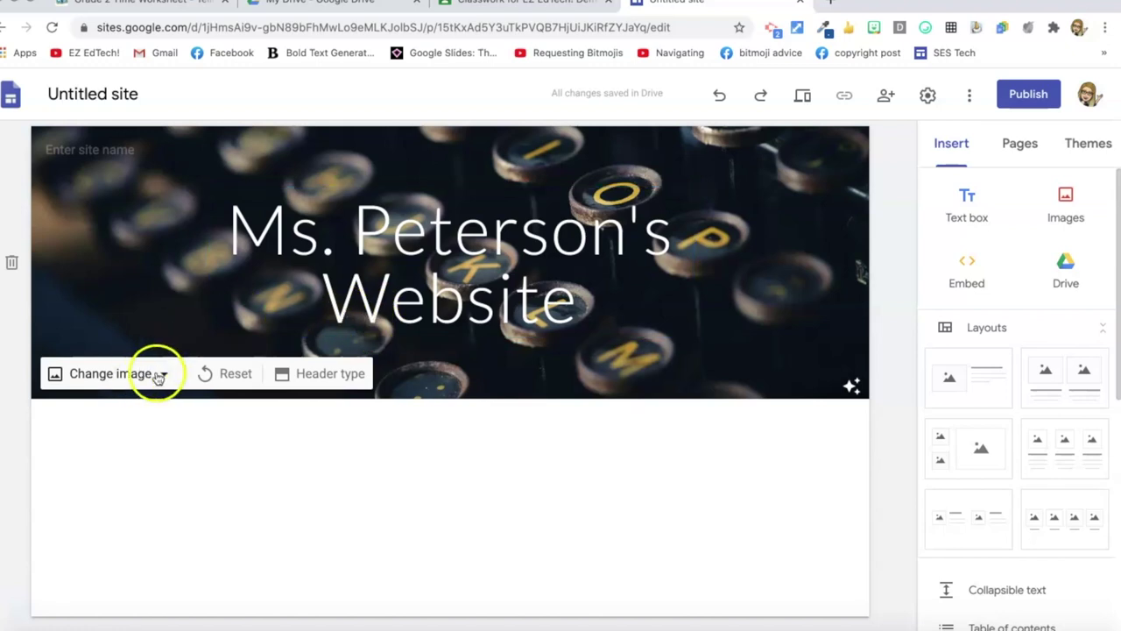
left_click(313, 6)
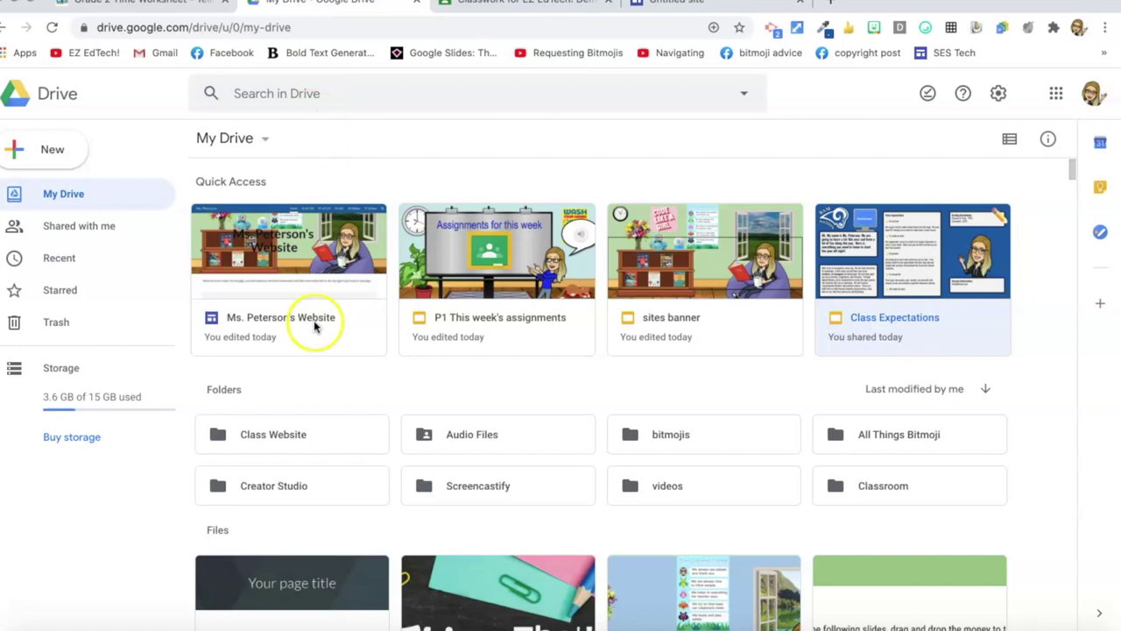
left_click(270, 434)
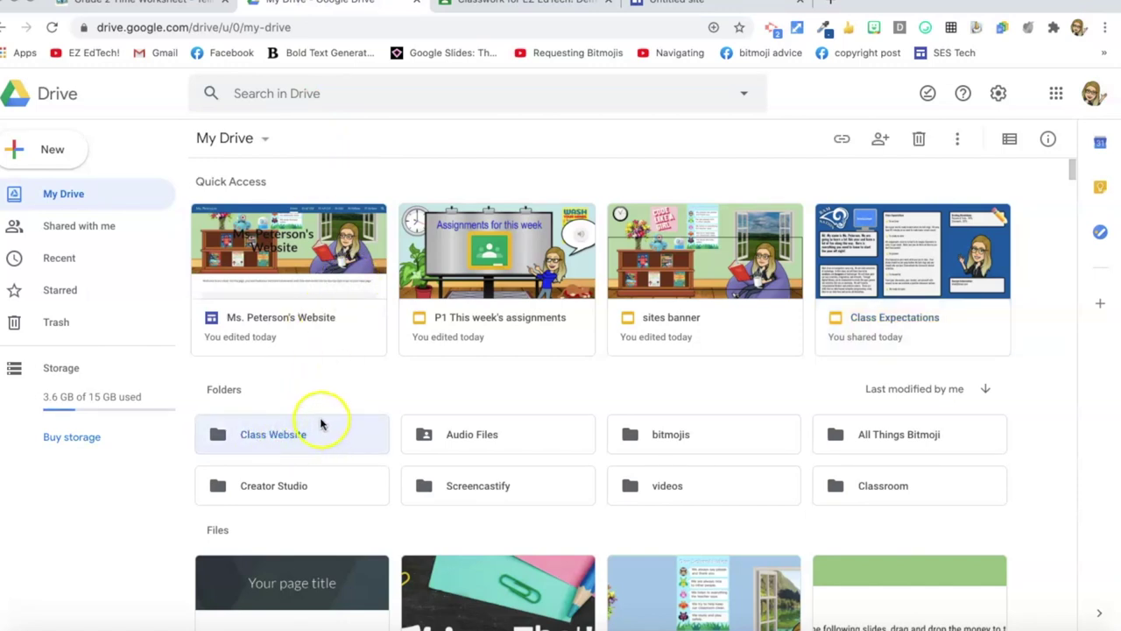
left_click(310, 388)
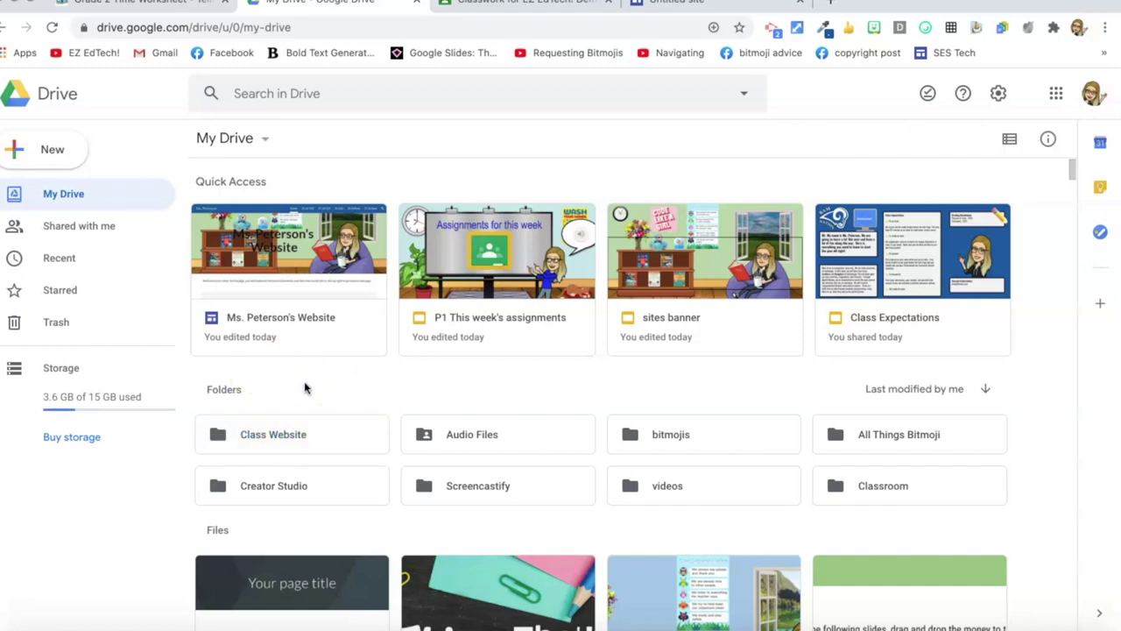
right_click(304, 388)
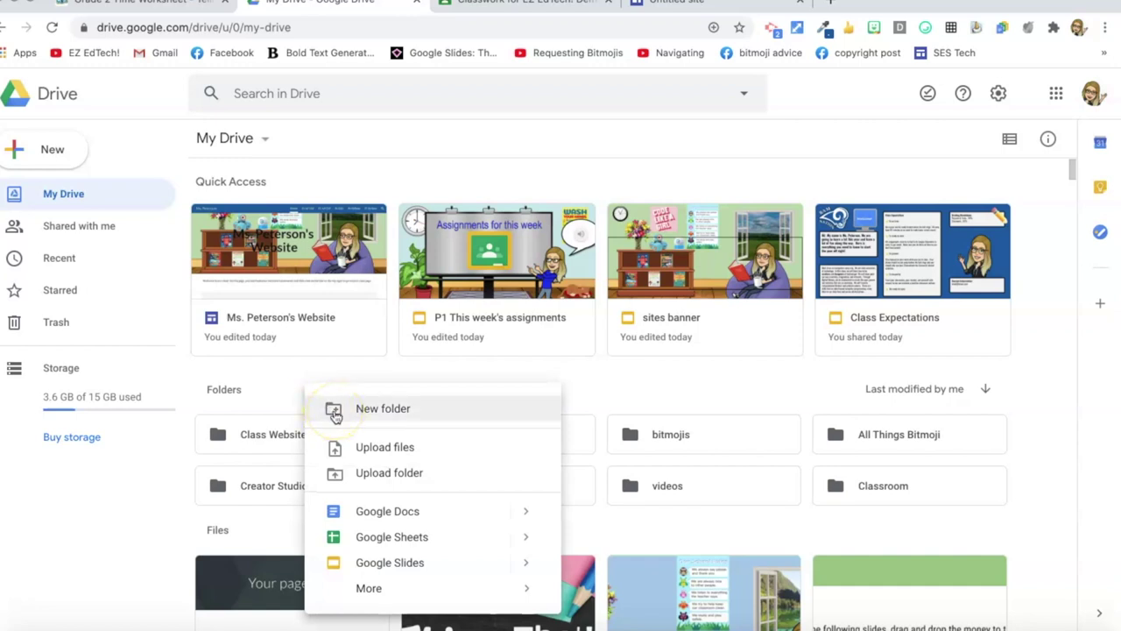
left_click(288, 391)
left_click(49, 156)
left_click(50, 155)
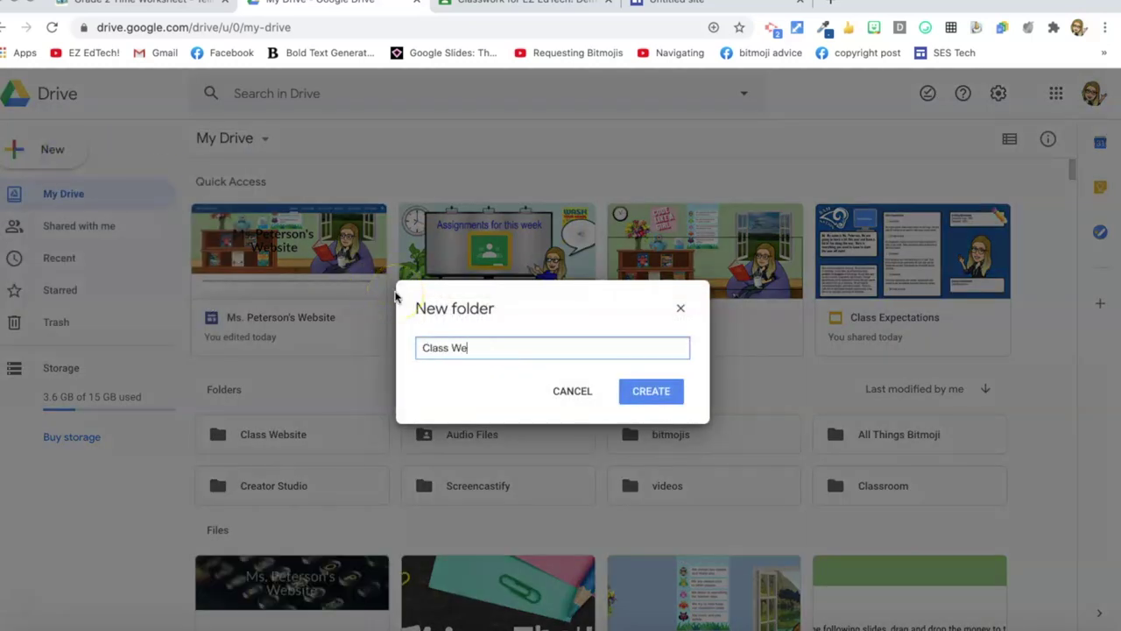
left_click(652, 393)
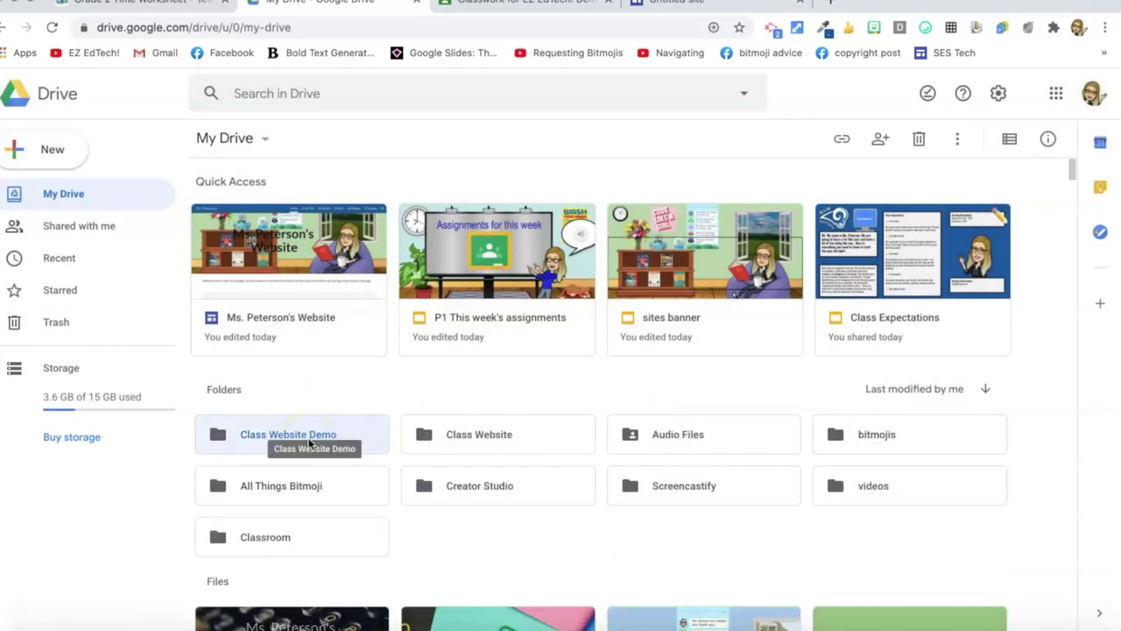
Step: Look through the contents of the existing Class Website folder and return to My Drive
left_click(328, 420)
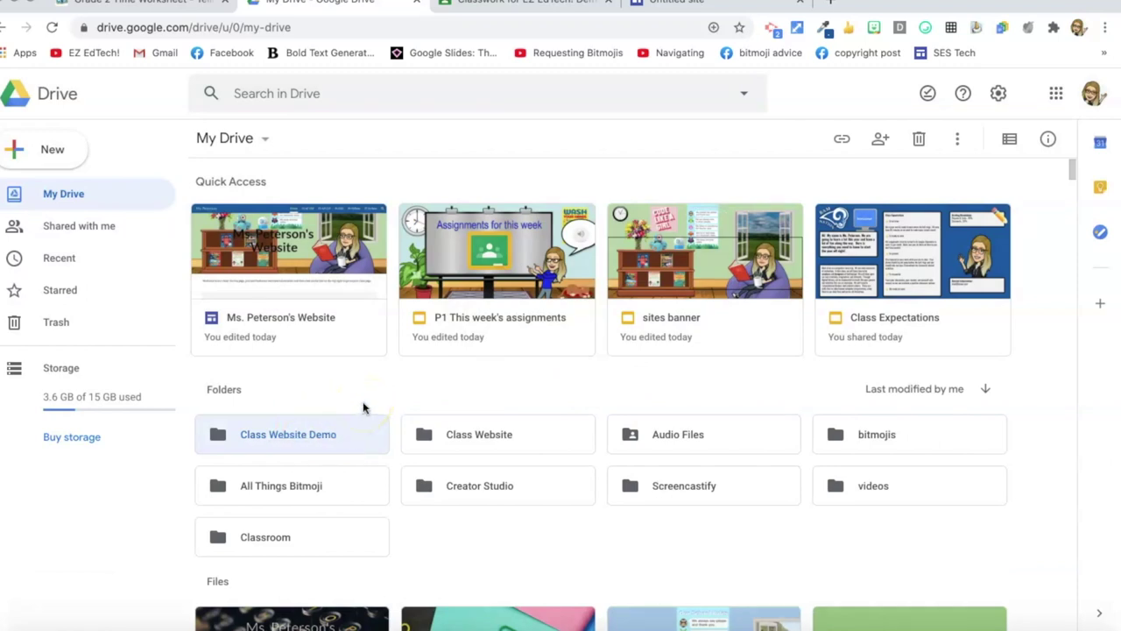
double_click(456, 434)
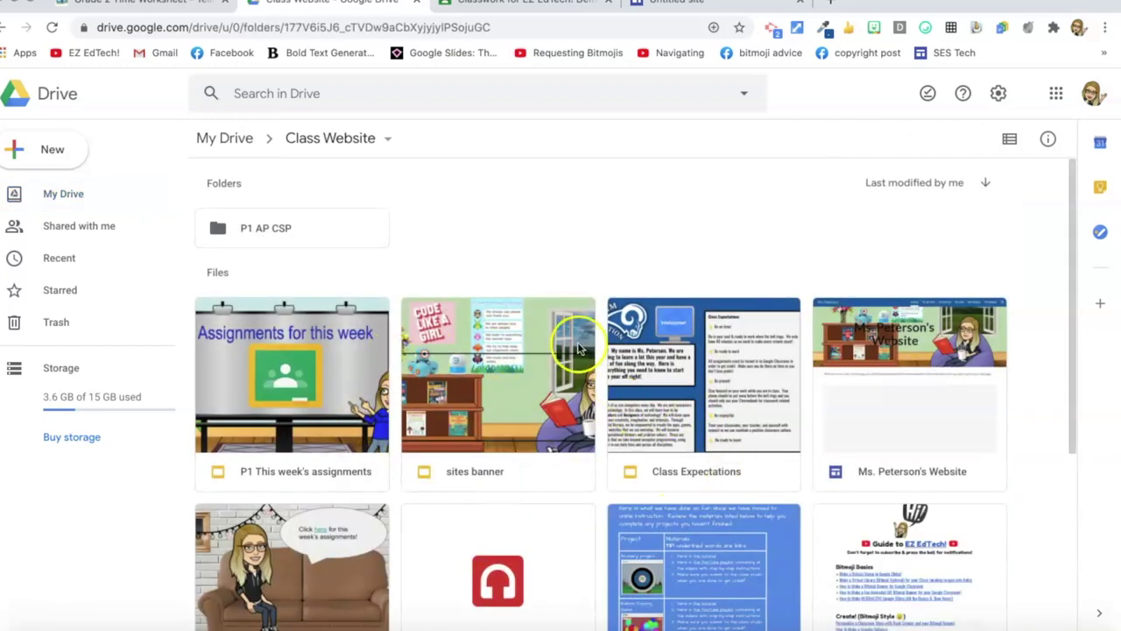
left_click(227, 142)
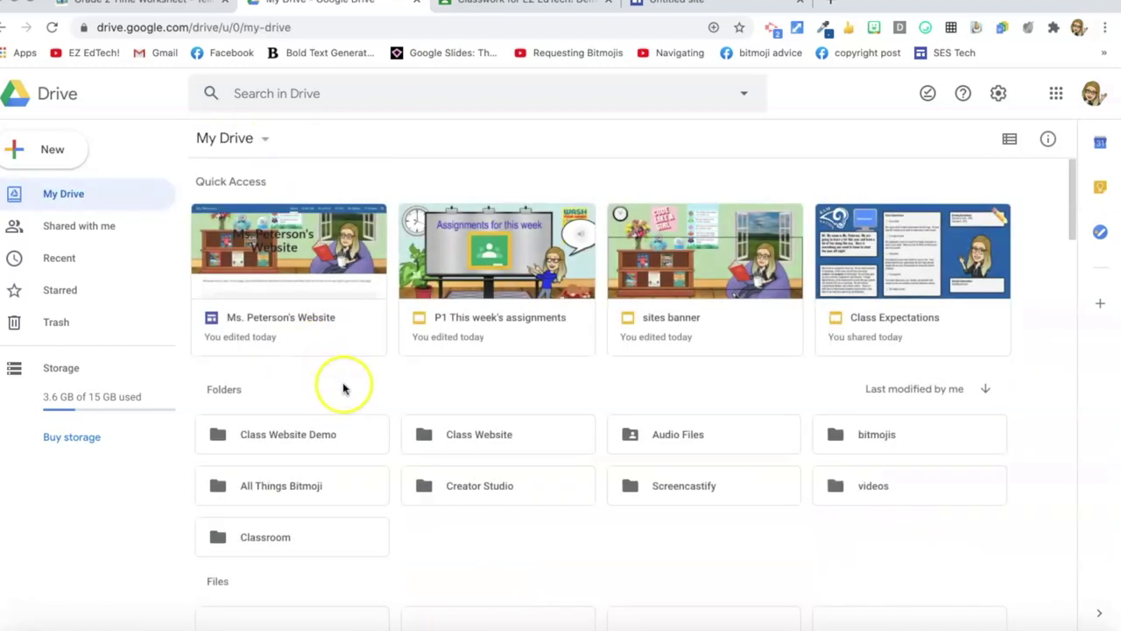
Step: Move the "bitmoji scene" presentation into the Class Website Demo folder and open that folder to check it
scroll(306, 440, "down", 3)
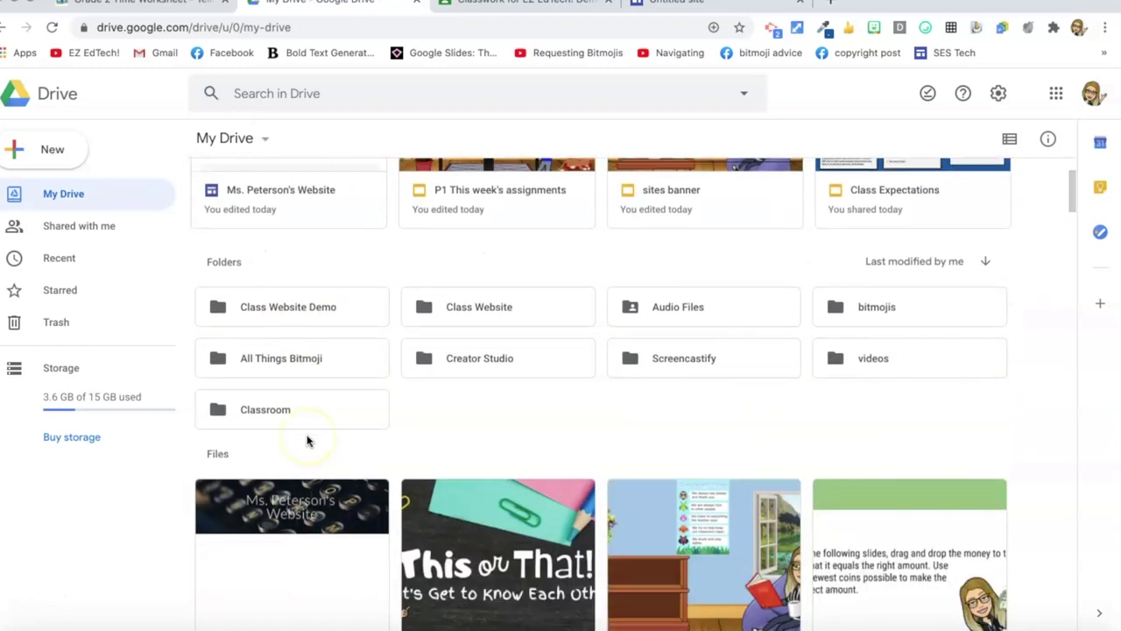
scroll(307, 438, "down", 1)
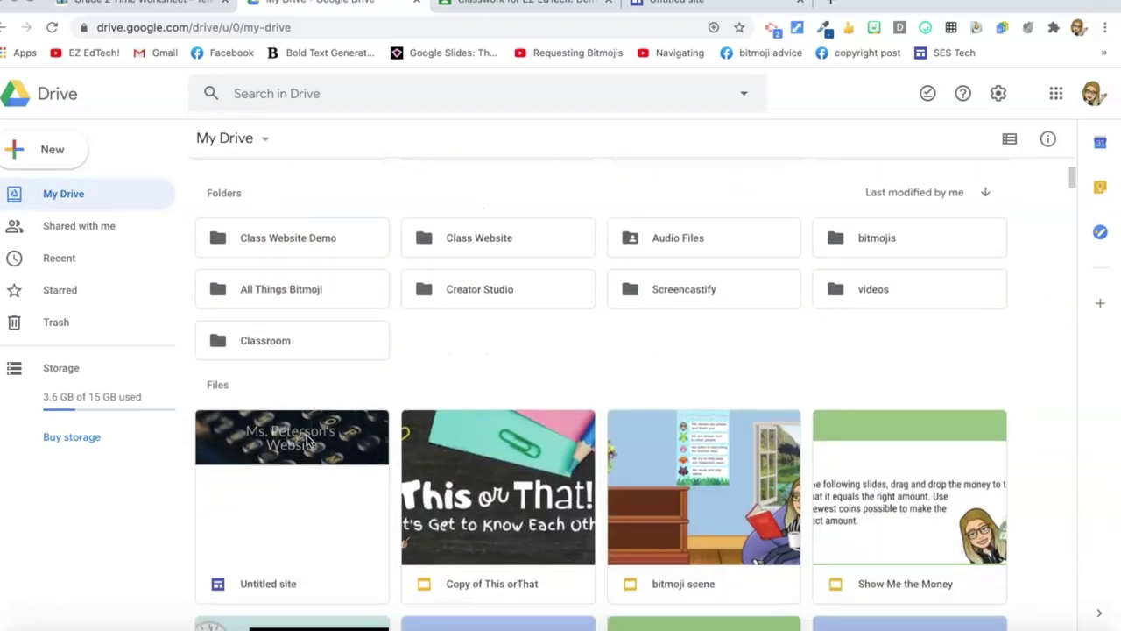
scroll(308, 435, "down", 1)
left_click(642, 476)
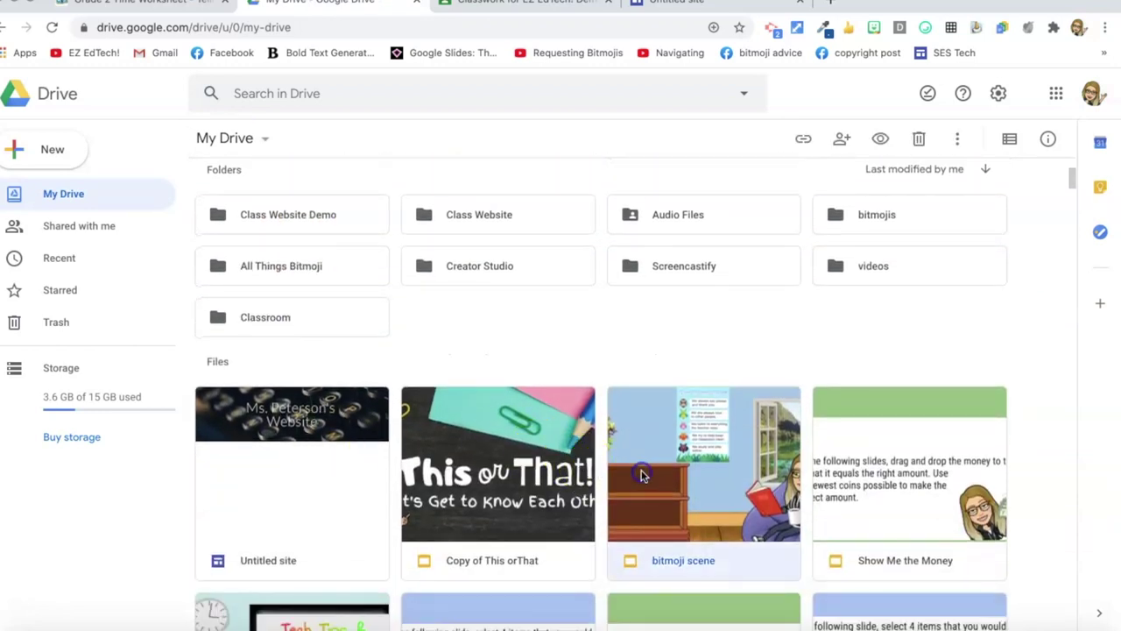
left_click_drag(658, 482, 308, 241)
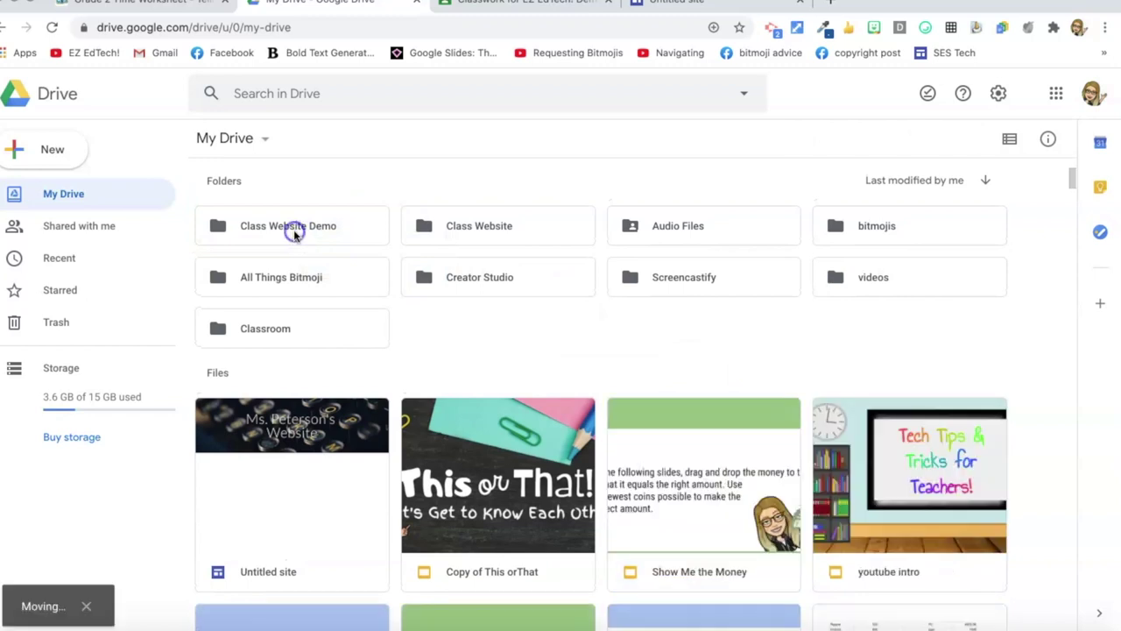
double_click(293, 229)
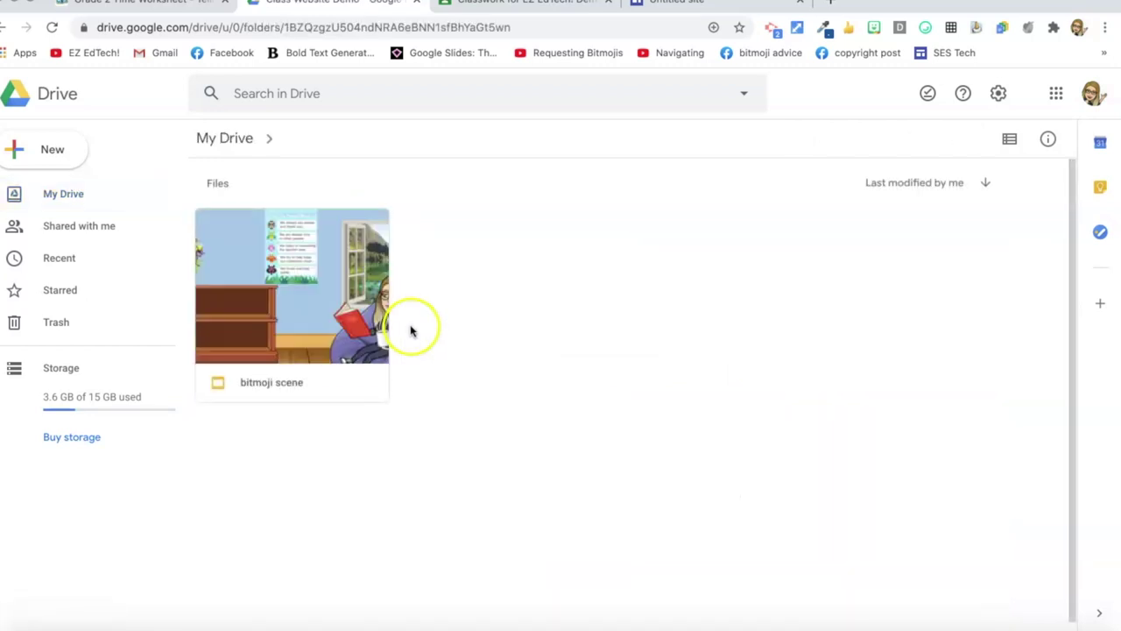
Step: Go back to My Drive and open the "sites banner" presentation from the Class Website folder
left_click(235, 140)
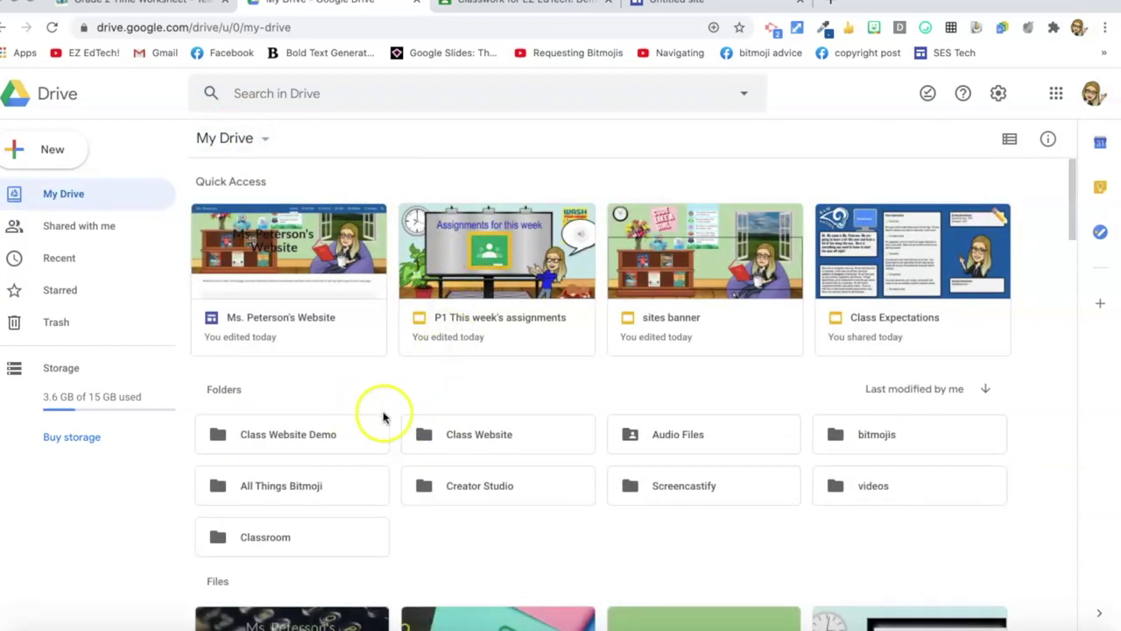
double_click(480, 429)
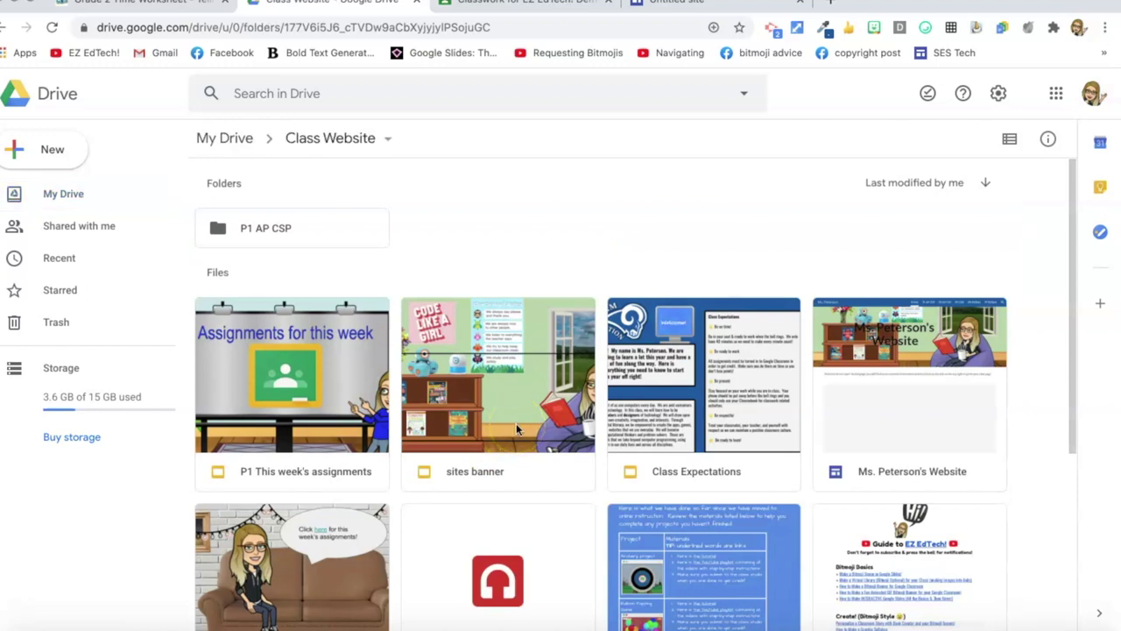
double_click(512, 322)
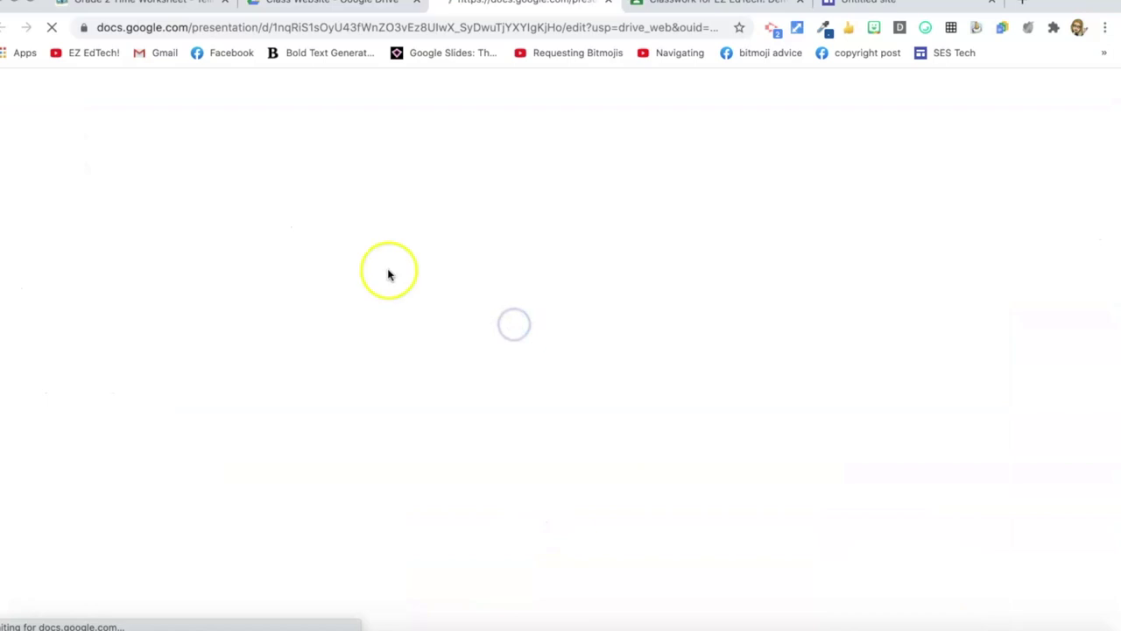
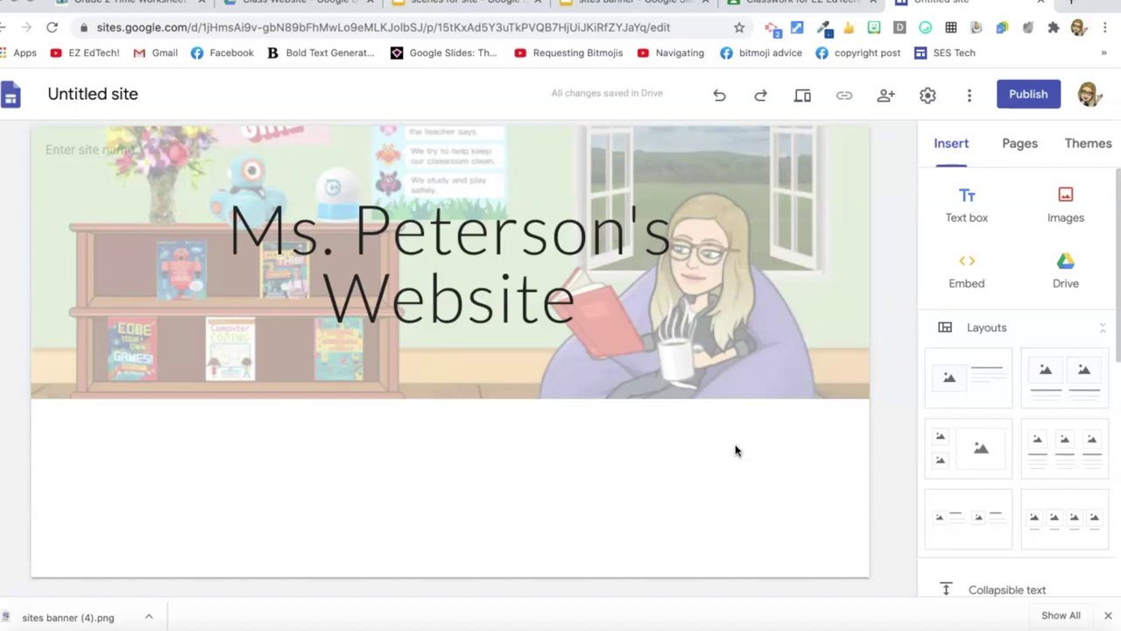
Step: Turn off the header image's readability adjustment, preview the site at desktop size and exit the preview
mouse_move(846, 380)
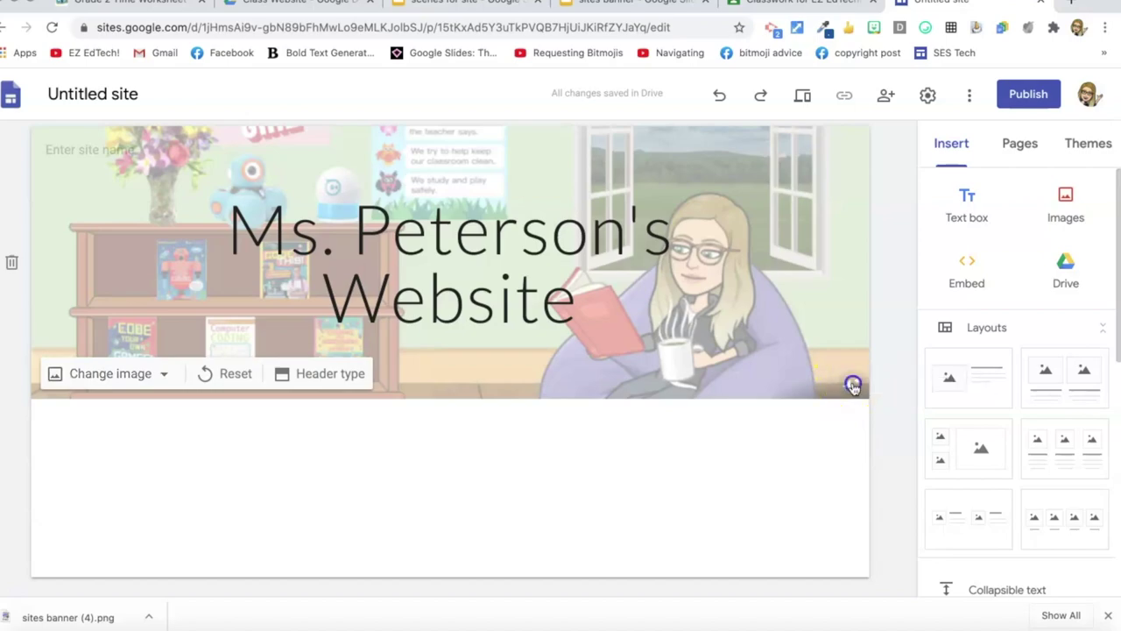
left_click(853, 386)
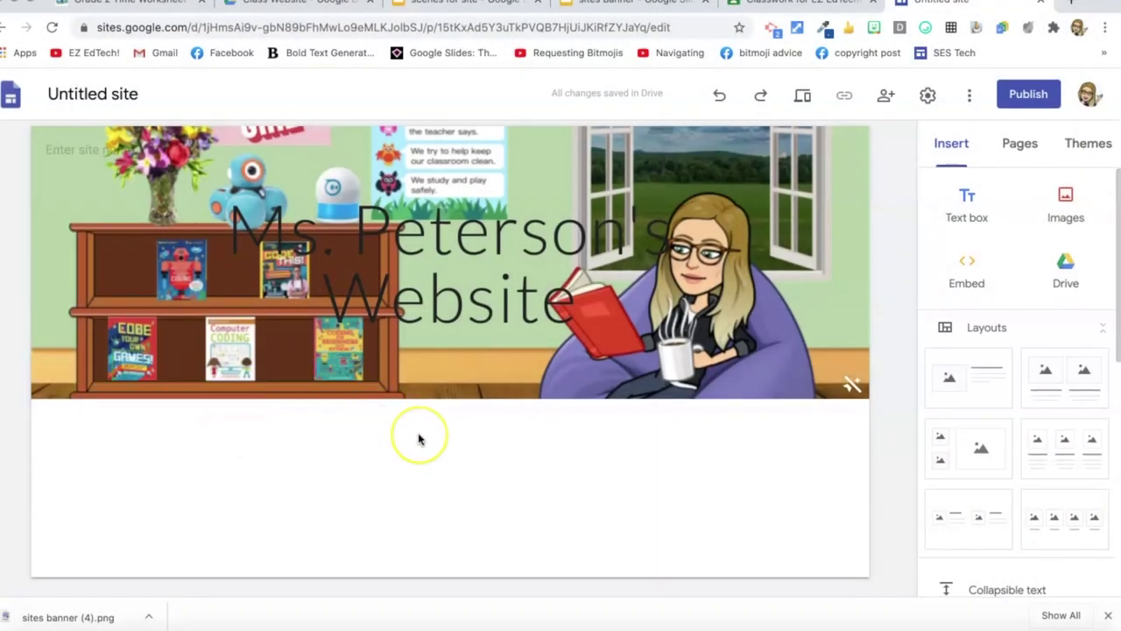
left_click(803, 96)
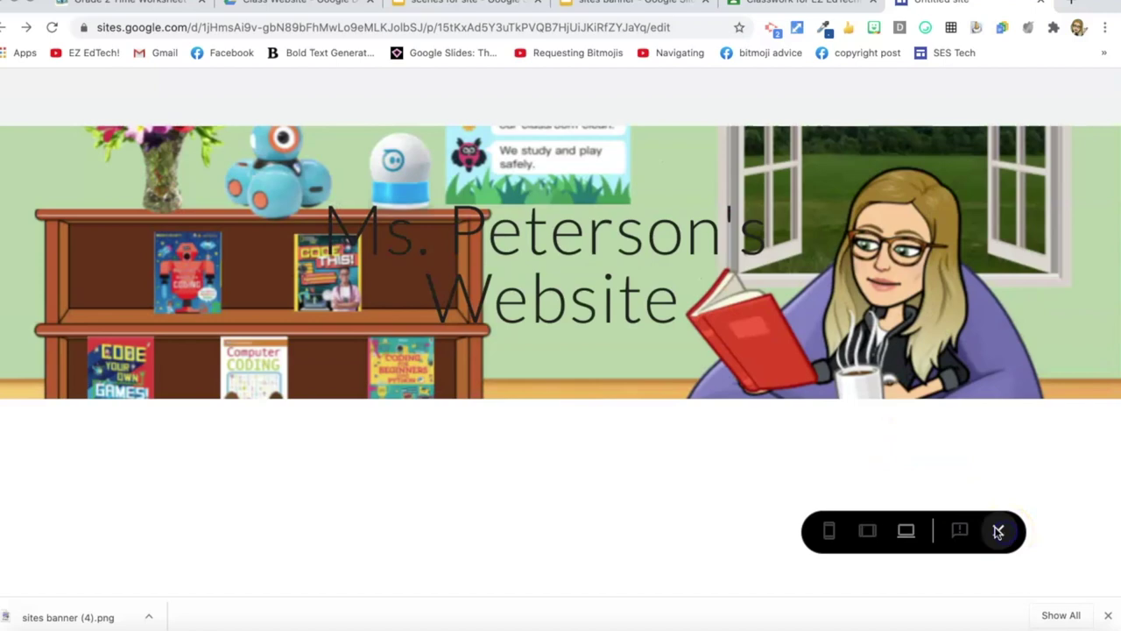
left_click(1000, 532)
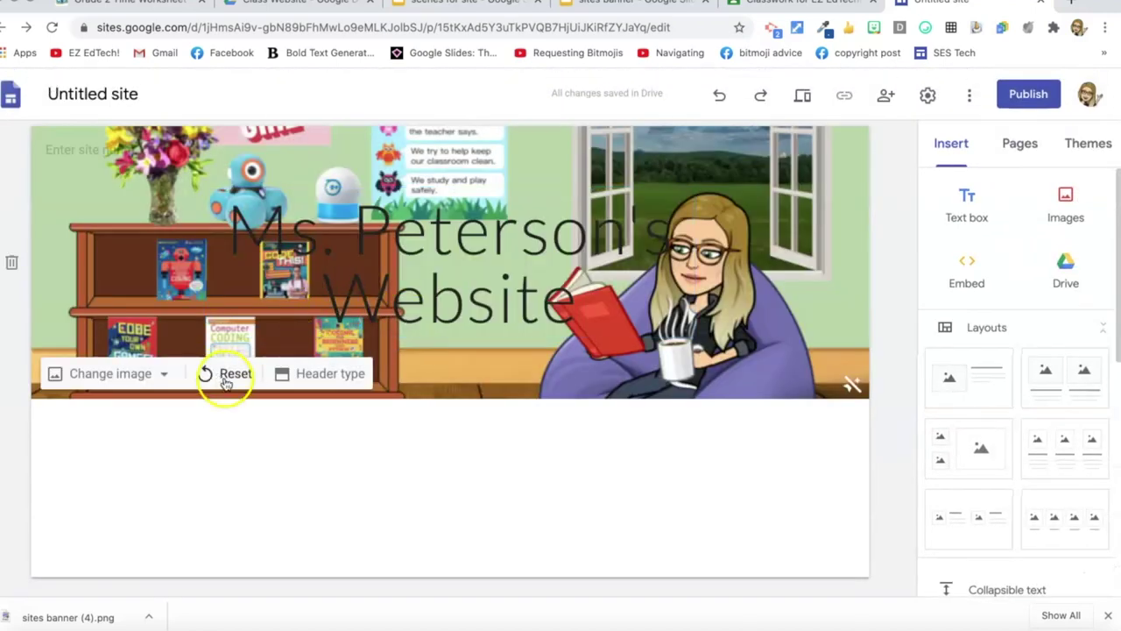
Step: Set the header type to Large banner, preview the site and return to the editor
left_click(294, 373)
left_click(236, 368)
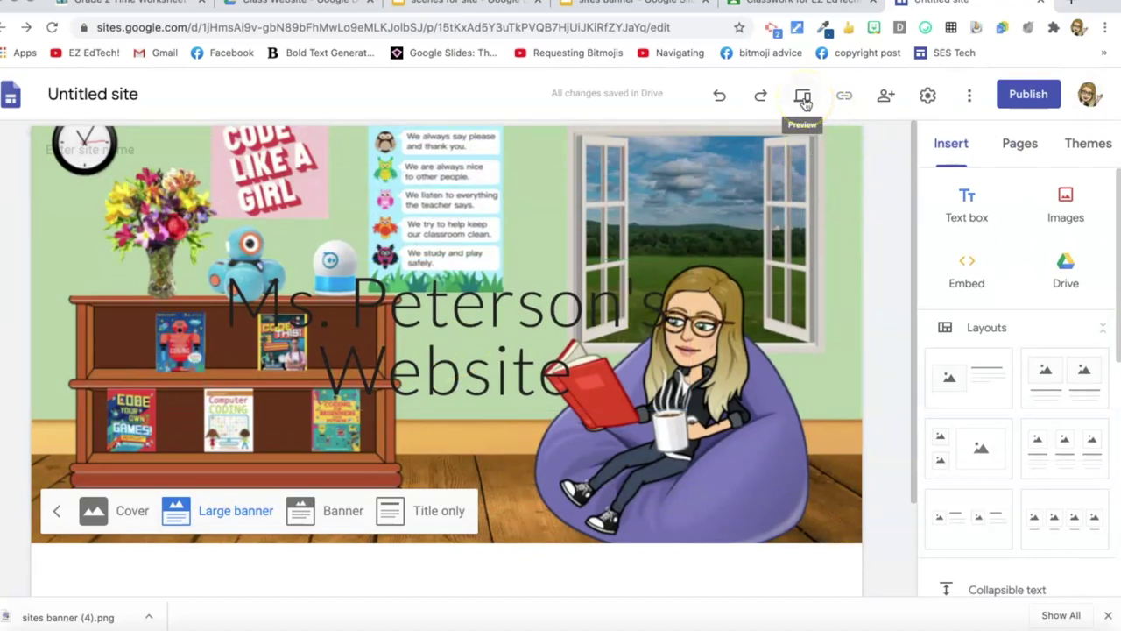
left_click(803, 98)
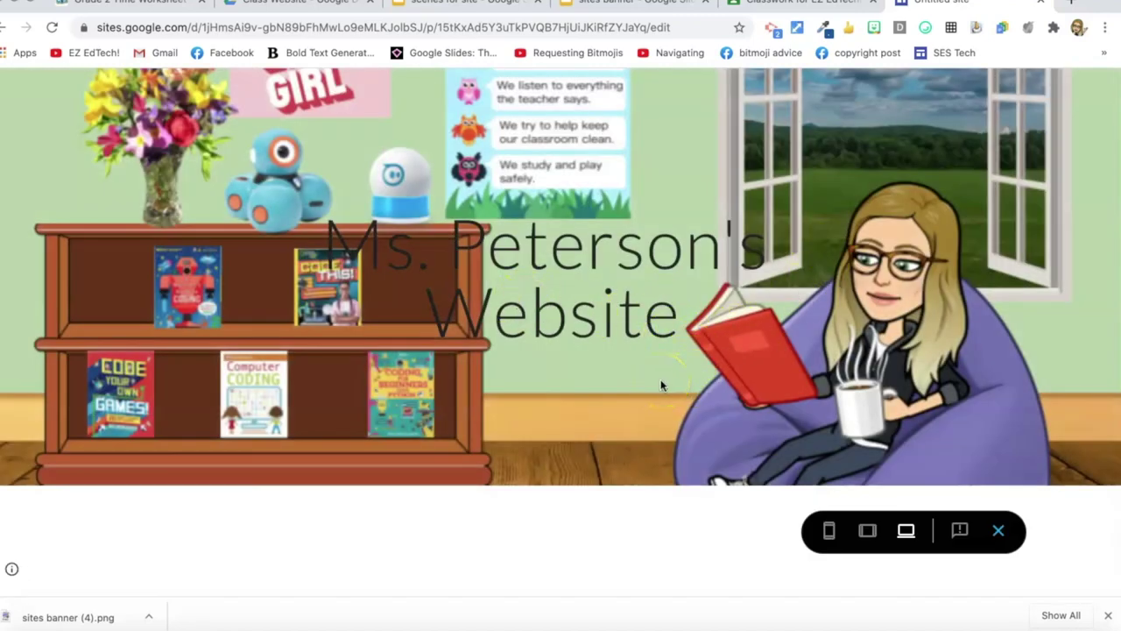
left_click(999, 532)
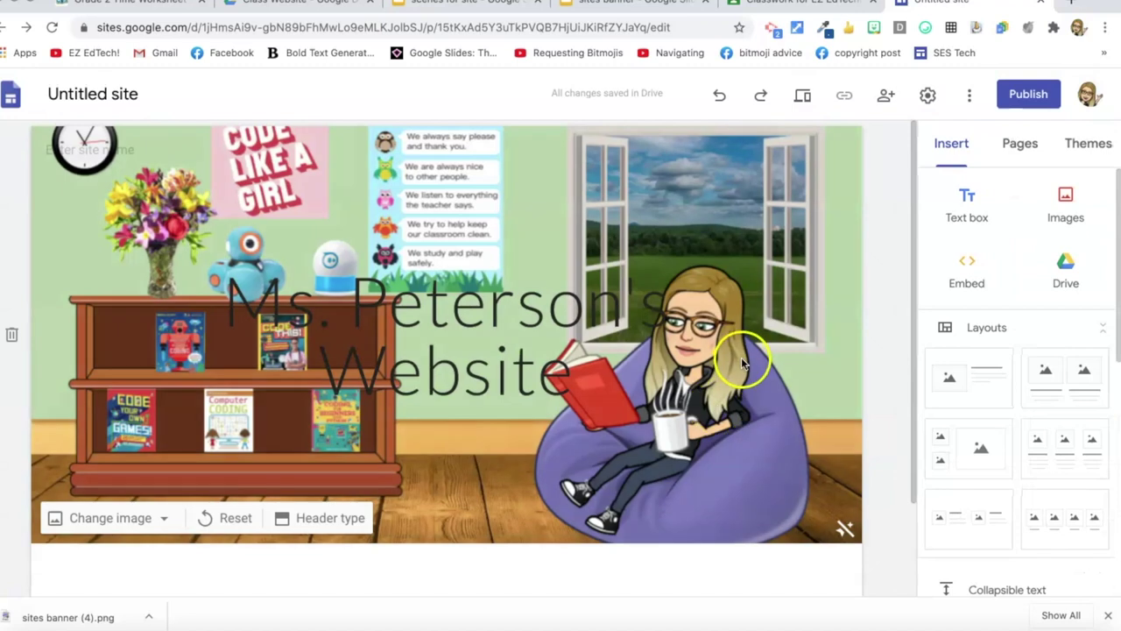
Step: Rename the untitled site with the teacher's name in possessive form followed by "Website"
scroll(660, 447, "down", 3)
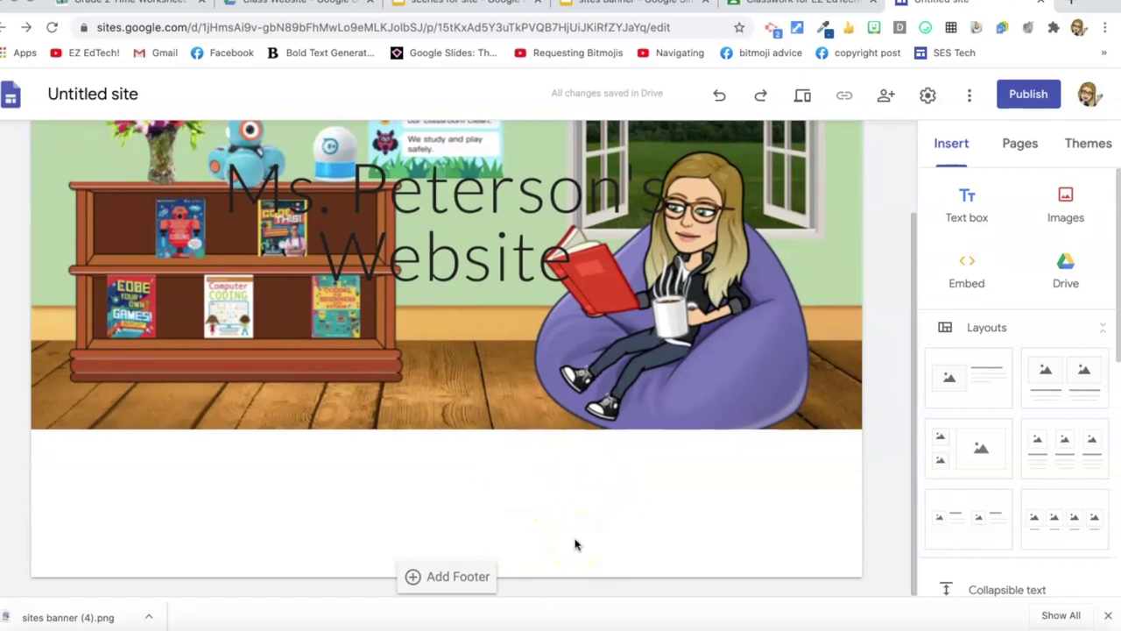
left_click(127, 92)
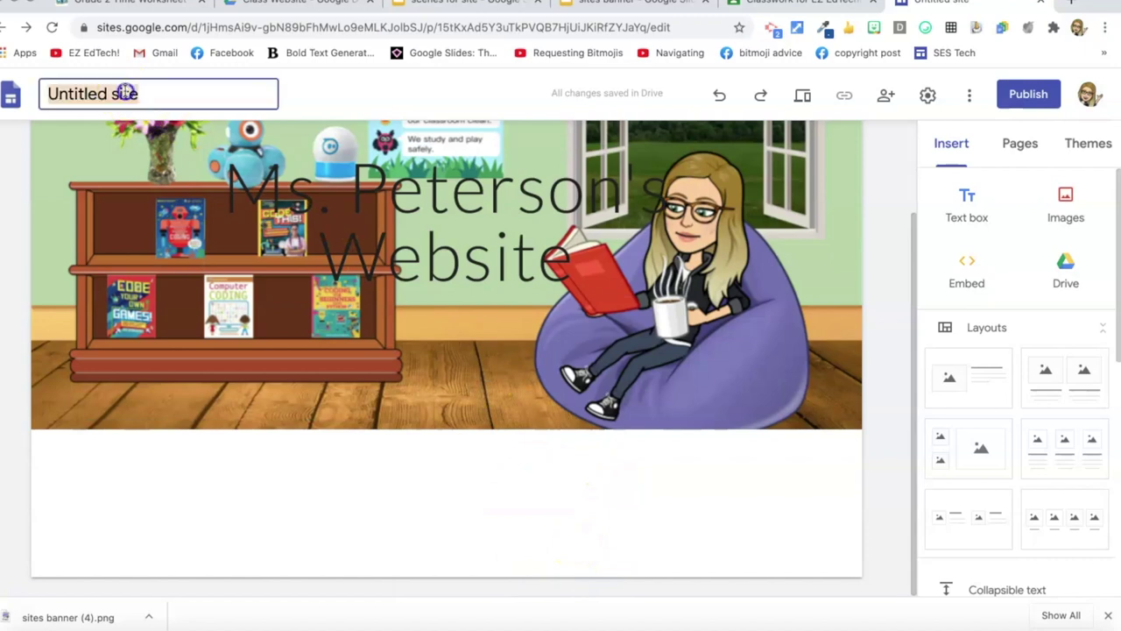
type("Ms. Peterson's")
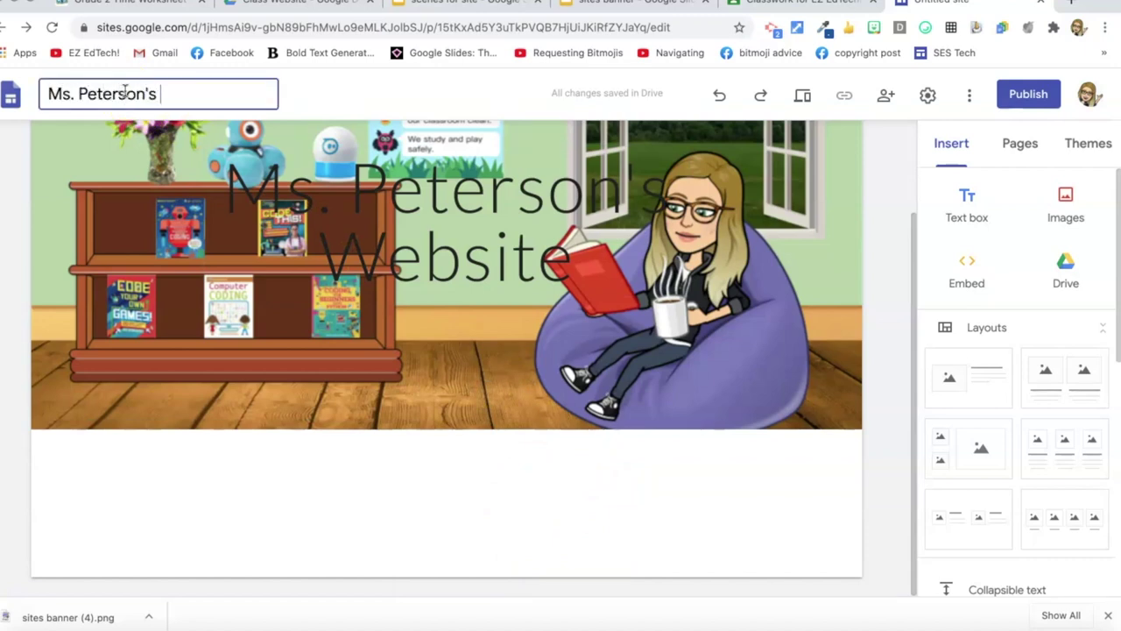
left_click(113, 465)
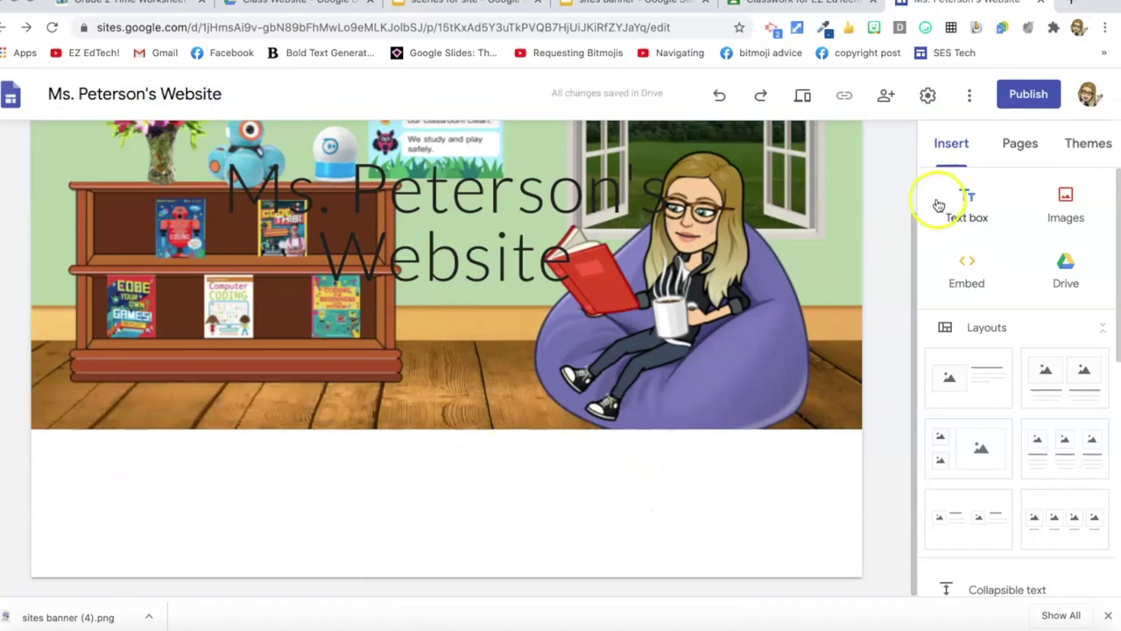
Step: Add a text box welcoming students to the class, telling them to review the page and follow the navigation bar link to their class period's webpage
left_click(965, 203)
type("We")
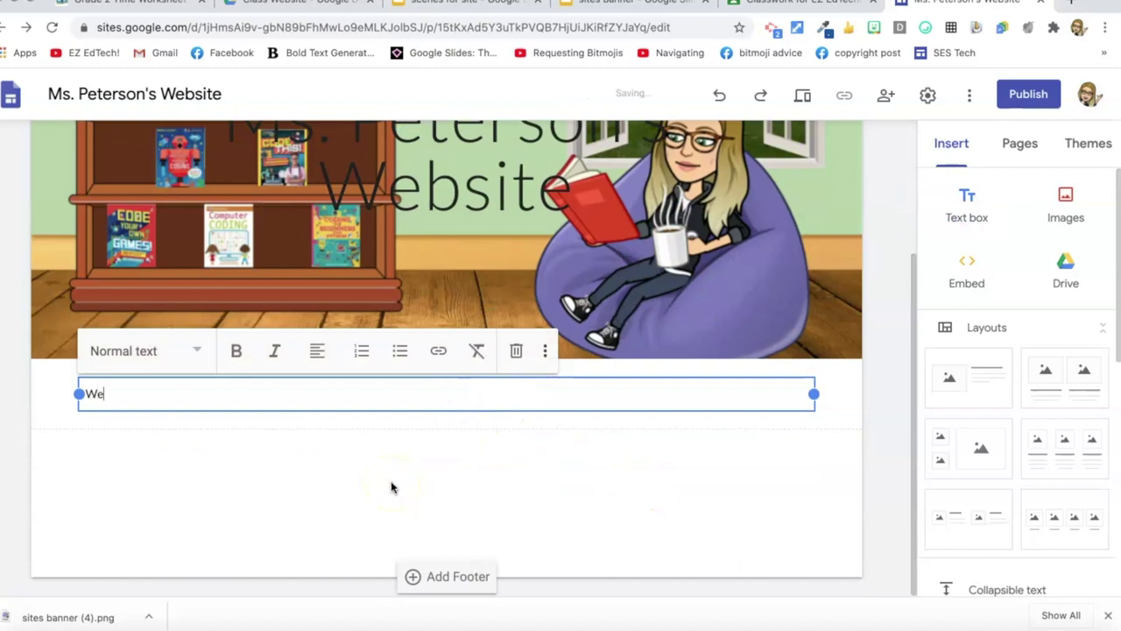
type("lcome")
key("ctrl+a")
type("Welcome to Ms. Peterson's class!  Review the material on this page and then click on the link in the navigation bar to go to the webpage for your class period.")
left_click(386, 526)
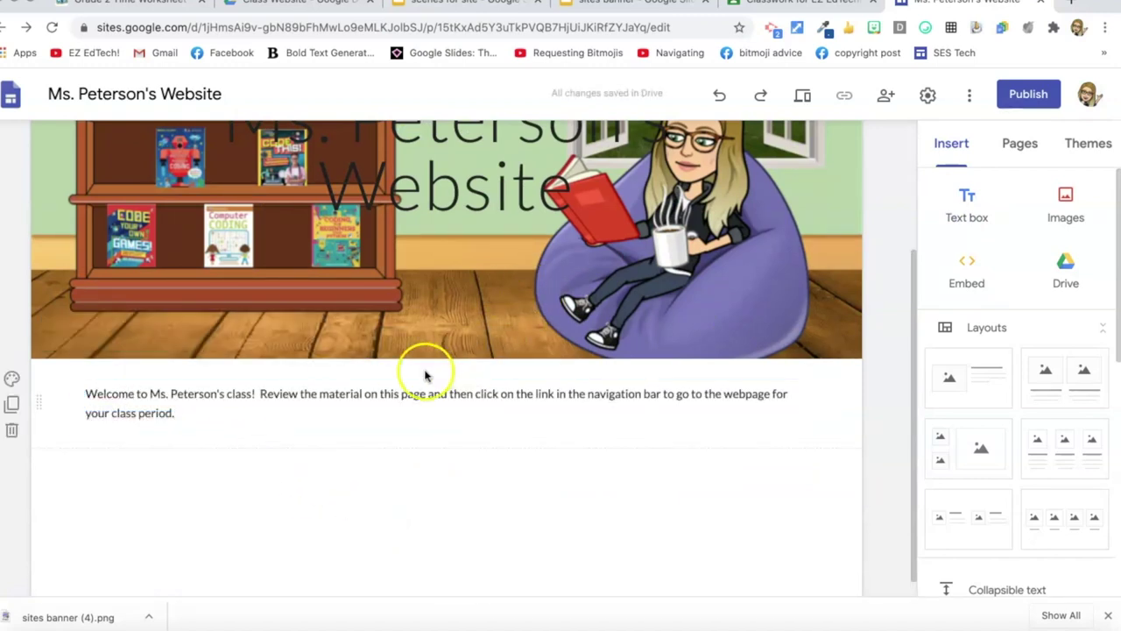
Step: View the Google Drive folders available for insertion into the page and close the Drive browser
scroll(365, 484, "down", 1)
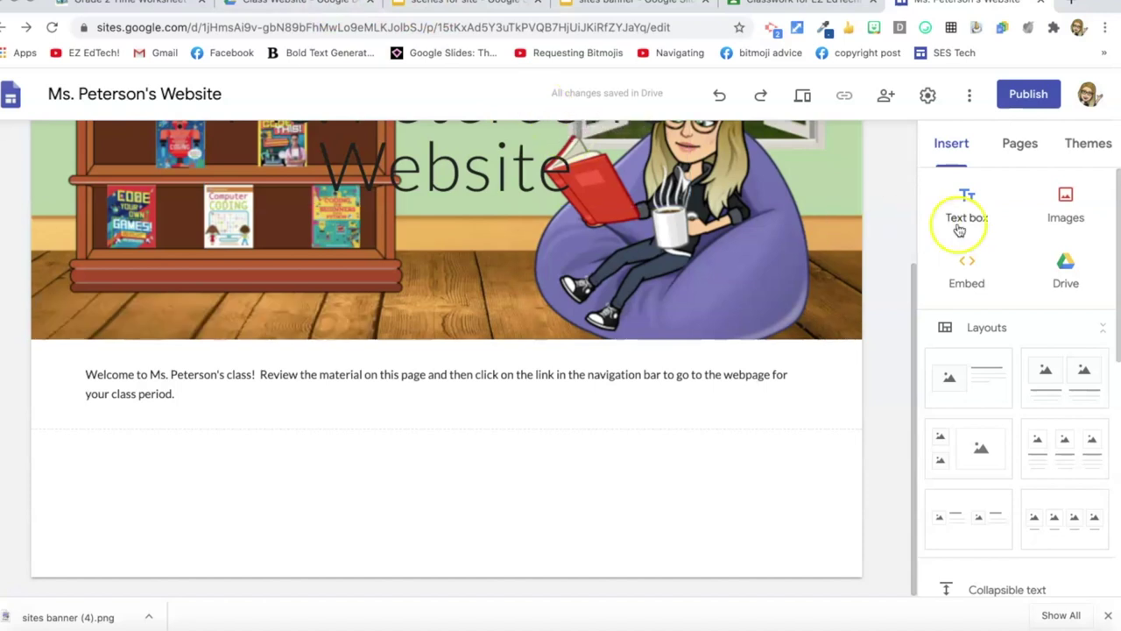
left_click(1065, 277)
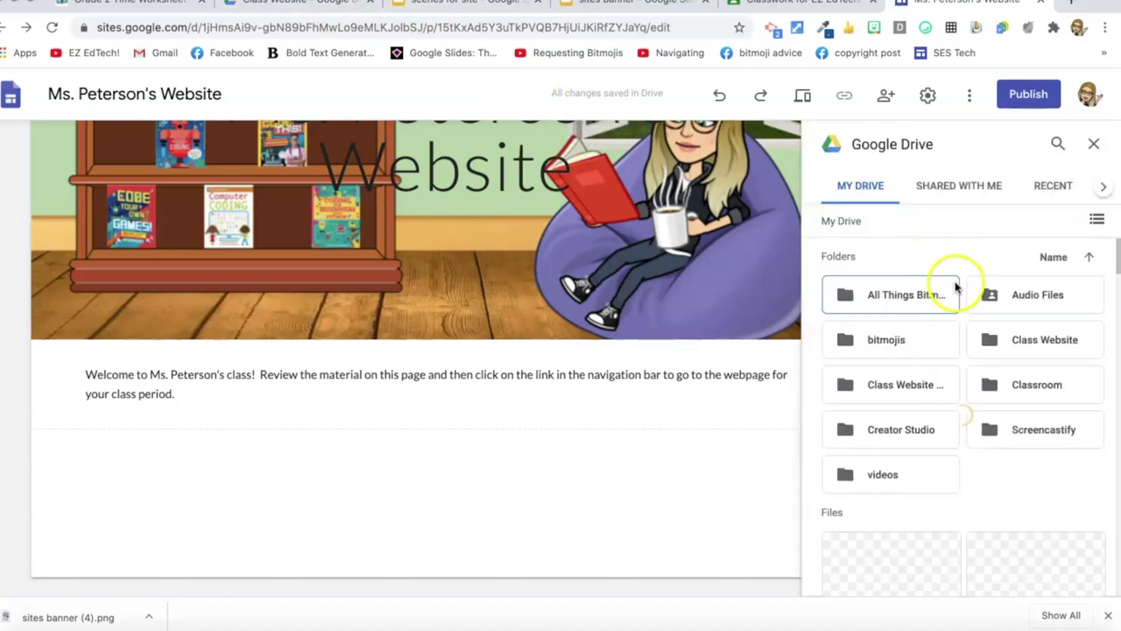
left_click(1094, 146)
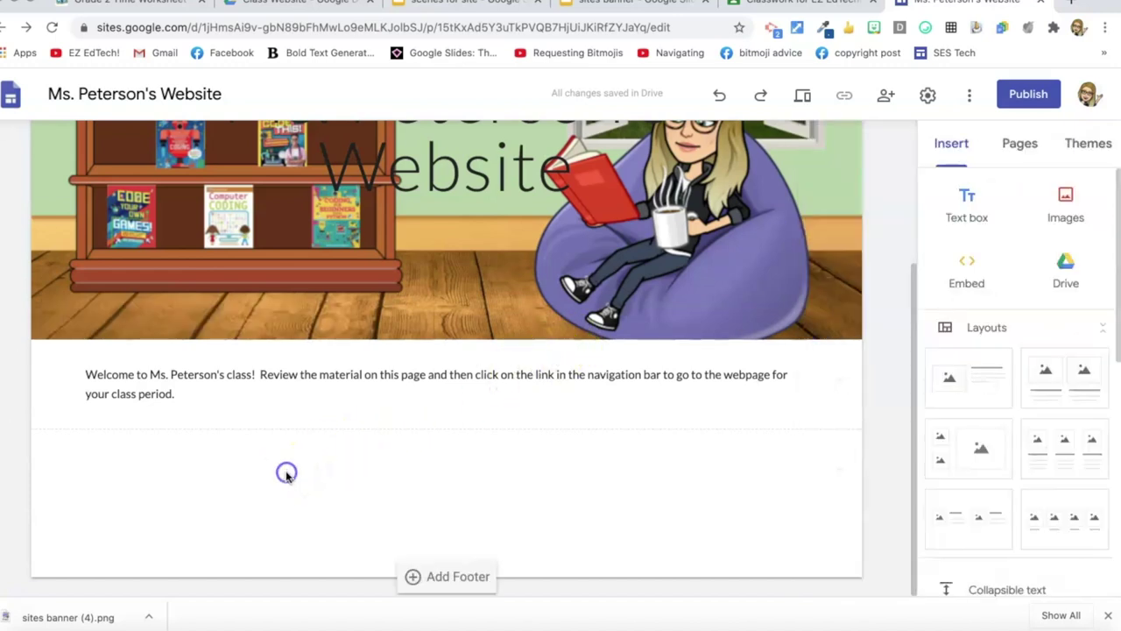
Step: Insert the Class Expectations slides from the Class Website Drive folder below the welcome text and enlarge them to the full content width
double_click(273, 488)
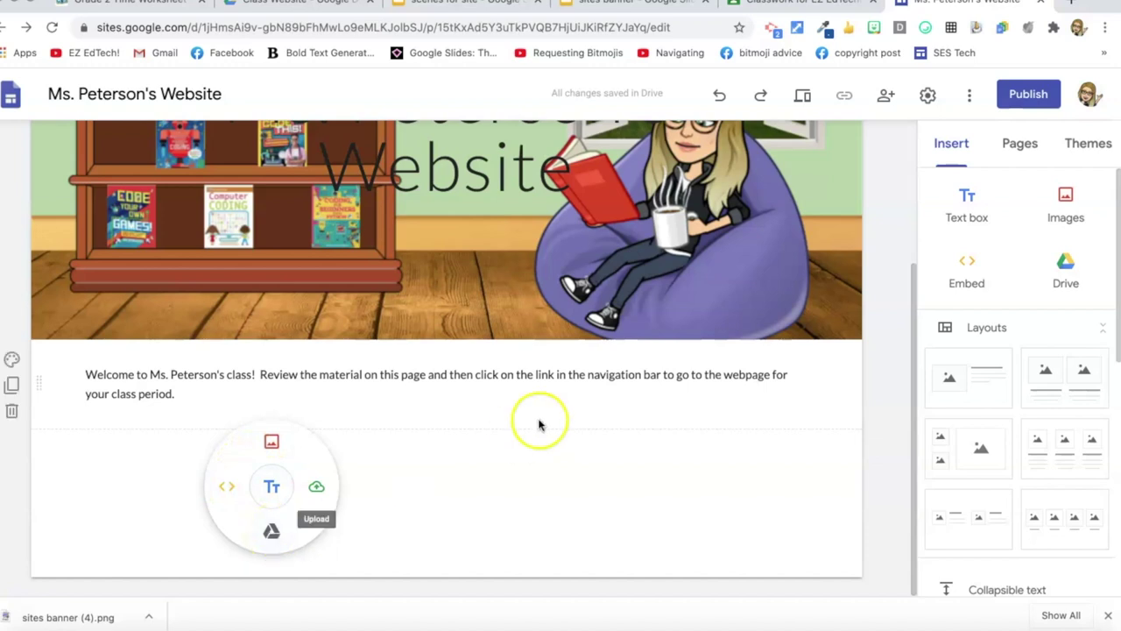
left_click(1064, 274)
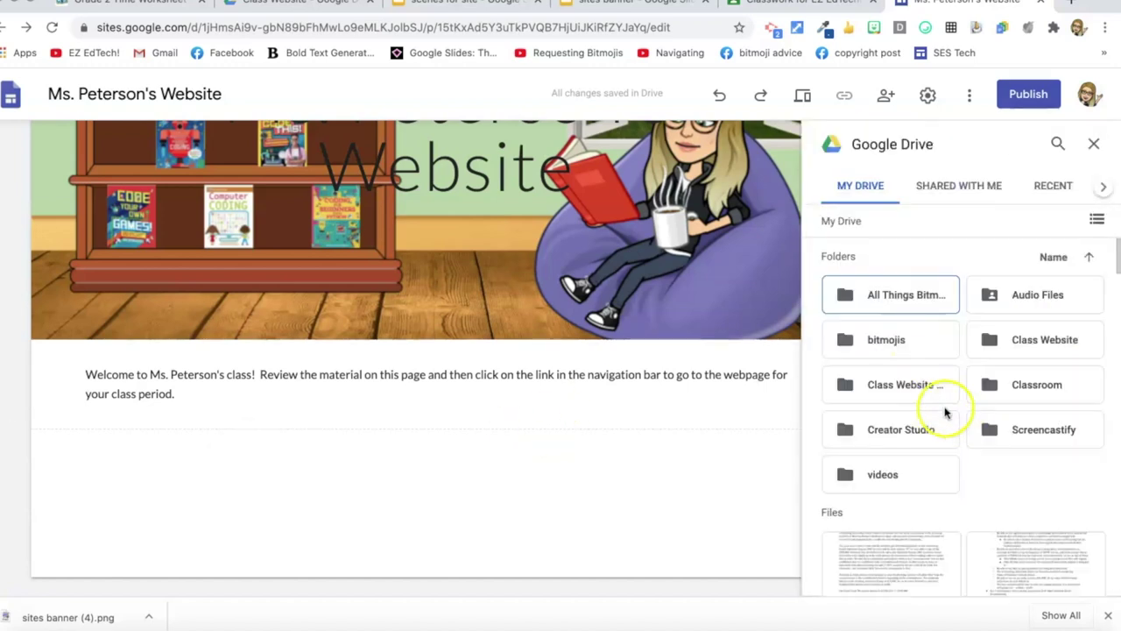
double_click(1005, 341)
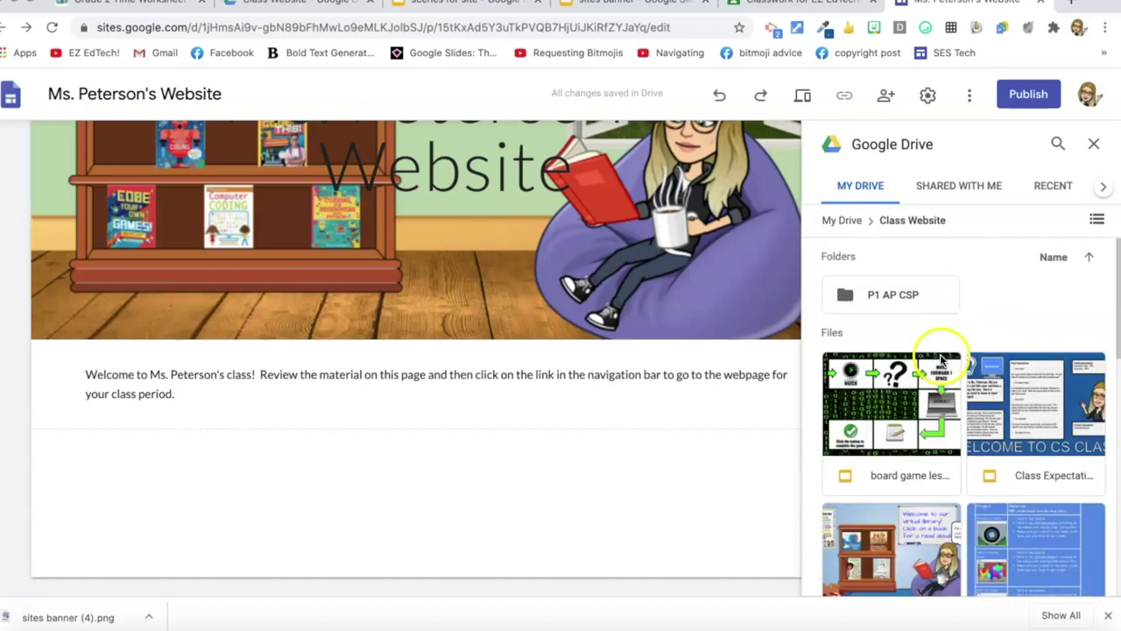
left_click(995, 403)
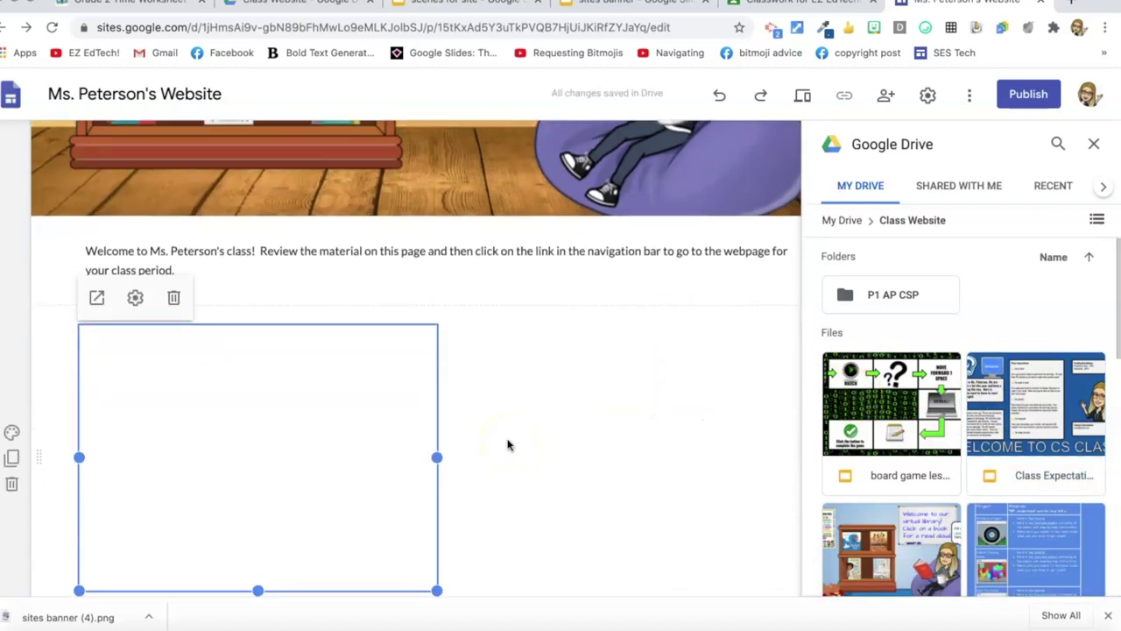
left_click_drag(440, 495, 888, 601)
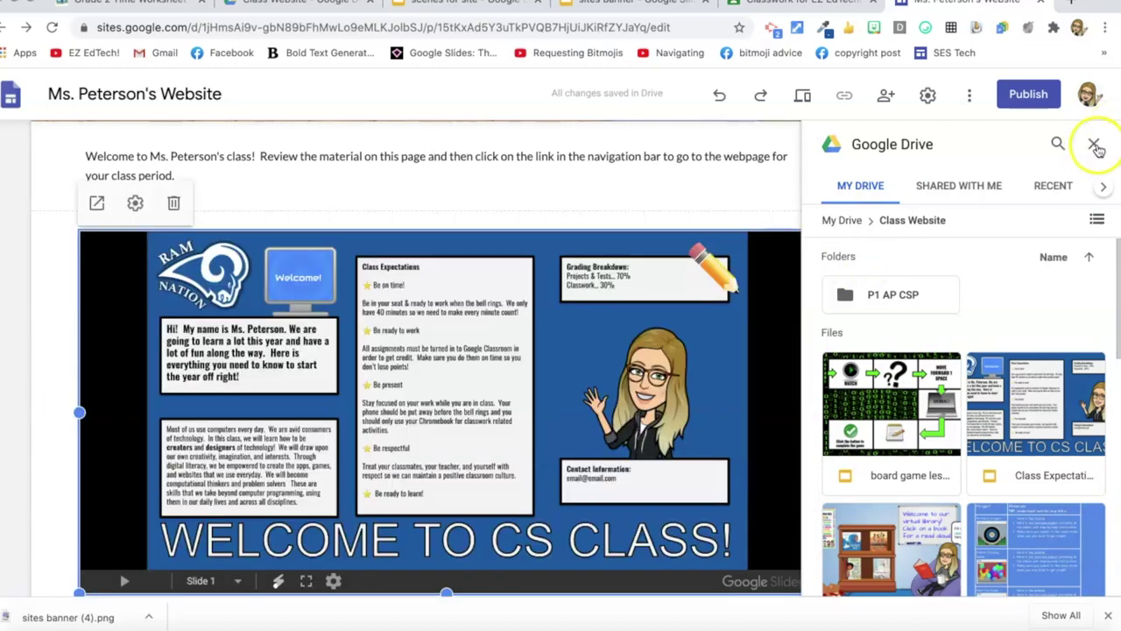
left_click(1094, 143)
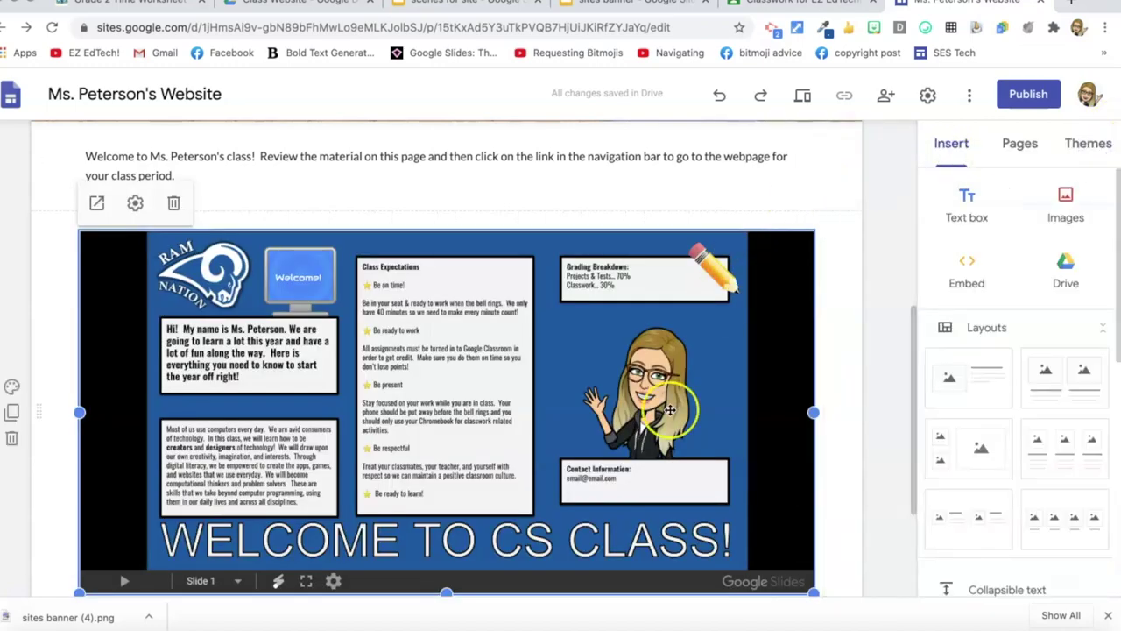
scroll(670, 409, "down", 2)
scroll(670, 410, "up", 1)
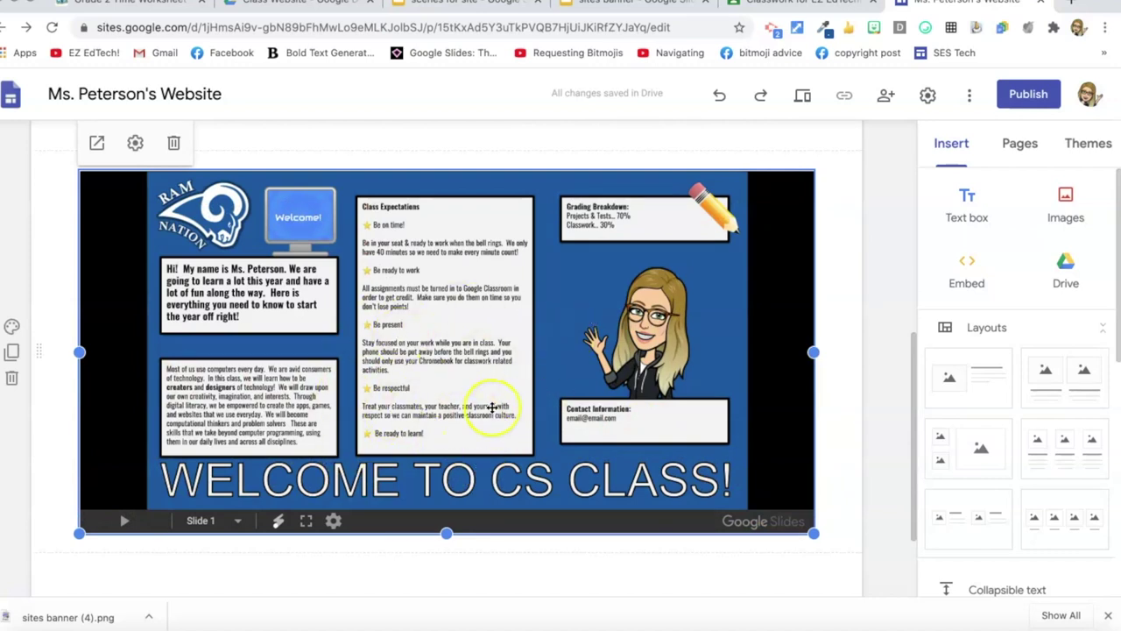
scroll(492, 407, "up", 1)
scroll(492, 407, "down", 2)
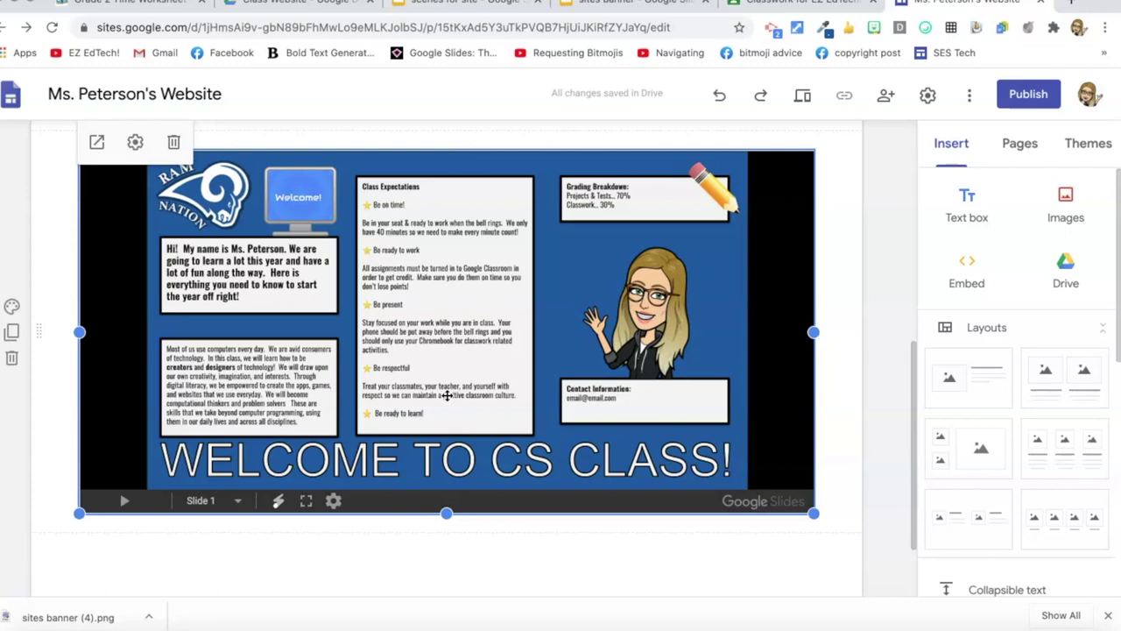
Step: Open the Class Expectations presentation from the Drive folder, capture a screenshot of its whole slide and return to the site editor
left_click(286, 5)
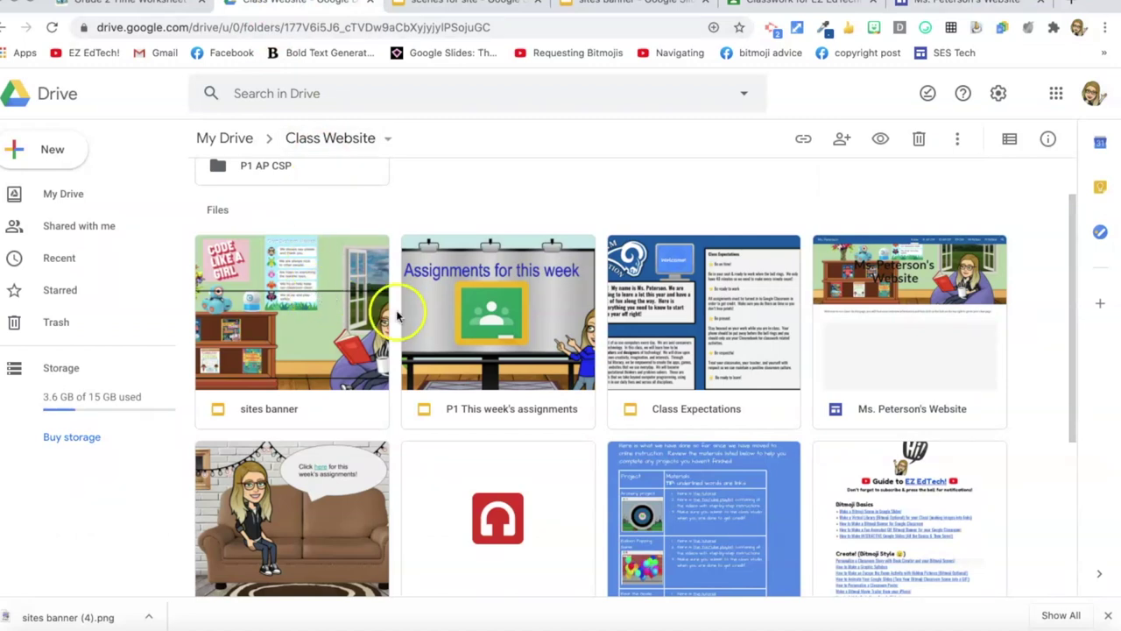
double_click(674, 325)
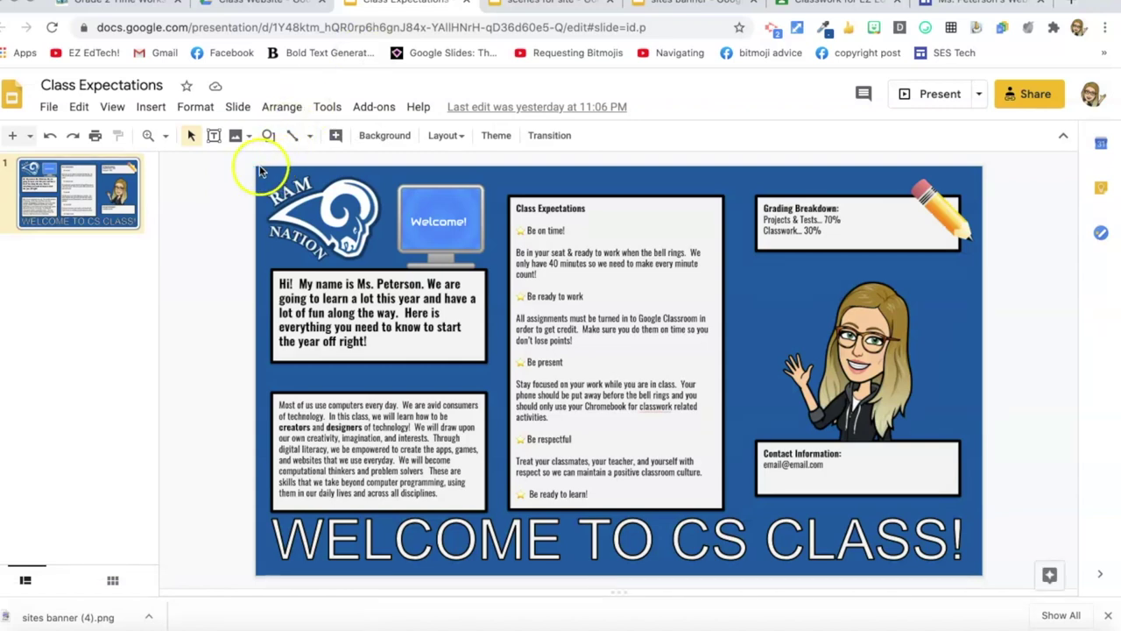
left_click_drag(257, 166, 981, 576)
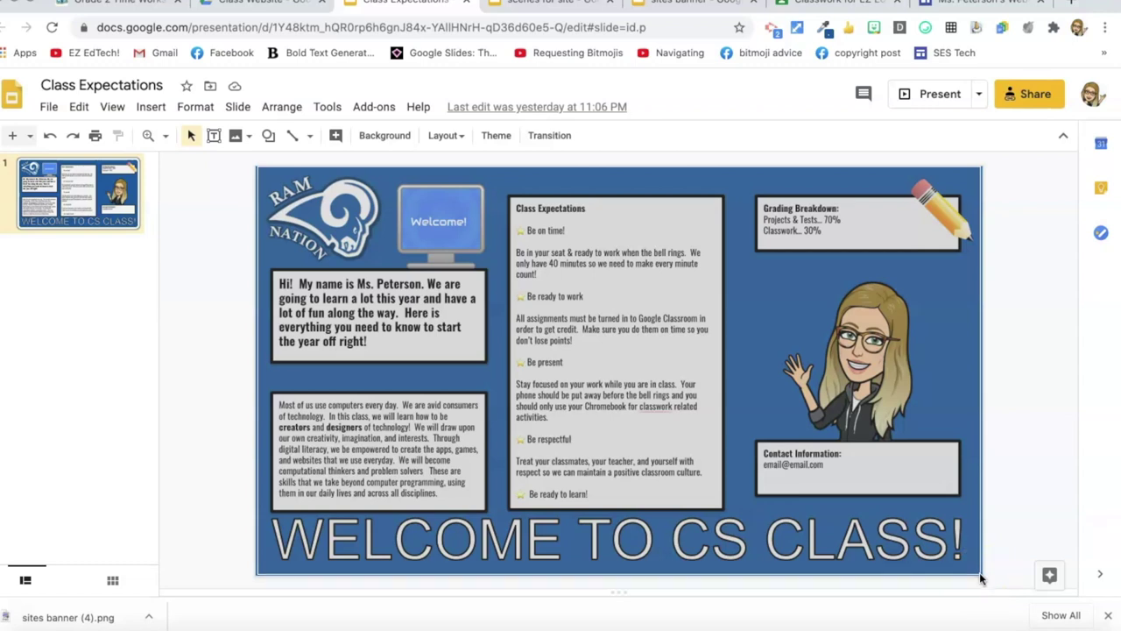
left_click_drag(979, 572, 979, 572)
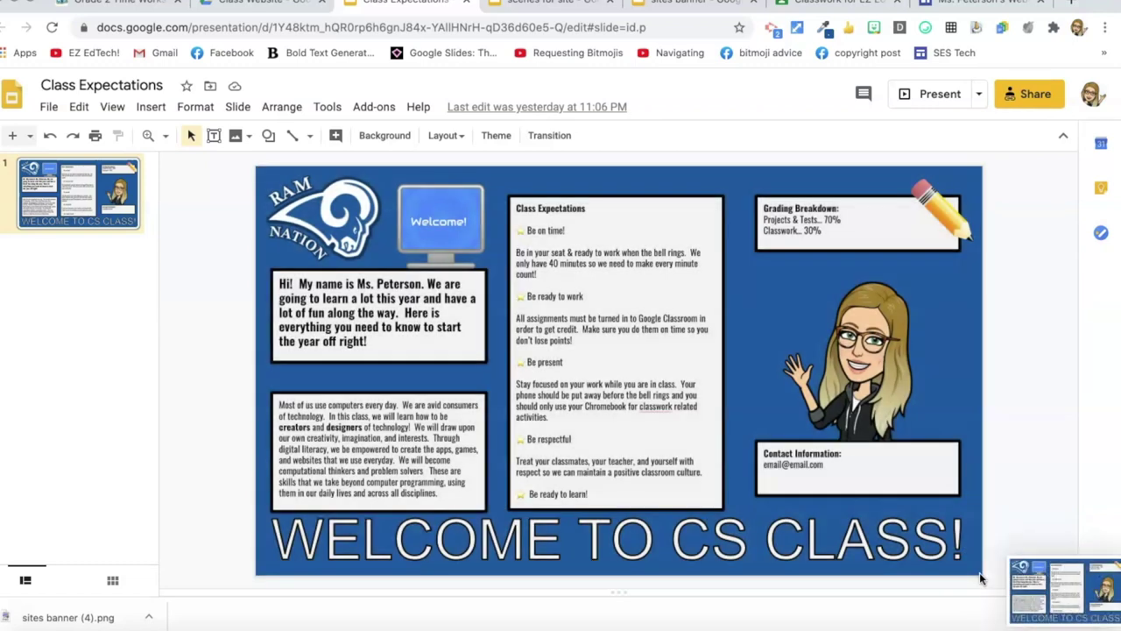
left_click(941, 3)
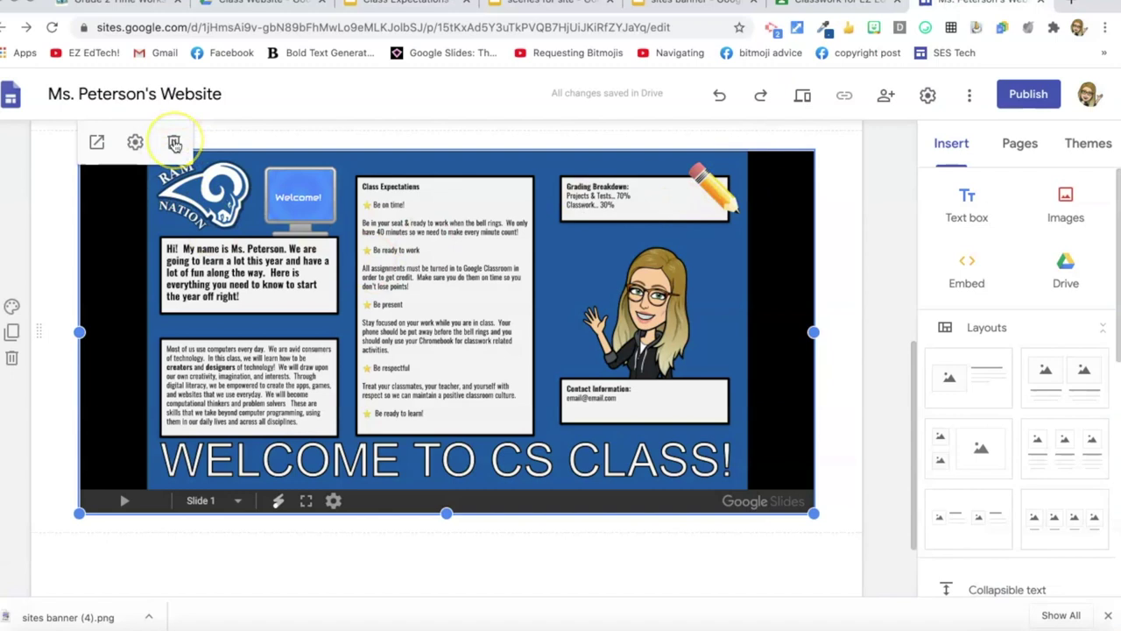
Step: Delete the embedded Class Expectations slides from the page
left_click(187, 555)
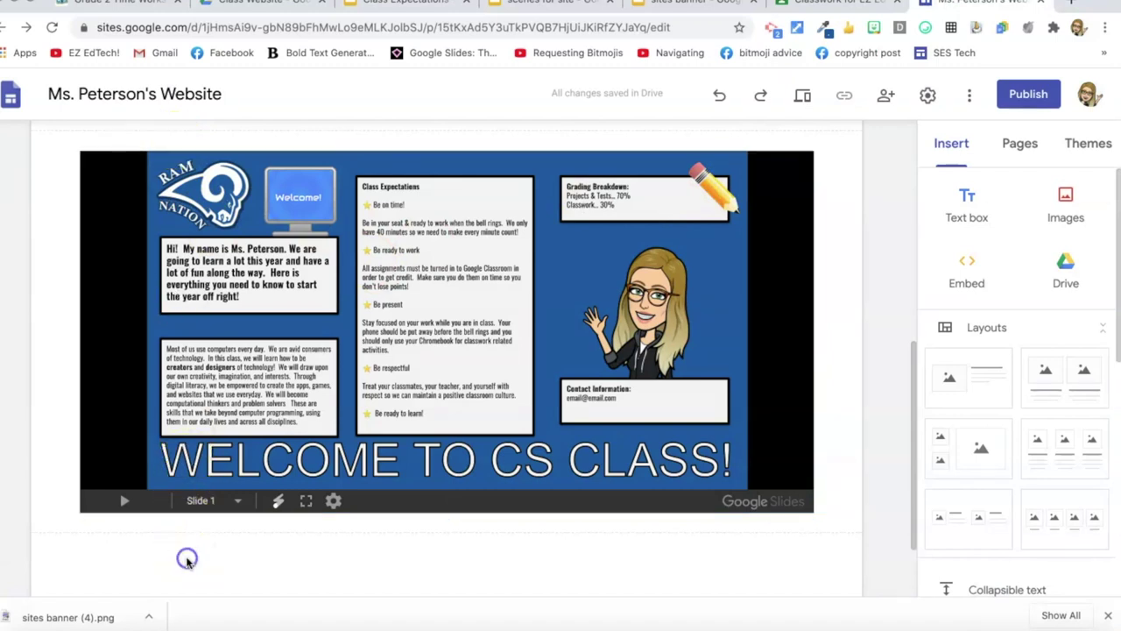
left_click(155, 371)
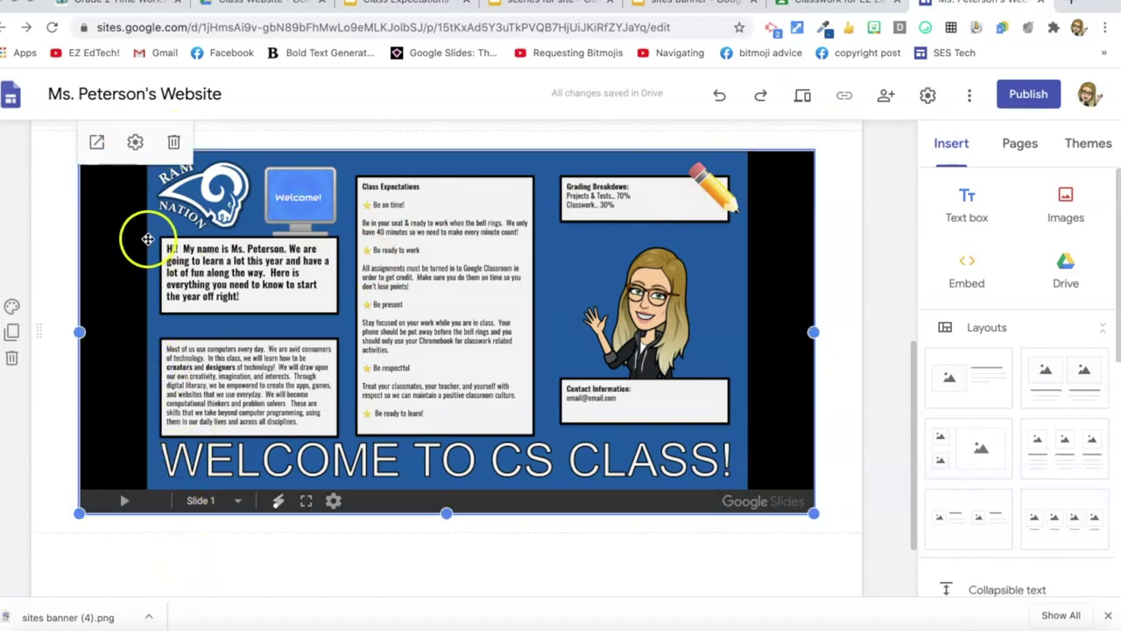
left_click(174, 142)
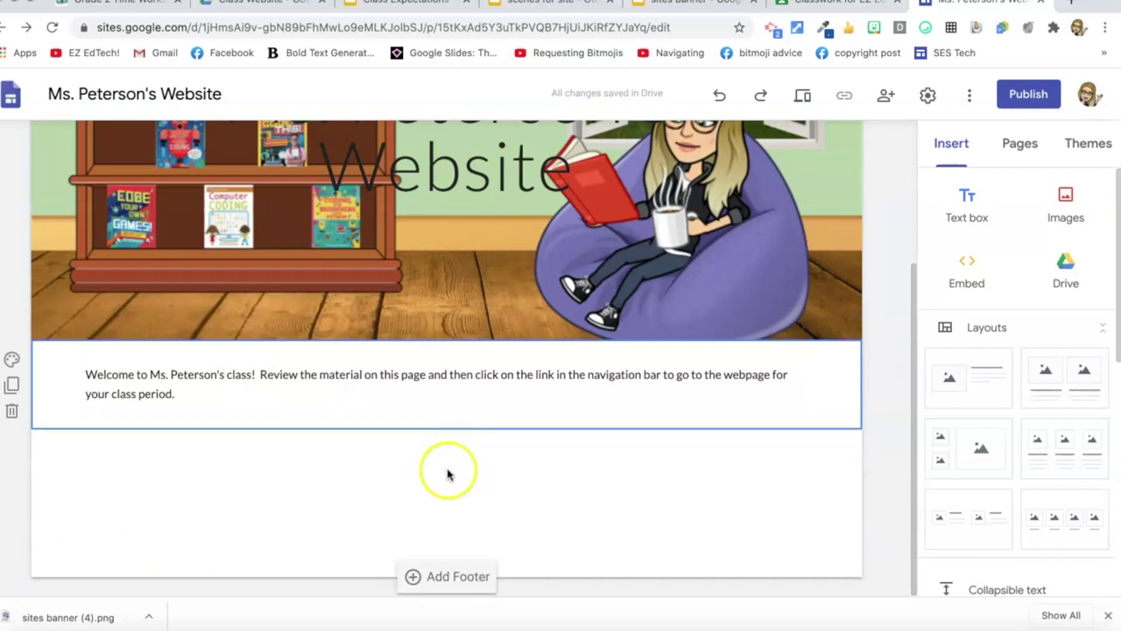
Step: Upload the image "Screen Shot 2020-07-25 at 2.29.27 PM" from the iCloud Desktop folder to the page below the welcome text
left_click(1059, 197)
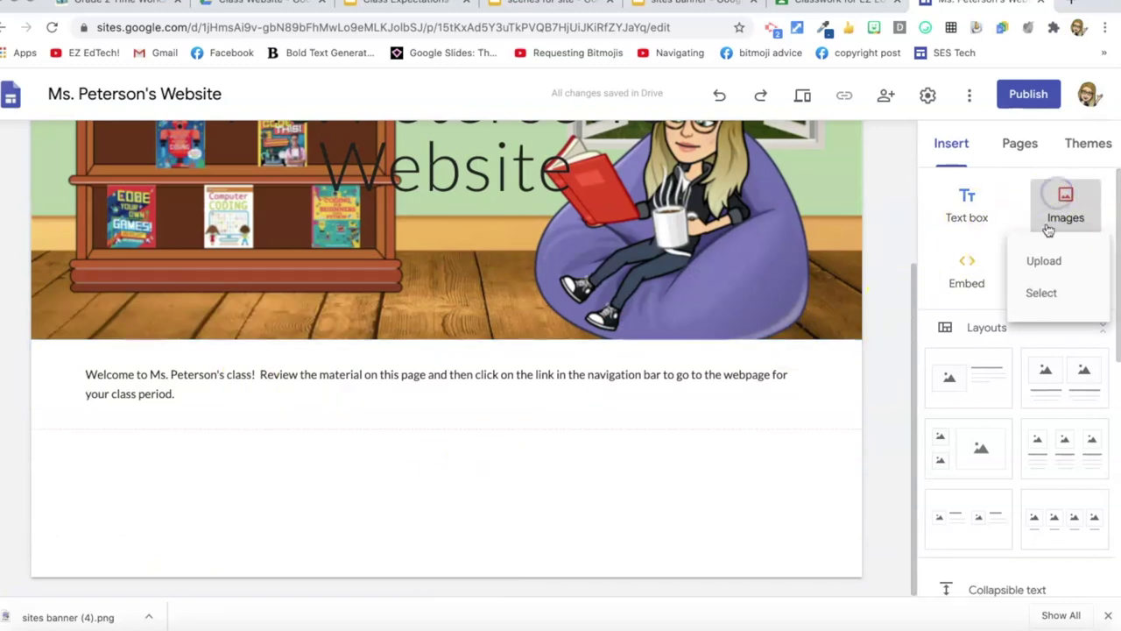
left_click(1046, 261)
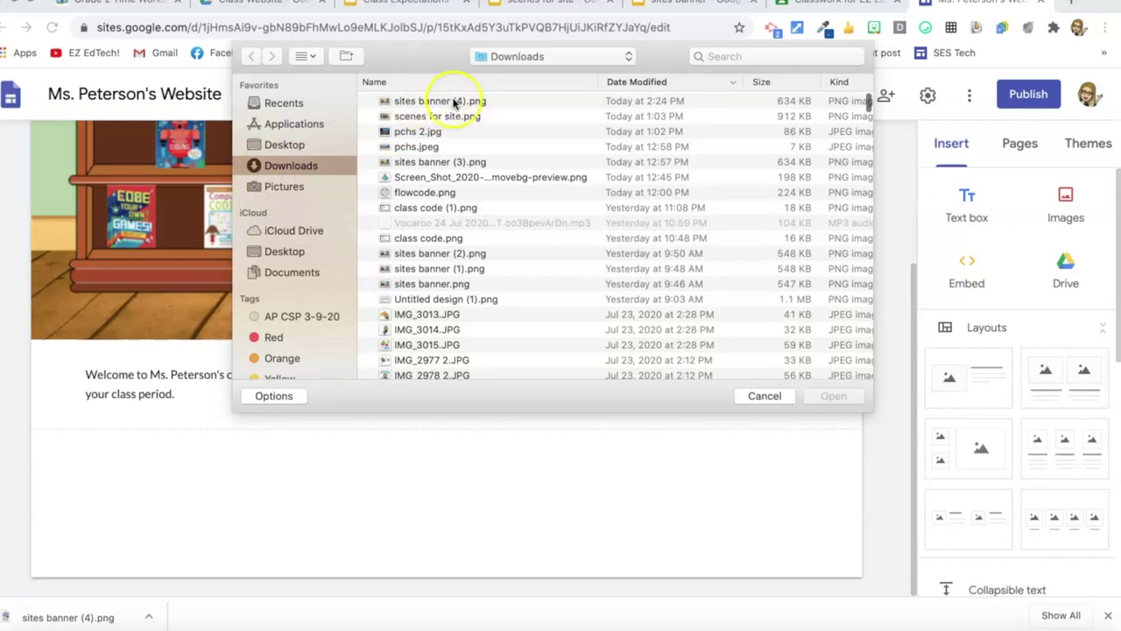
left_click(285, 252)
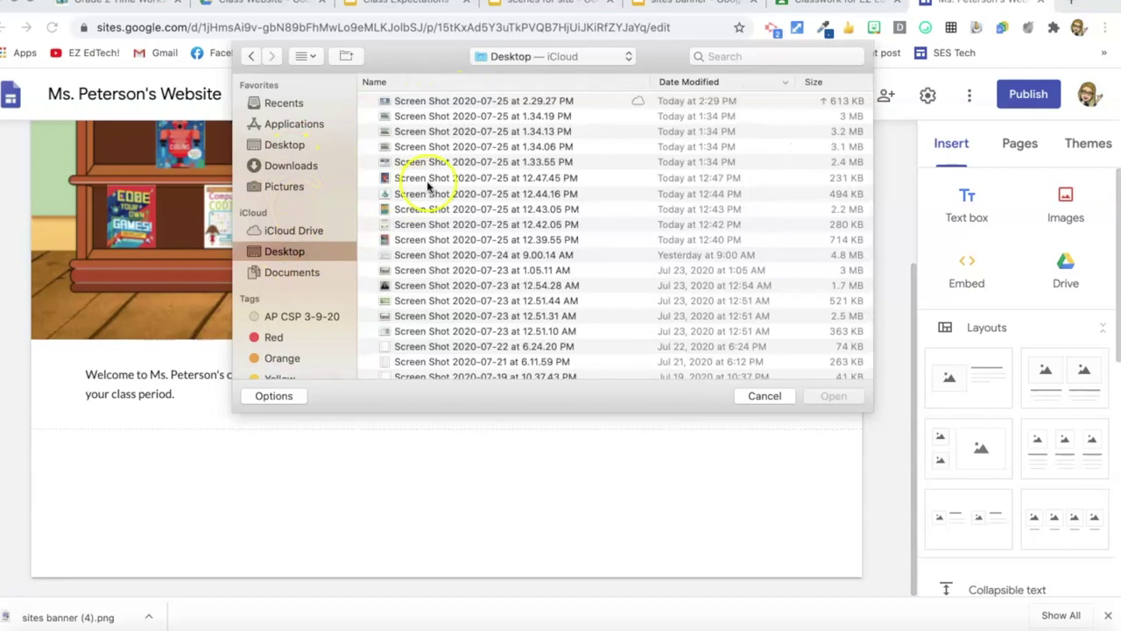
double_click(517, 102)
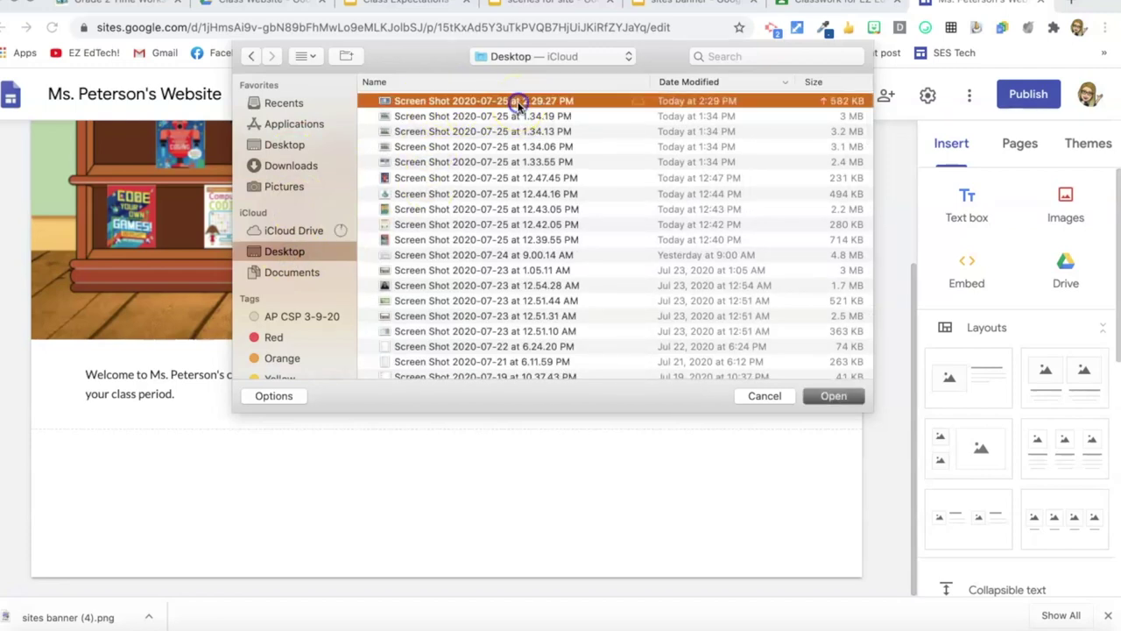
scroll(495, 444, "down", 2)
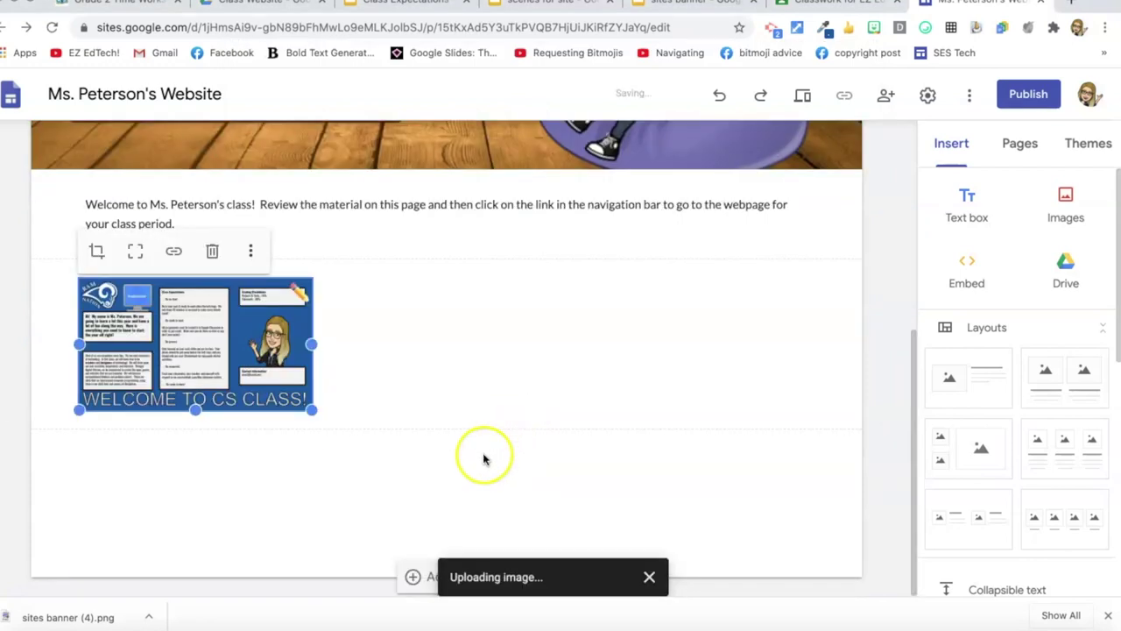
Step: Enlarge the class expectations image to the full content width and uncrop it
left_click_drag(311, 411, 771, 413)
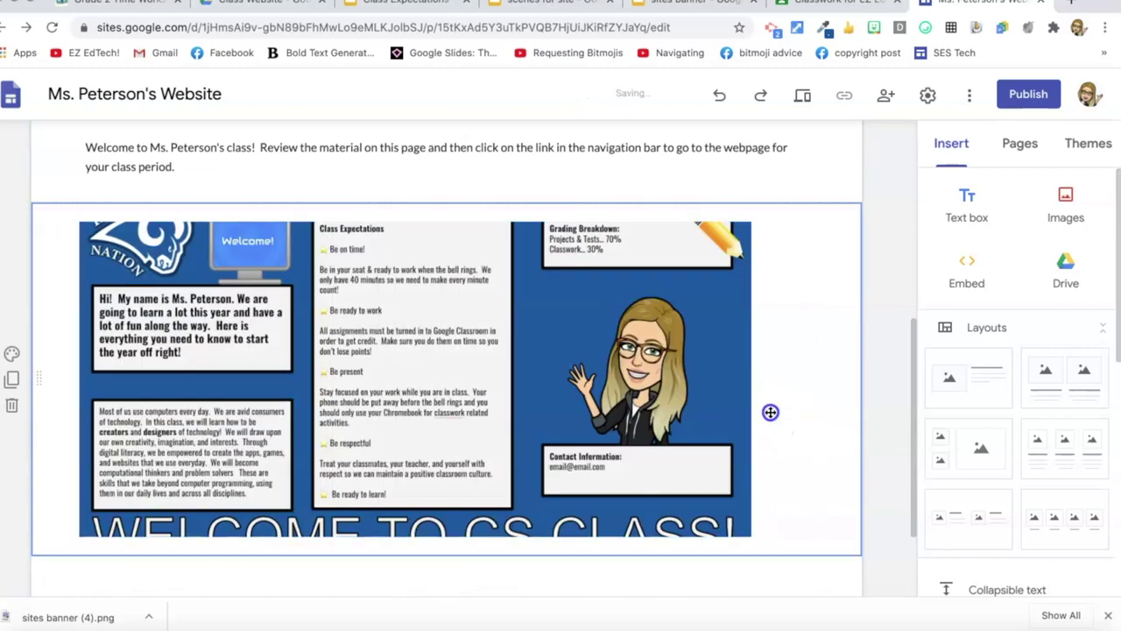
left_click(573, 376)
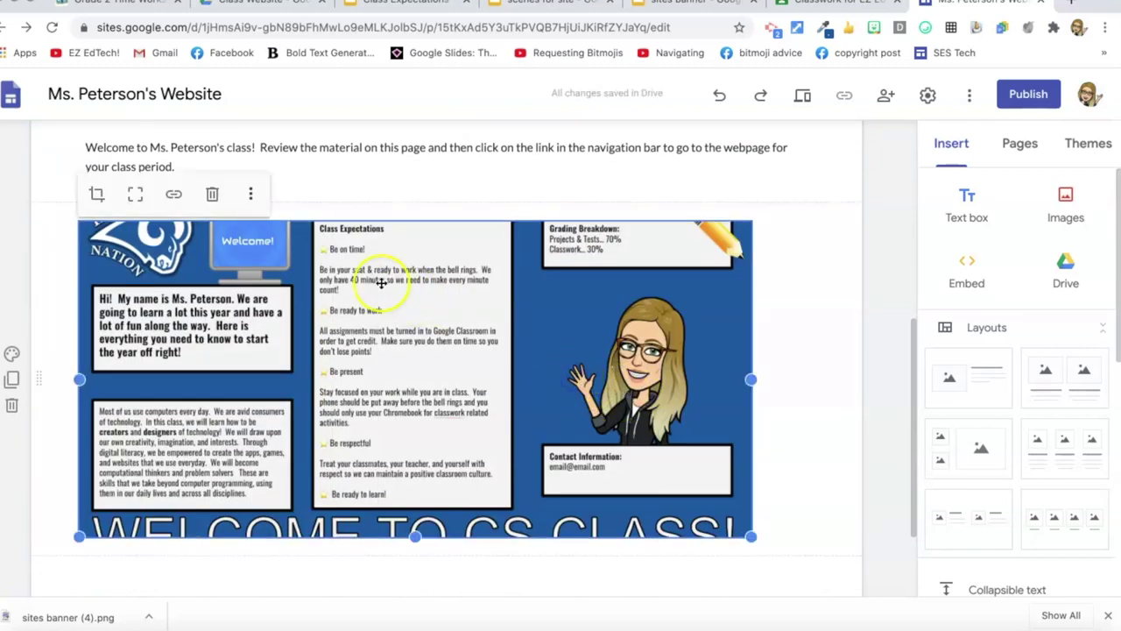
left_click(135, 200)
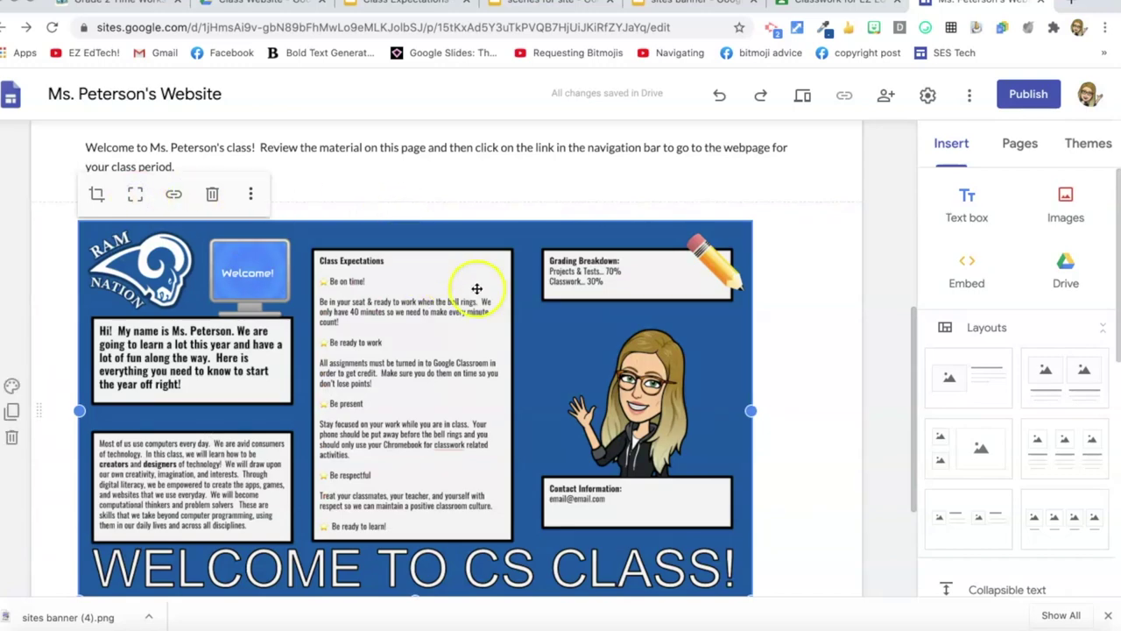
scroll(476, 288, "down", 1)
left_click_drag(750, 364, 830, 370)
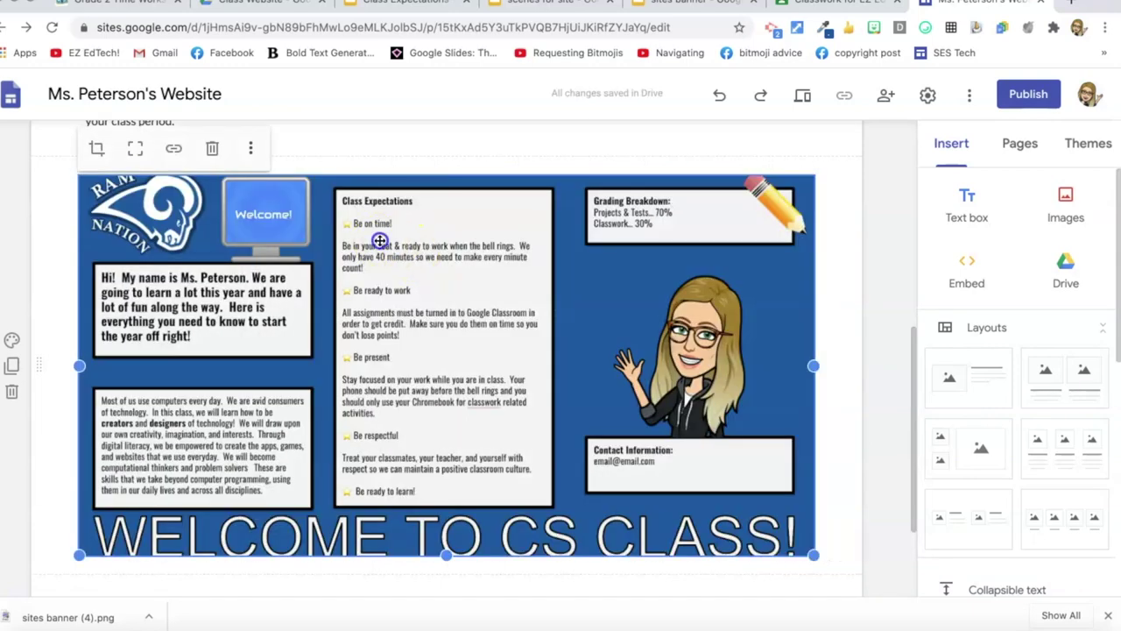
left_click(135, 149)
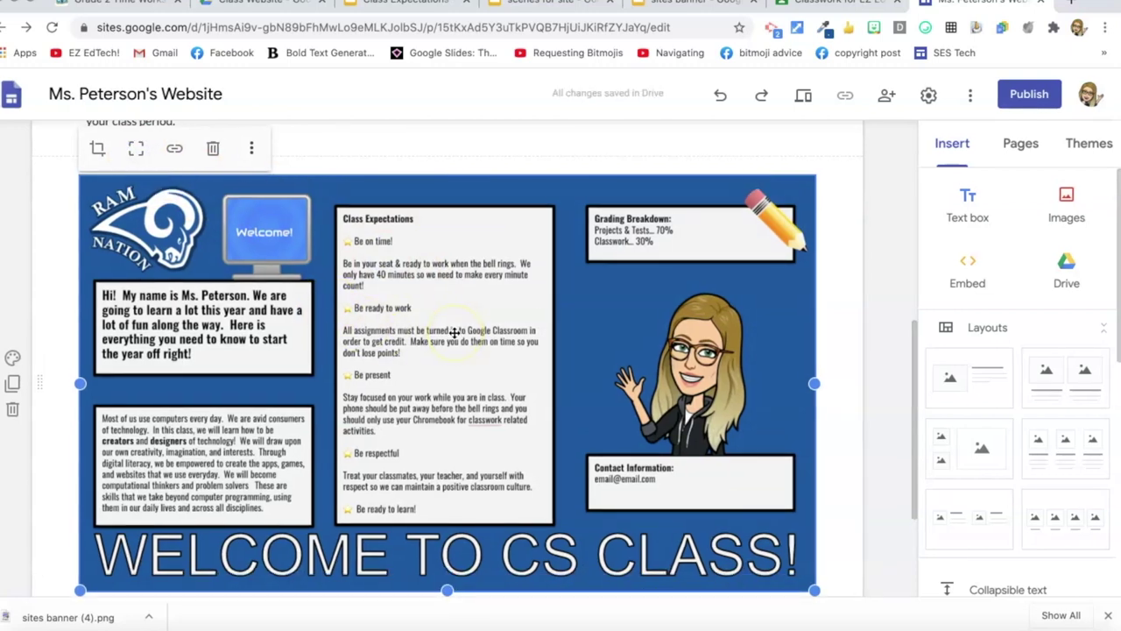
Step: Review the layout of the welcome text and the class expectations image down the page
scroll(476, 321, "up", 2)
left_click(476, 317)
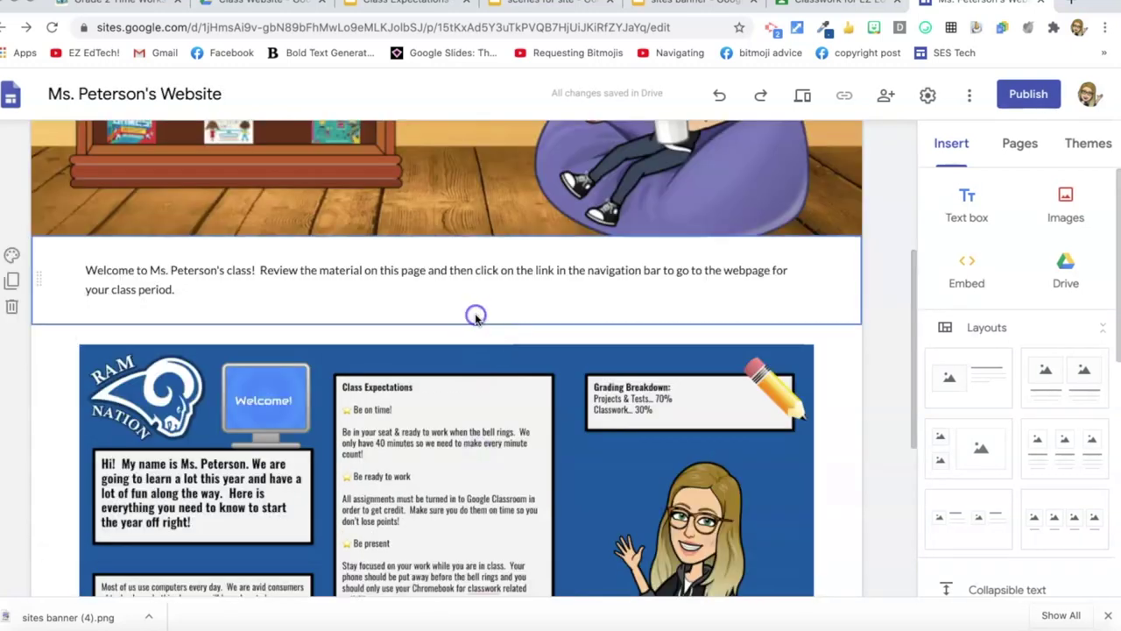
scroll(474, 408, "down", 3)
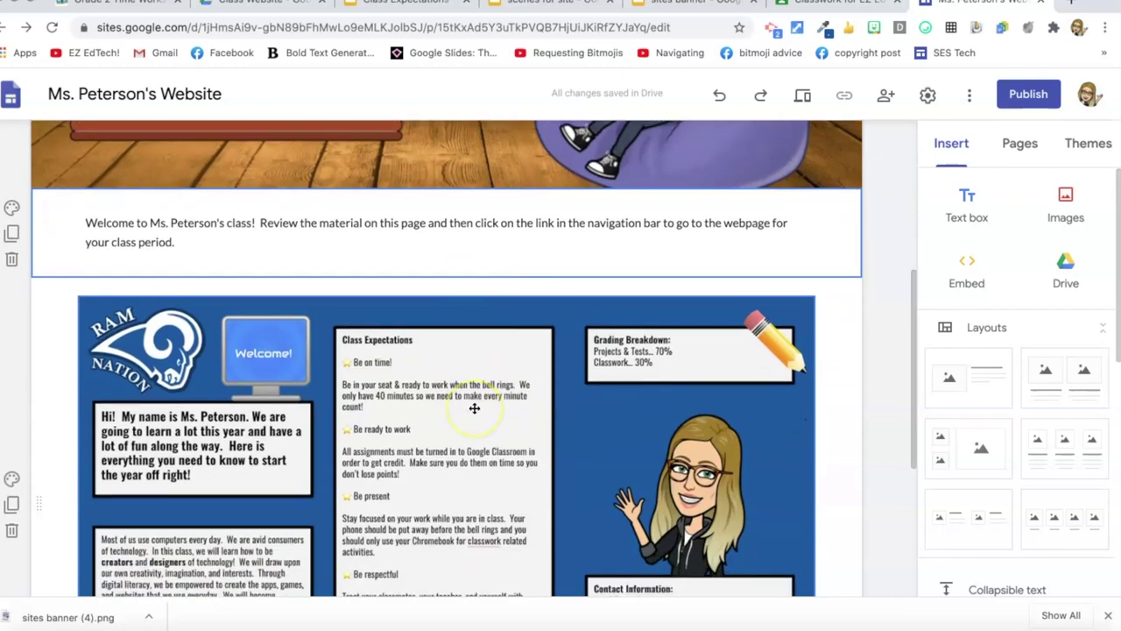
scroll(474, 408, "down", 1)
scroll(474, 408, "up", 3)
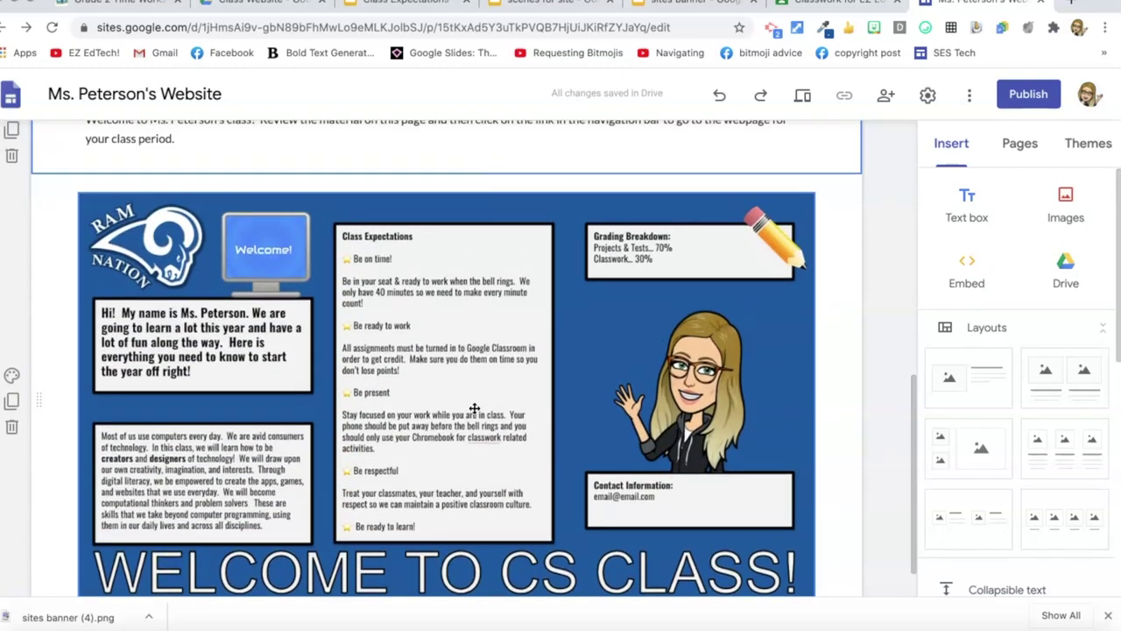
scroll(474, 408, "down", 1)
scroll(474, 408, "up", 1)
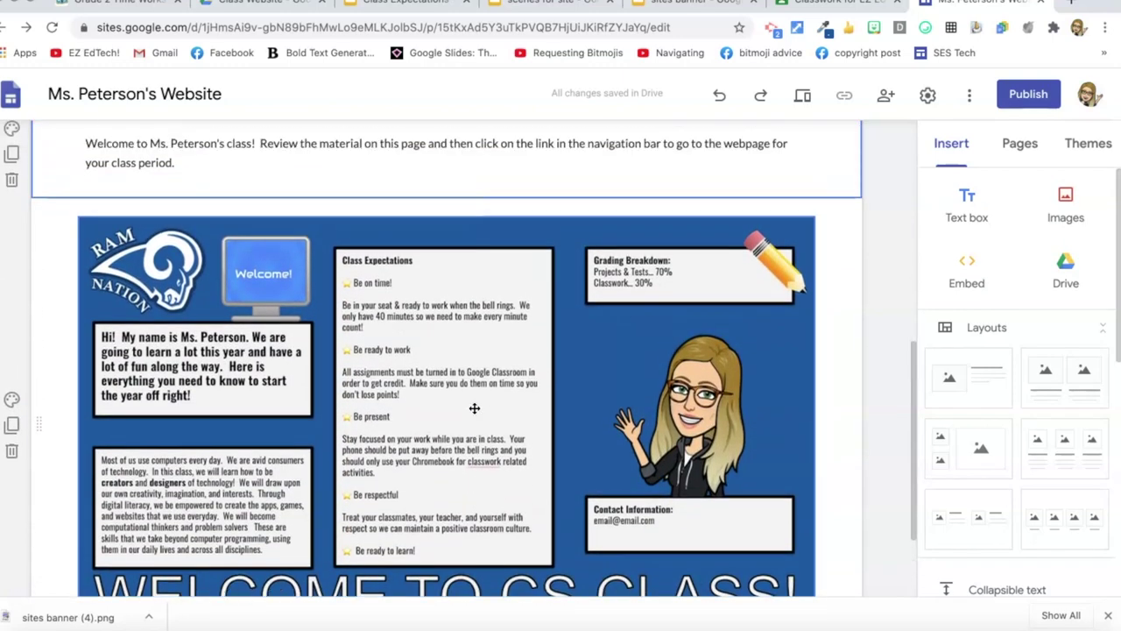
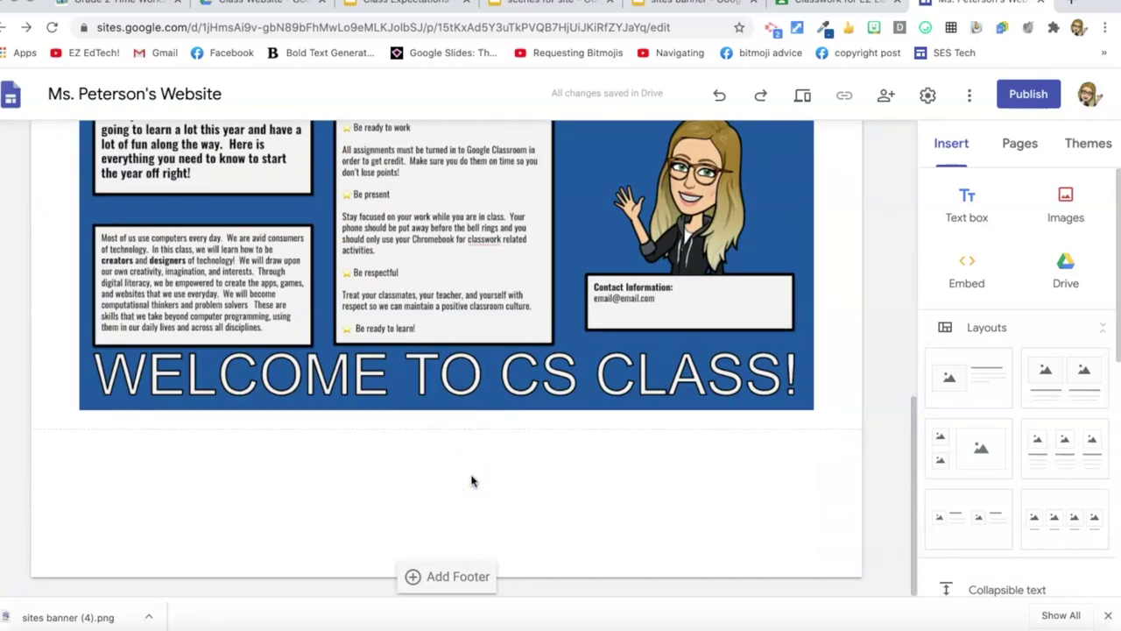
Step: Go to YouTube in a new browser tab and open the "Back to School! Movie Trailer" video from the channel's own uploads
left_click(1072, 4)
type("youtube")
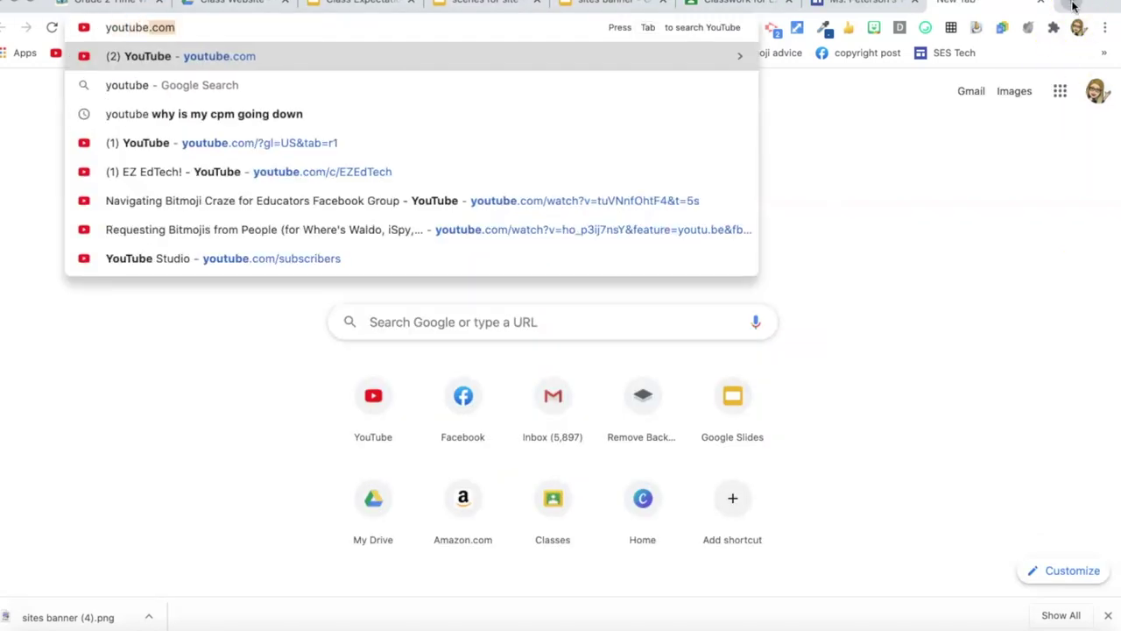
key("Return")
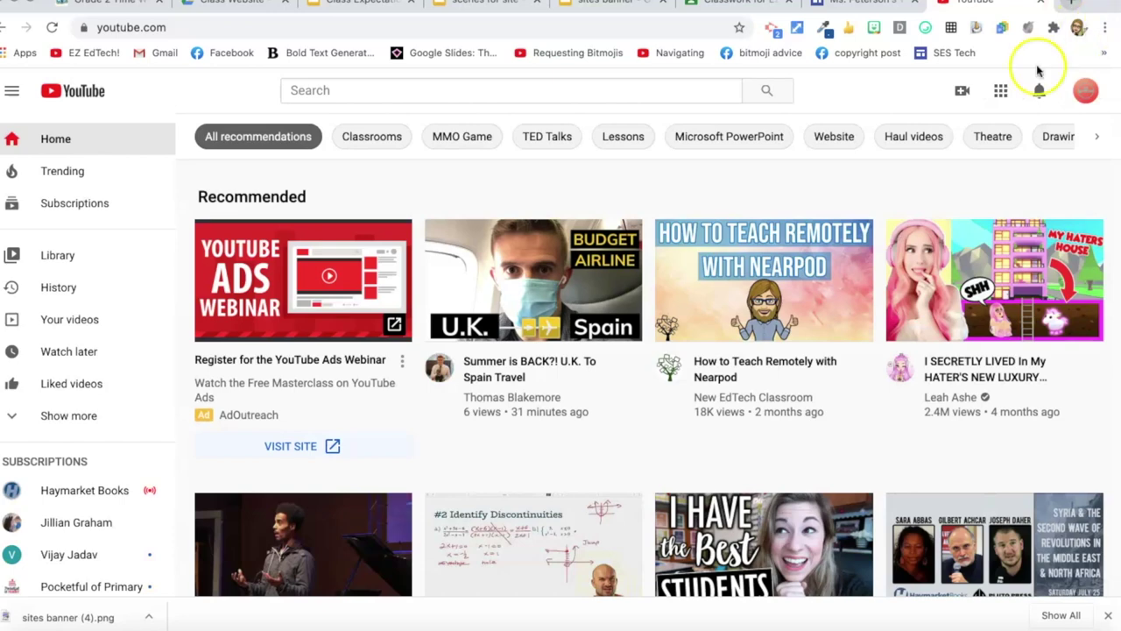
left_click(52, 319)
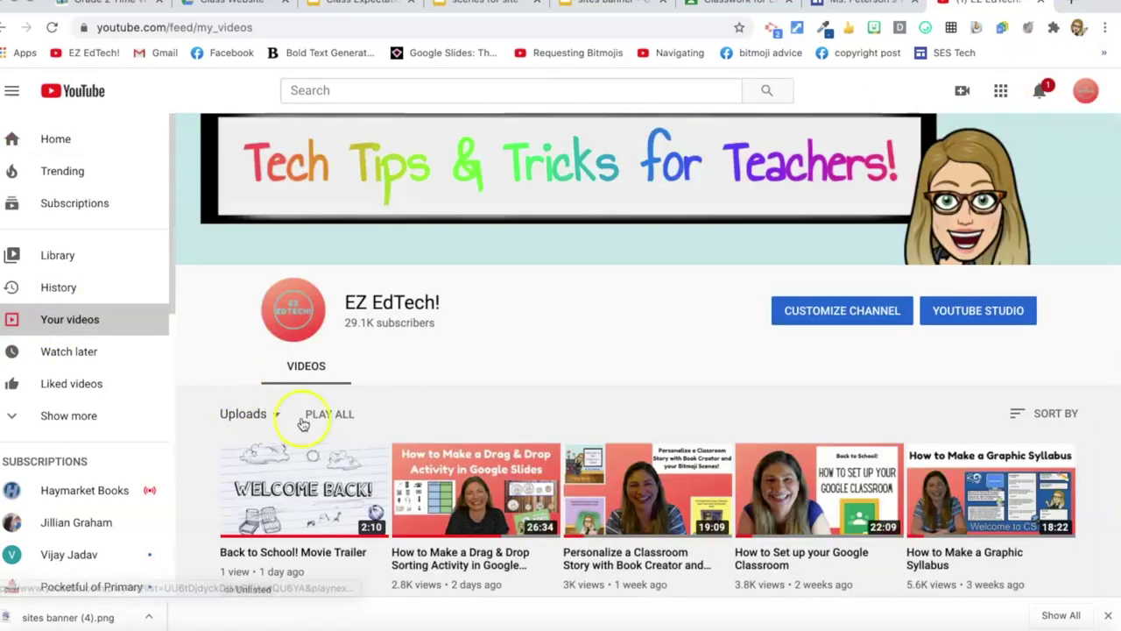
left_click(296, 495)
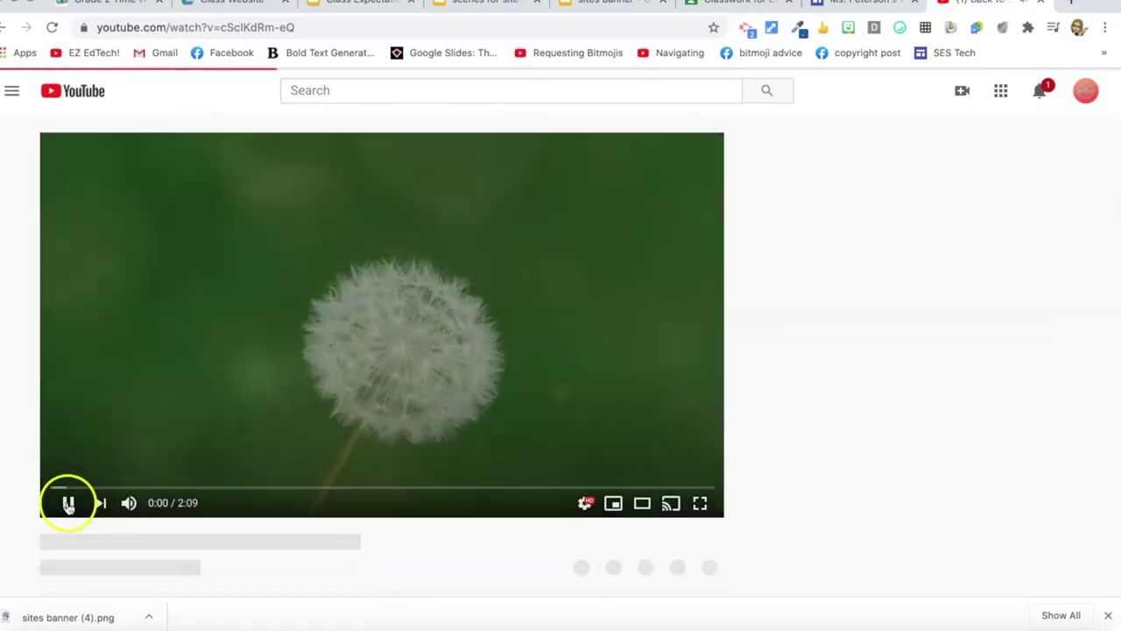
Step: Pause the "Back to School! Movie Trailer" video and copy its share link
left_click(69, 503)
scroll(375, 511, "down", 1)
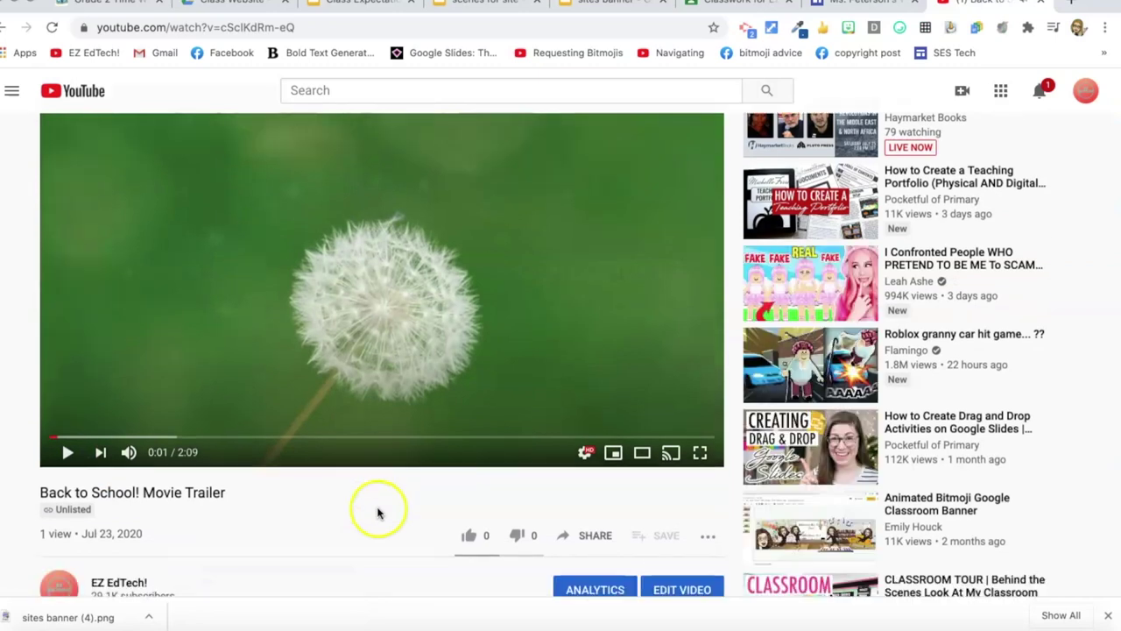
left_click(592, 536)
left_click(705, 421)
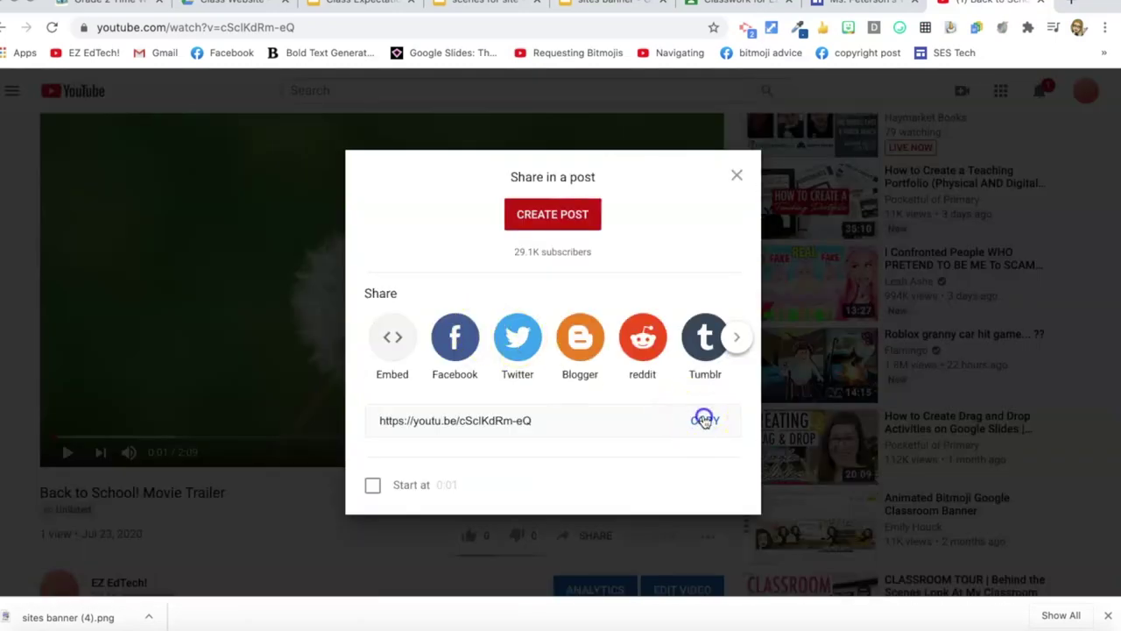
left_click(845, 3)
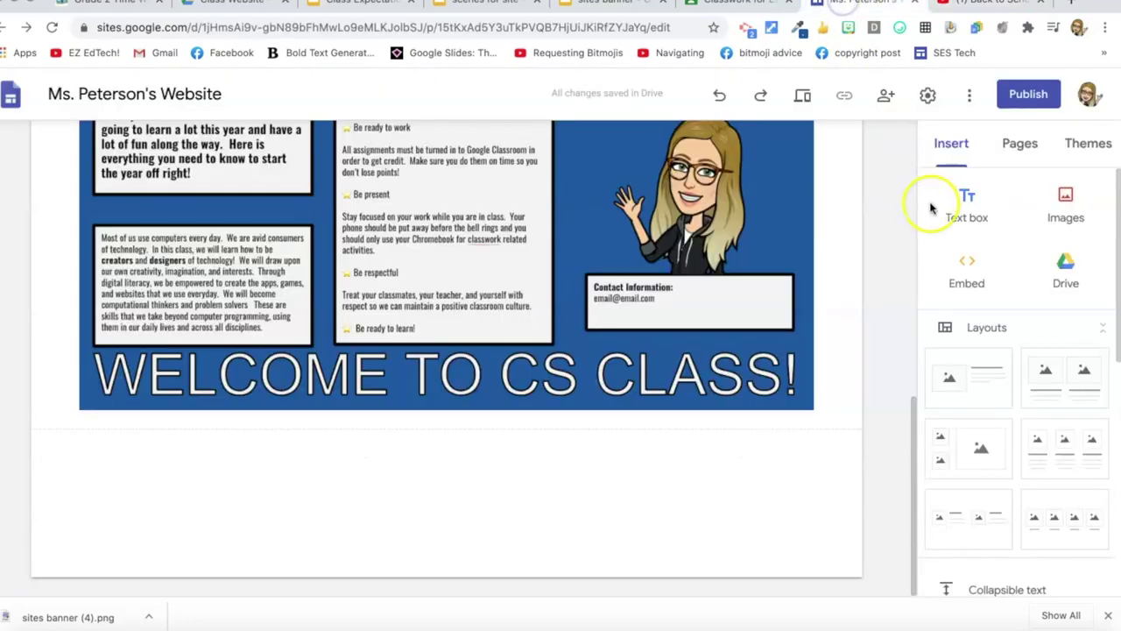
scroll(975, 307, "down", 3)
scroll(975, 308, "down", 4)
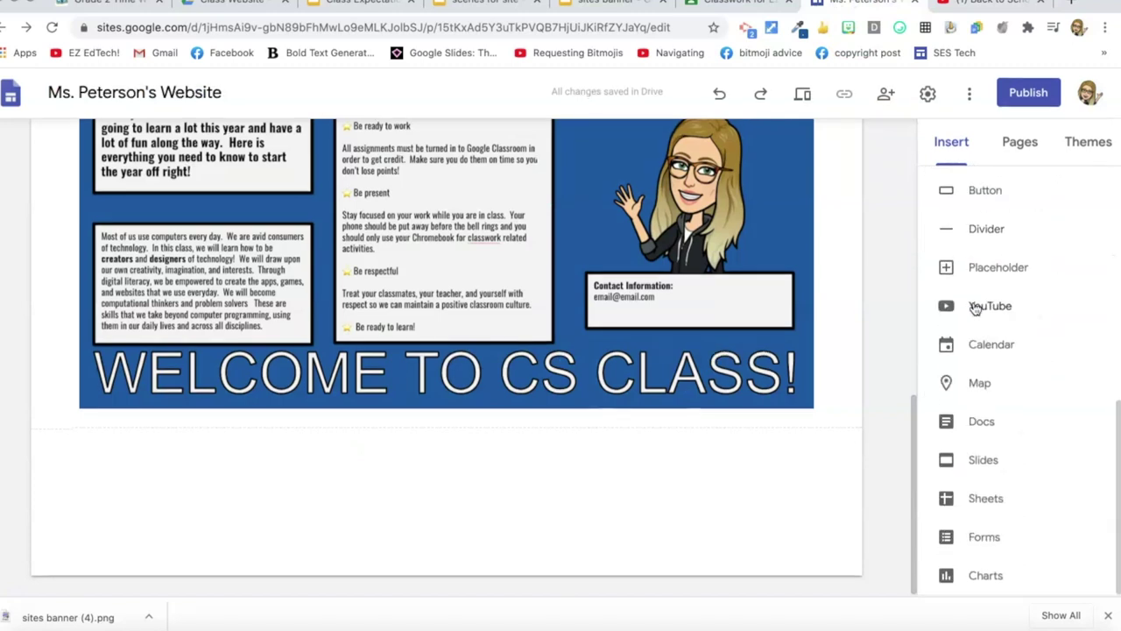
left_click(991, 307)
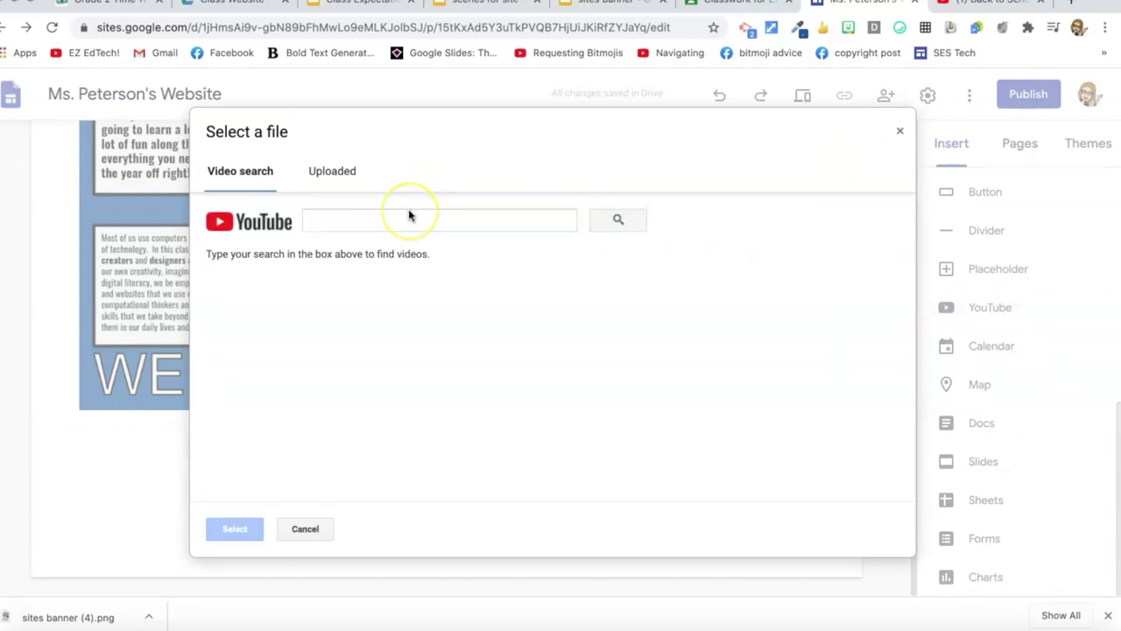
left_click(404, 216)
key("ctrl+v")
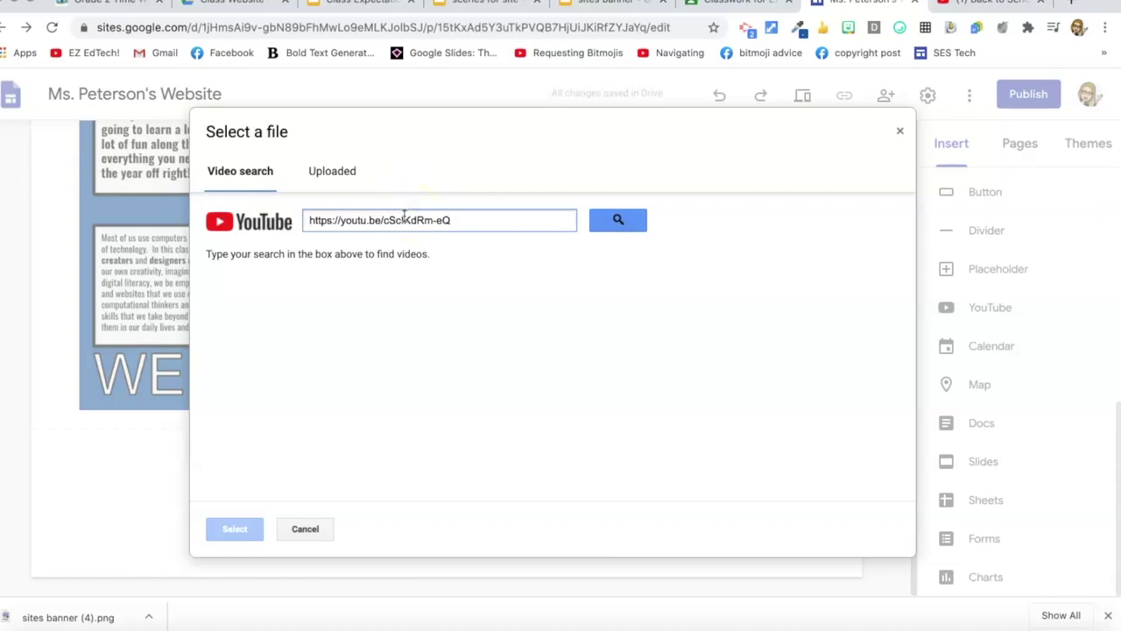
left_click(610, 218)
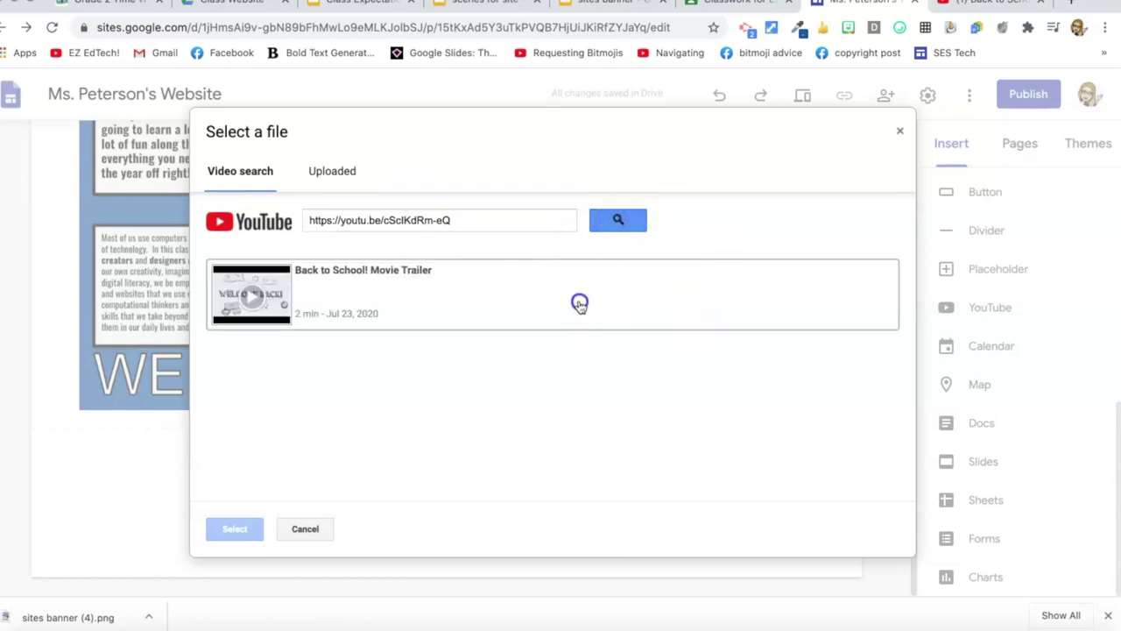
left_click(579, 301)
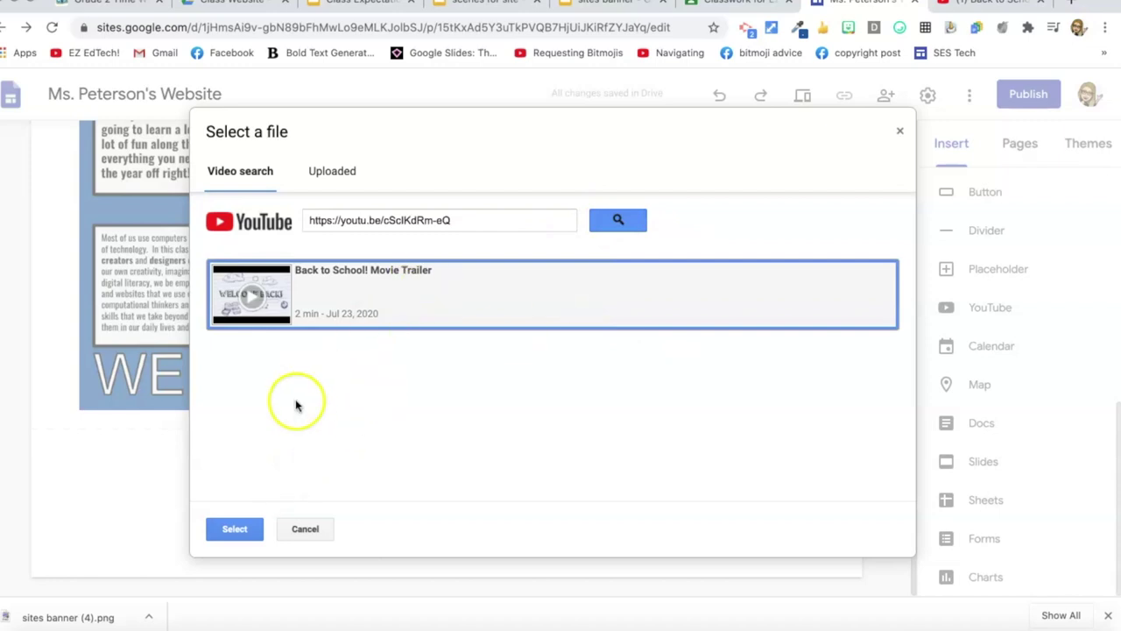
left_click(235, 528)
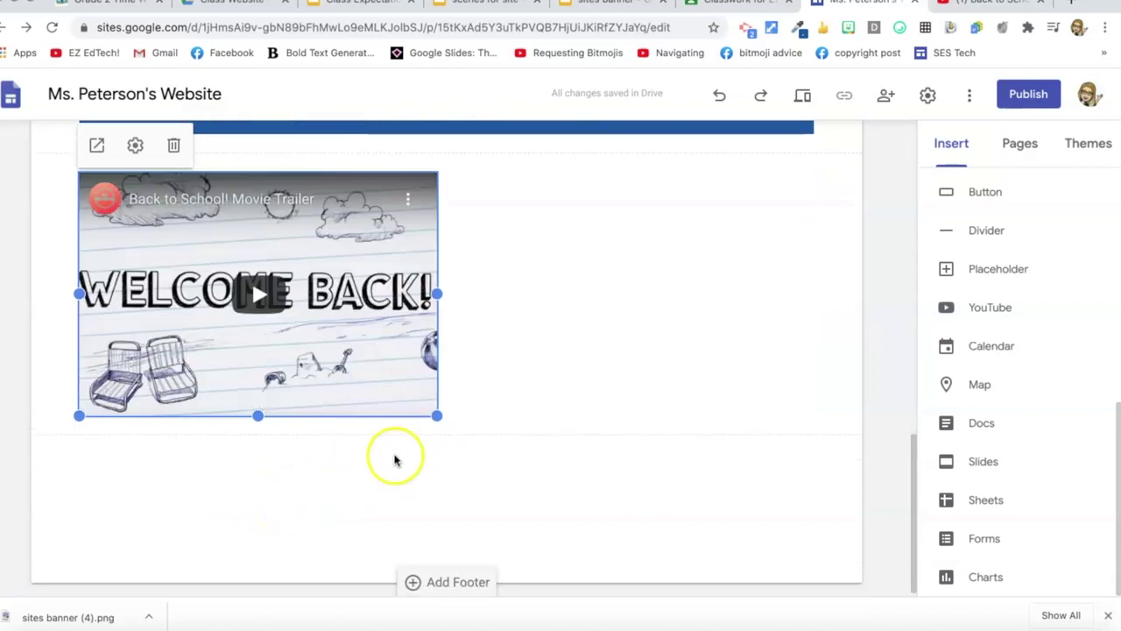
Step: Enlarge the embedded "Back to School! Movie Trailer" video to the full content width and return to the page header
left_click_drag(436, 413, 786, 503)
scroll(753, 396, "up", 3)
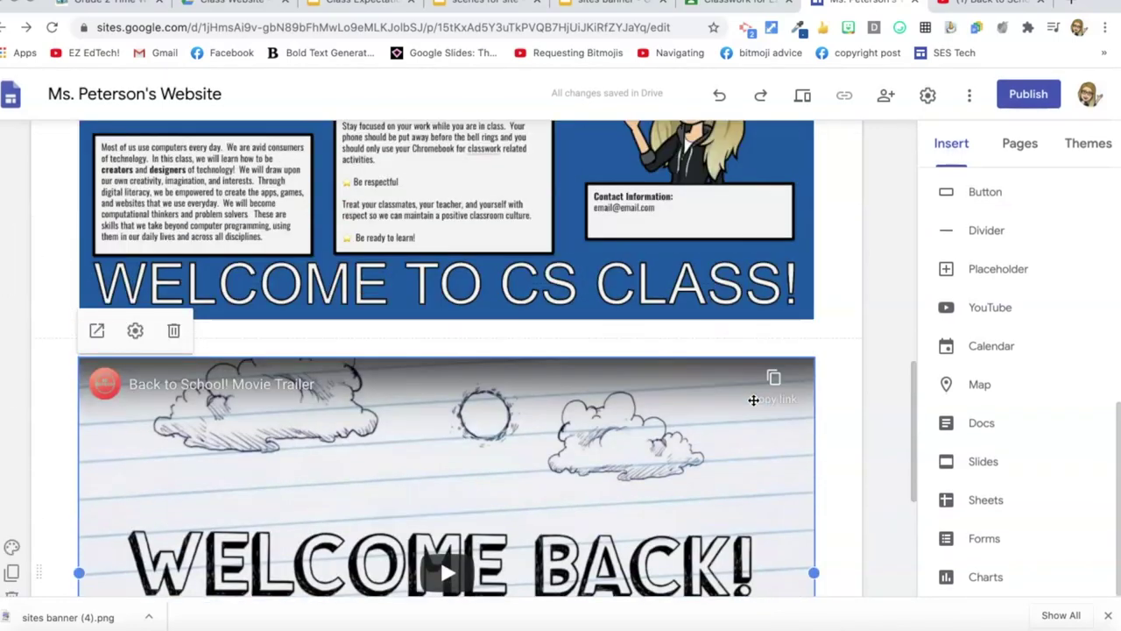
scroll(754, 399, "up", 10)
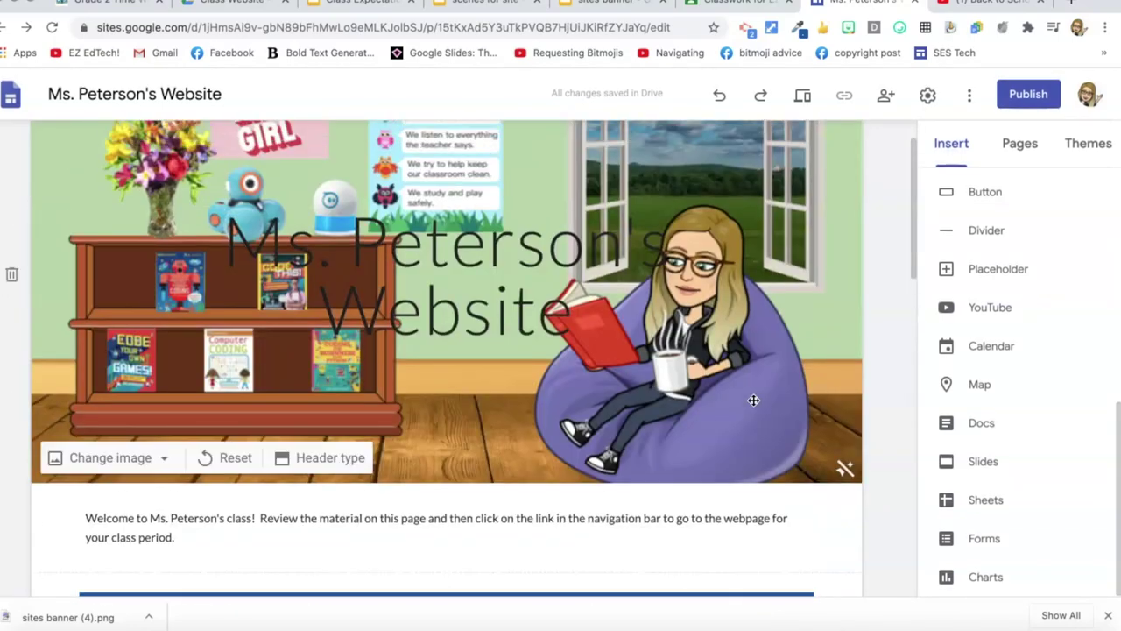
scroll(753, 399, "up", 2)
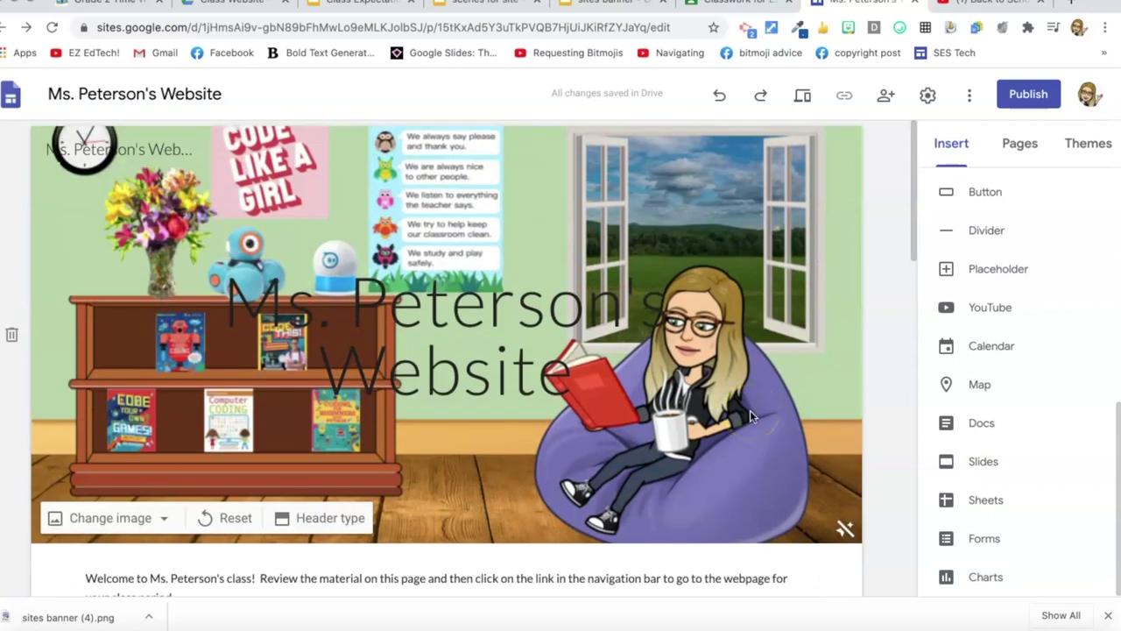
Step: Add a new page named "Period 1" to the site and check its layout
left_click(1018, 147)
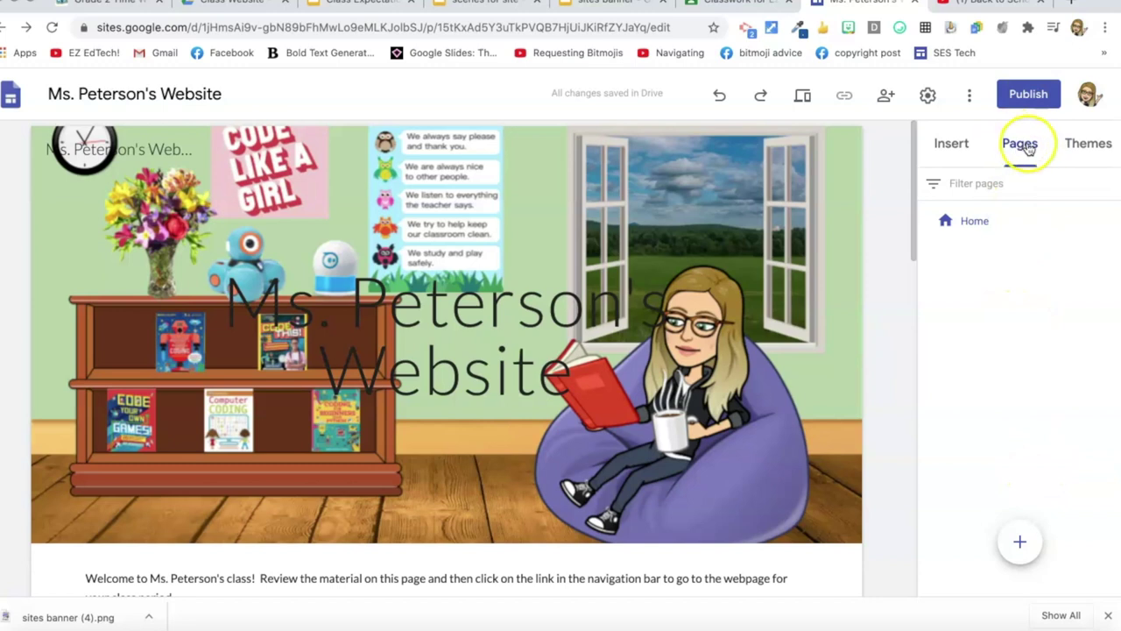
left_click(1019, 543)
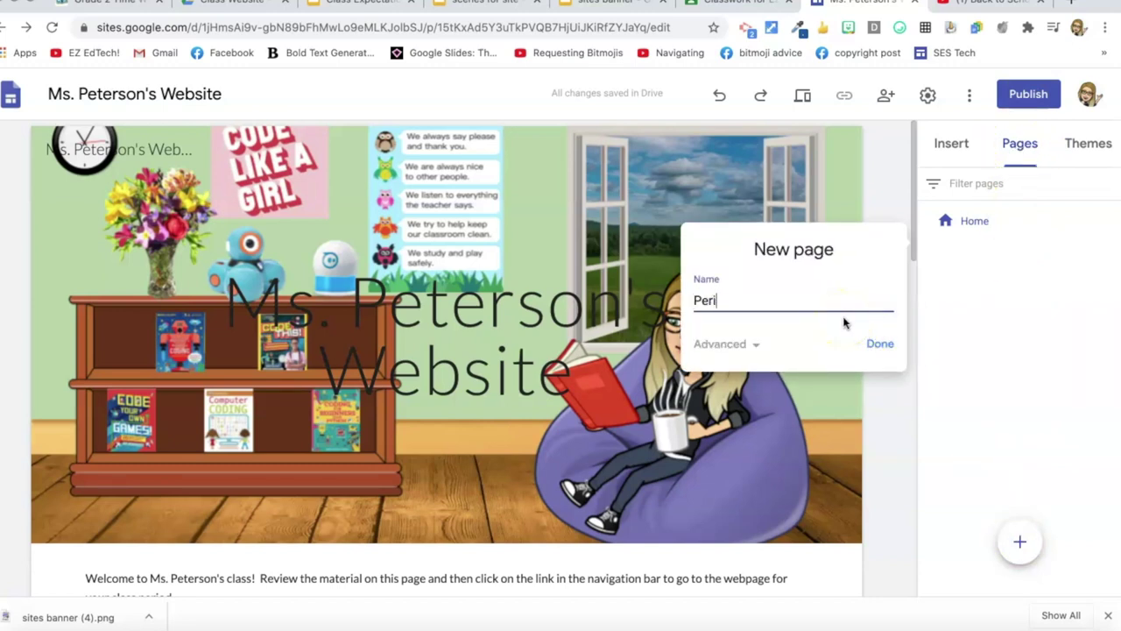
left_click(880, 345)
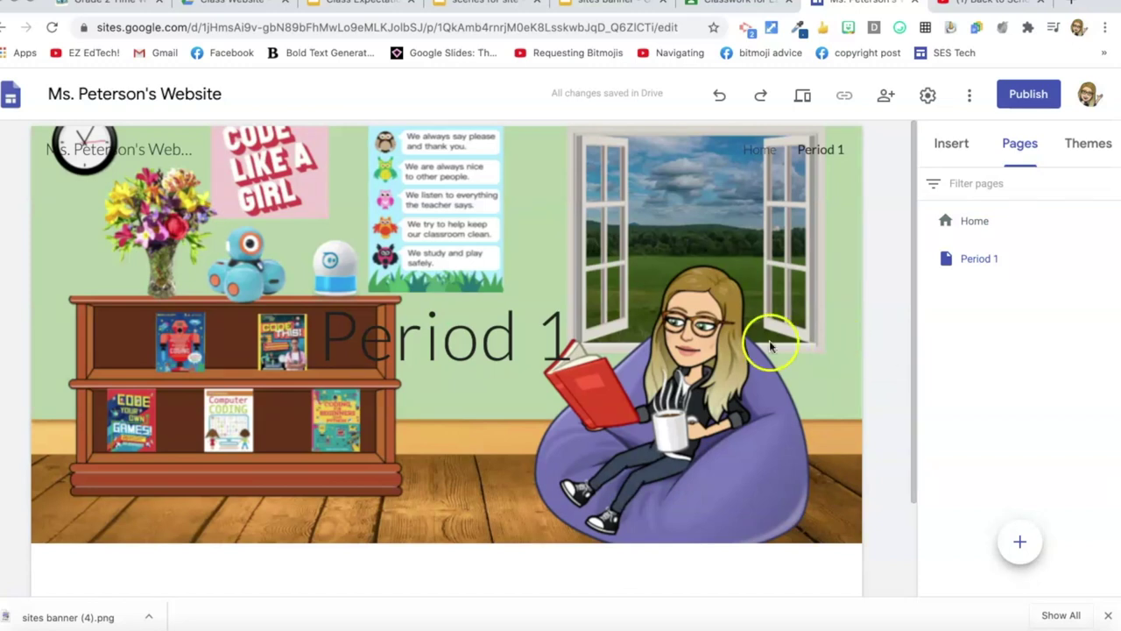
scroll(666, 359, "down", 2)
scroll(582, 368, "up", 2)
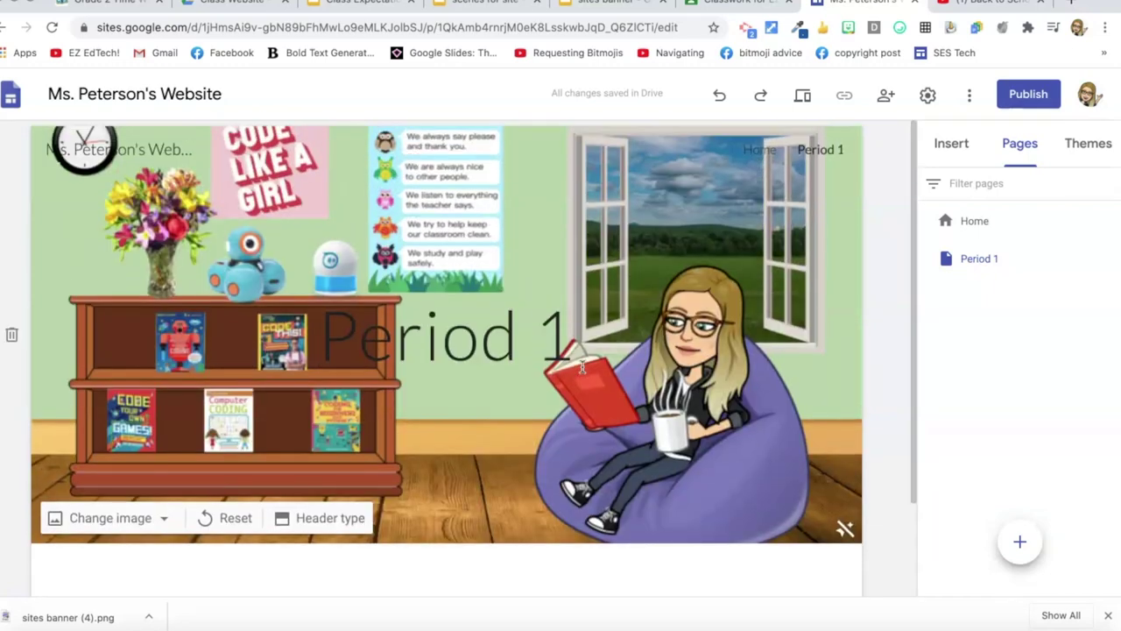
Step: Compare the Home and Period 1 pages and change the Home page's header type to Banner
left_click(968, 220)
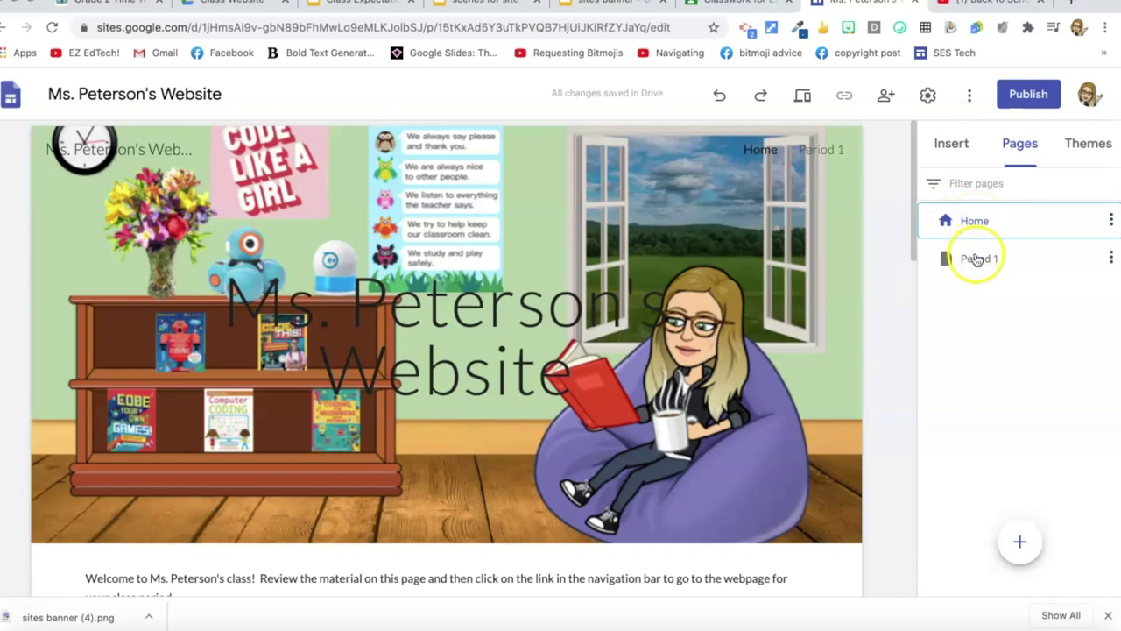
left_click(977, 258)
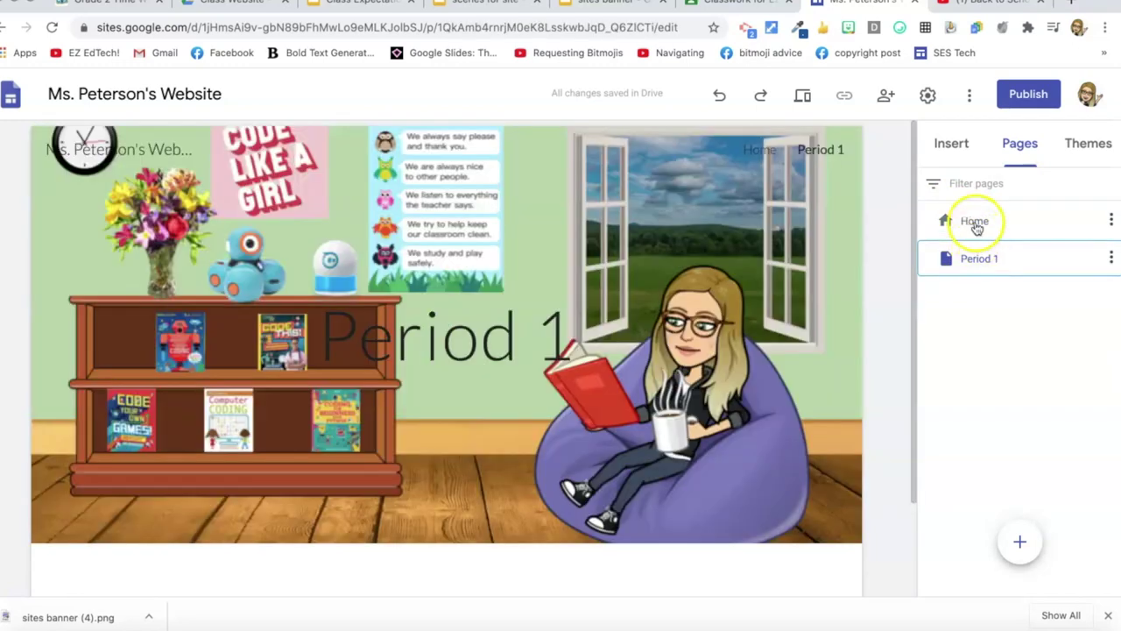
left_click(977, 225)
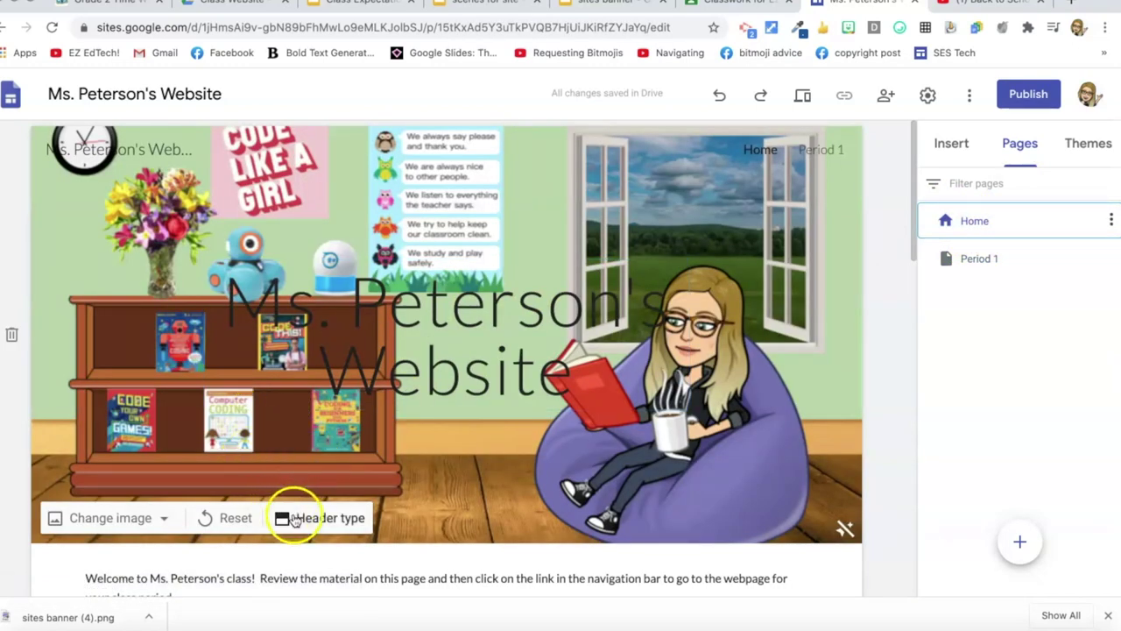
left_click(317, 520)
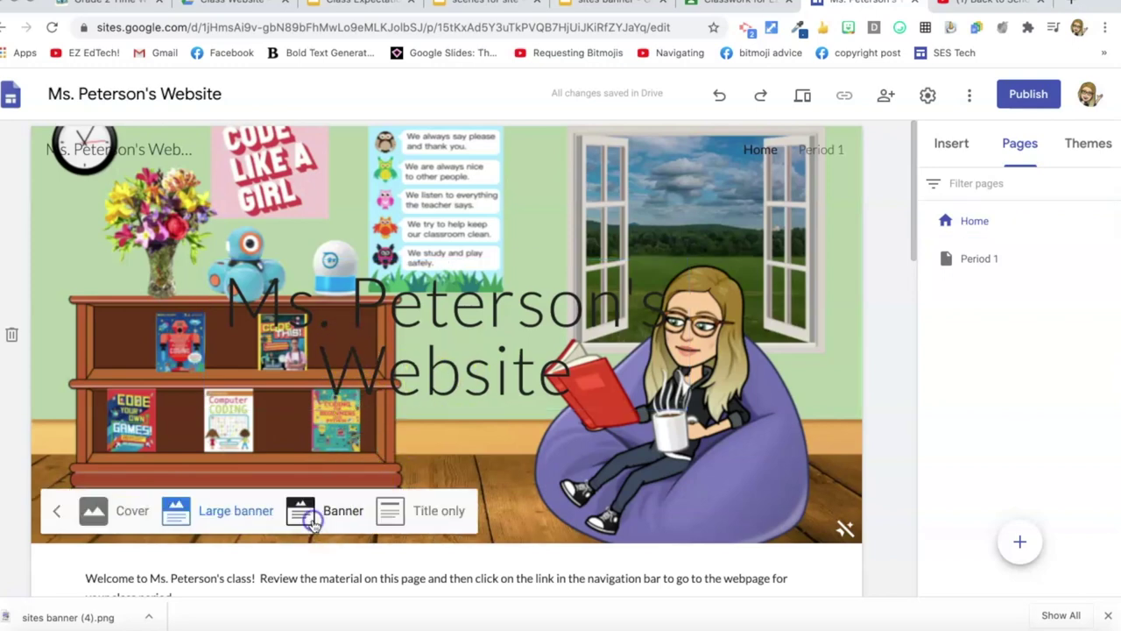
left_click(313, 522)
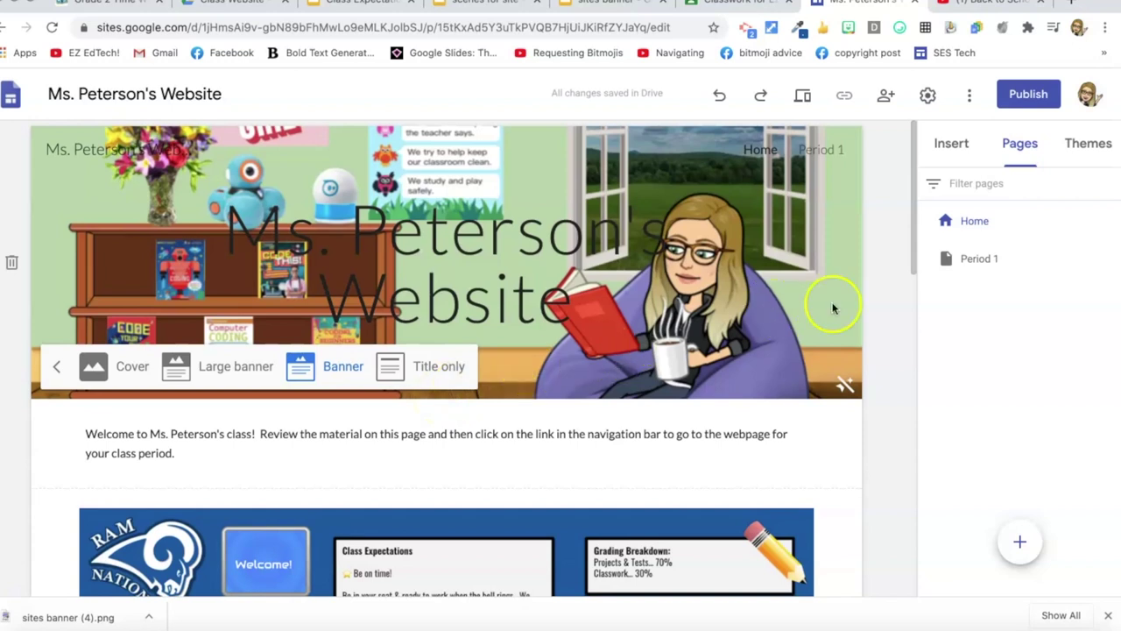
Step: Restore the Home page's header type to Large banner
left_click(970, 224)
mouse_move(297, 369)
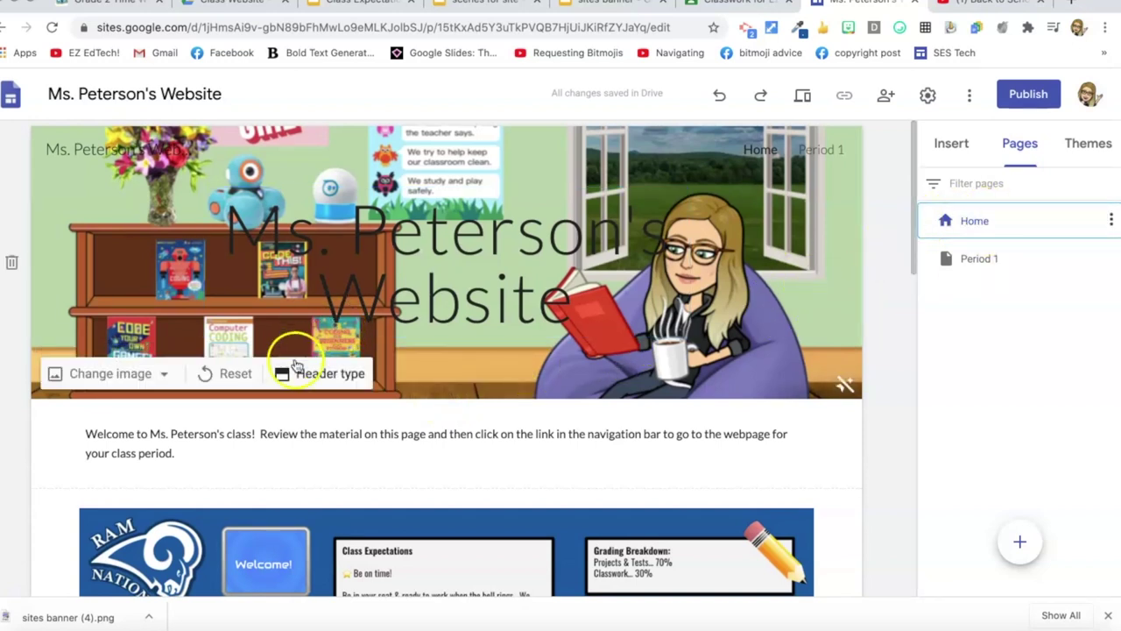
left_click(347, 373)
left_click(245, 366)
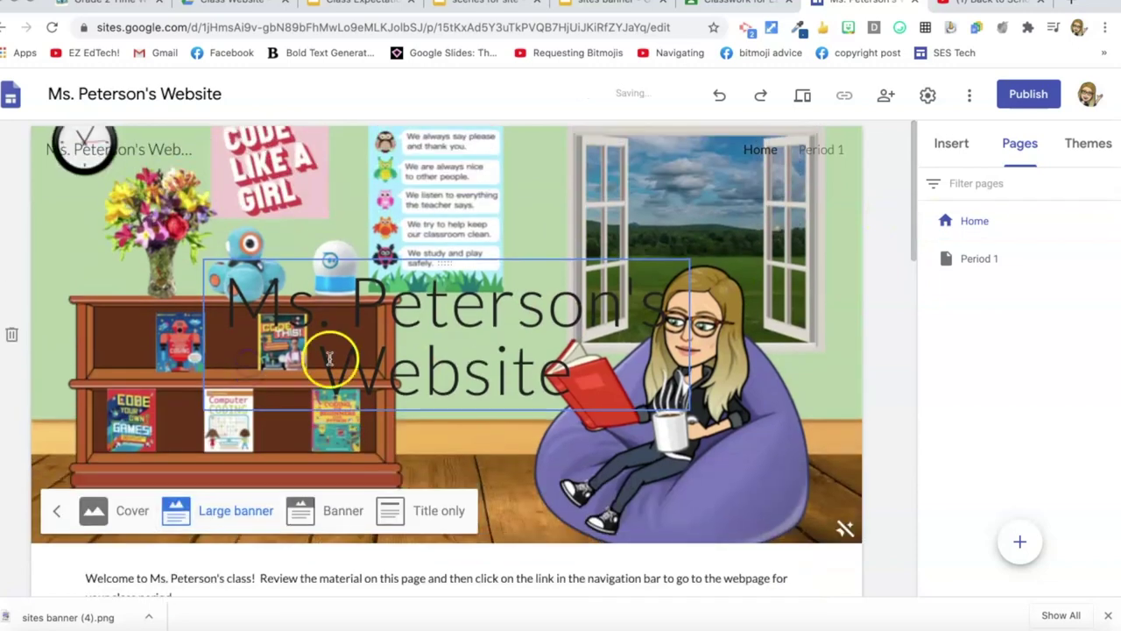
left_click(959, 352)
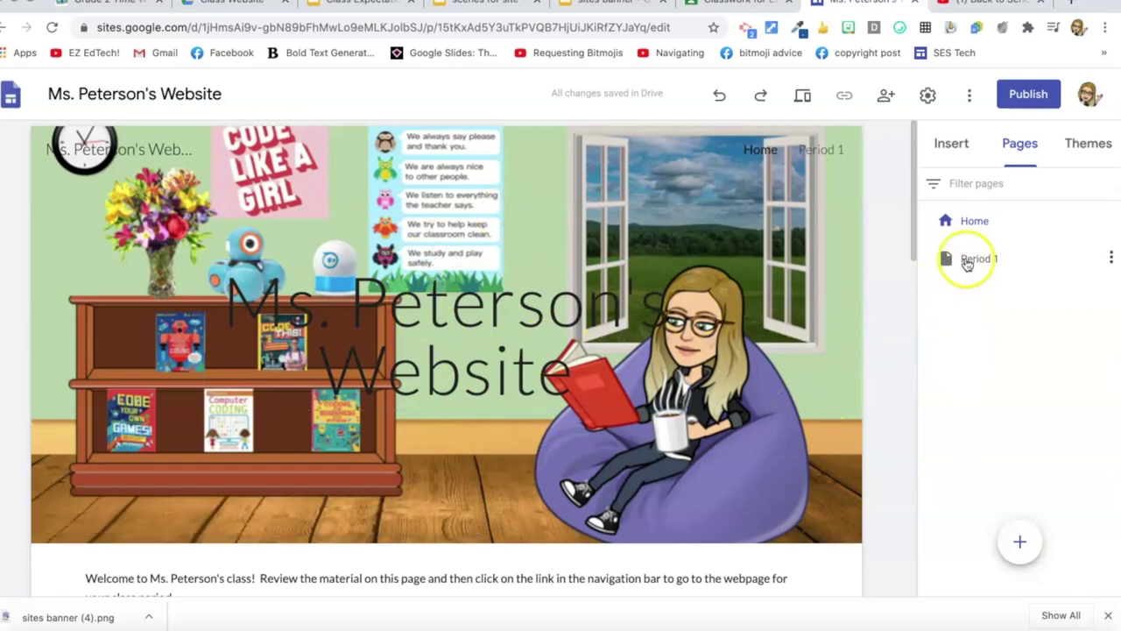
Step: Set the Period 1 page's header type to Banner
left_click(966, 260)
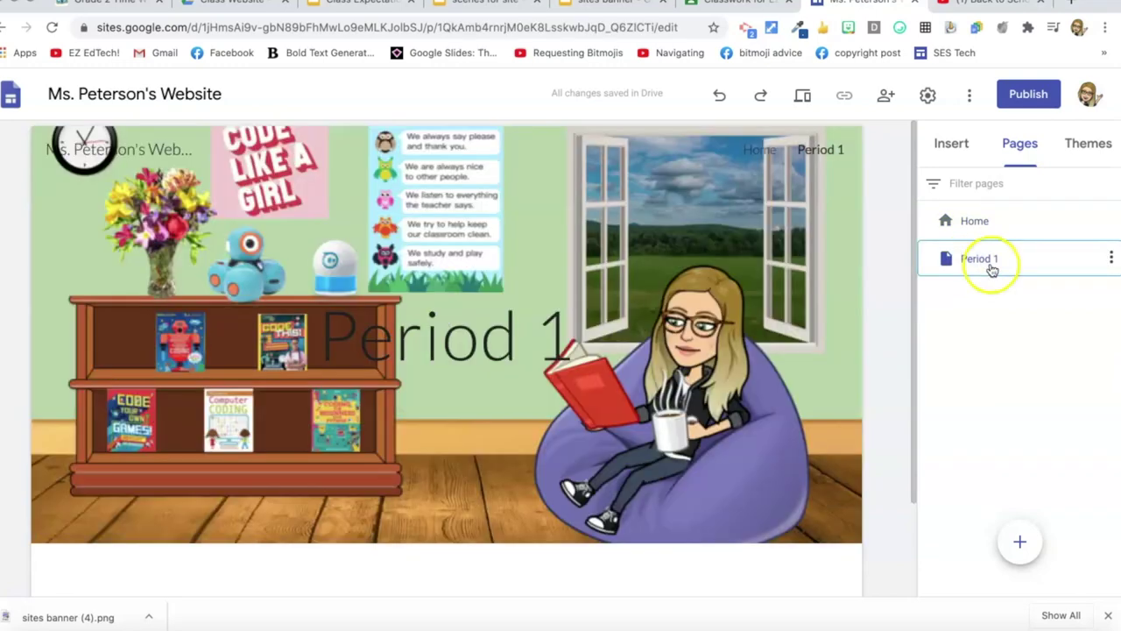
mouse_move(420, 465)
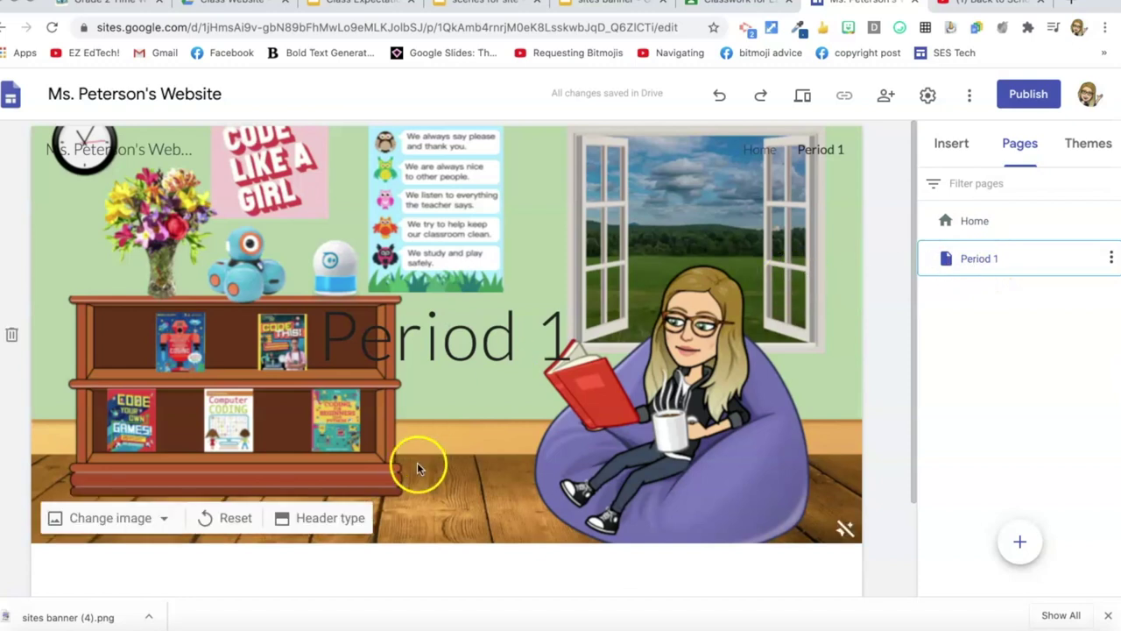
left_click(317, 518)
left_click(320, 515)
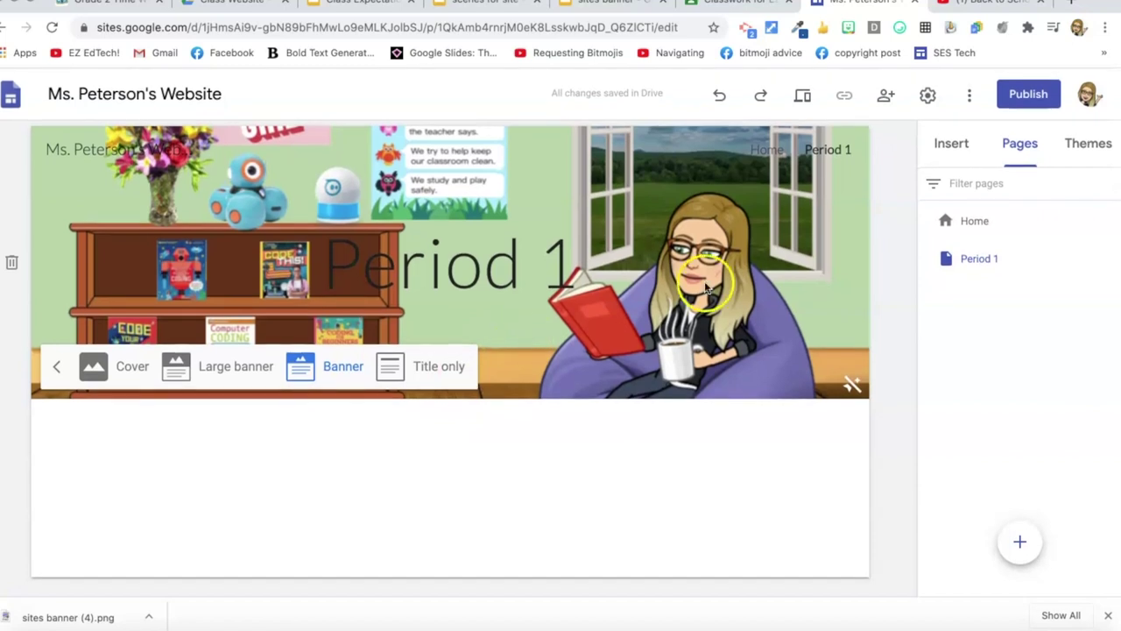
Step: Preview the site, review the Home page down to the video and the Period 1 page, and exit the preview
left_click(803, 98)
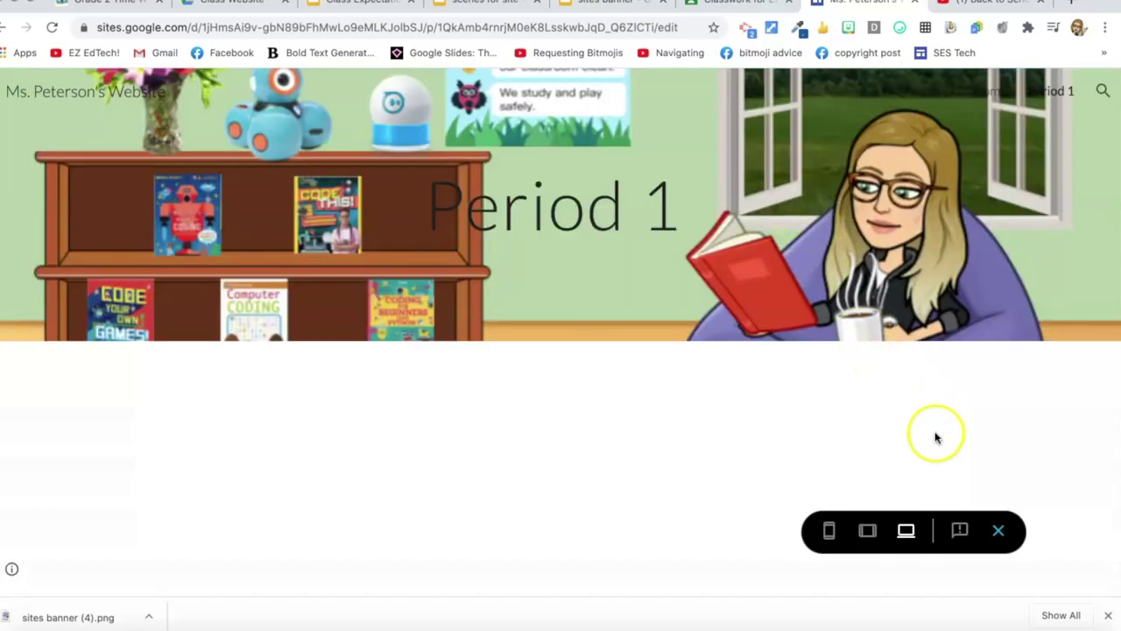
left_click(967, 92)
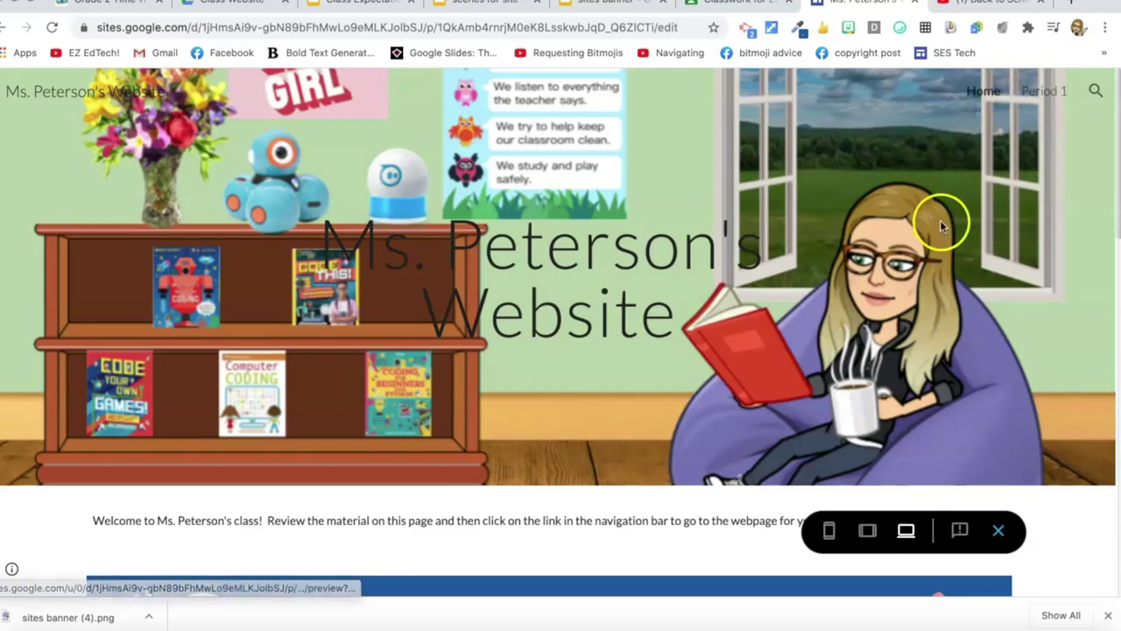
scroll(857, 325, "down", 3)
scroll(856, 326, "down", 10)
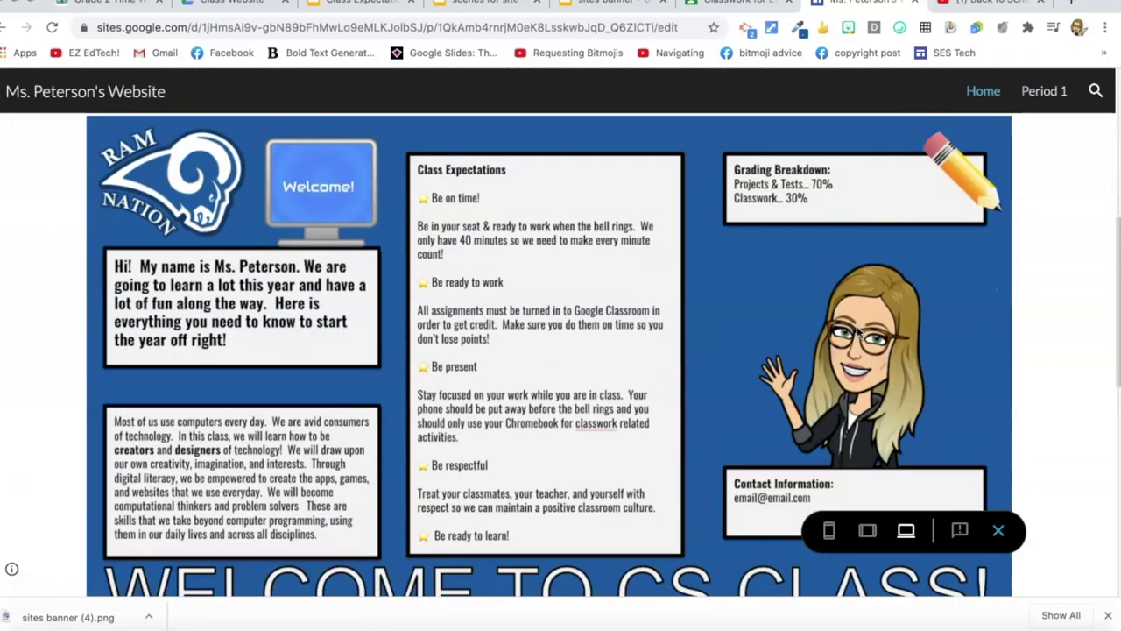
scroll(857, 325, "down", 3)
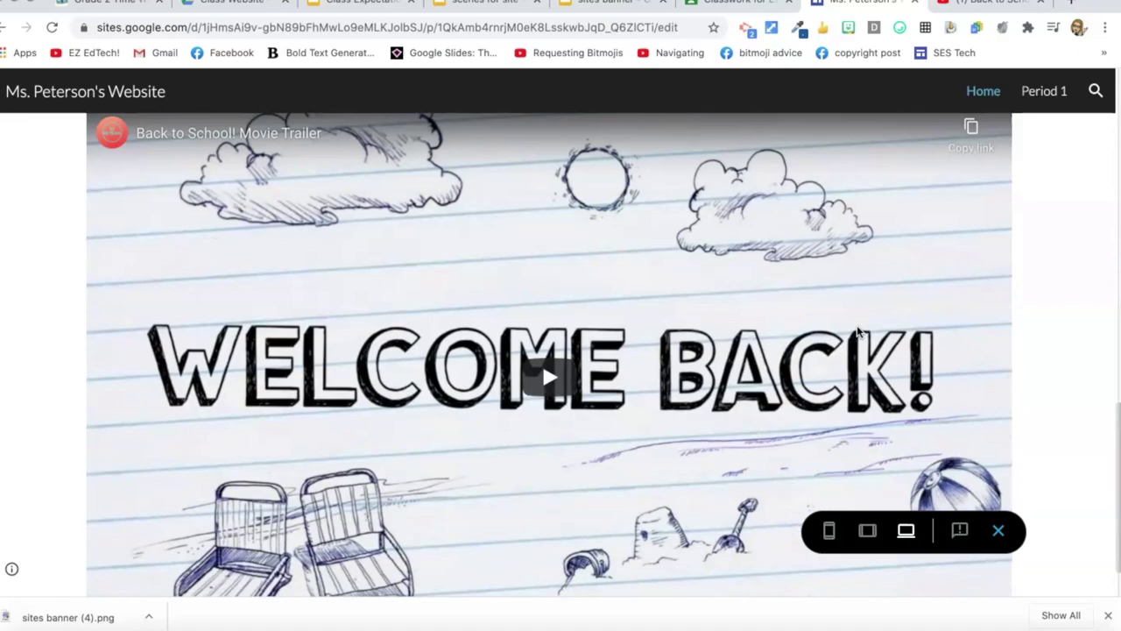
scroll(857, 324, "up", 5)
scroll(856, 324, "up", 10)
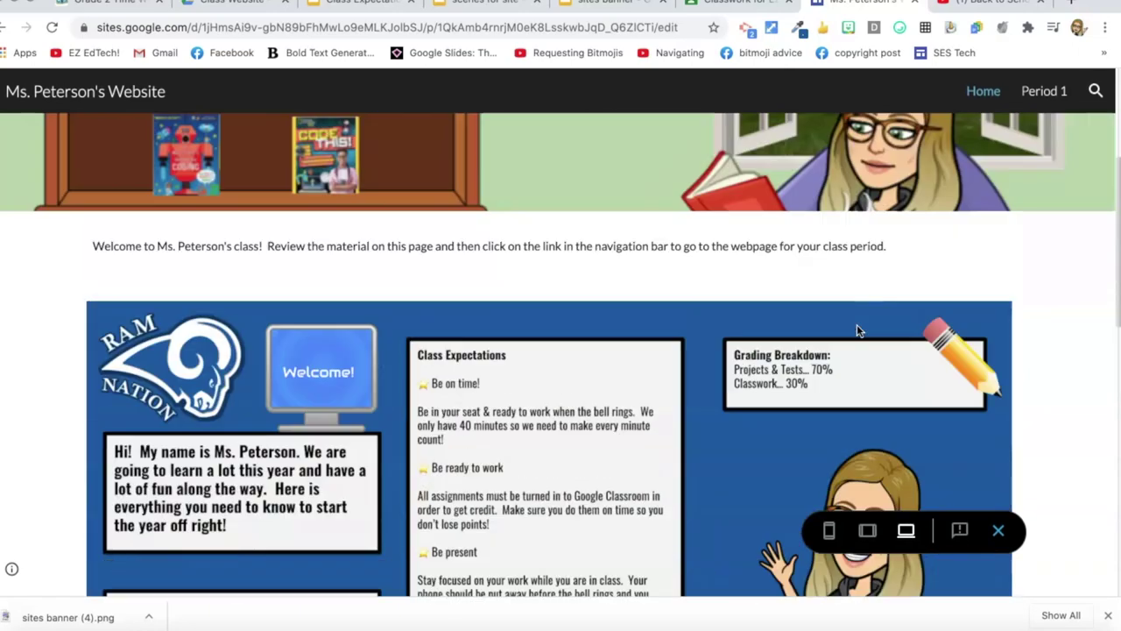
left_click(1044, 92)
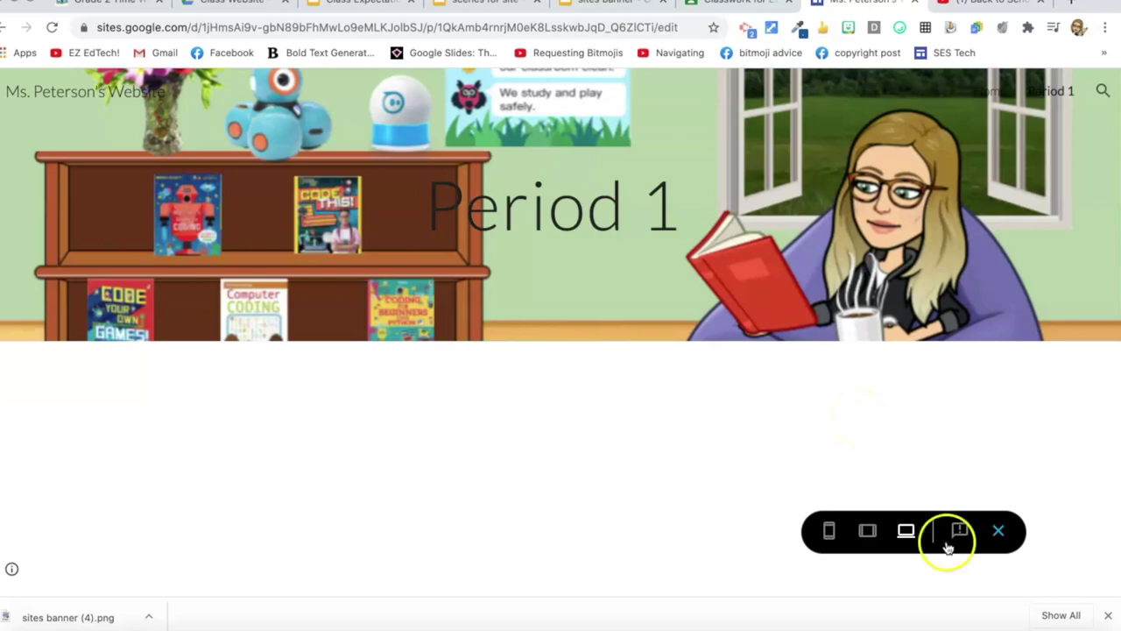
left_click(998, 531)
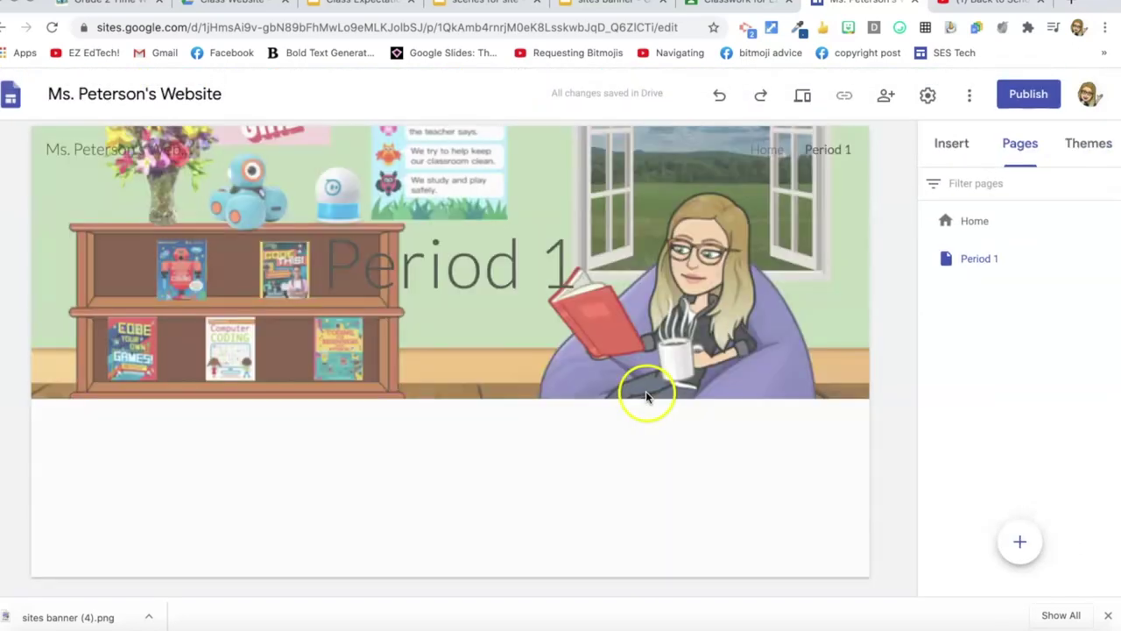
mouse_move(862, 374)
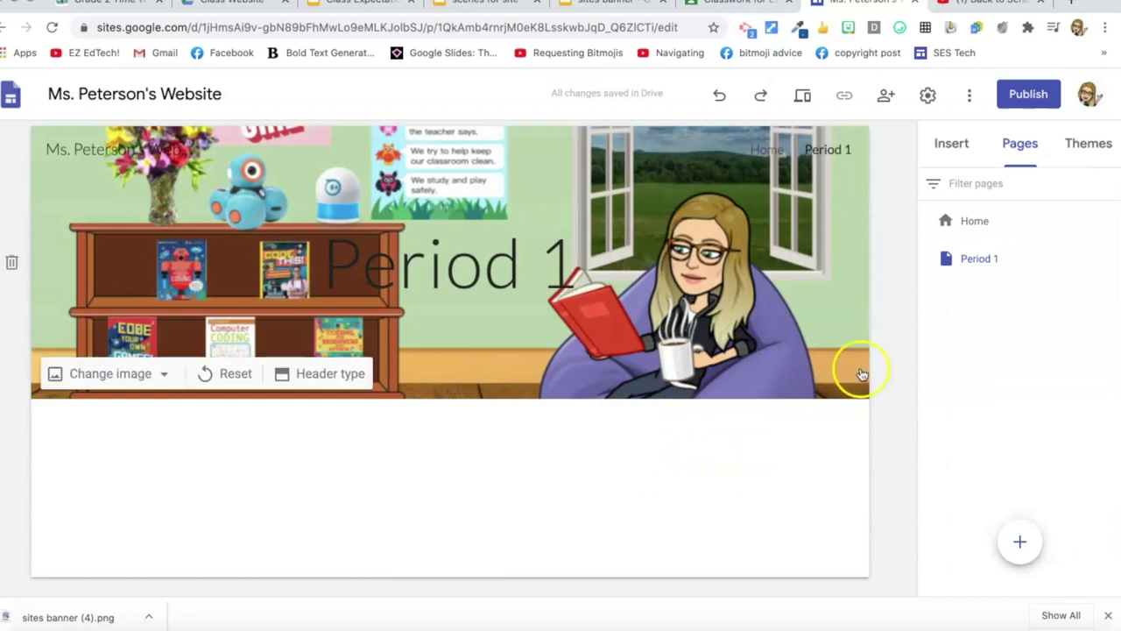
Step: Embed the EZ EdTech! Demo Class calendar on the Period 1 page below the banner and review the placed calendar
left_click(954, 151)
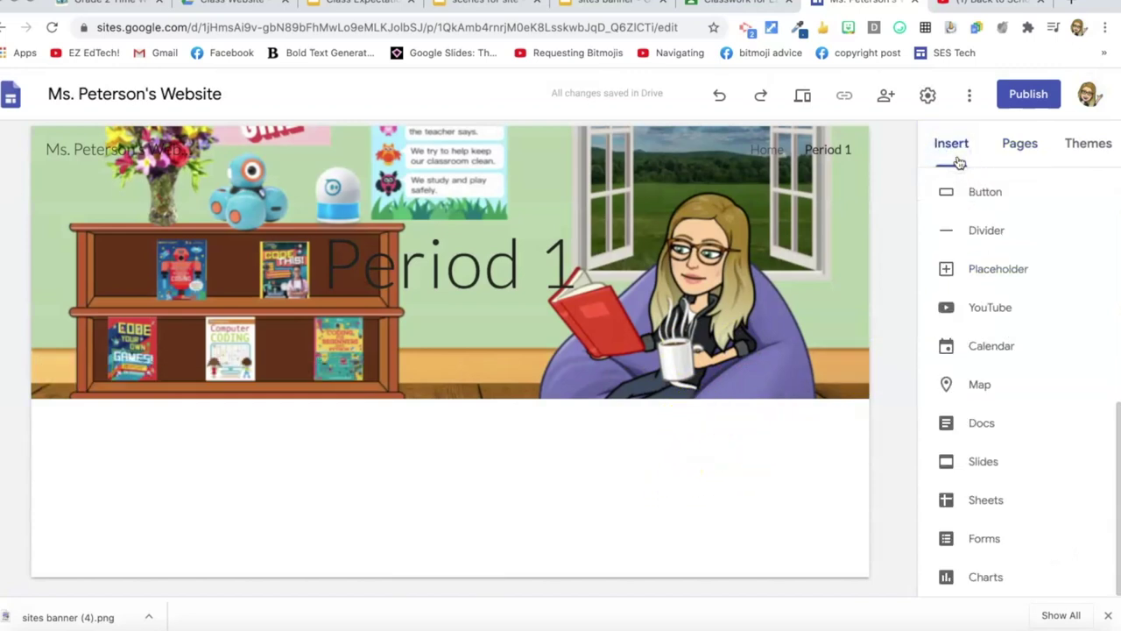
scroll(973, 197, "up", 5)
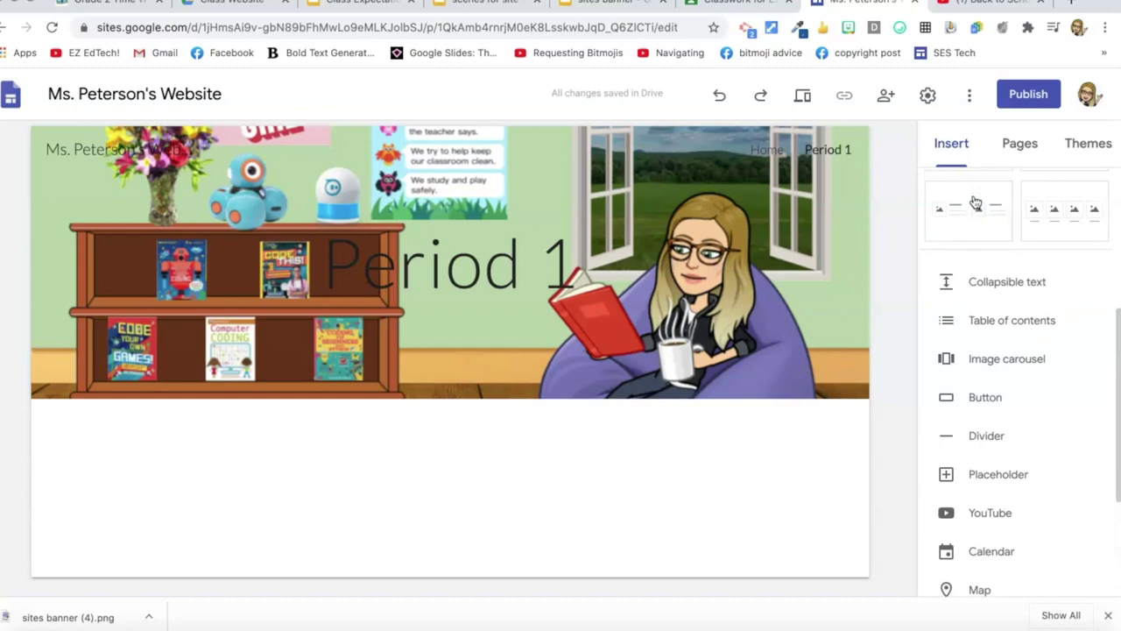
scroll(1002, 339, "up", 1)
scroll(1000, 338, "up", 2)
scroll(999, 338, "down", 3)
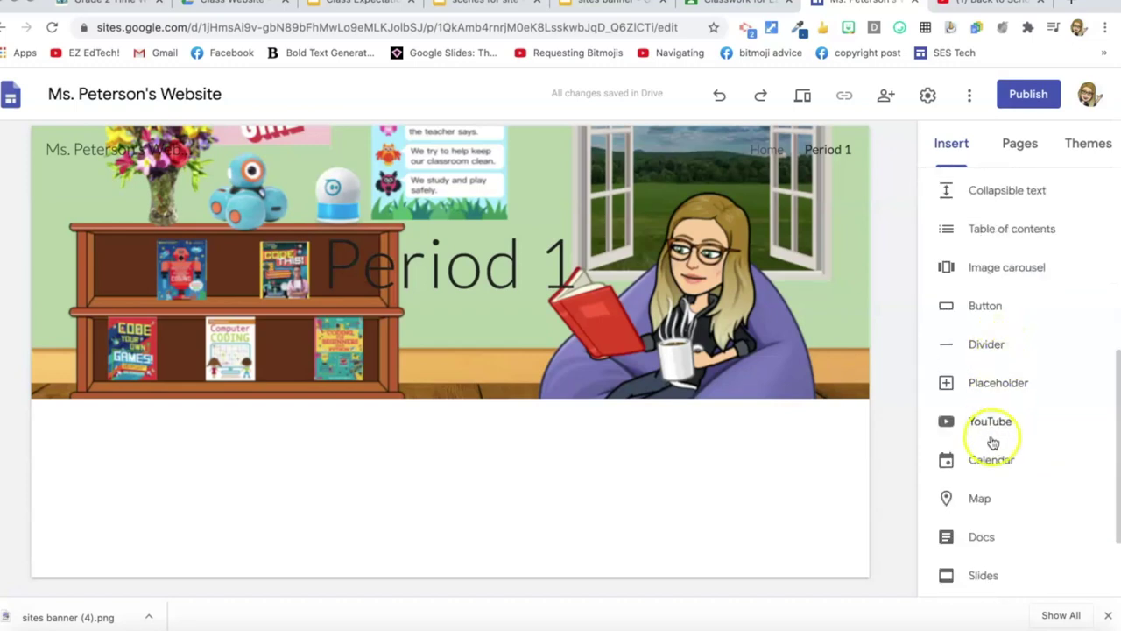
left_click(990, 459)
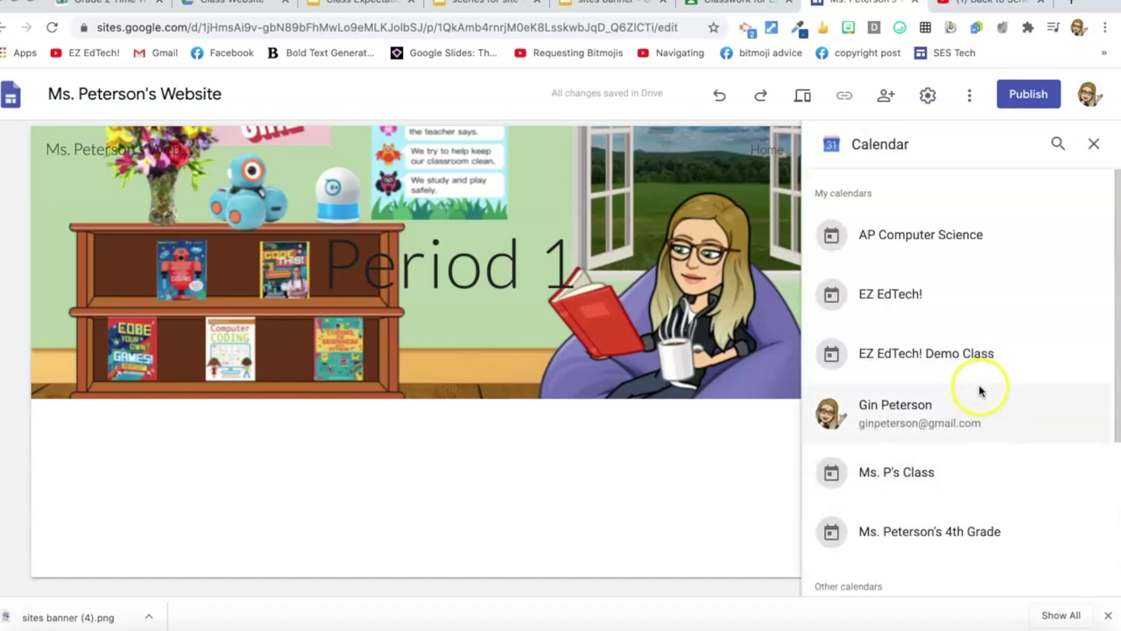
double_click(952, 355)
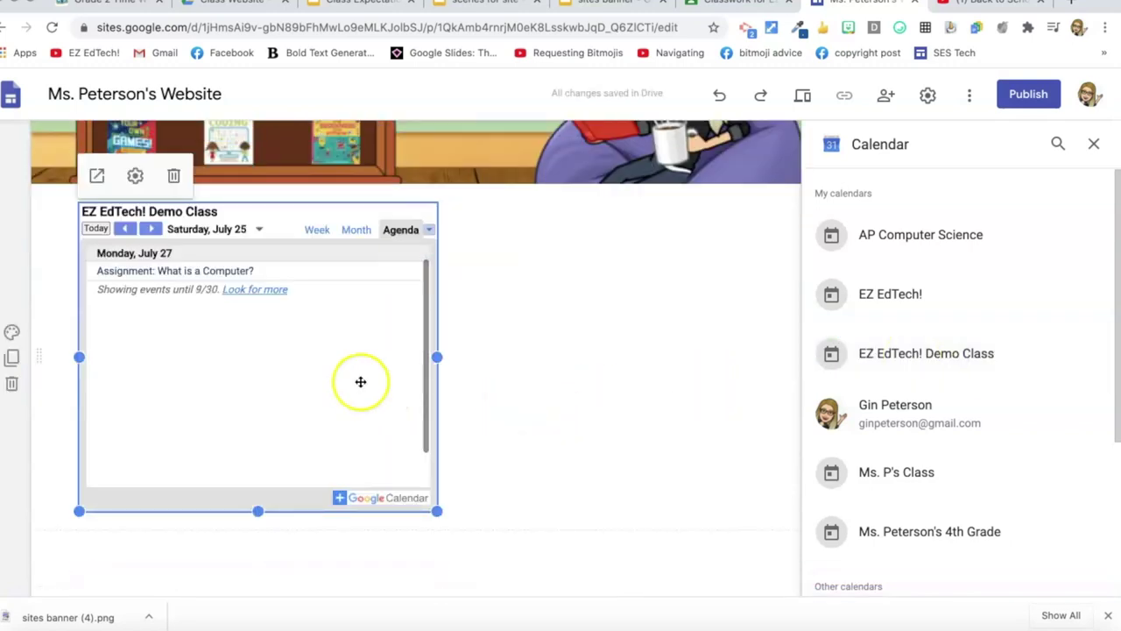
left_click(489, 375)
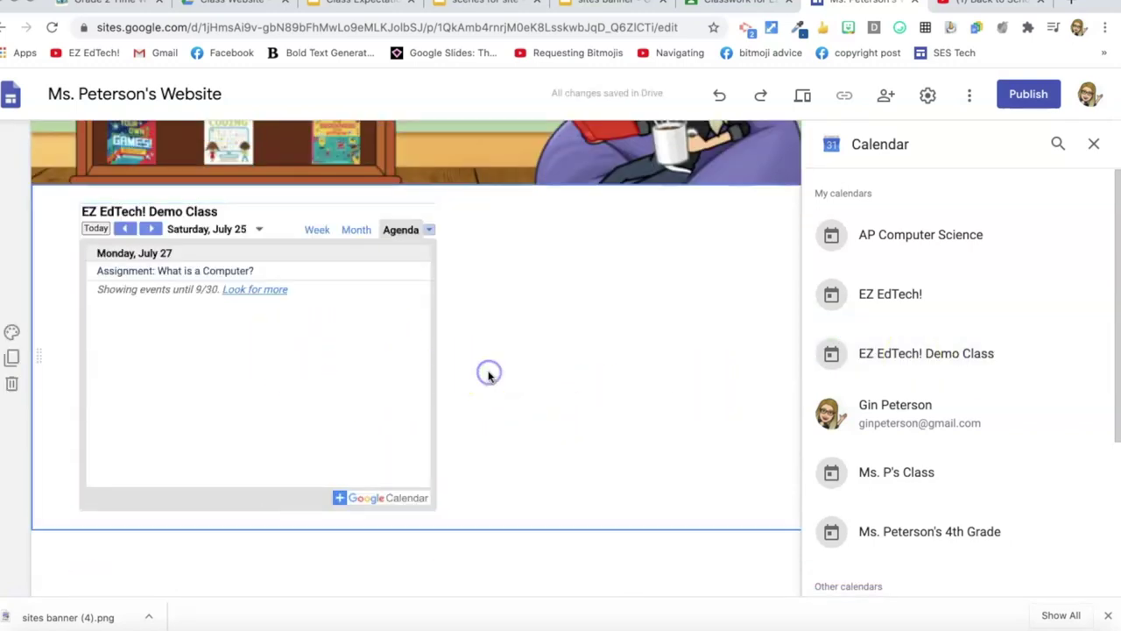
left_click(329, 317)
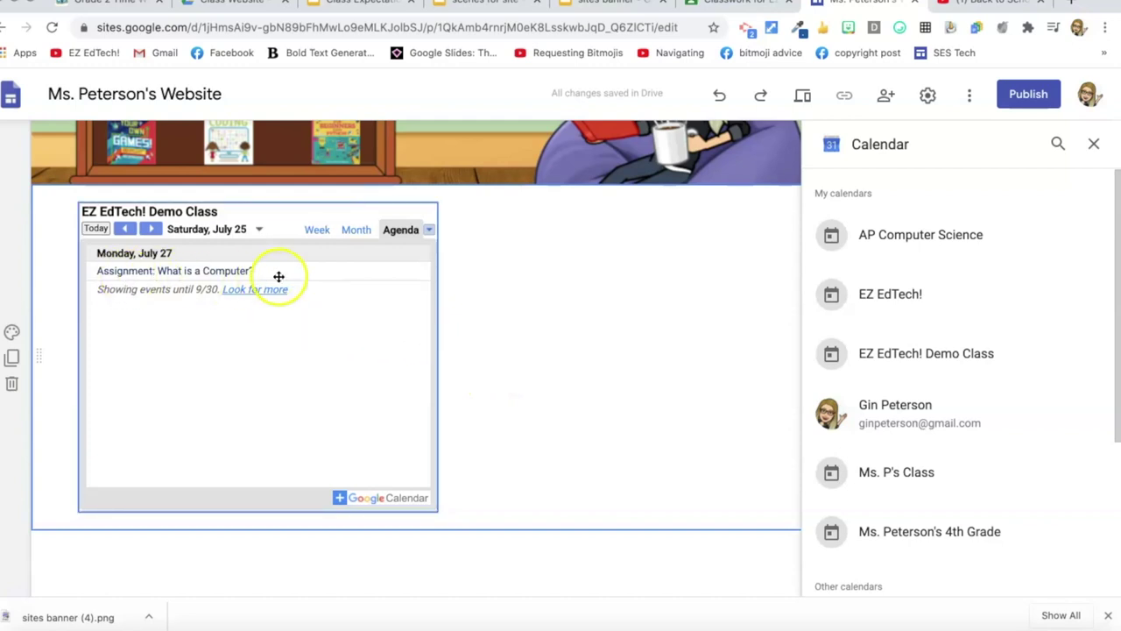
scroll(593, 503, "up", 3)
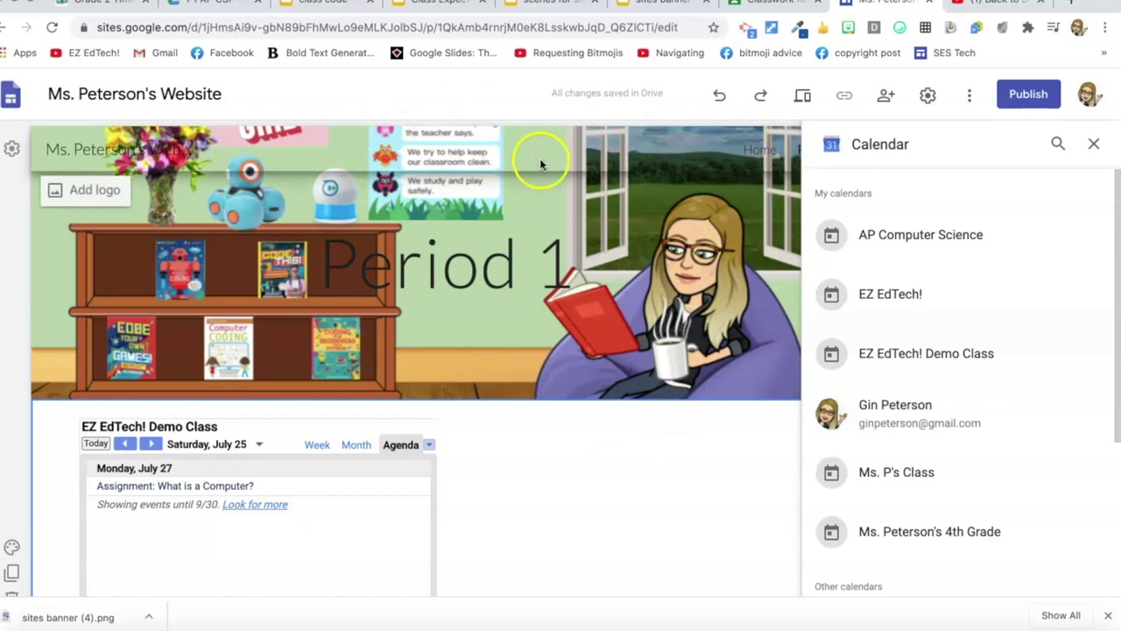
mouse_move(286, 186)
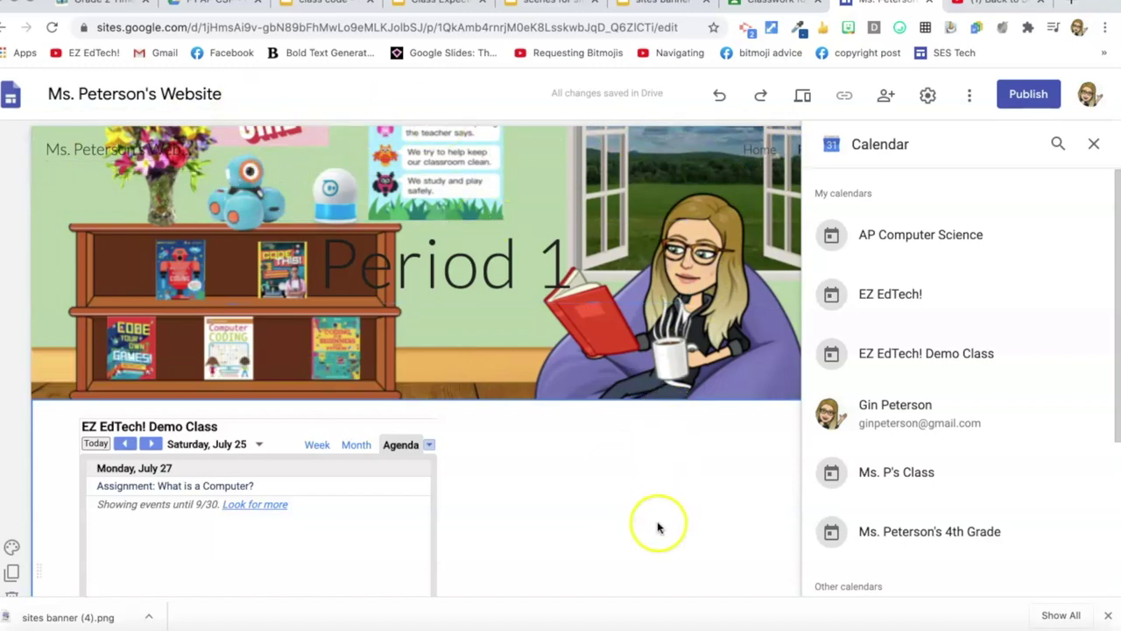
scroll(837, 512, "down", 3)
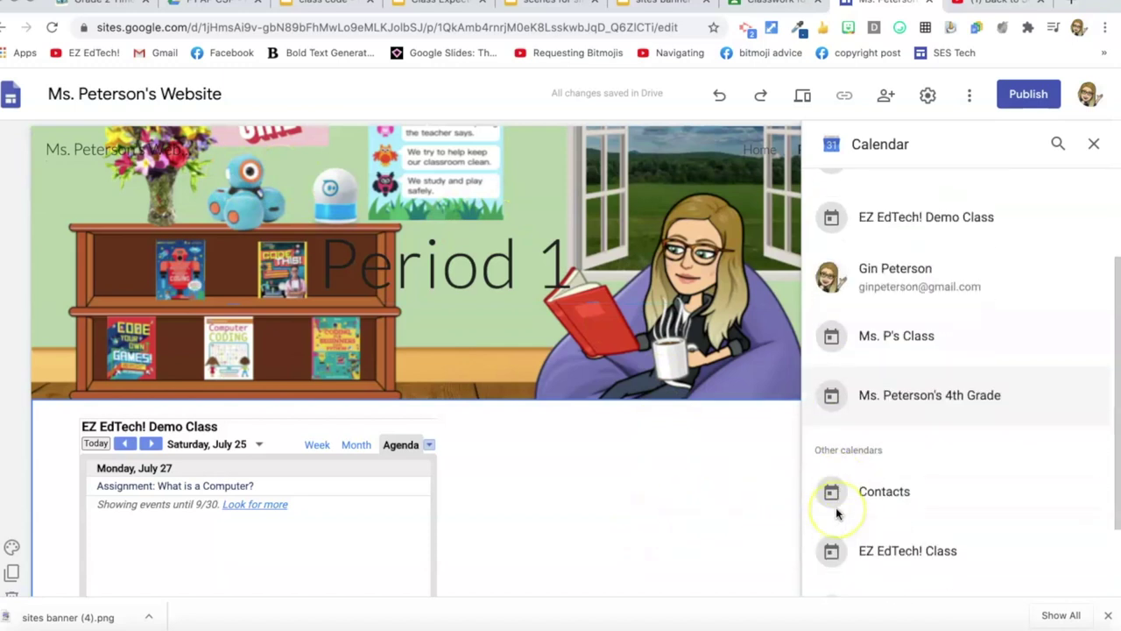
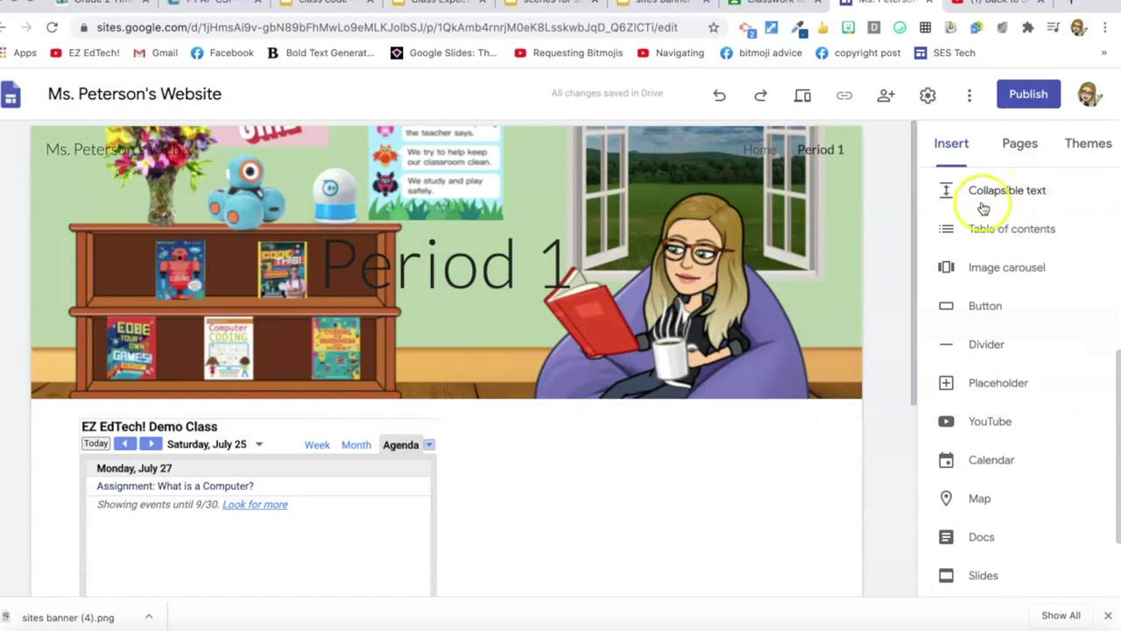
Step: Try the Aristotle, Diplomat, Vision, Level and Impression themes on the site
left_click(1091, 156)
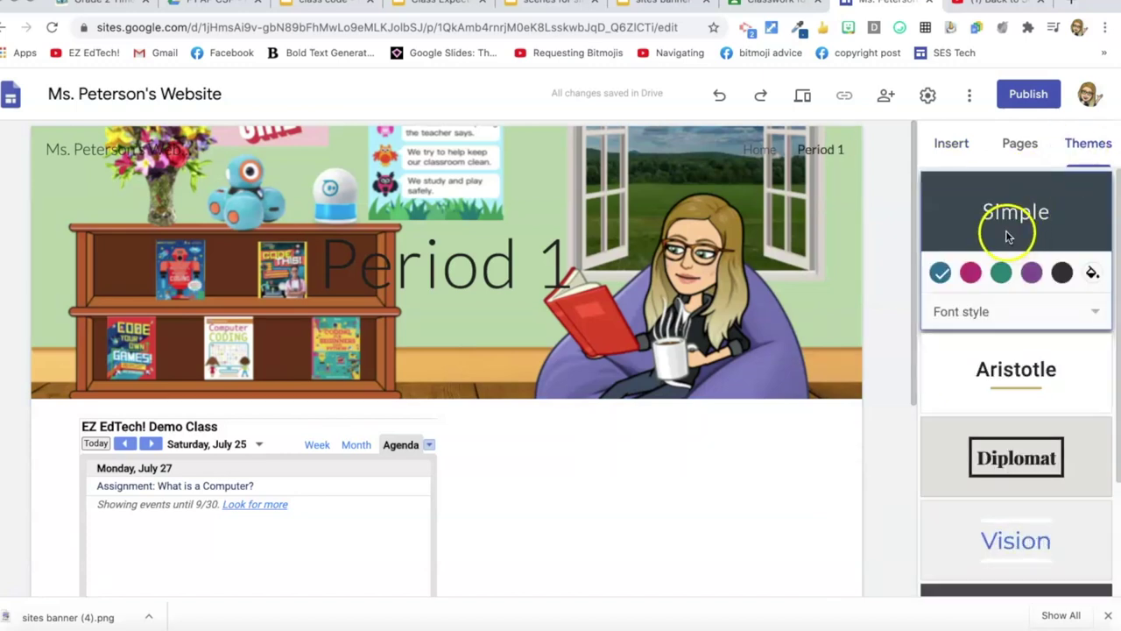
left_click(1003, 361)
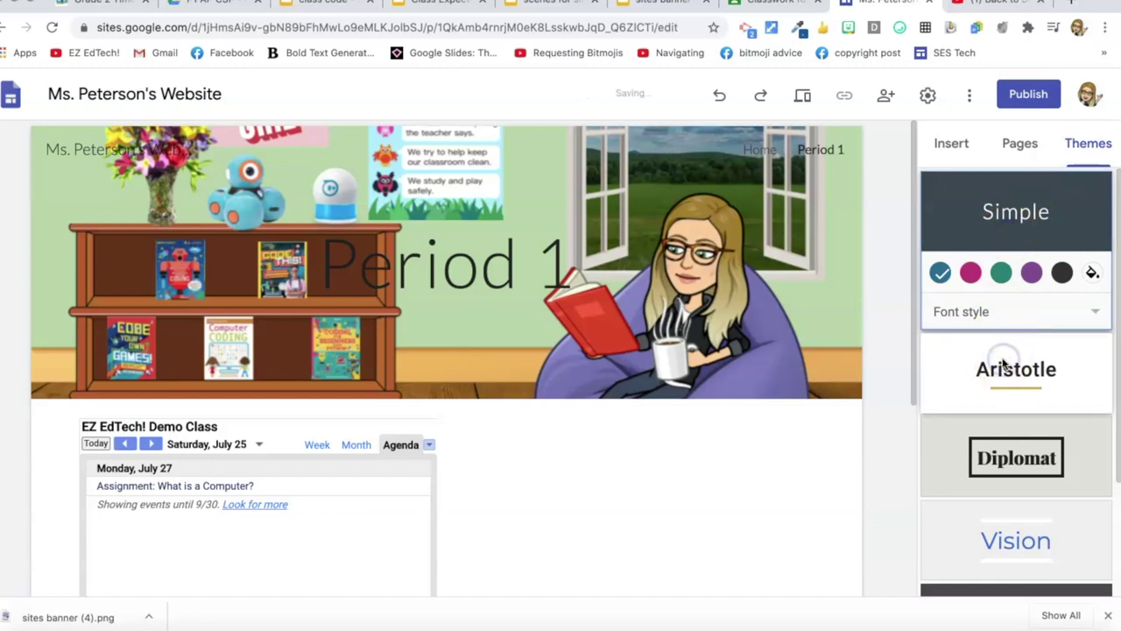
left_click(1005, 460)
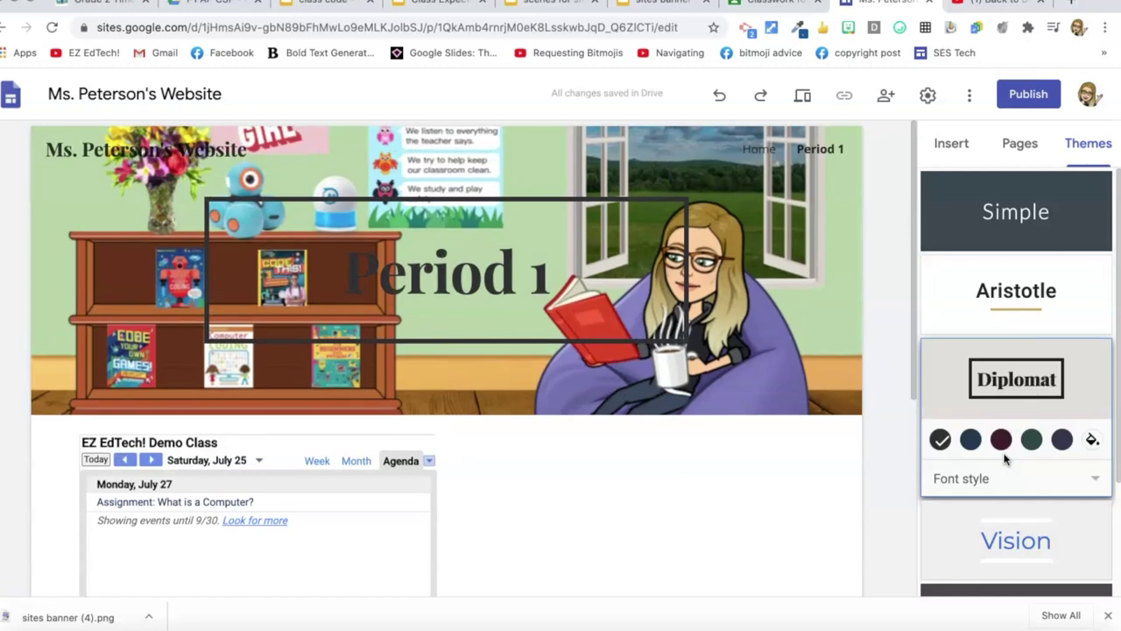
left_click(995, 543)
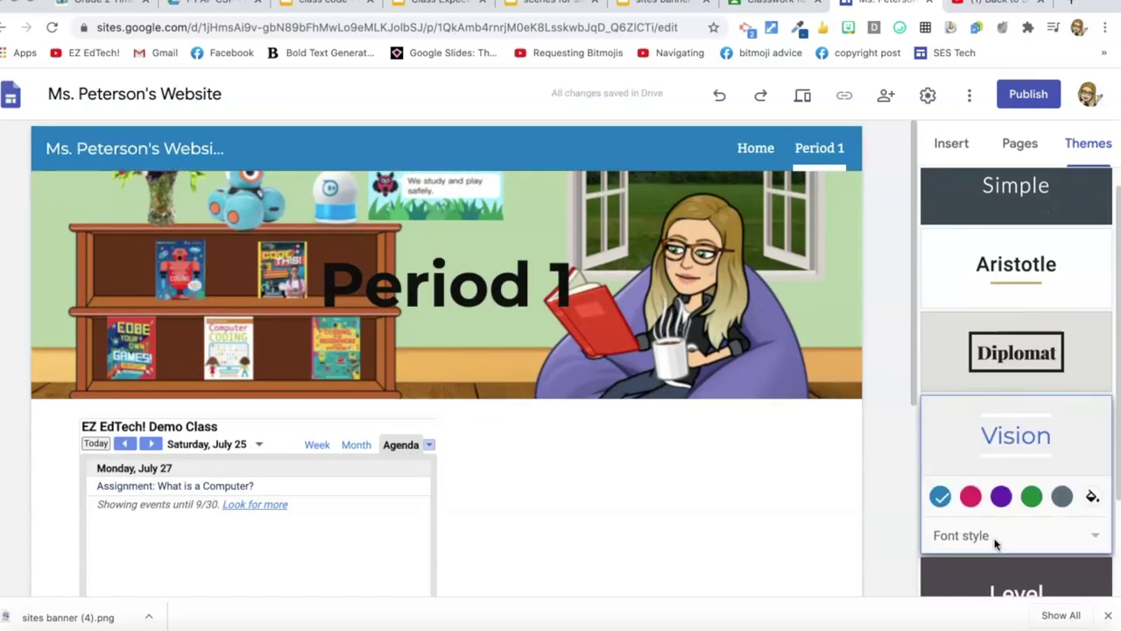
scroll(995, 534, "down", 2)
left_click(988, 507)
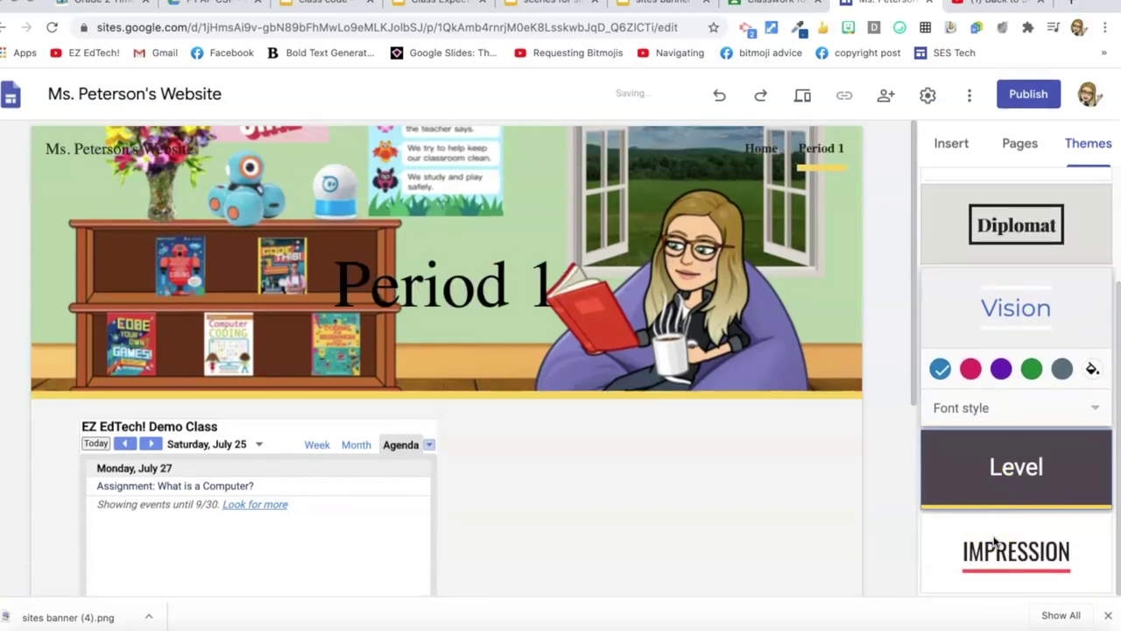
scroll(1007, 490, "down", 2)
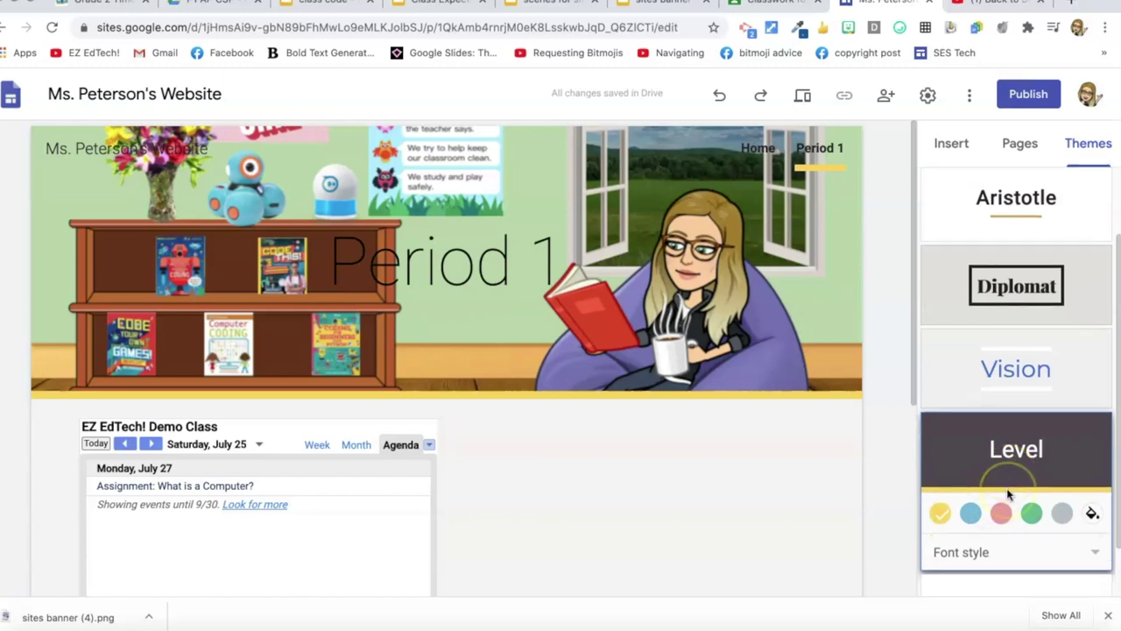
left_click(1012, 550)
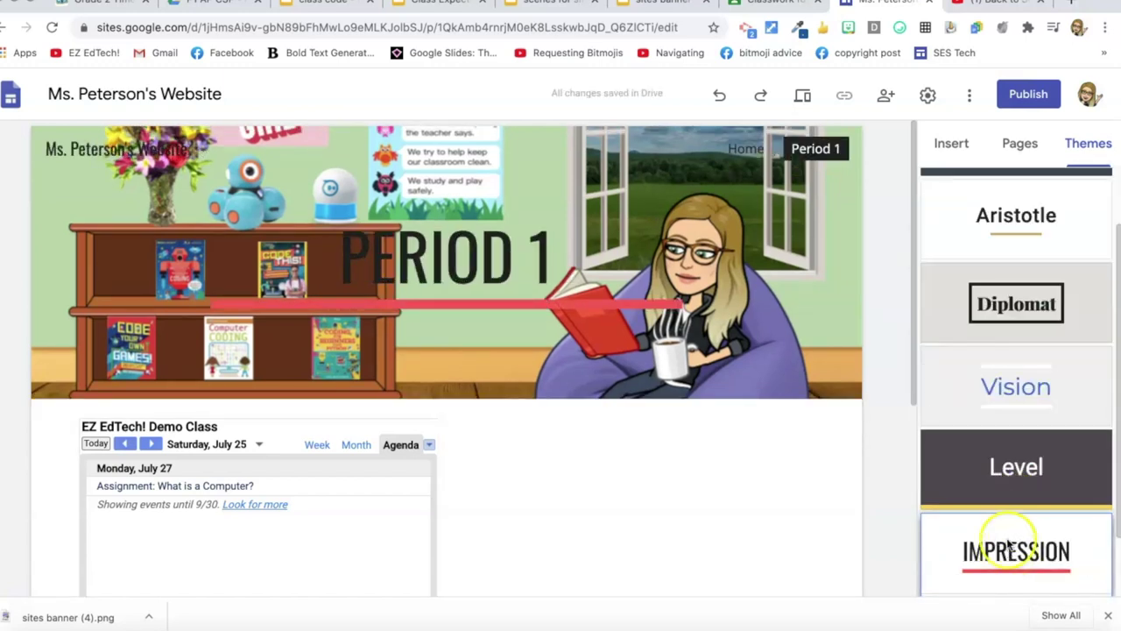
scroll(1009, 394, "up", 2)
scroll(1009, 399, "down", 1)
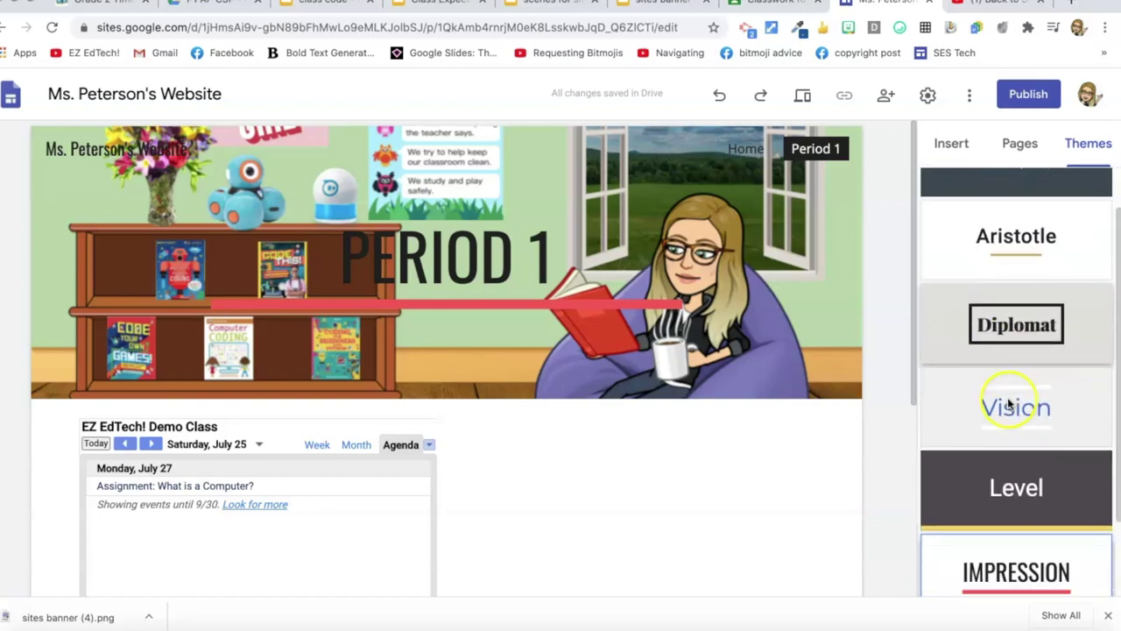
Step: Apply the Vision theme to the site and open its custom color picker
left_click(1009, 403)
scroll(1016, 456, "down", 2)
scroll(1016, 443, "up", 2)
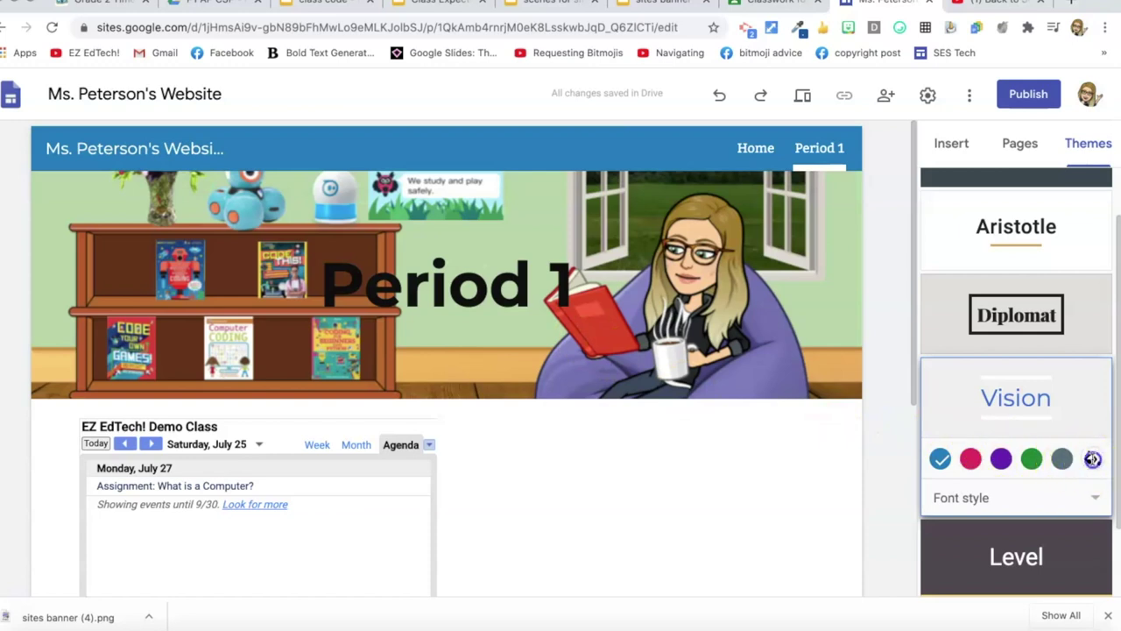
left_click(1092, 459)
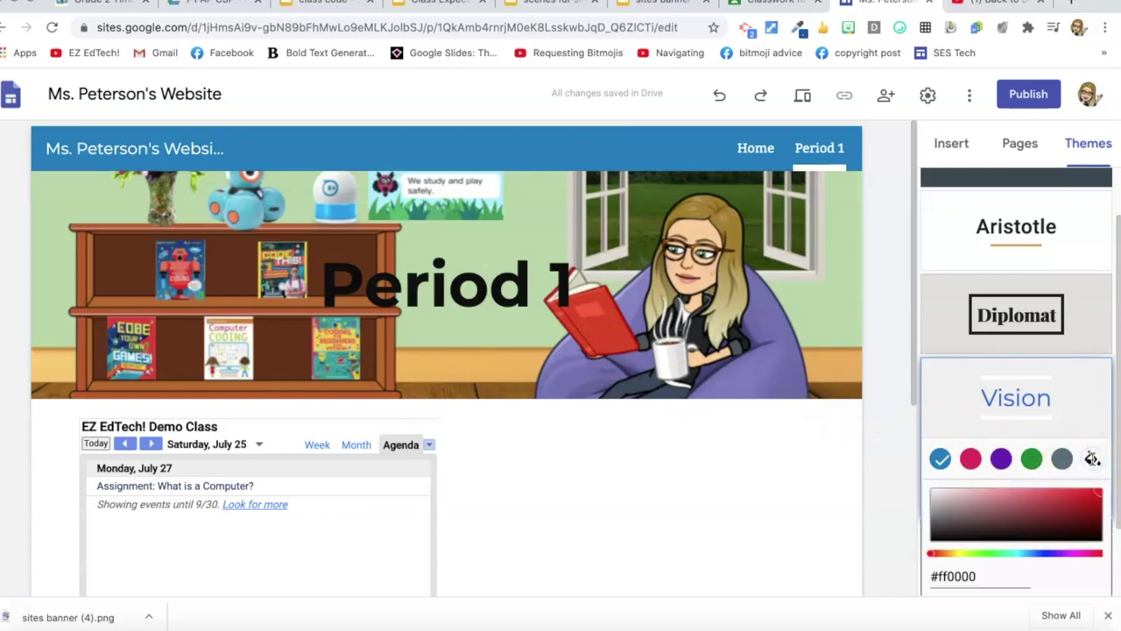
mouse_move(700, 177)
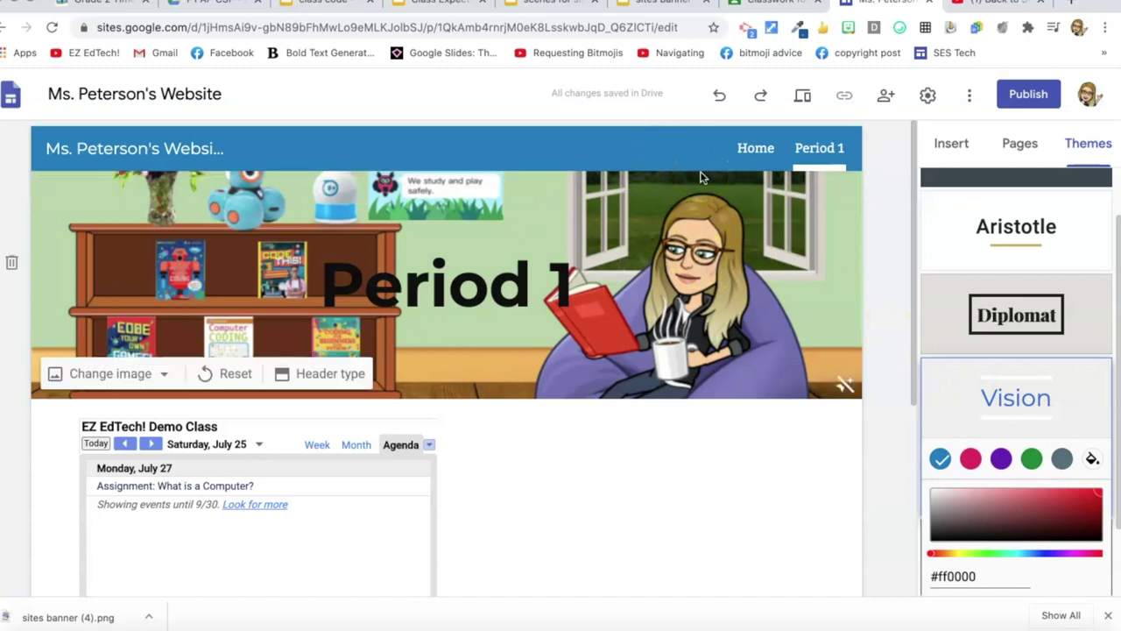
Step: In a new browser tab, search Google Images for portchester high school, then portchester rams, and open the Ram Nation logo
left_click(1071, 9)
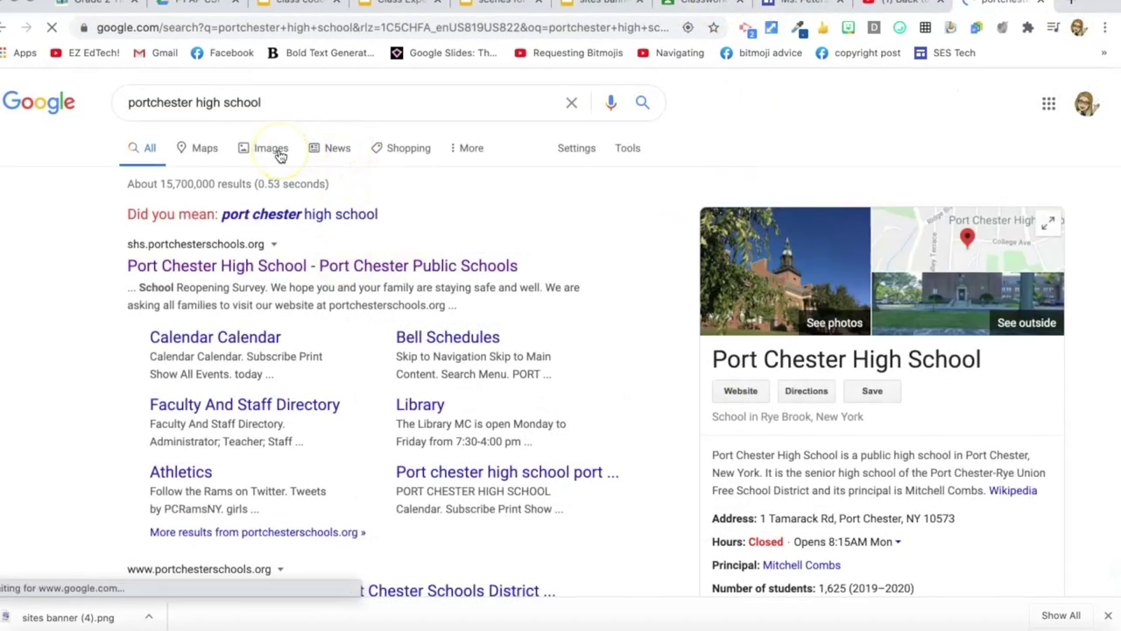
left_click(277, 151)
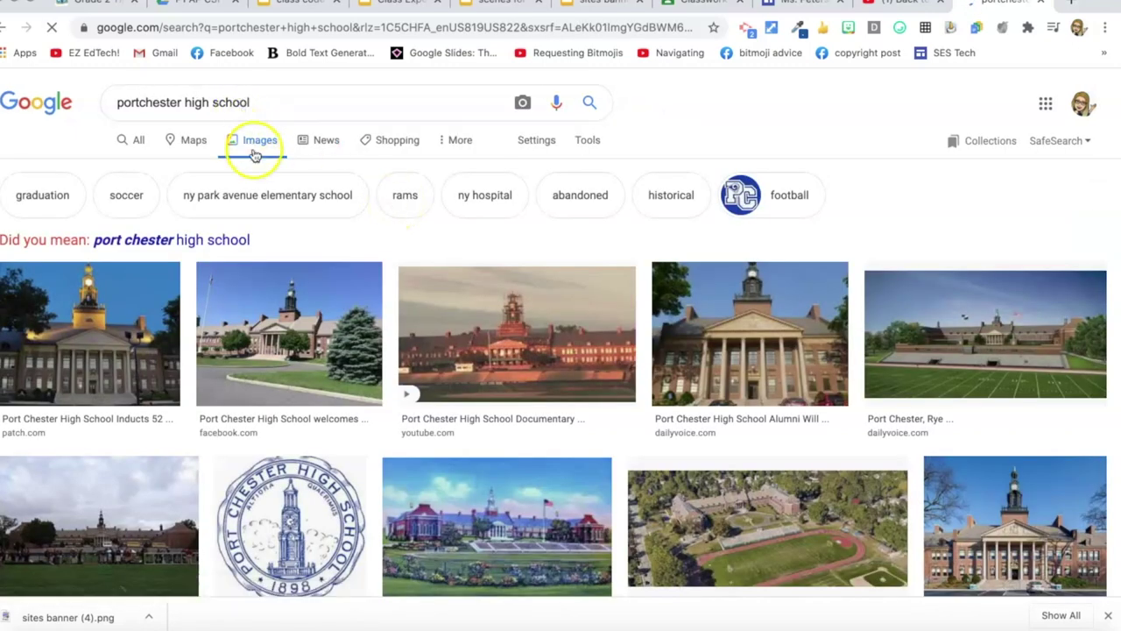
scroll(263, 254, "down", 2)
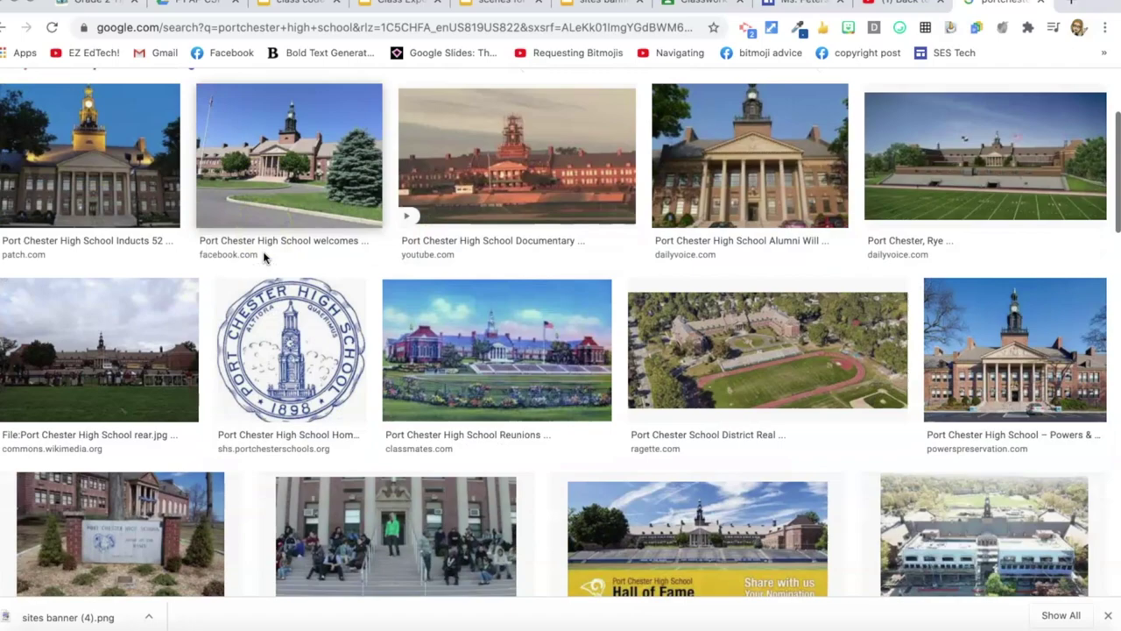
scroll(438, 258, "up", 2)
left_click(304, 100)
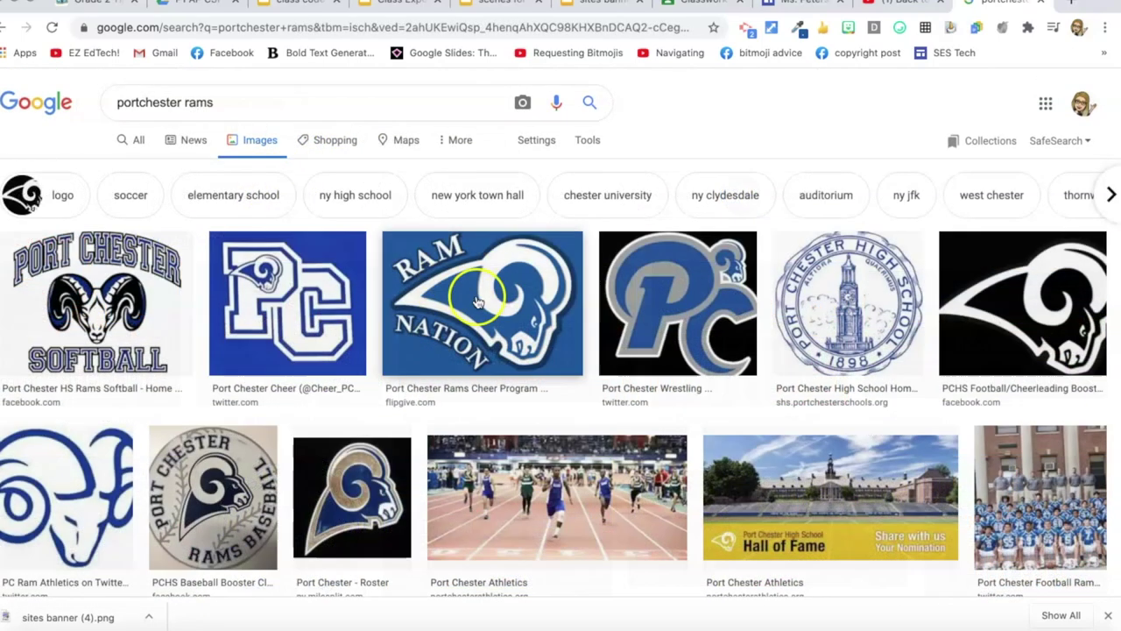
left_click(477, 300)
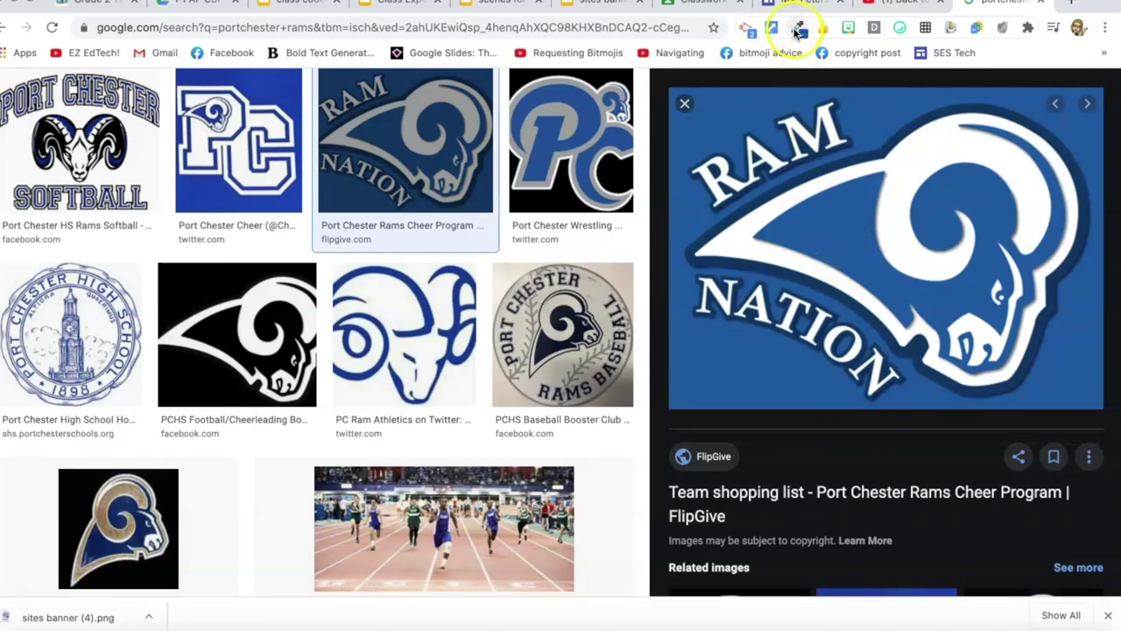
Step: Sample the blue background of the Ram Nation logo with the page color picker to copy #0A56A3
left_click(797, 32)
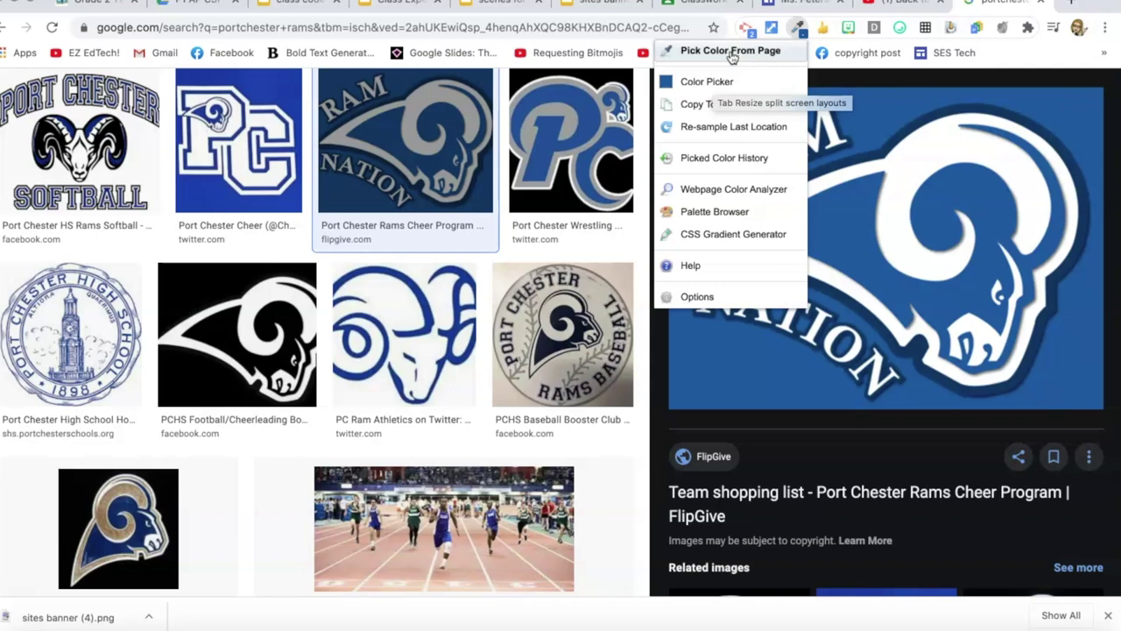
left_click(731, 52)
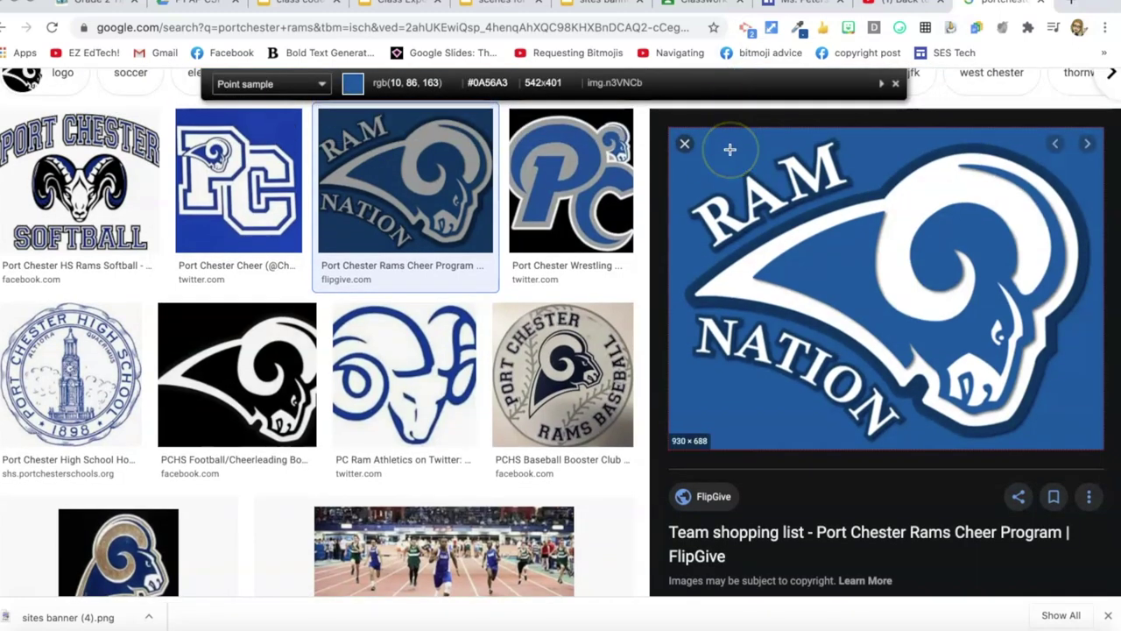
left_click(729, 149)
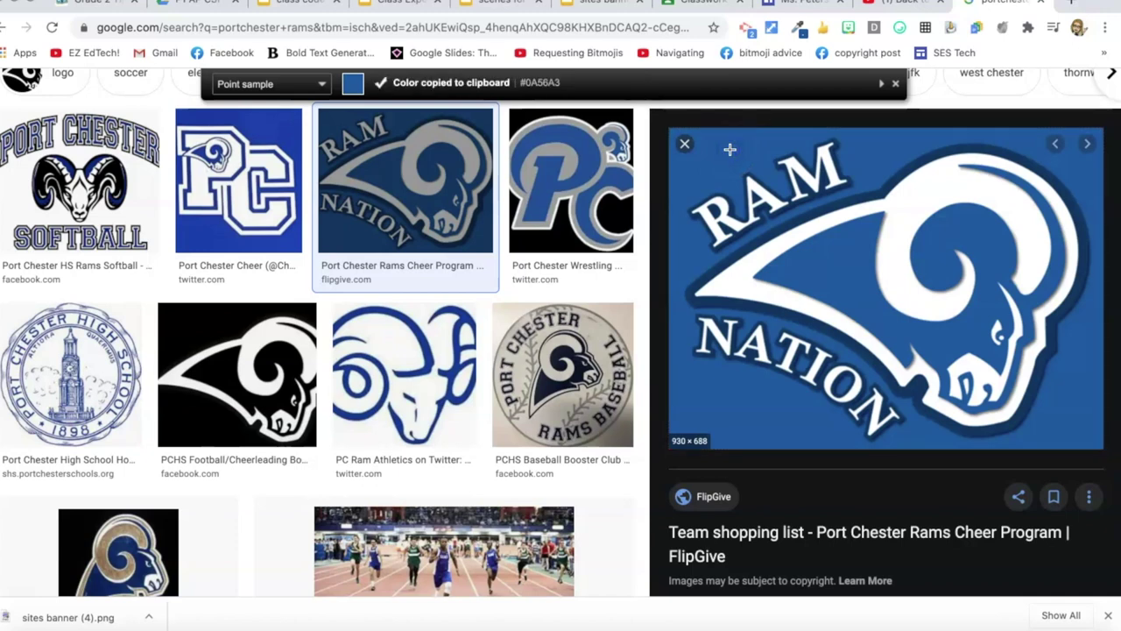
Step: Back in Google Sites, set the Vision theme's custom color to #0A56A3 and its font style to Bold
left_click(788, 4)
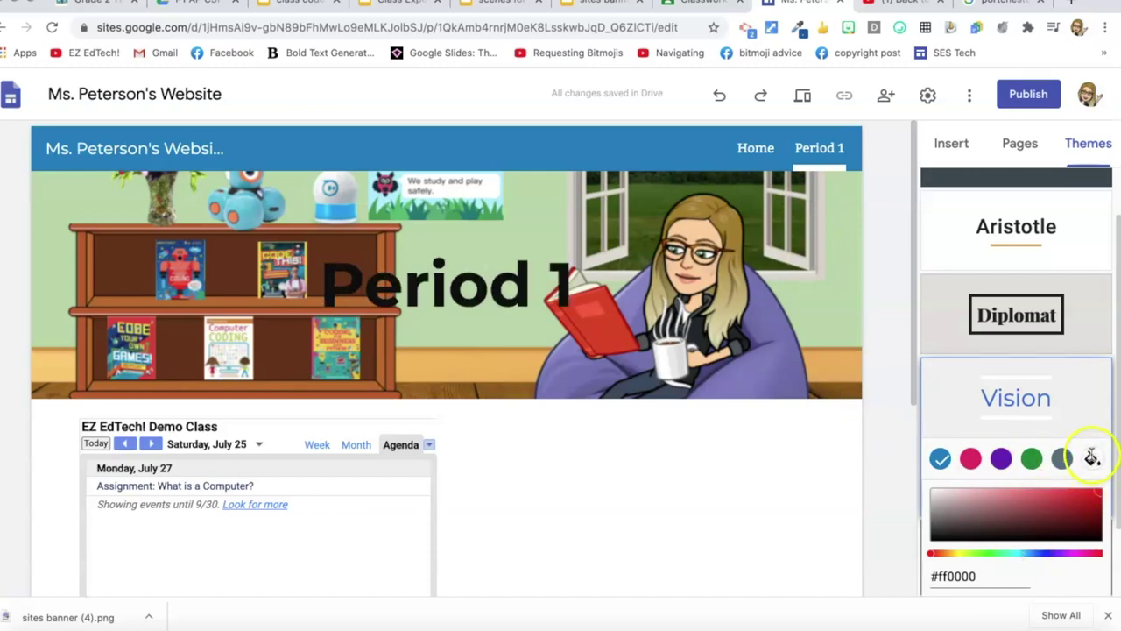
left_click(995, 573)
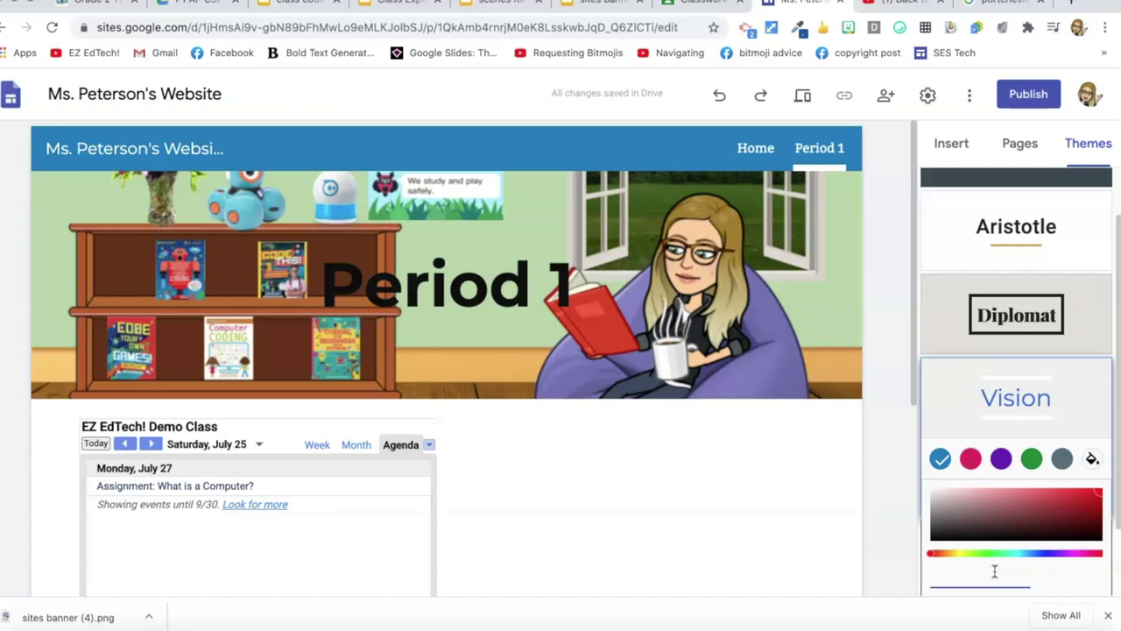
key("ctrl+v")
left_click(1041, 578)
left_click(826, 547)
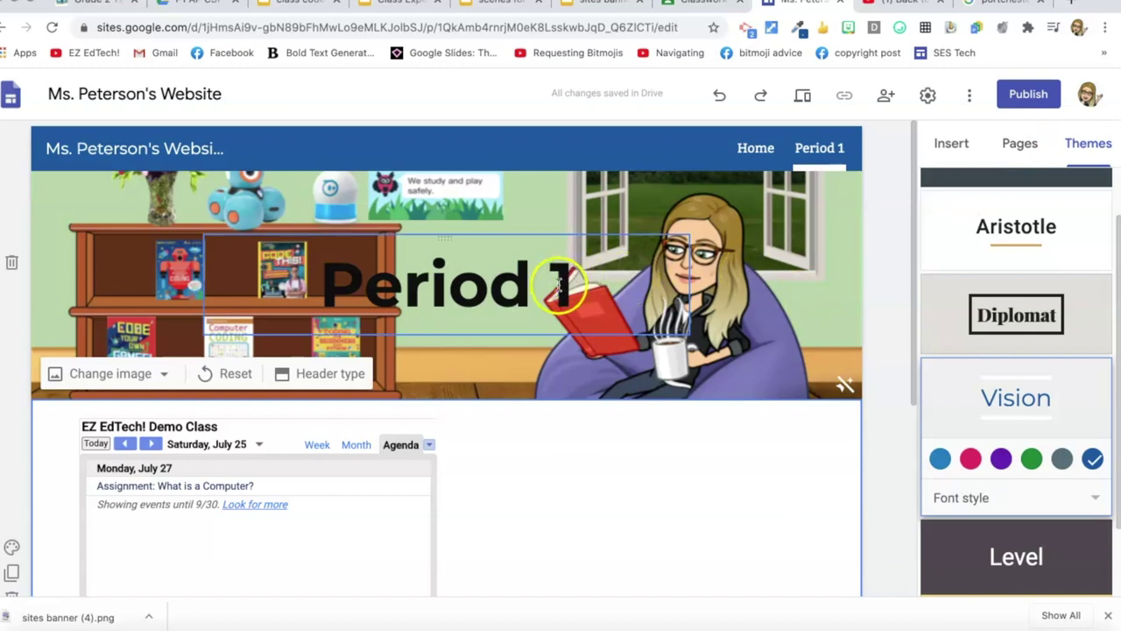
left_click(962, 497)
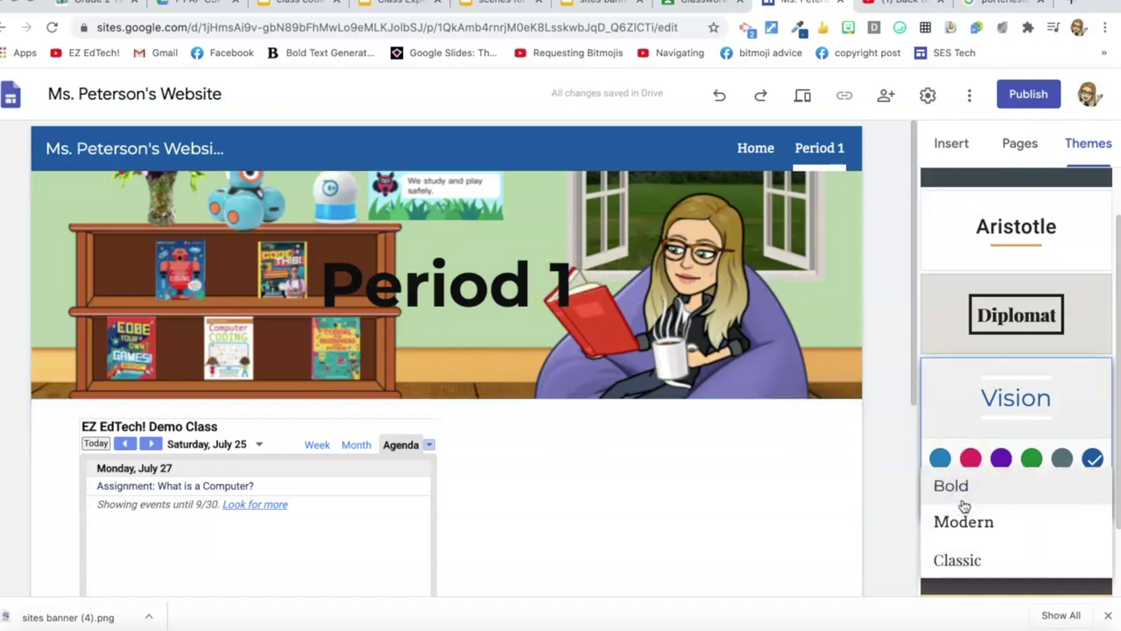
left_click(964, 503)
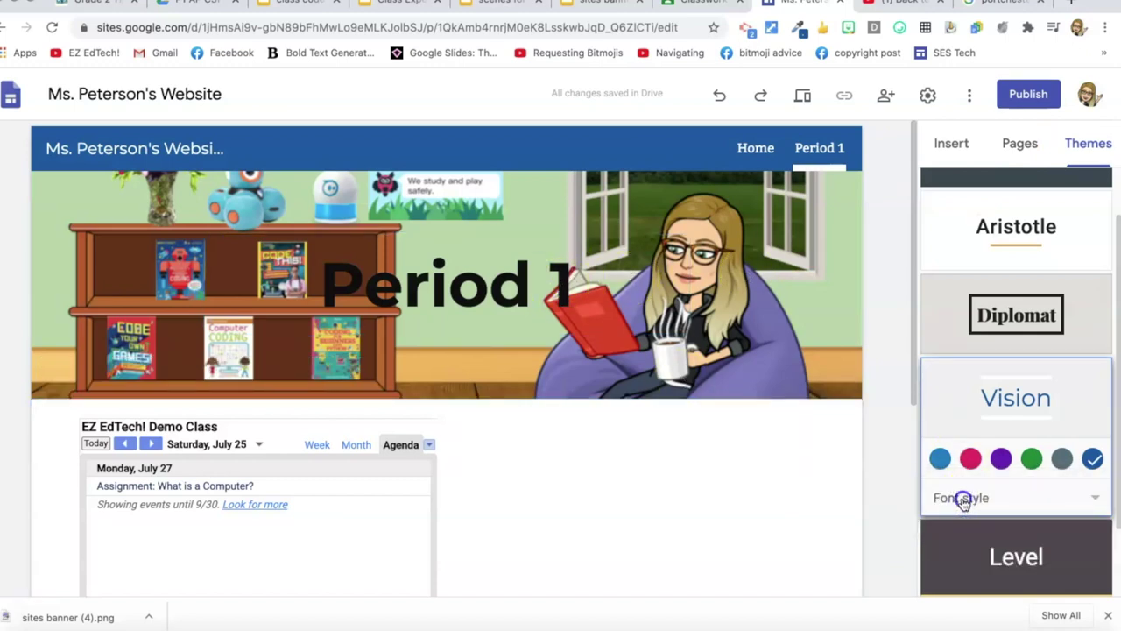
Step: Try the Modern and Classic font styles on the Vision theme and return it to Bold
left_click(964, 499)
left_click(963, 520)
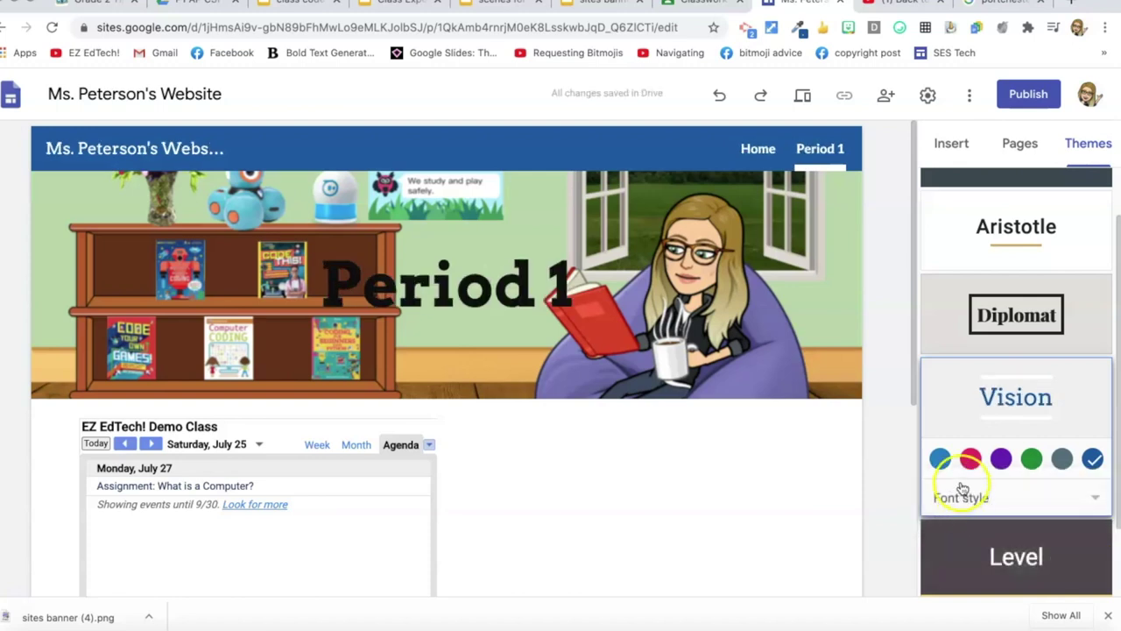
left_click(960, 495)
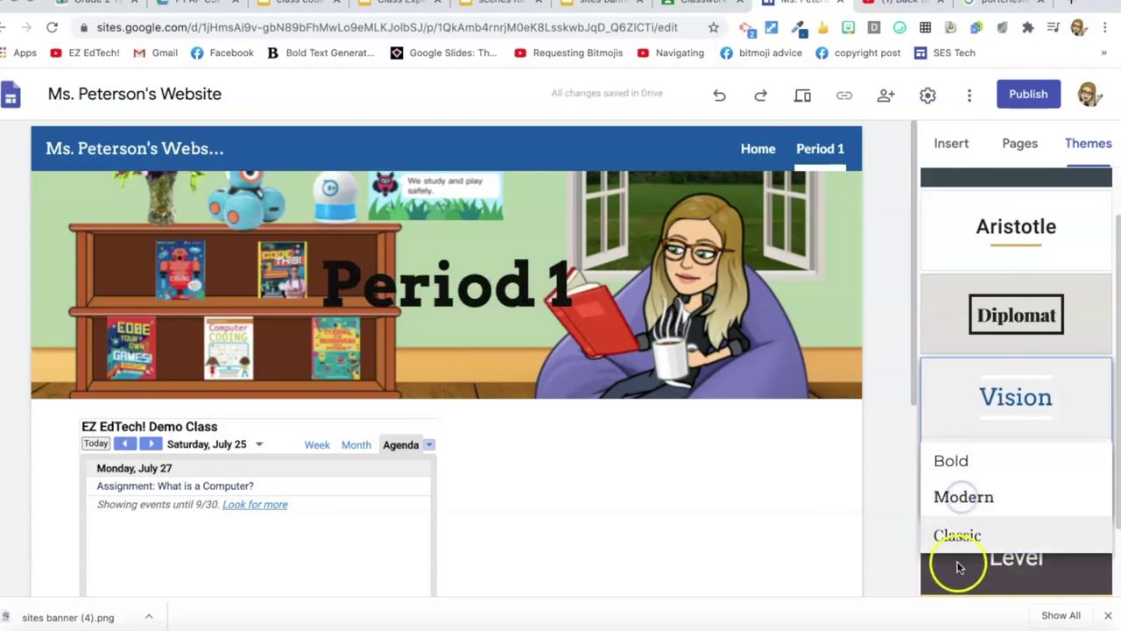
left_click(955, 535)
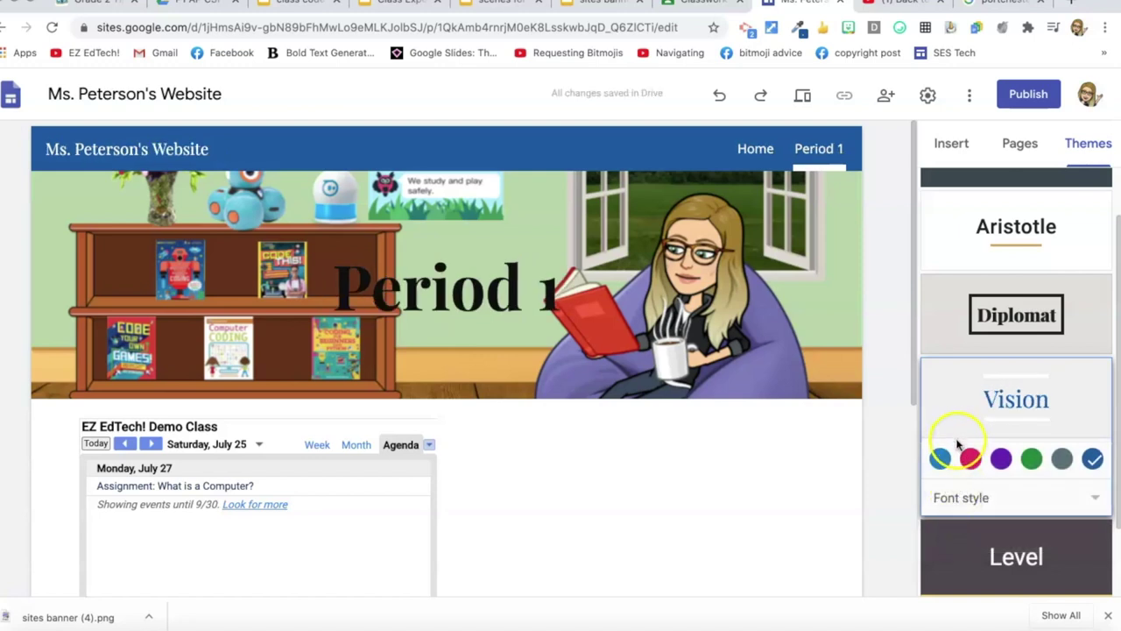
left_click(961, 496)
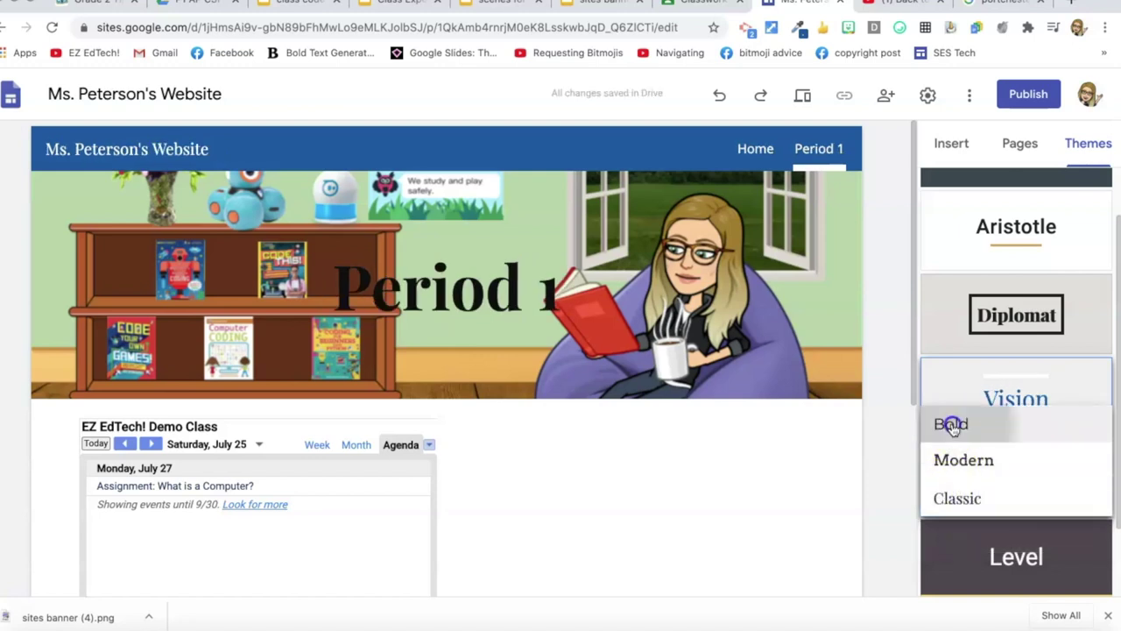
left_click(951, 425)
left_click(771, 514)
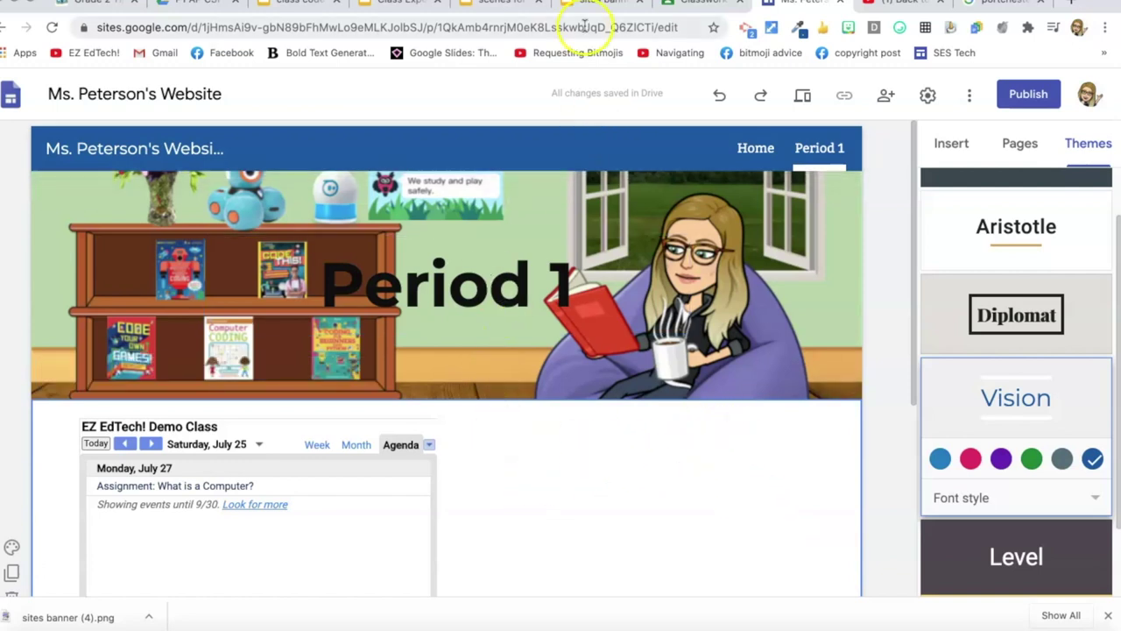
Step: Switch to the class code presentation in Google Slides
mouse_move(505, 207)
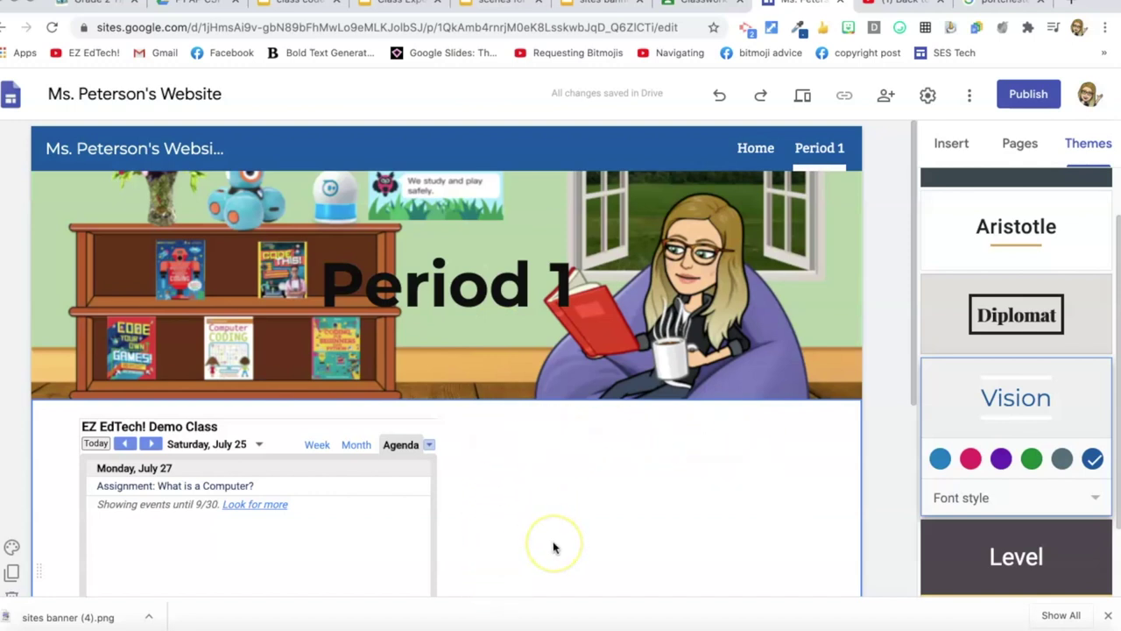
mouse_move(328, 156)
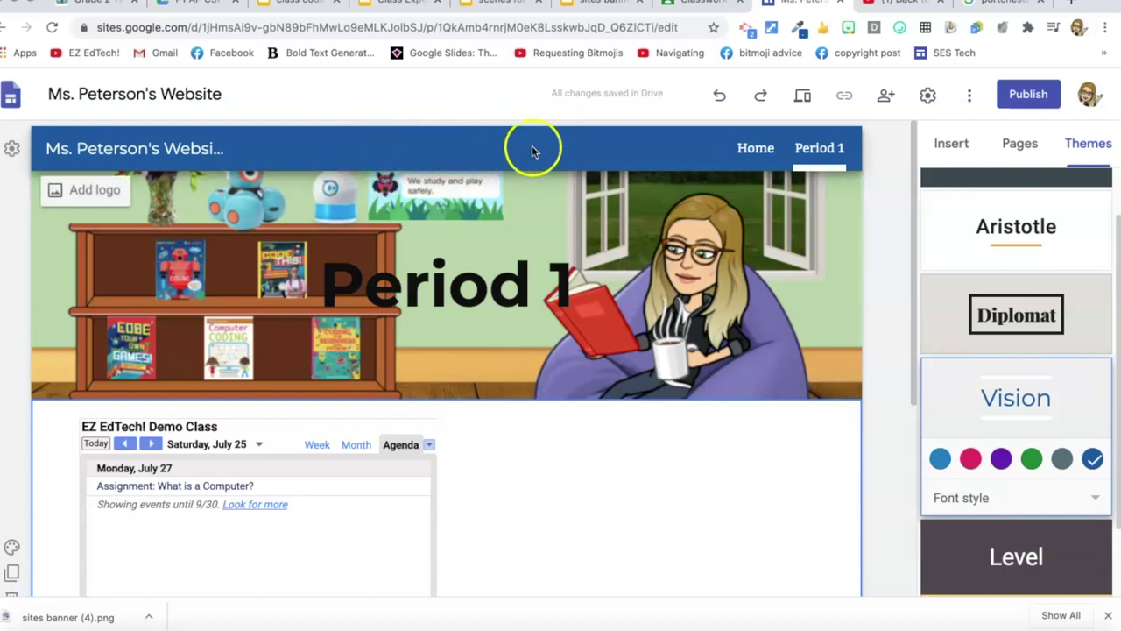
left_click(301, 5)
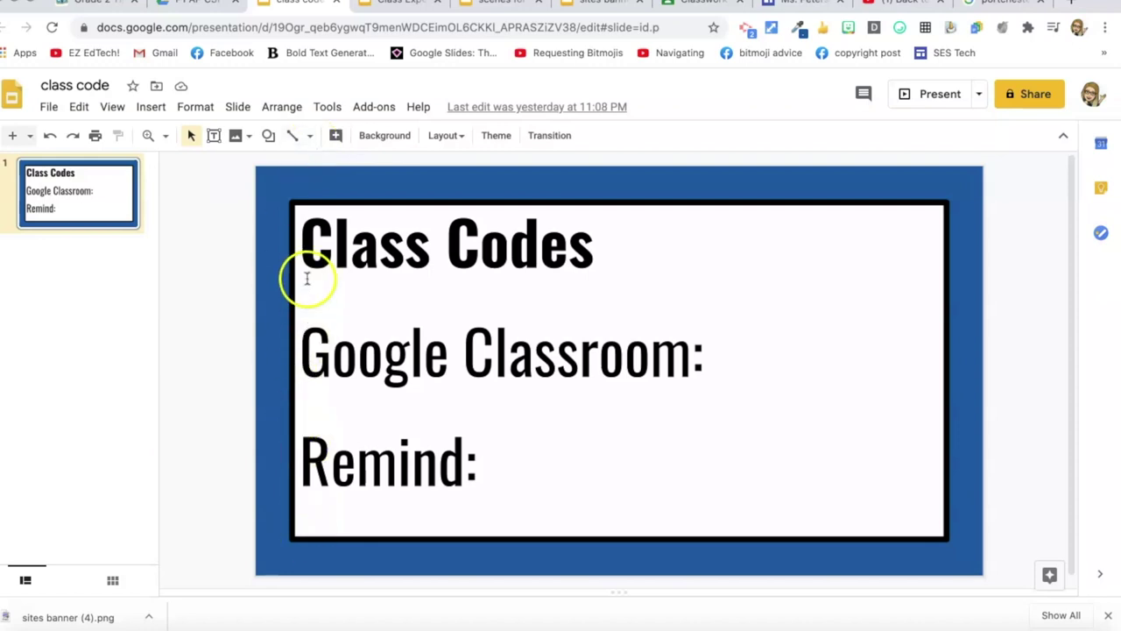
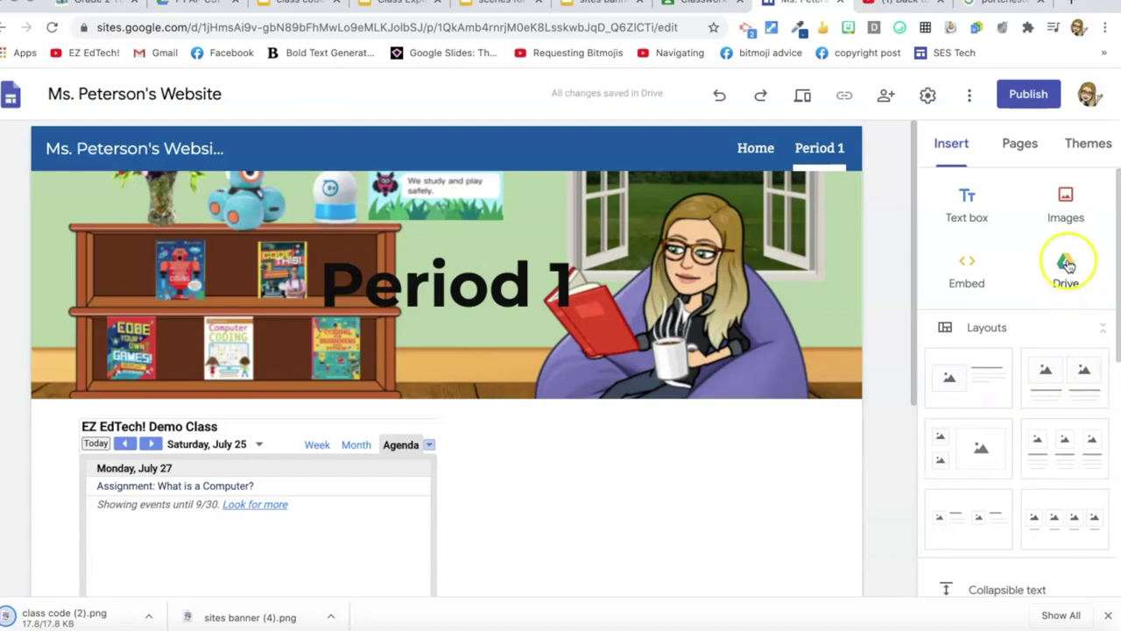
Step: Upload class code (2).png from the Downloads folder as an image on the Period 1 page
left_click(1064, 215)
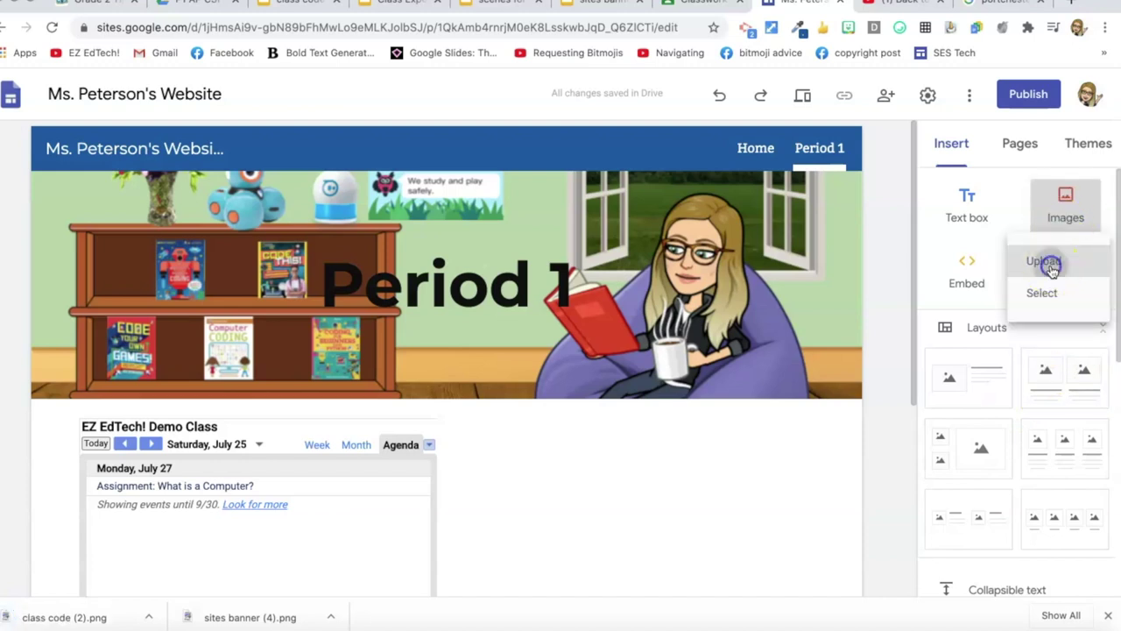
left_click(1047, 262)
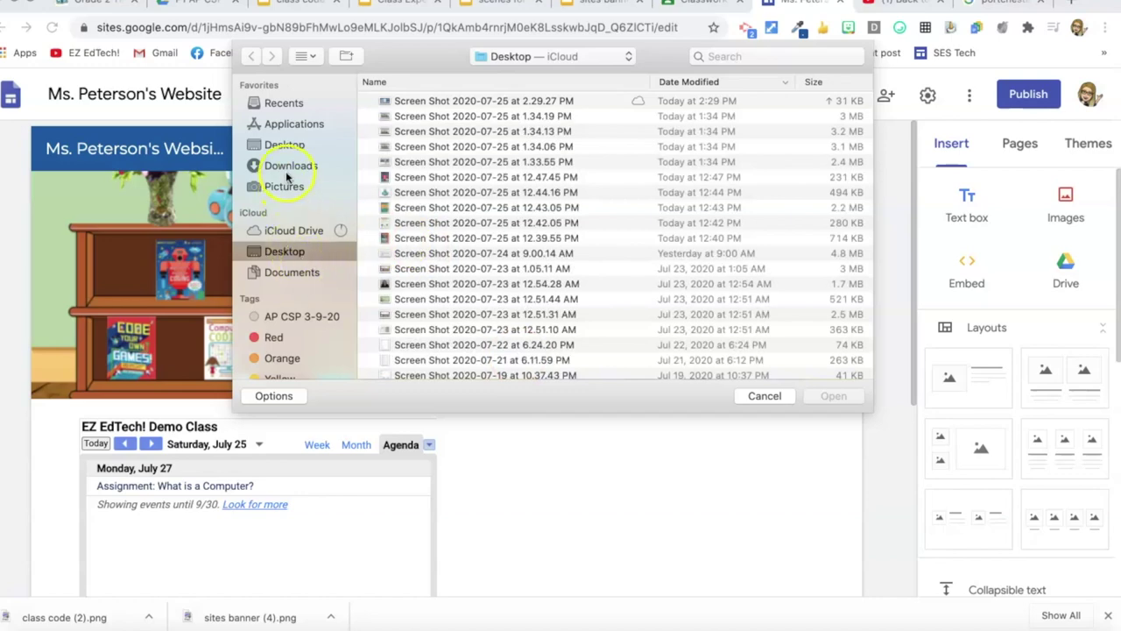
left_click(287, 171)
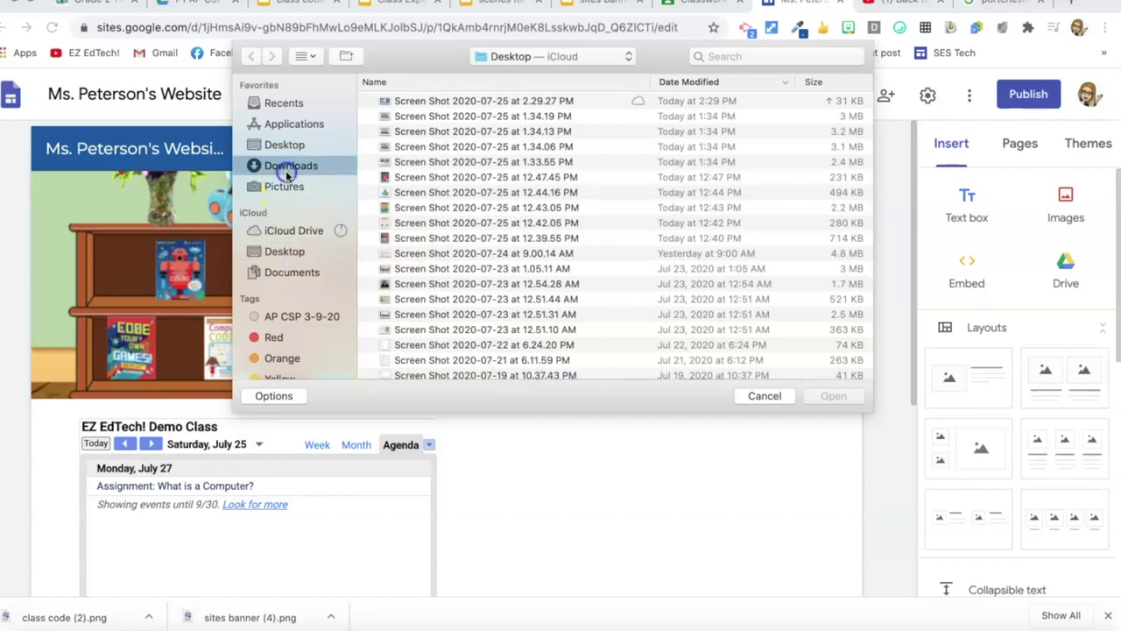
left_click(435, 110)
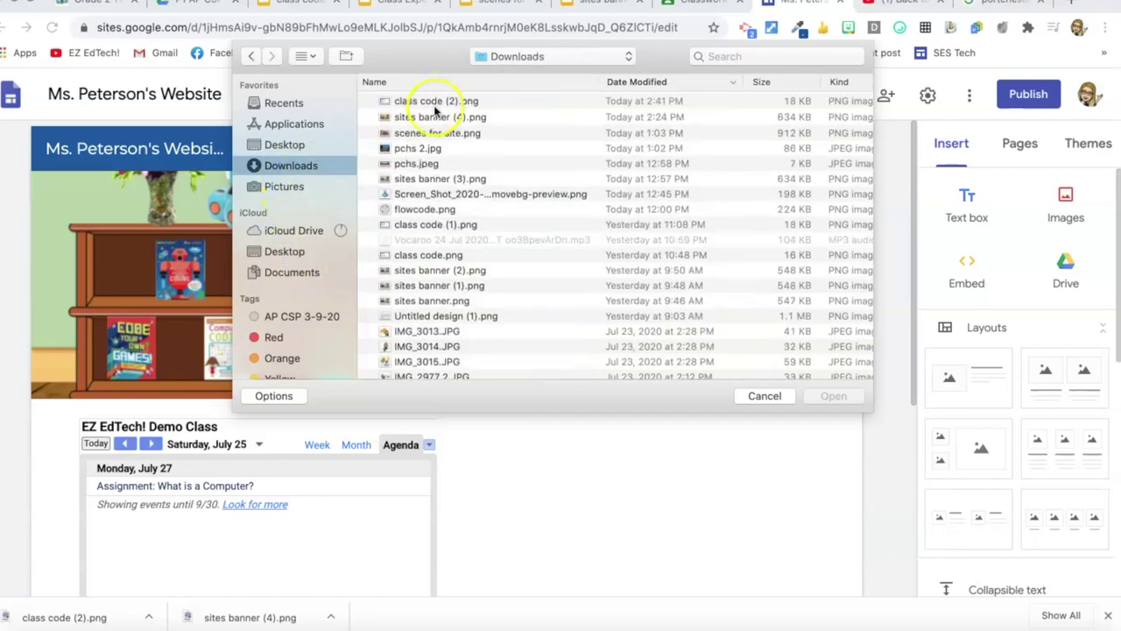
double_click(452, 102)
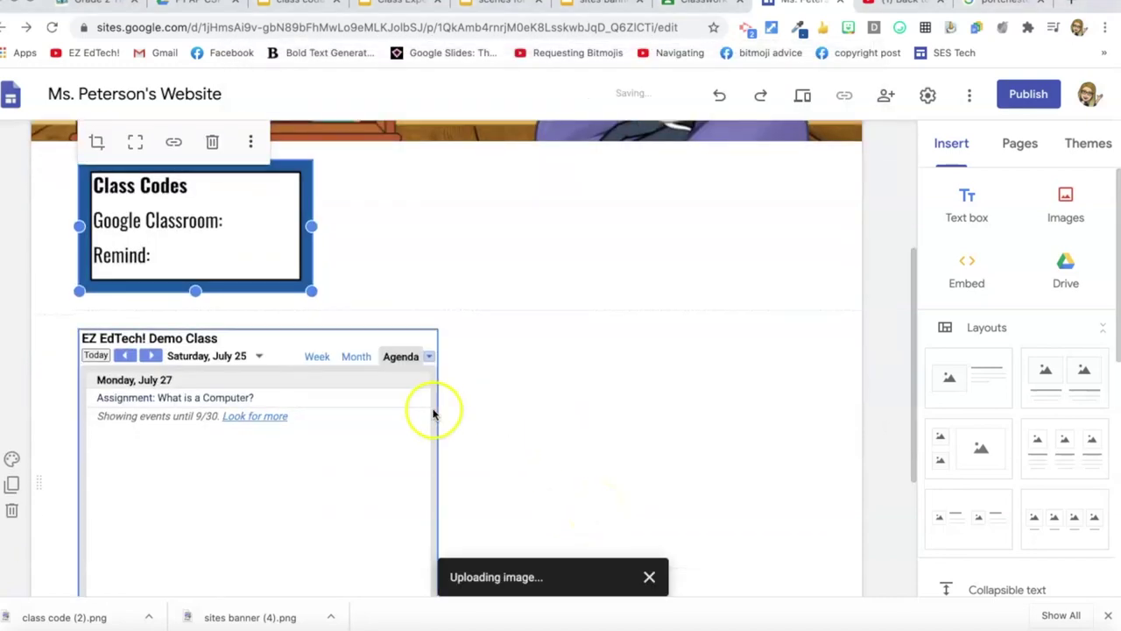
Step: Place the Class Codes image beside the embedded calendar, enlarge it to fill the remaining width, and uncrop it
left_click_drag(276, 253, 523, 381)
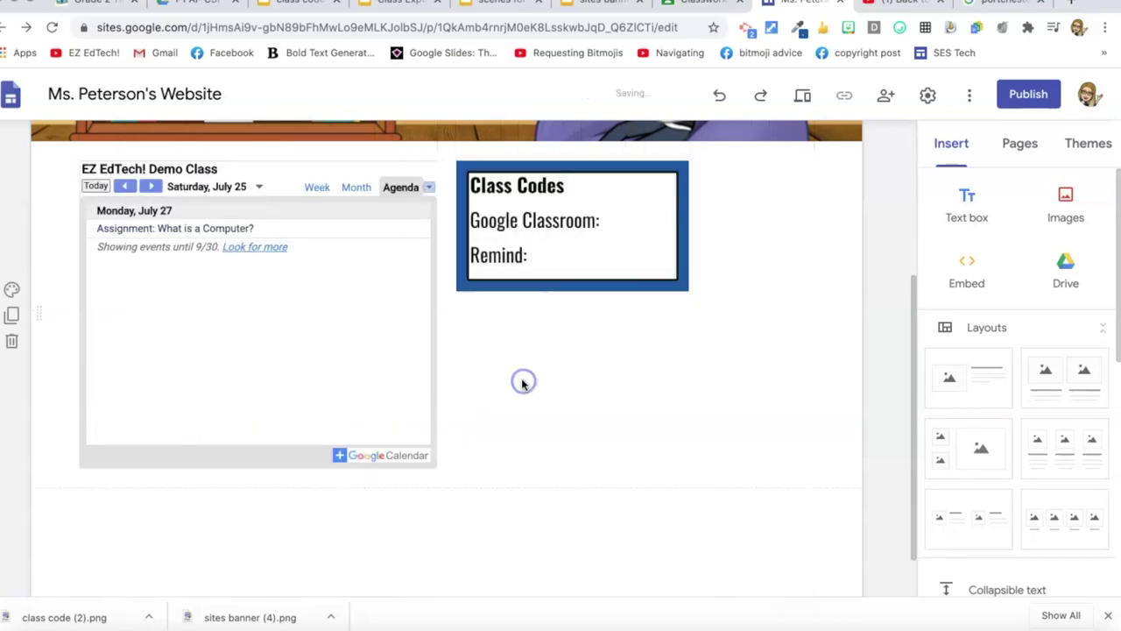
left_click(652, 269)
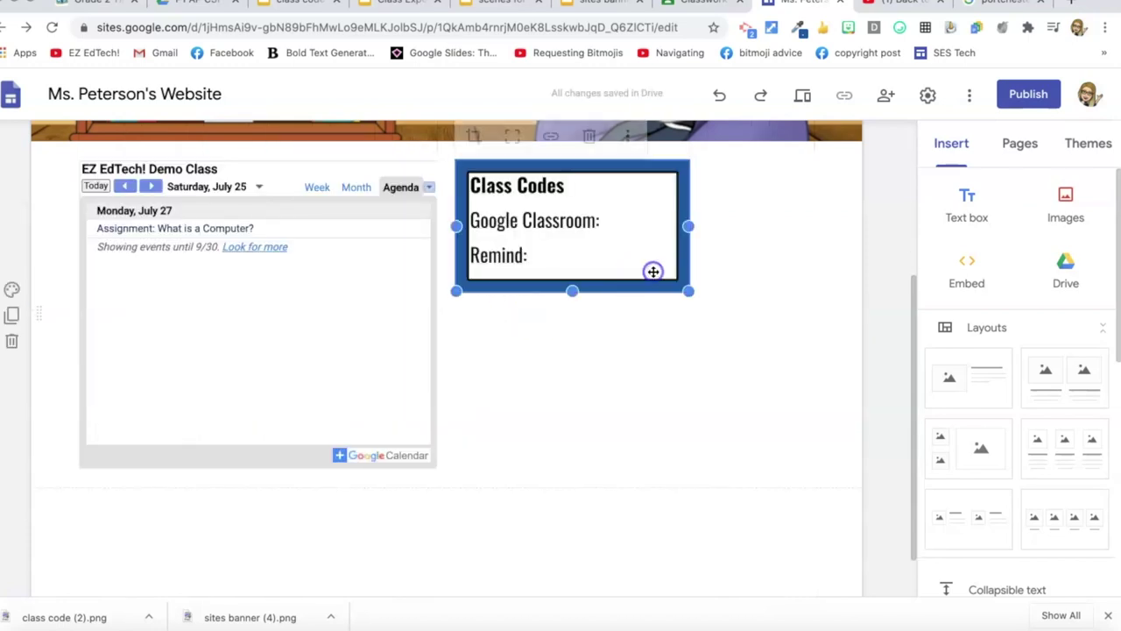
left_click_drag(686, 292, 818, 374)
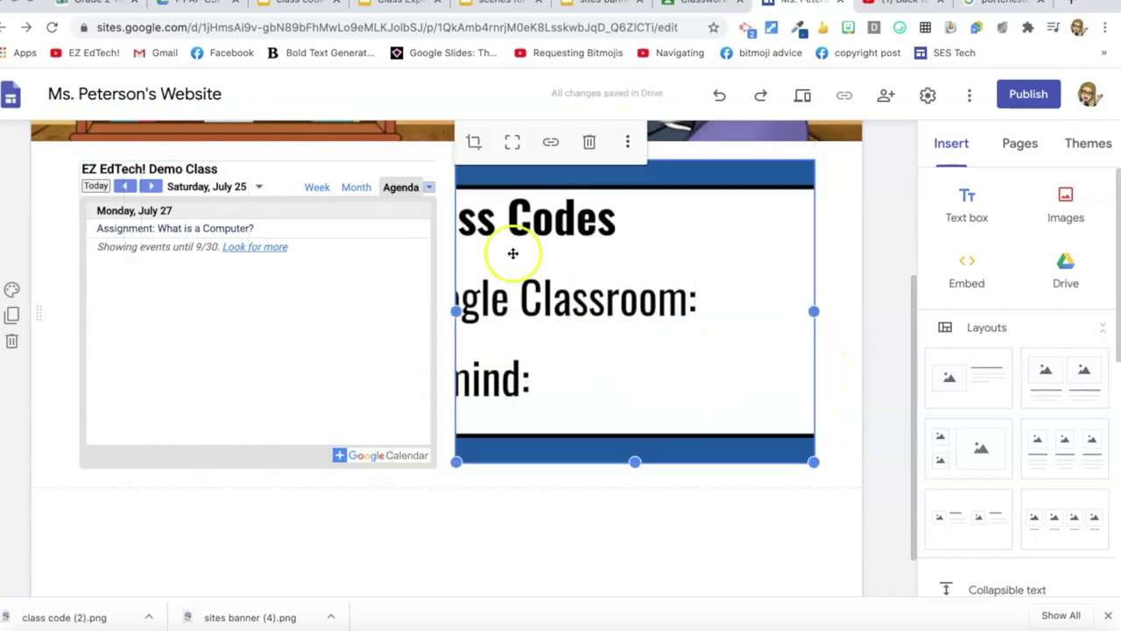
left_click(514, 149)
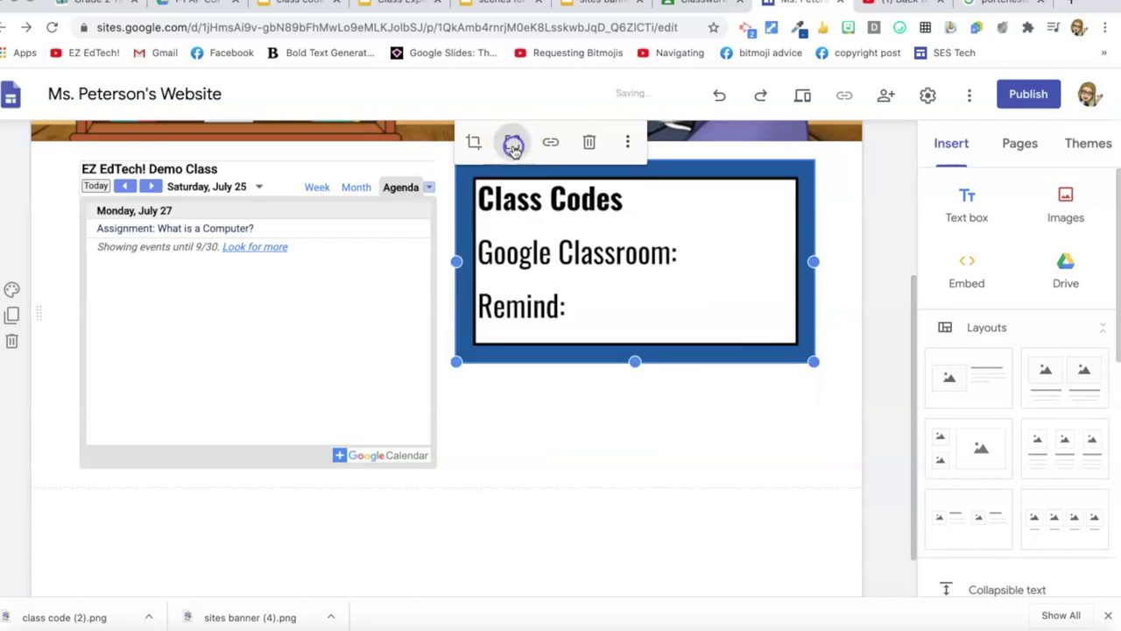
left_click(587, 423)
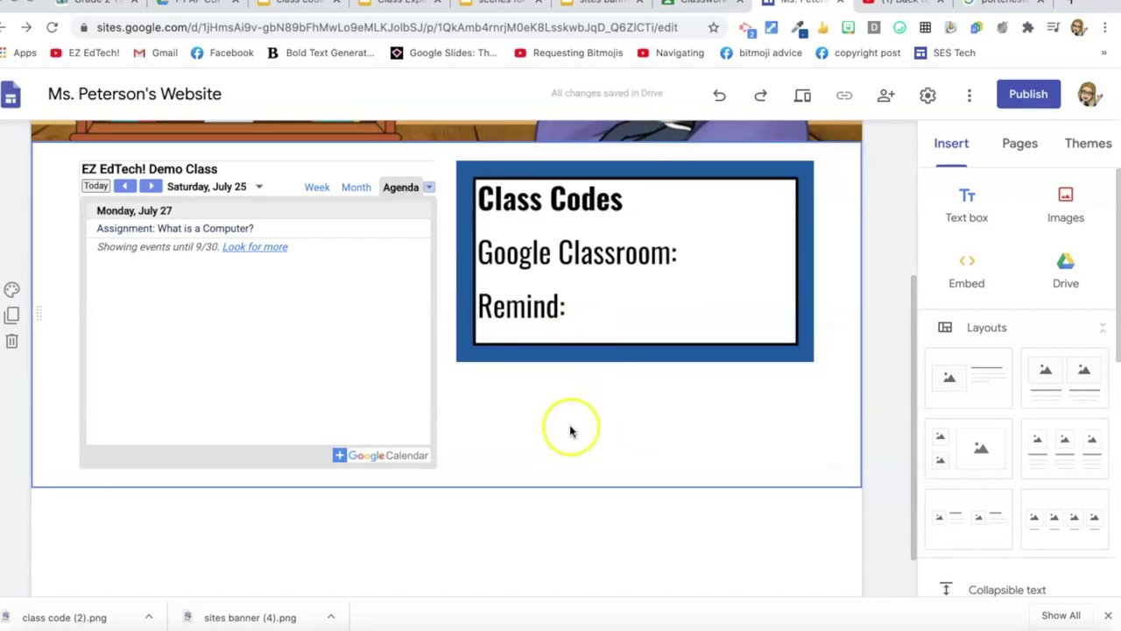
Step: In Google Drive's Class Website folder, move the P1 This week's assignments presentation into the P1 AP CSP folder
scroll(561, 432, "down", 2)
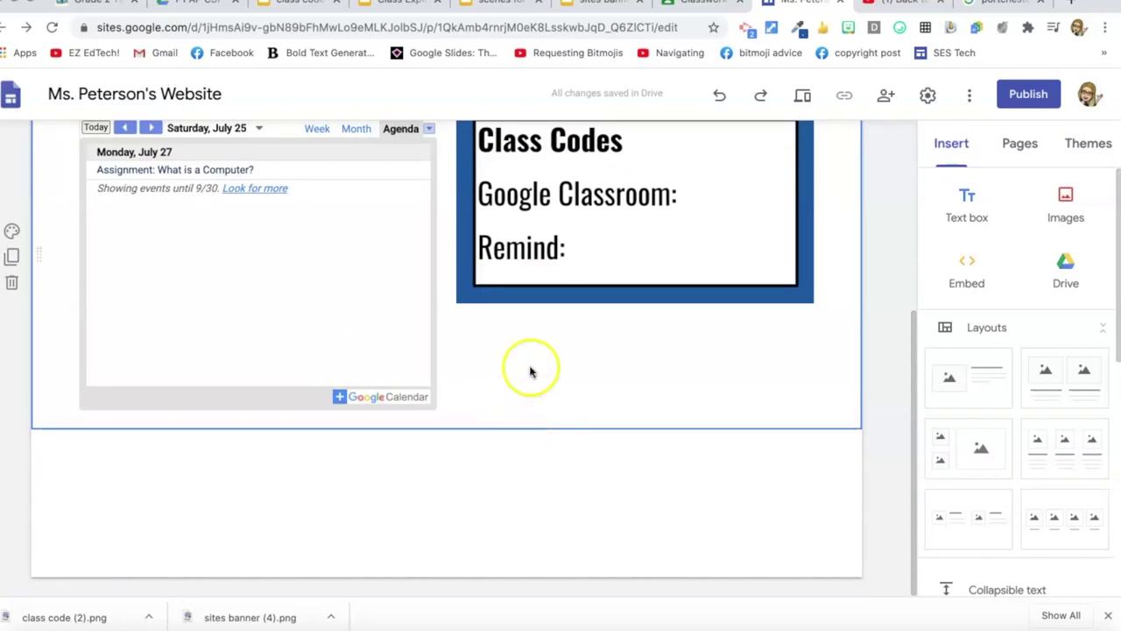
mouse_move(520, 487)
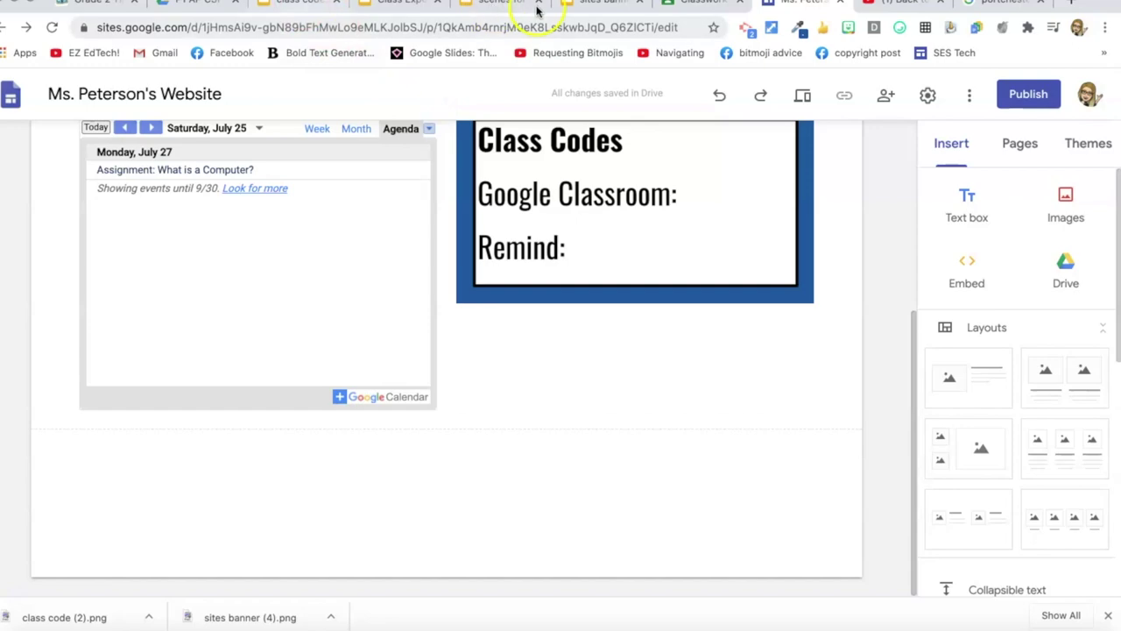
left_click(196, 7)
left_click(330, 140)
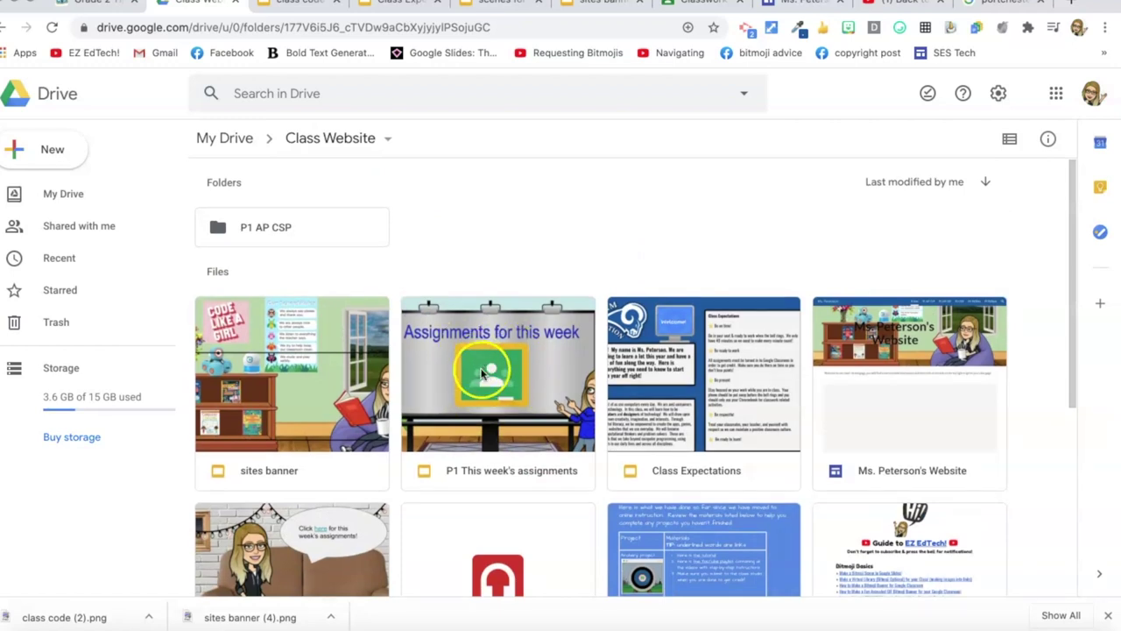
left_click(484, 368)
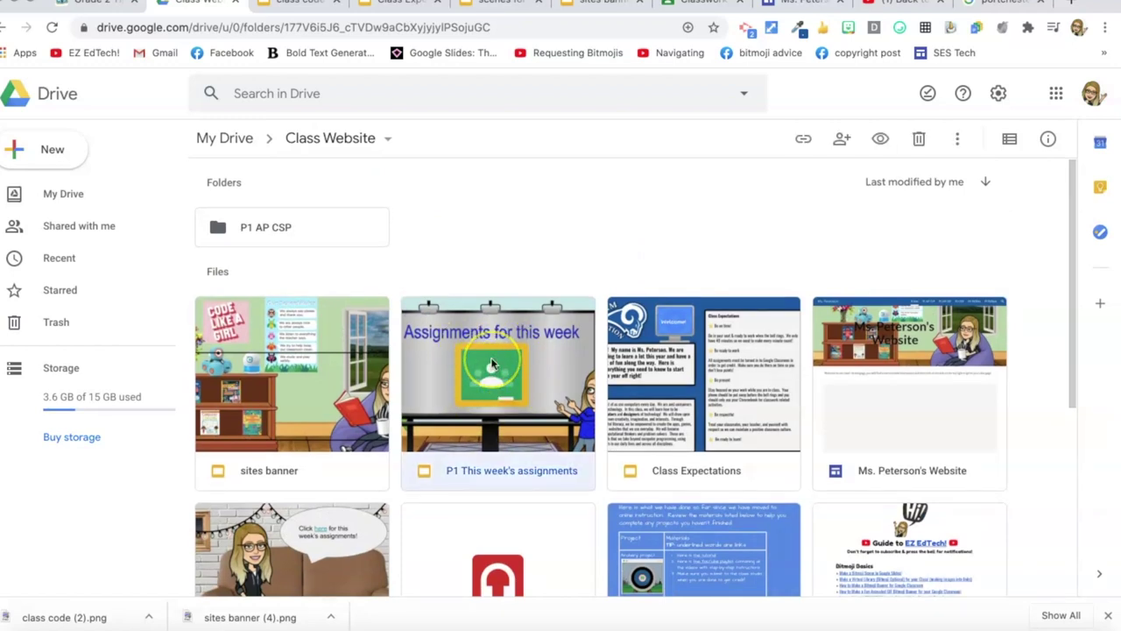
left_click_drag(491, 363, 318, 248)
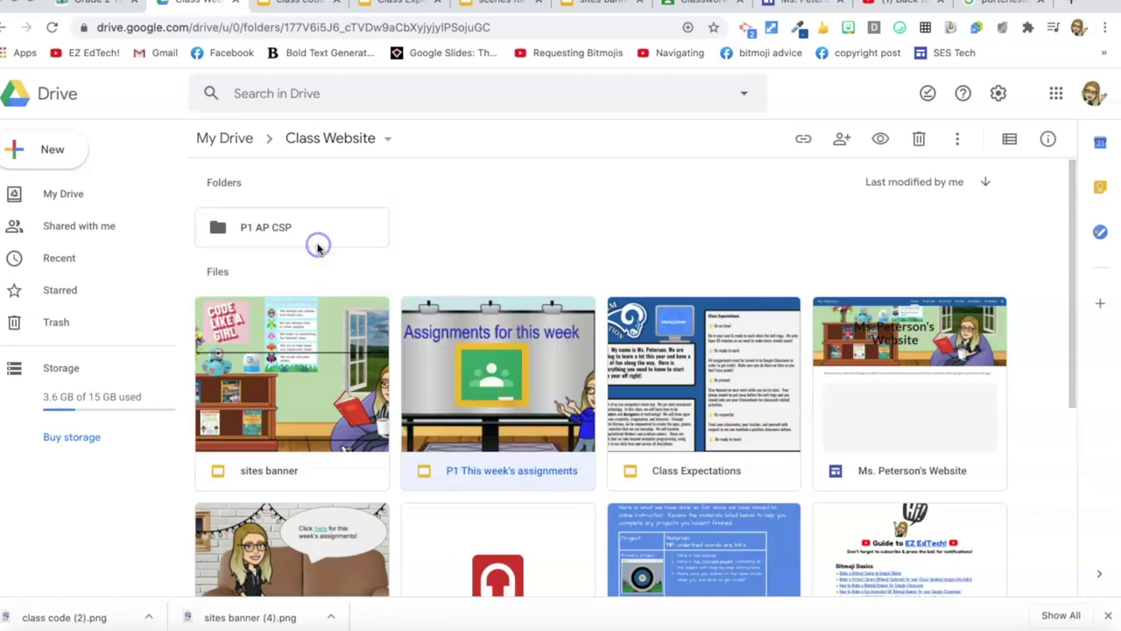
Step: Open the P1 AP CSP folder and its P1 This week's assignments presentation
double_click(306, 238)
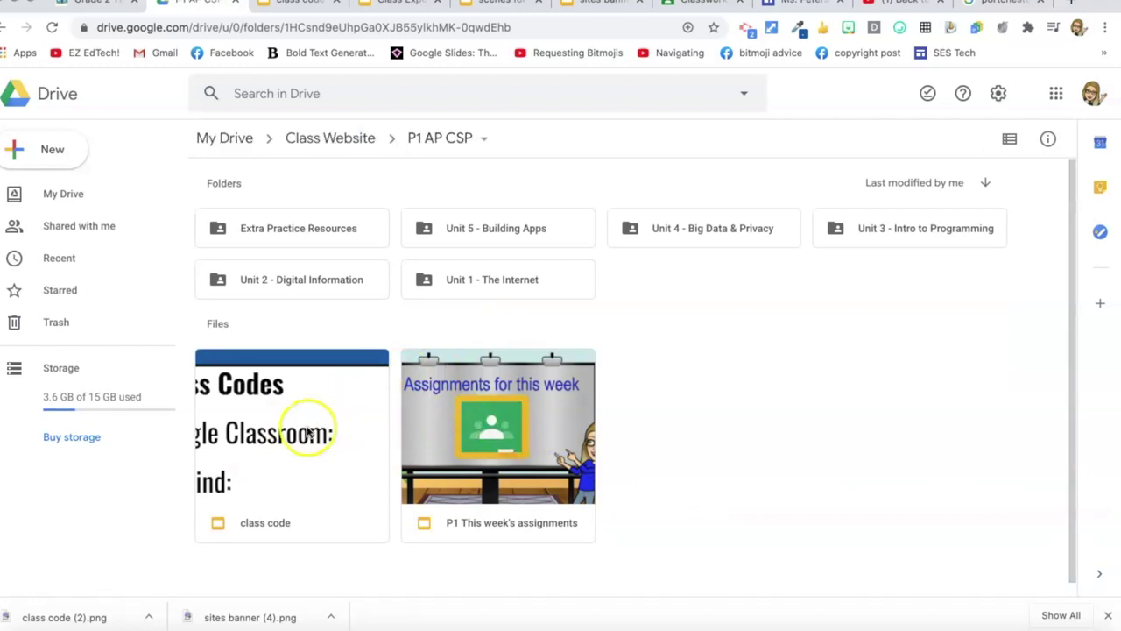
left_click(543, 451)
double_click(543, 451)
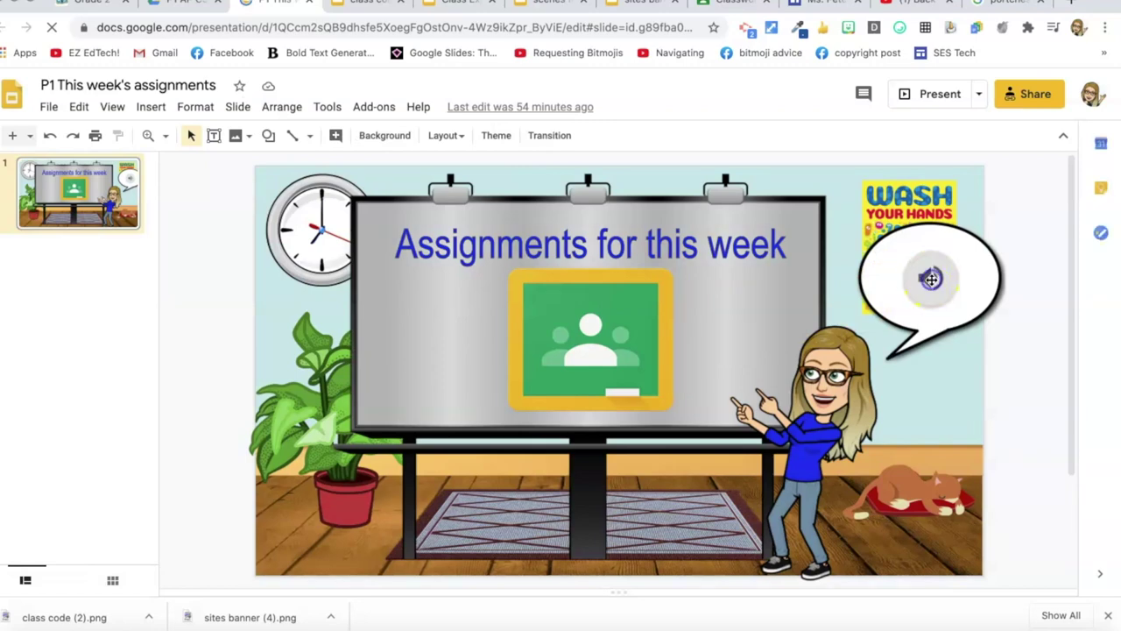
Step: In the Google Images tab, search for google classroom logo and copy the Wikipedia version of the image
left_click(1007, 6)
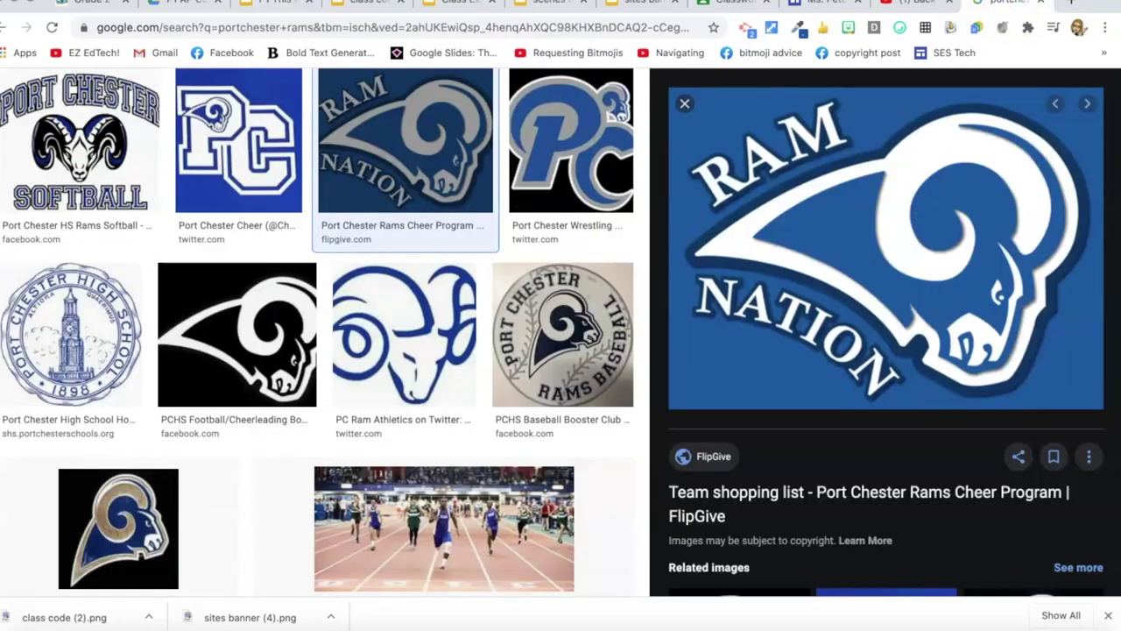
scroll(428, 78, "up", 3)
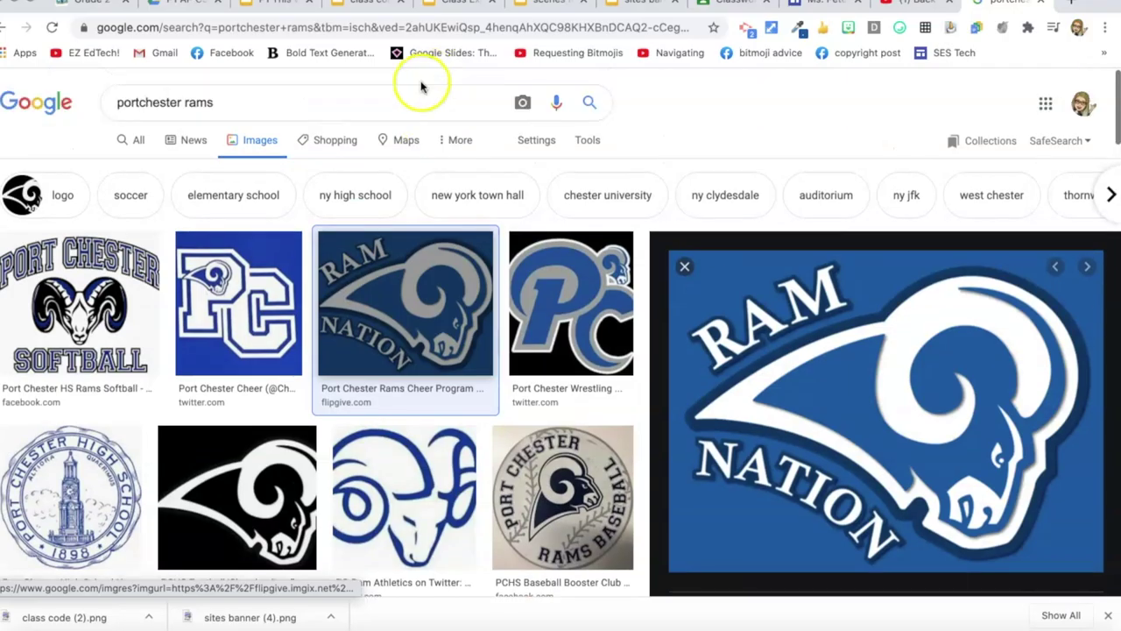
triple_click(239, 102)
type("google cla")
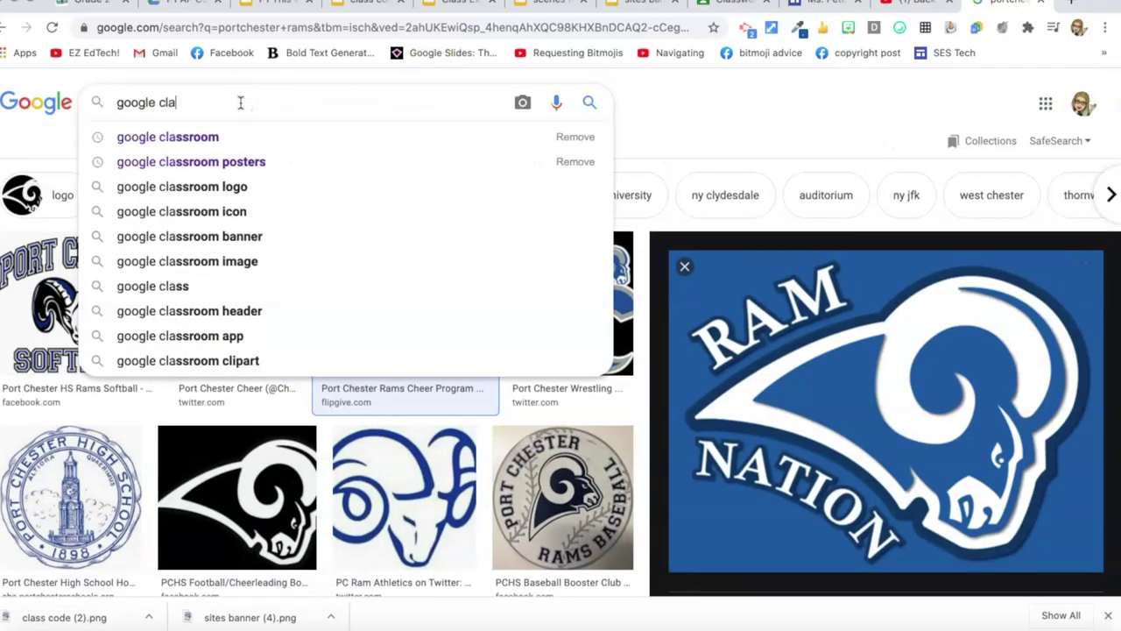
left_click(198, 188)
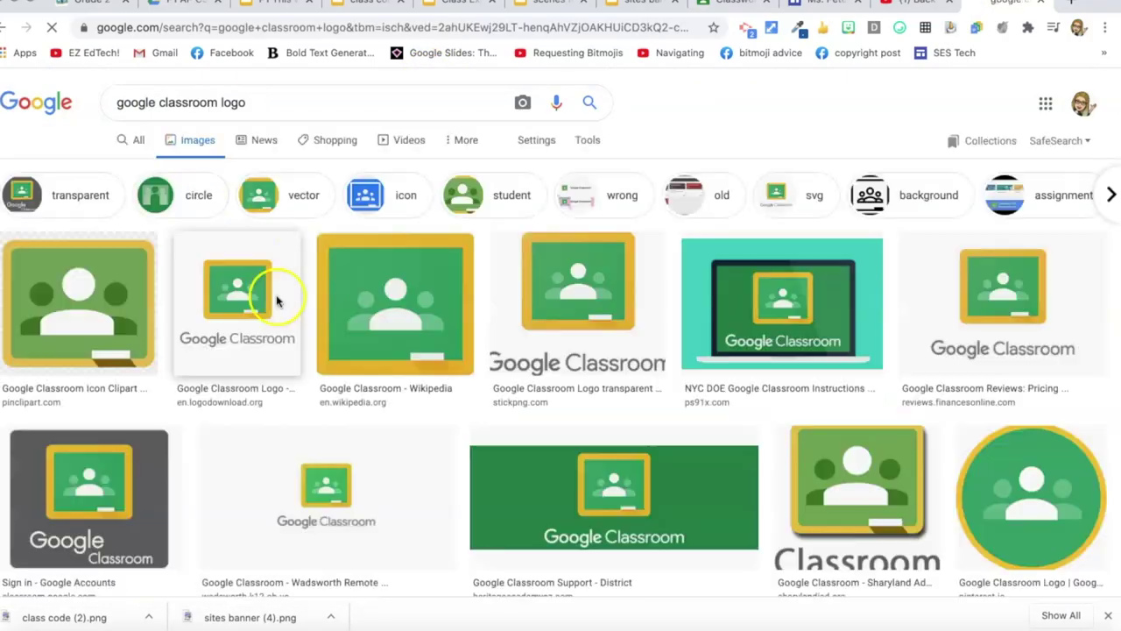
left_click(415, 311)
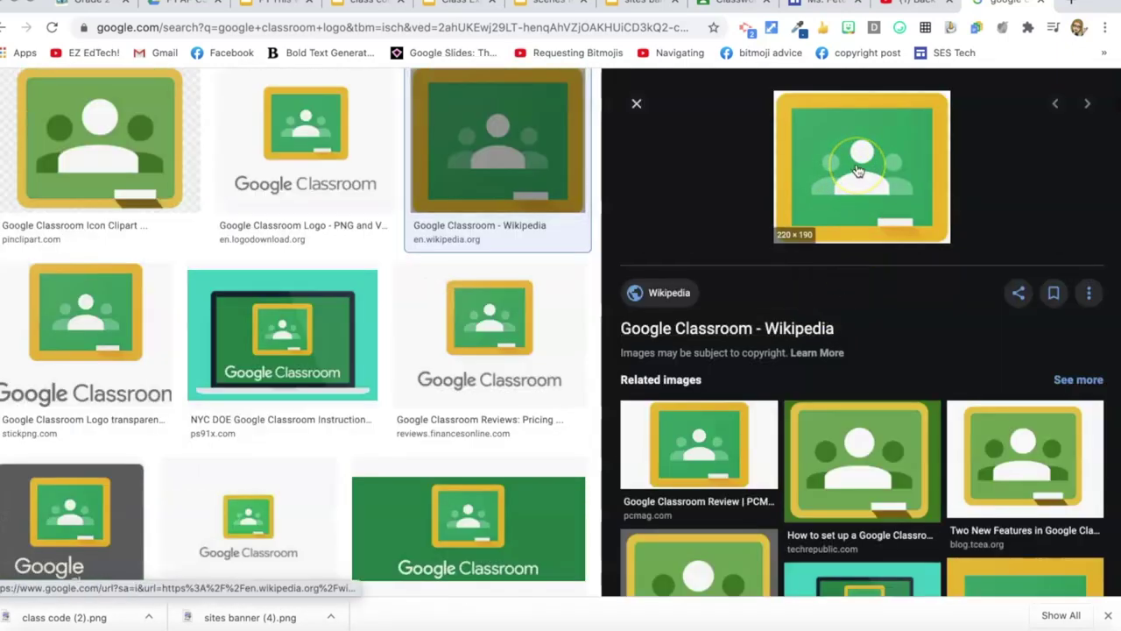
right_click(857, 166)
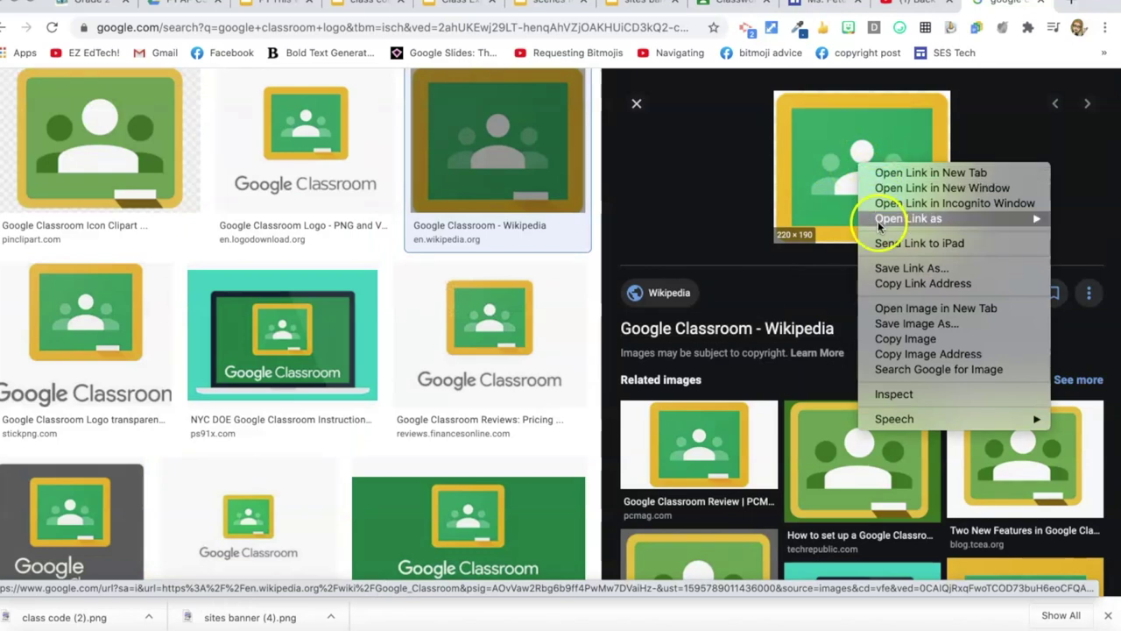
left_click(902, 340)
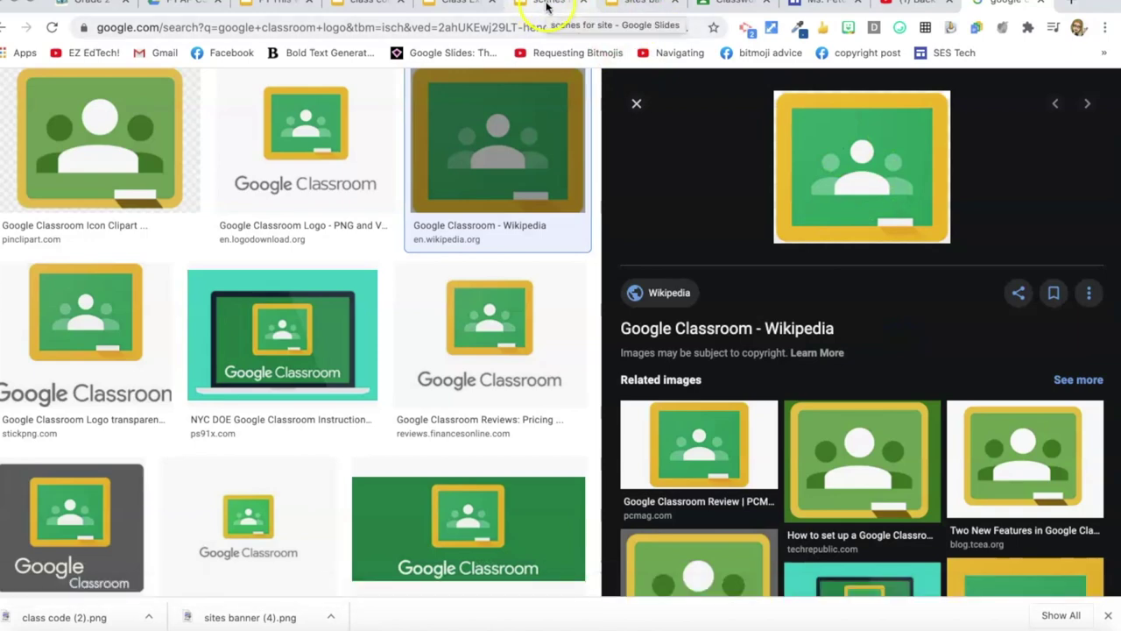
Step: In the P1 This week's assignments presentation, paste the Google Classroom logo and centre it on the whiteboard below the heading
left_click(627, 10)
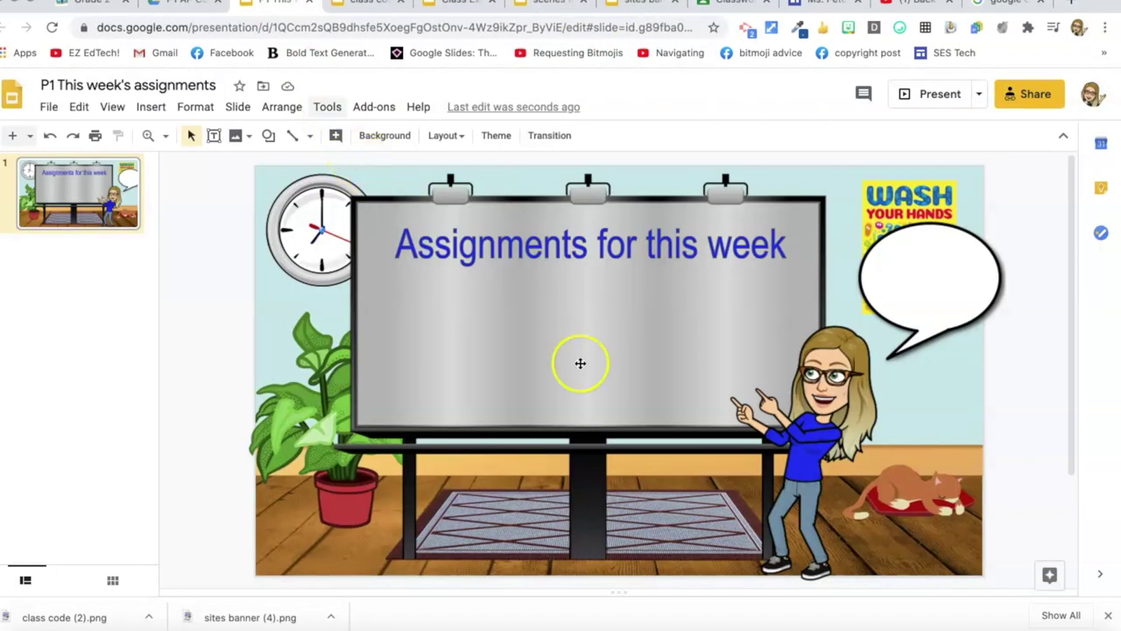
right_click(550, 313)
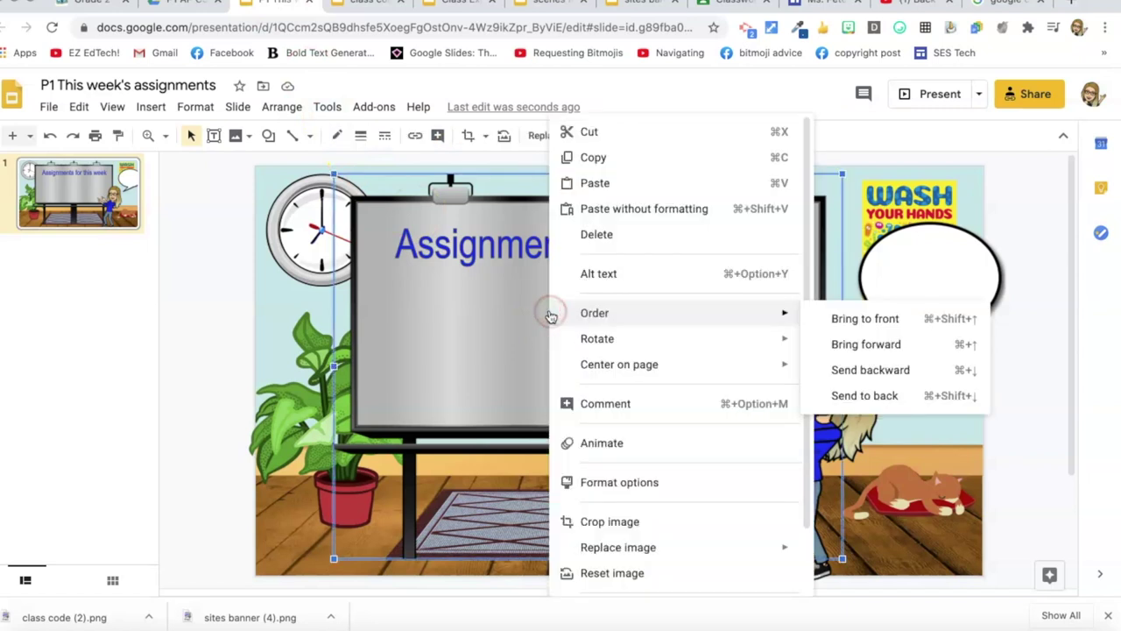
left_click(578, 182)
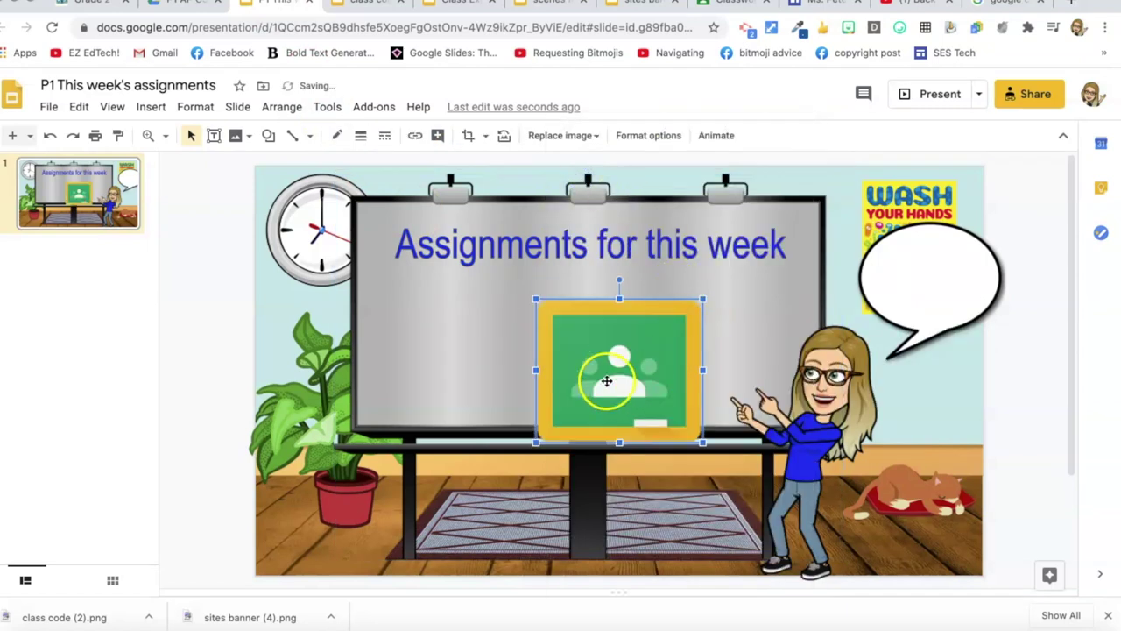
left_click_drag(601, 380, 584, 343)
left_click(471, 345)
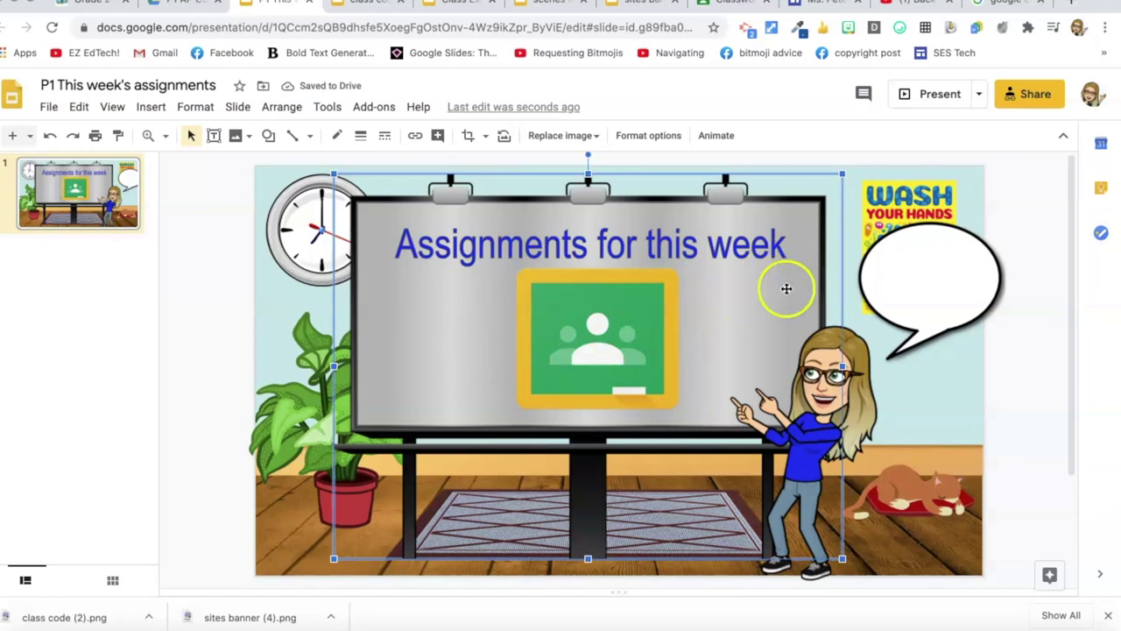
Step: Start adding a link to the logo, and copy the This Week's Work topic link from EZ EdTech! Demo Class in Google Classroom
left_click(629, 341)
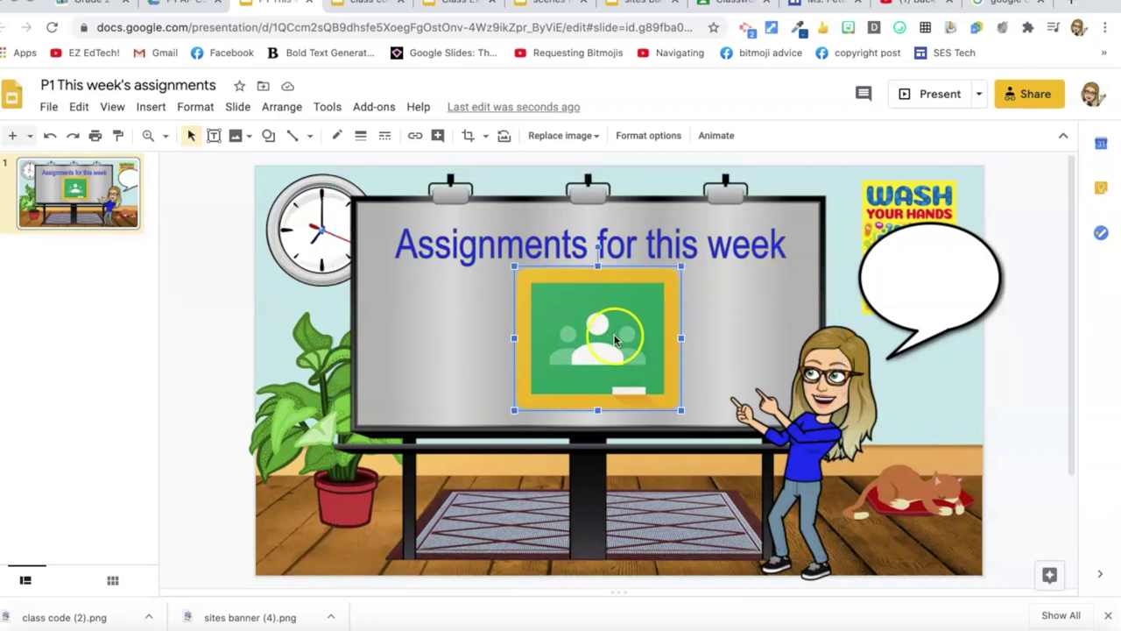
left_click(403, 141)
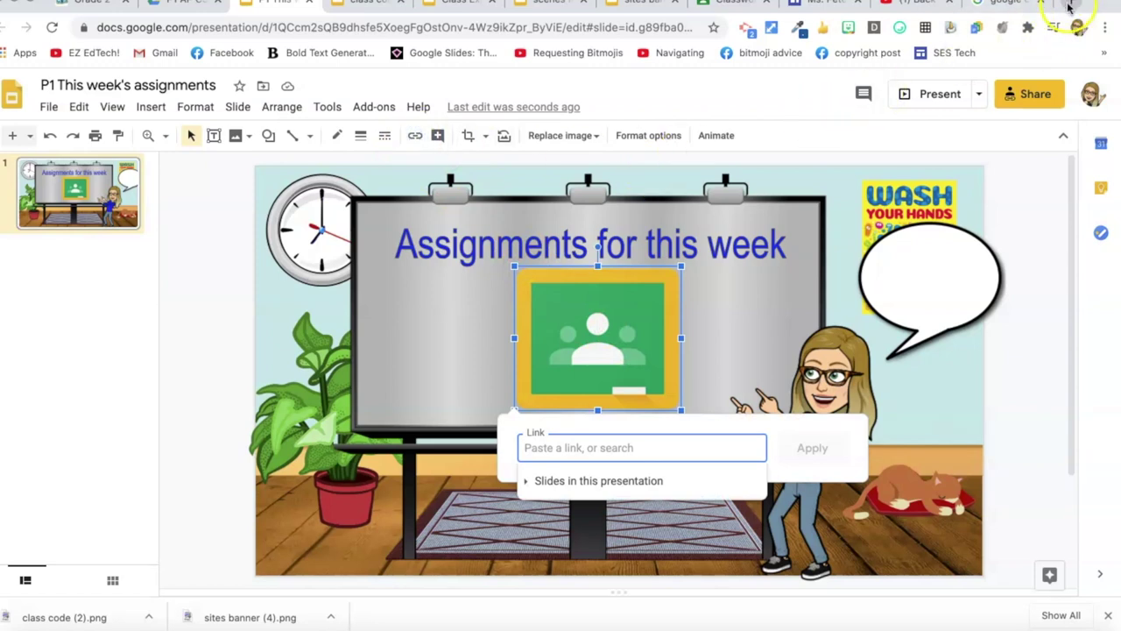
left_click(736, 5)
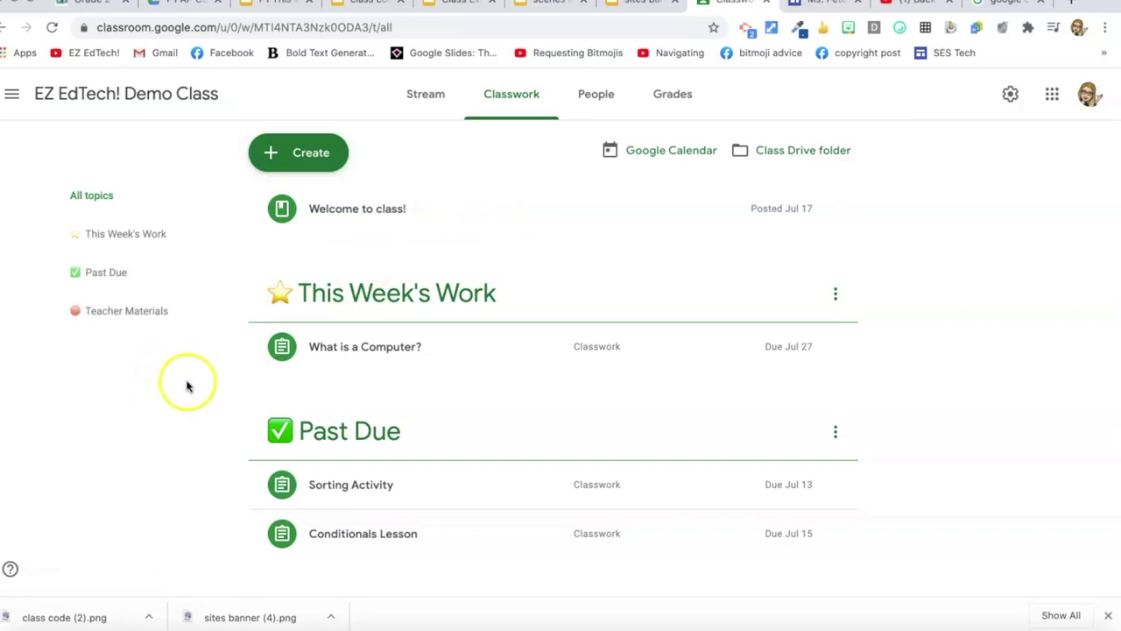
left_click(523, 100)
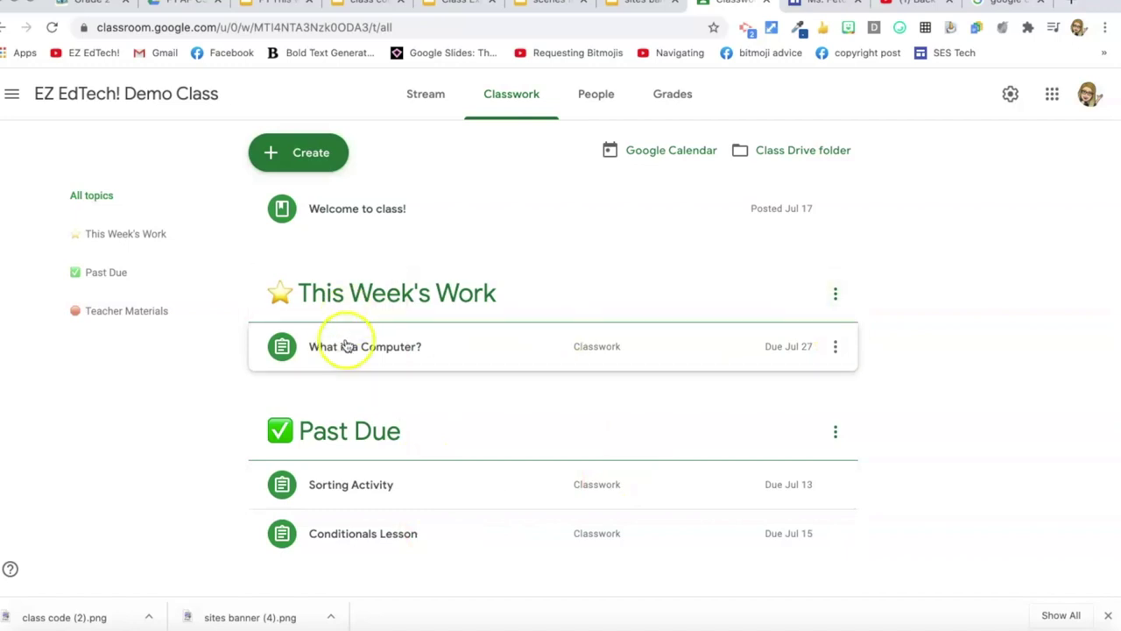
left_click(836, 348)
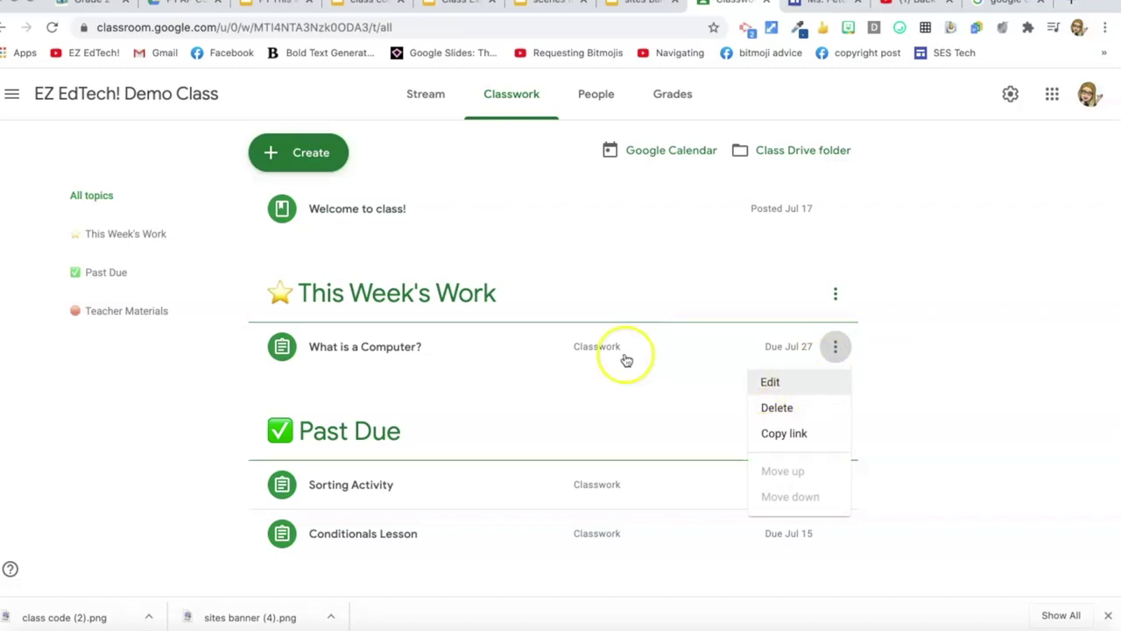
left_click(563, 395)
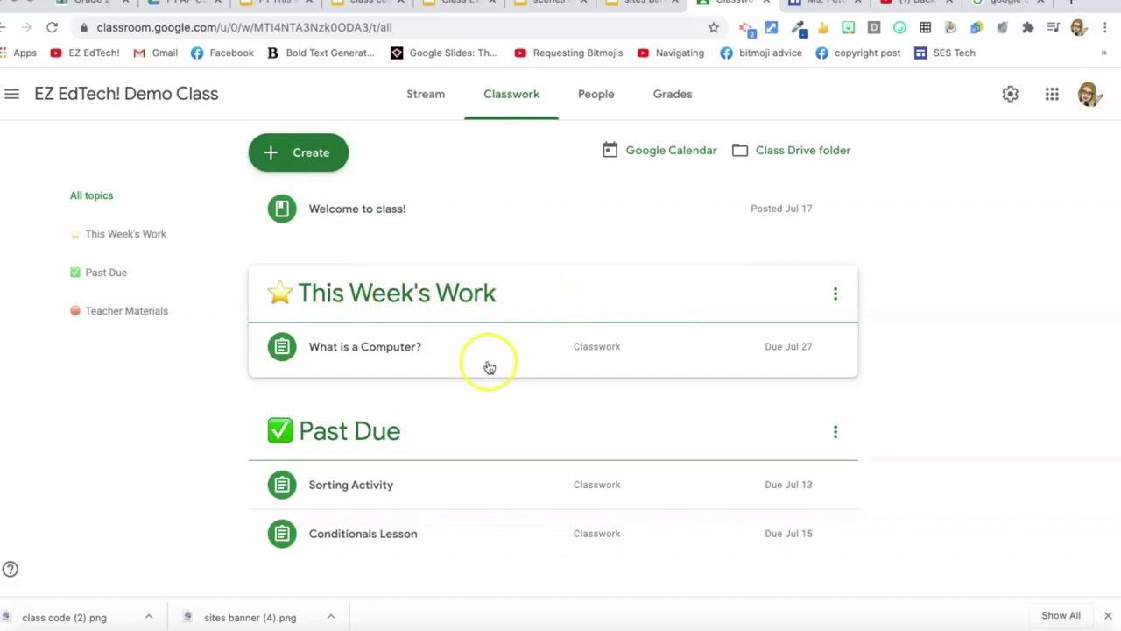
left_click(837, 296)
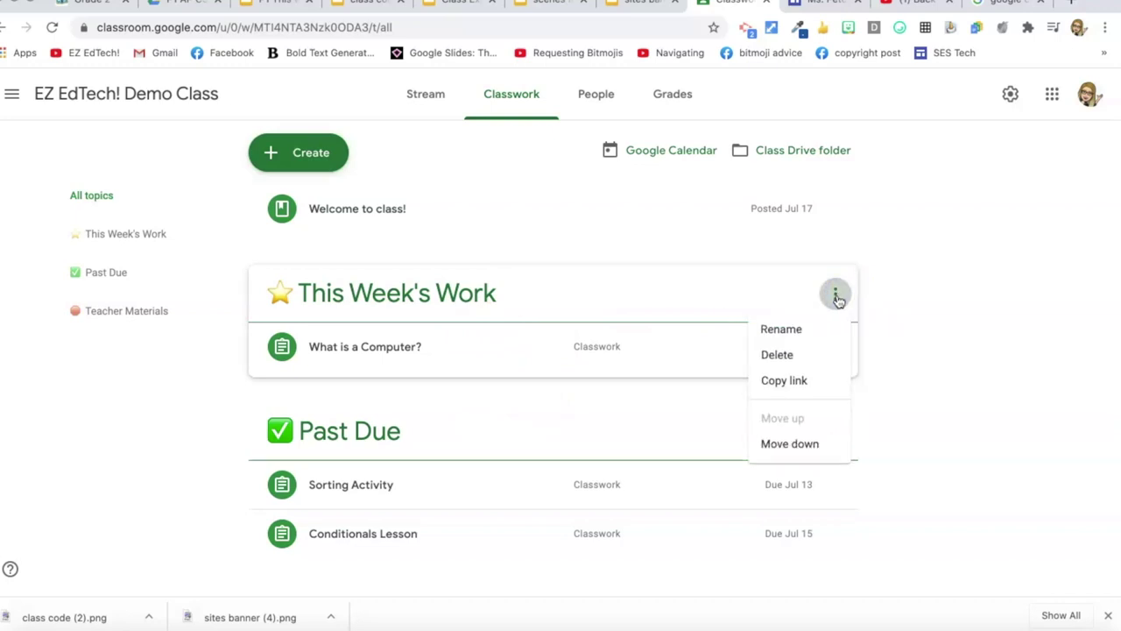
left_click(816, 382)
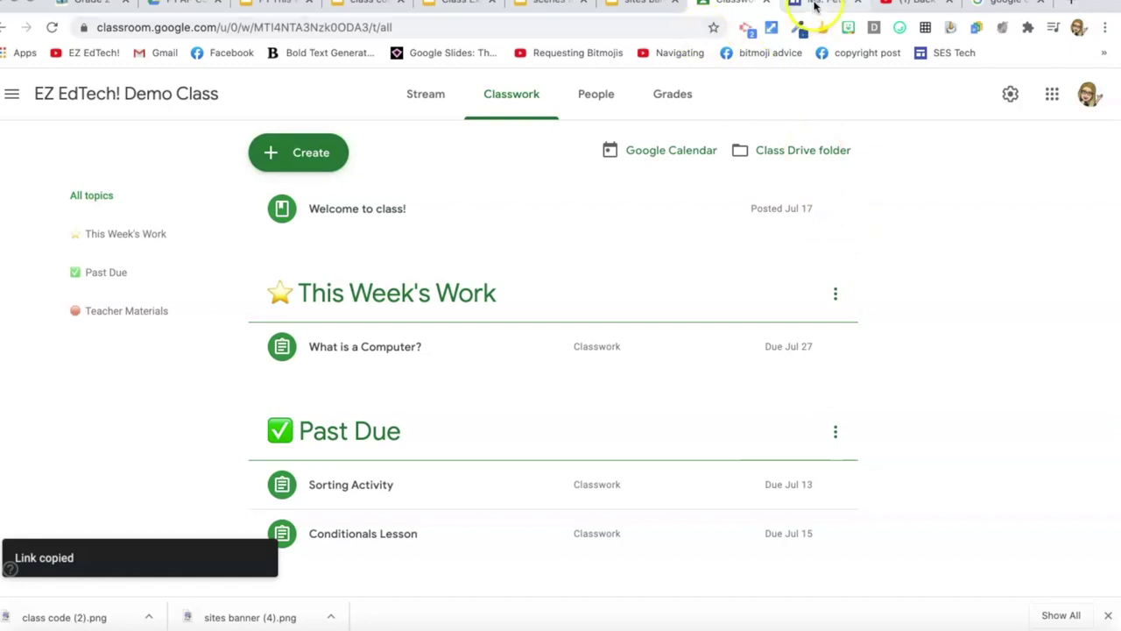
Step: Back in the P1 This week's assignments presentation, apply the copied topic link to the Google Classroom logo
left_click(270, 5)
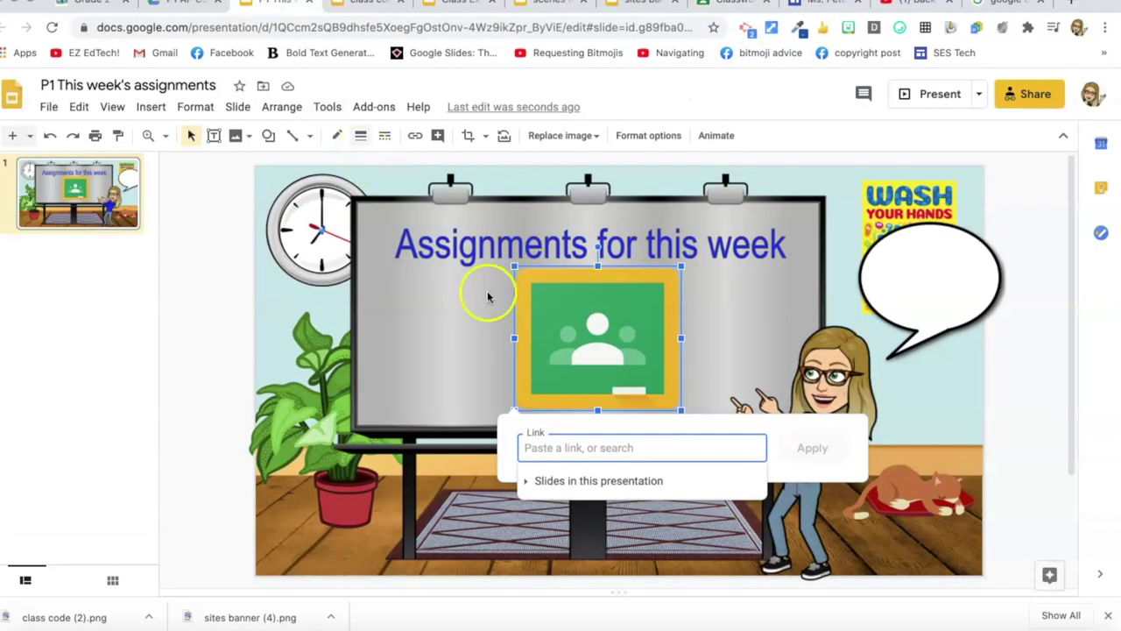
key("ctrl+v")
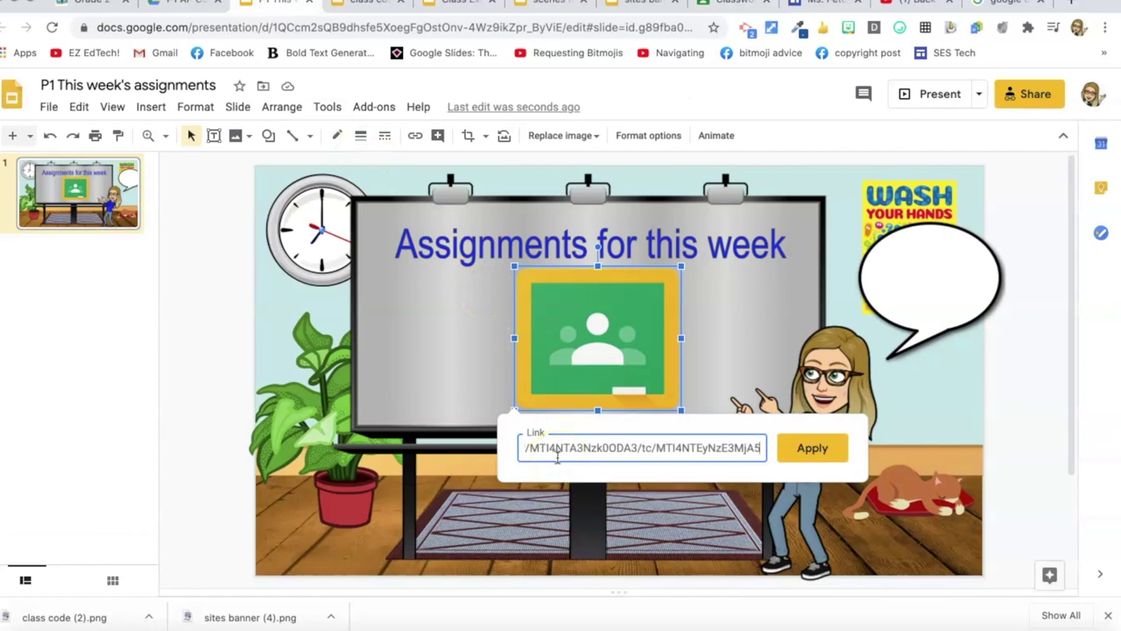
left_click(810, 449)
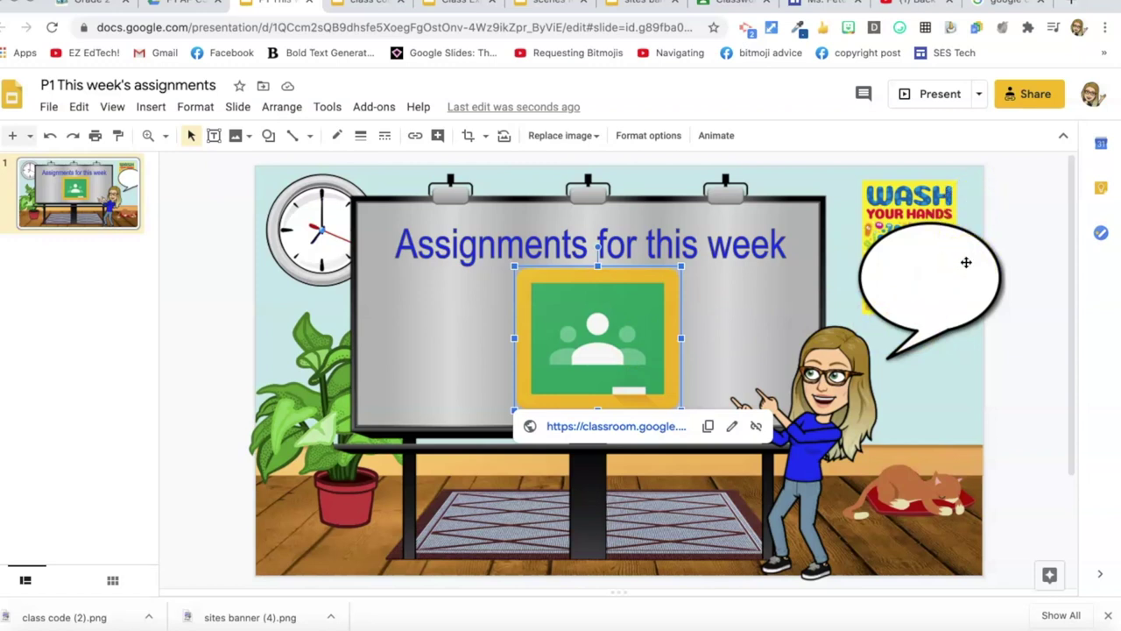
Step: Open vocaroo.com in a new tab, record a short voice message, save it and download the audio file
left_click(1070, 4)
type("vocaroo.com")
key("Return")
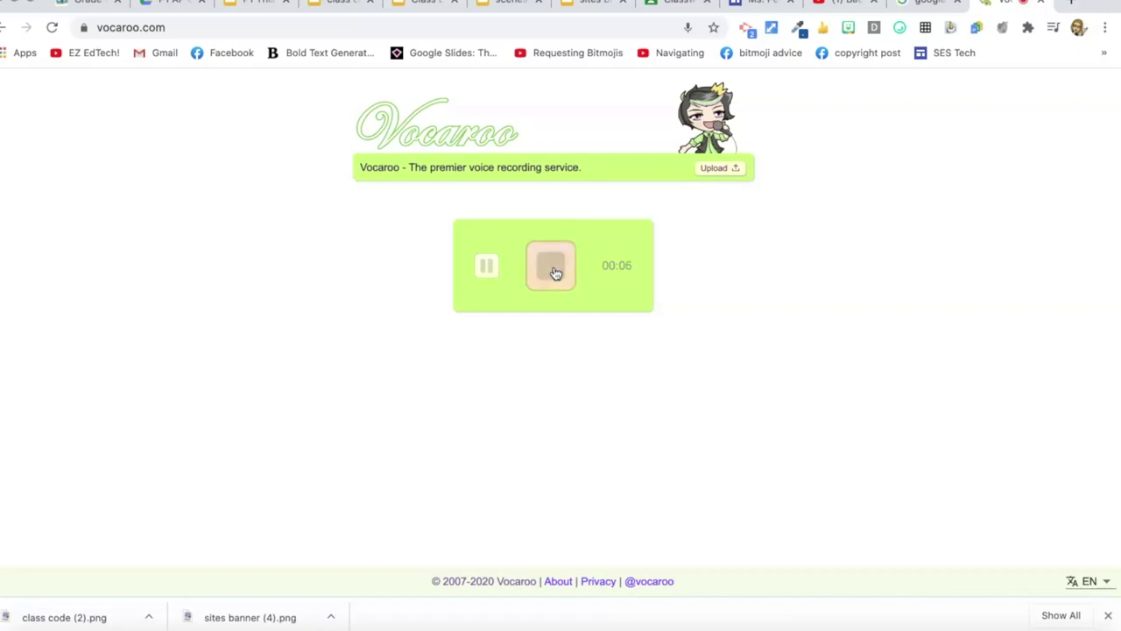
left_click(555, 274)
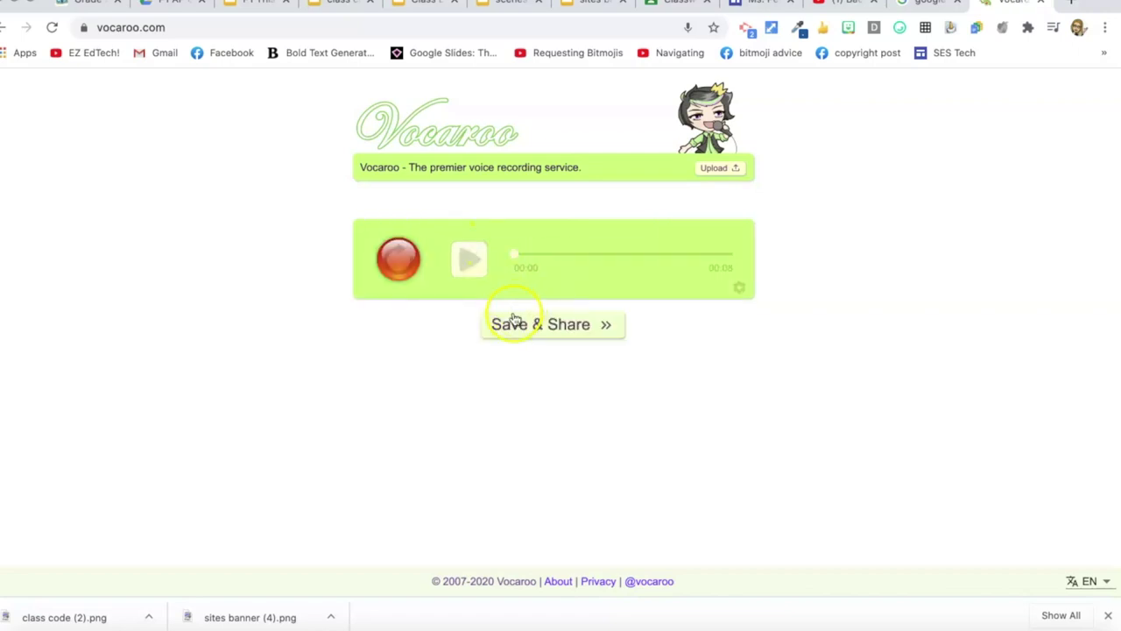
left_click(536, 330)
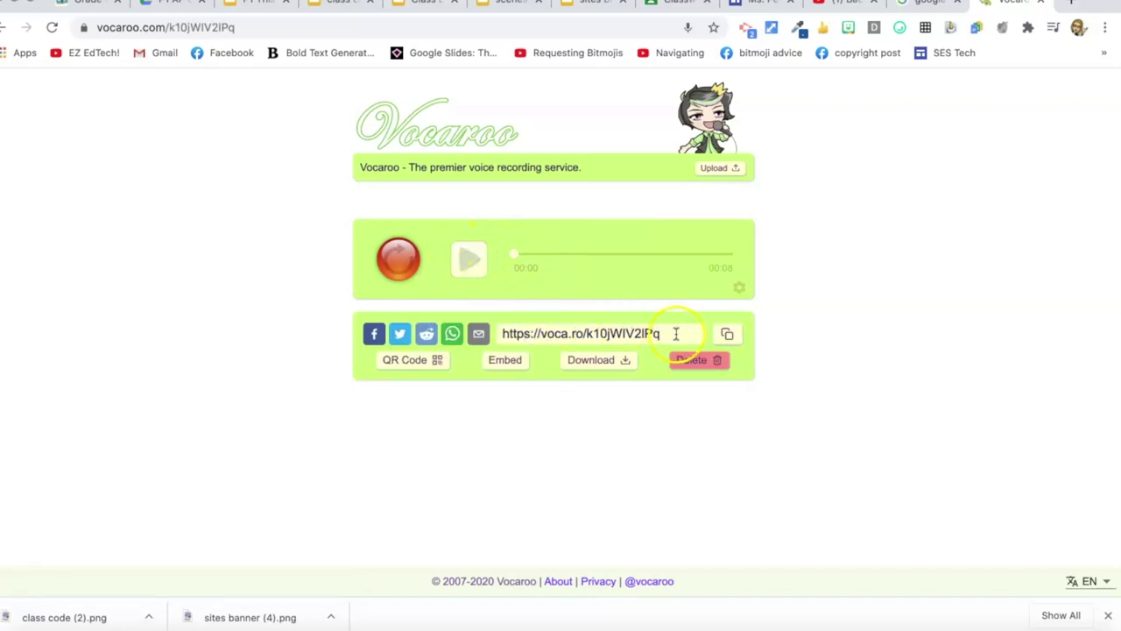
left_click(596, 362)
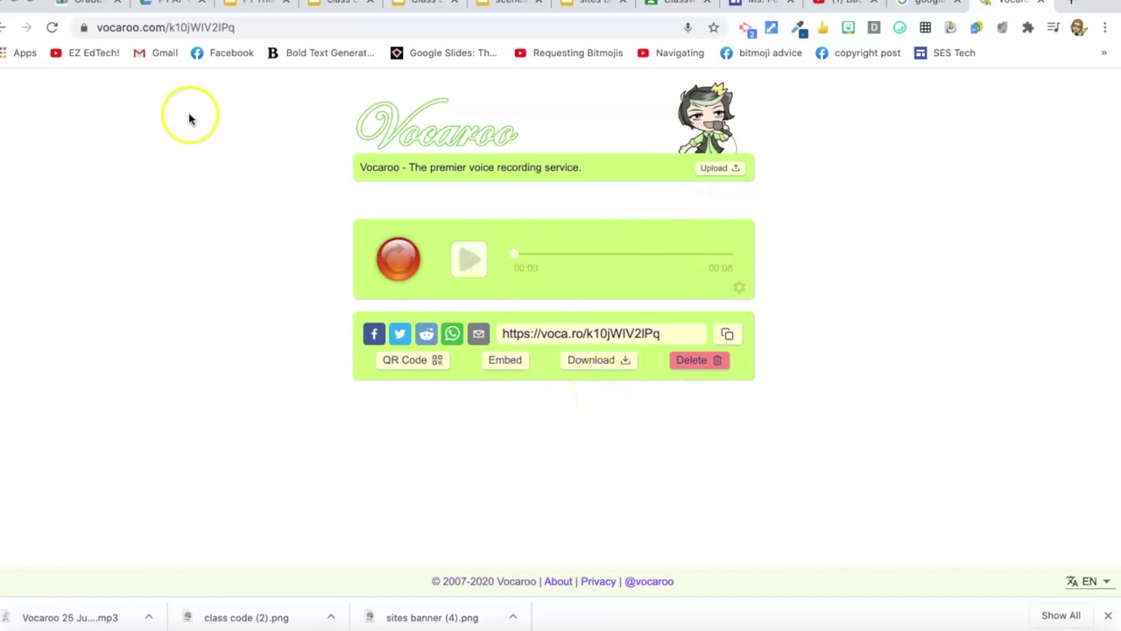
Step: Upload the downloaded Vocaroo mp3 to the P1 AP CSP folder in Google Drive
left_click(167, 5)
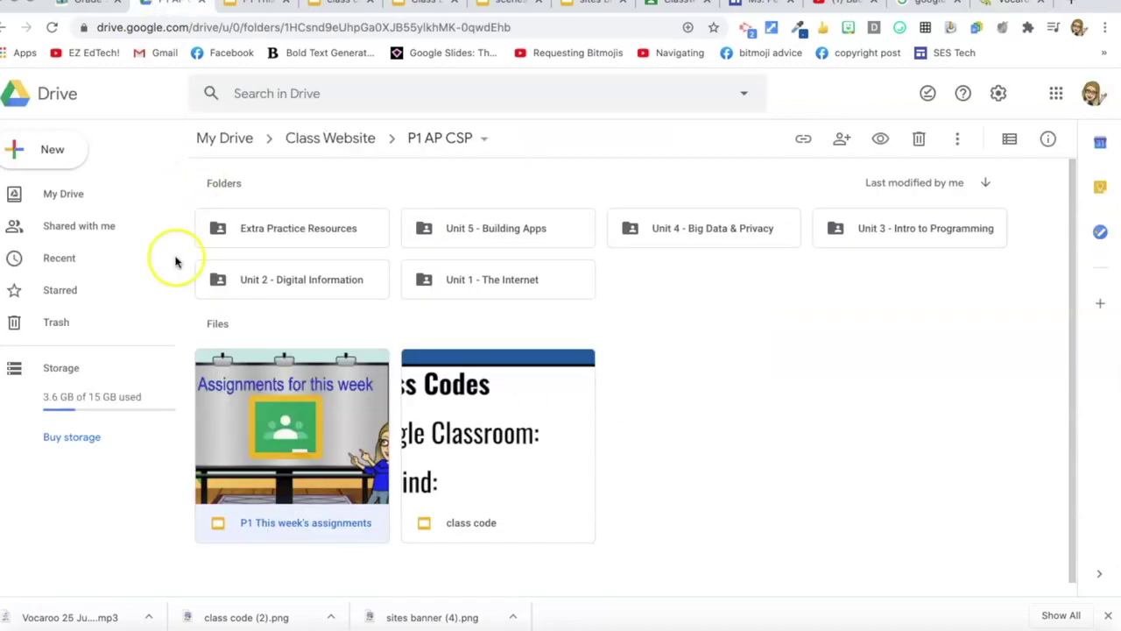
left_click(83, 620)
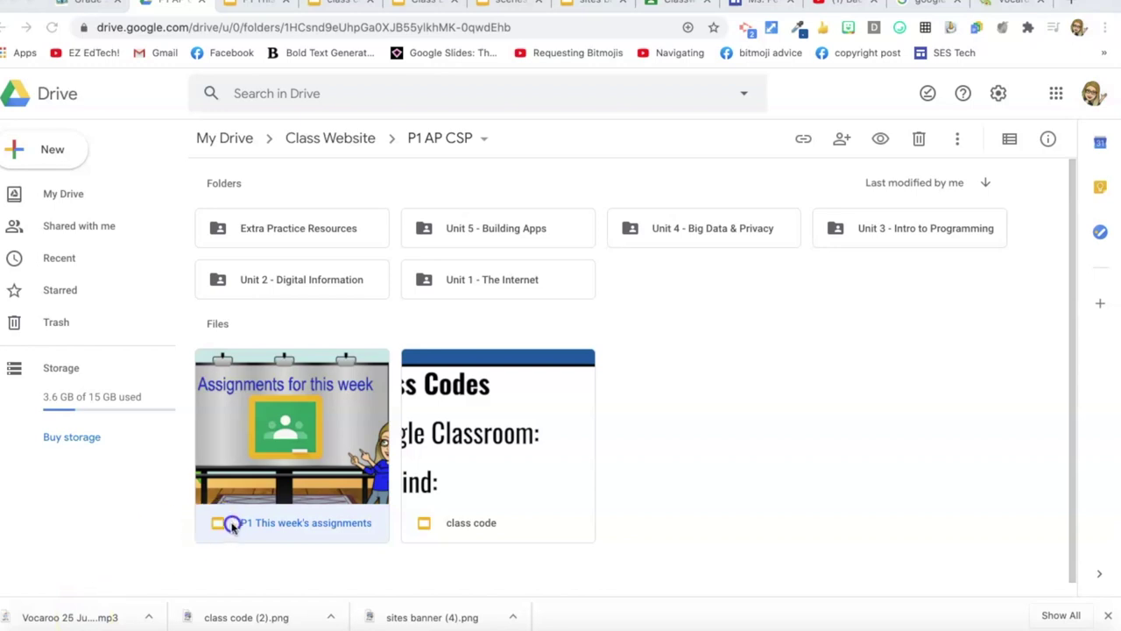
left_click_drag(120, 610, 638, 425)
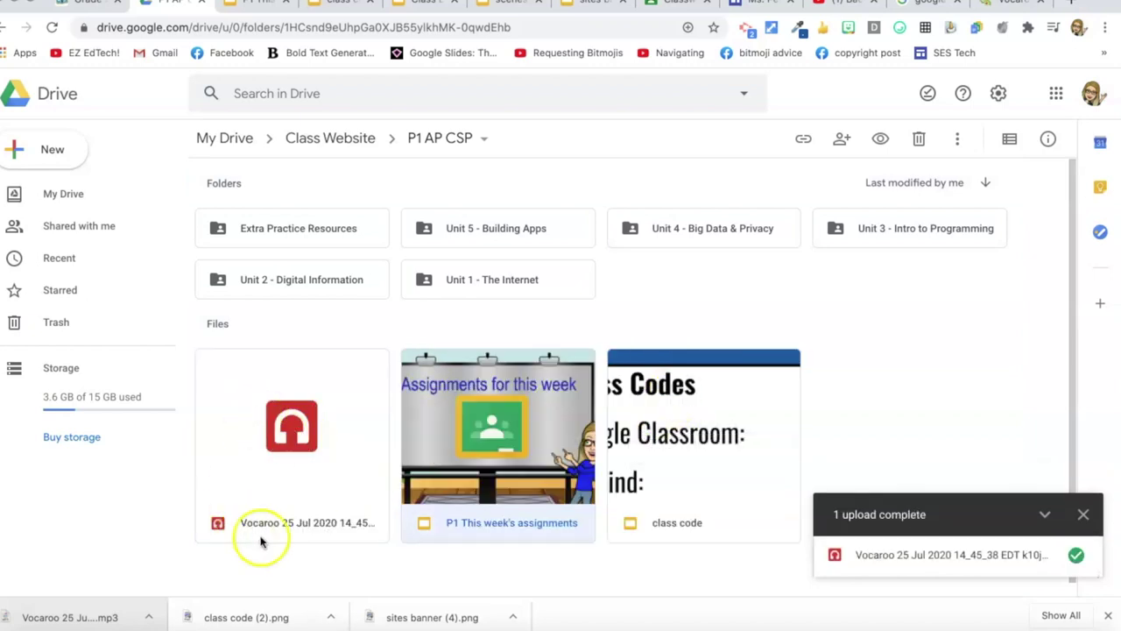
Step: Share the uploaded Vocaroo recording so that anyone with the link can view it
right_click(286, 495)
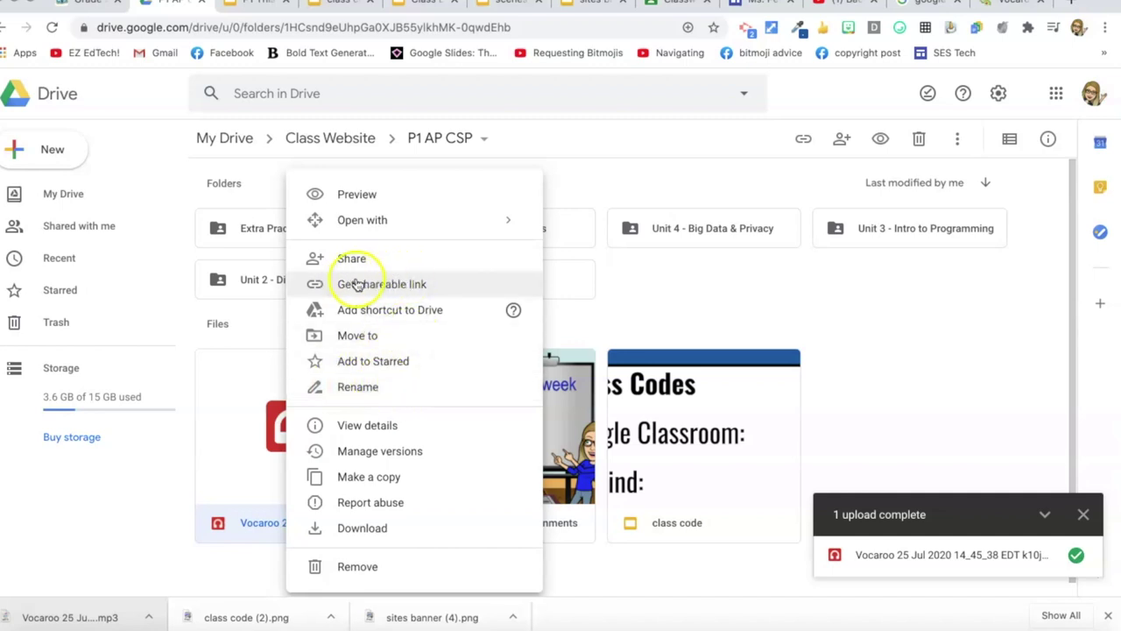
left_click(379, 267)
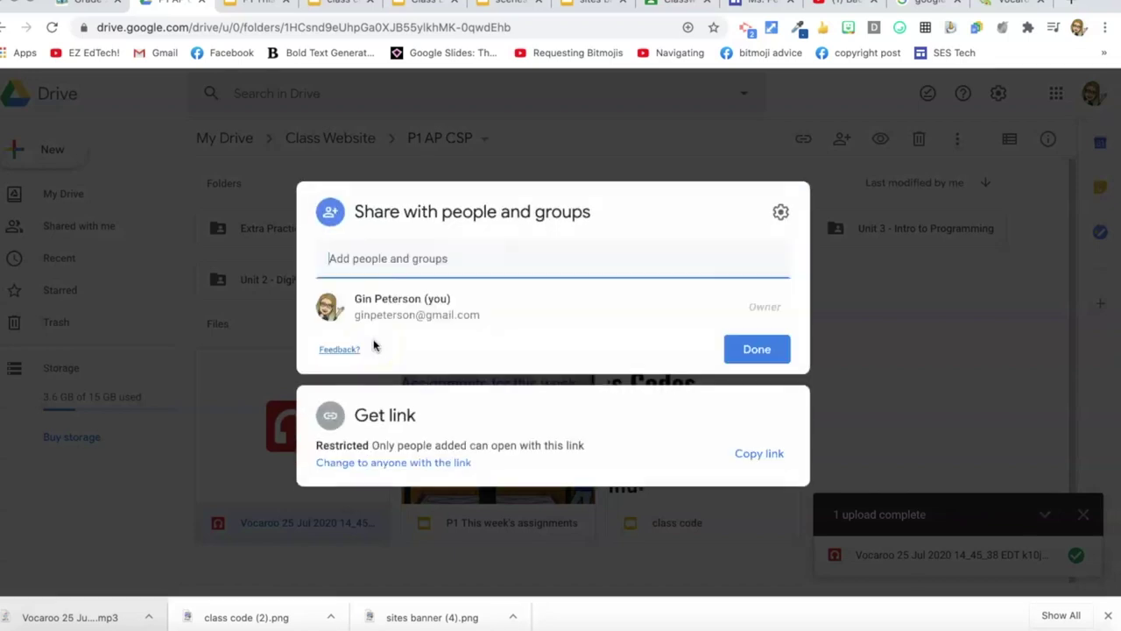
left_click(416, 474)
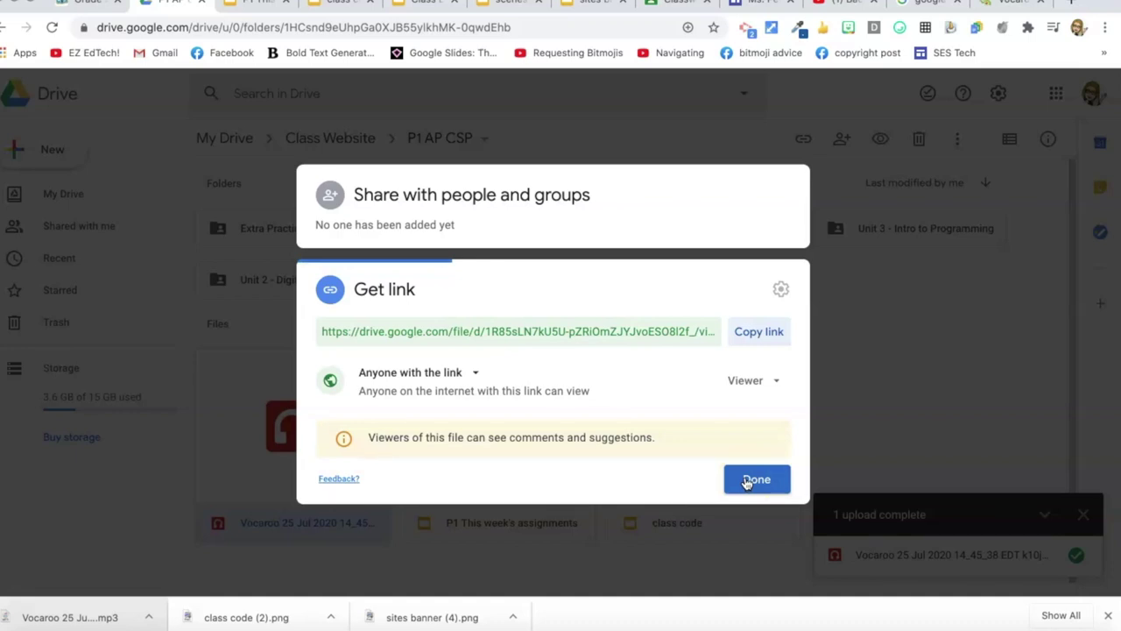
left_click(746, 481)
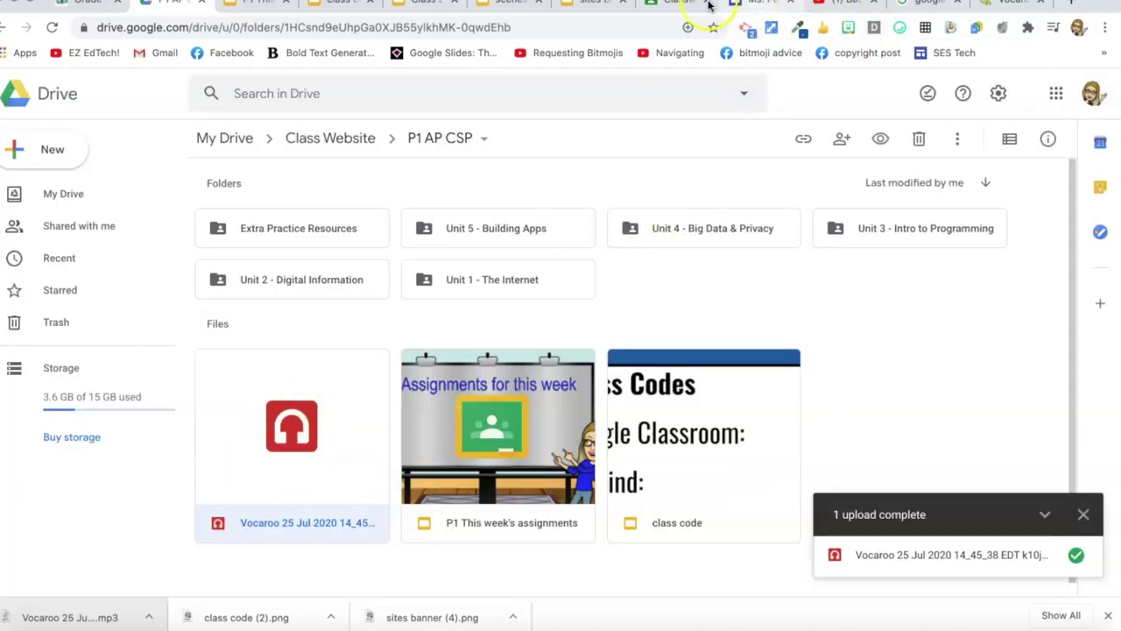
Step: In the P1 This week's assignments presentation, insert the Vocaroo 25 Jul 2020 audio from My Drive and close the format options
left_click(249, 8)
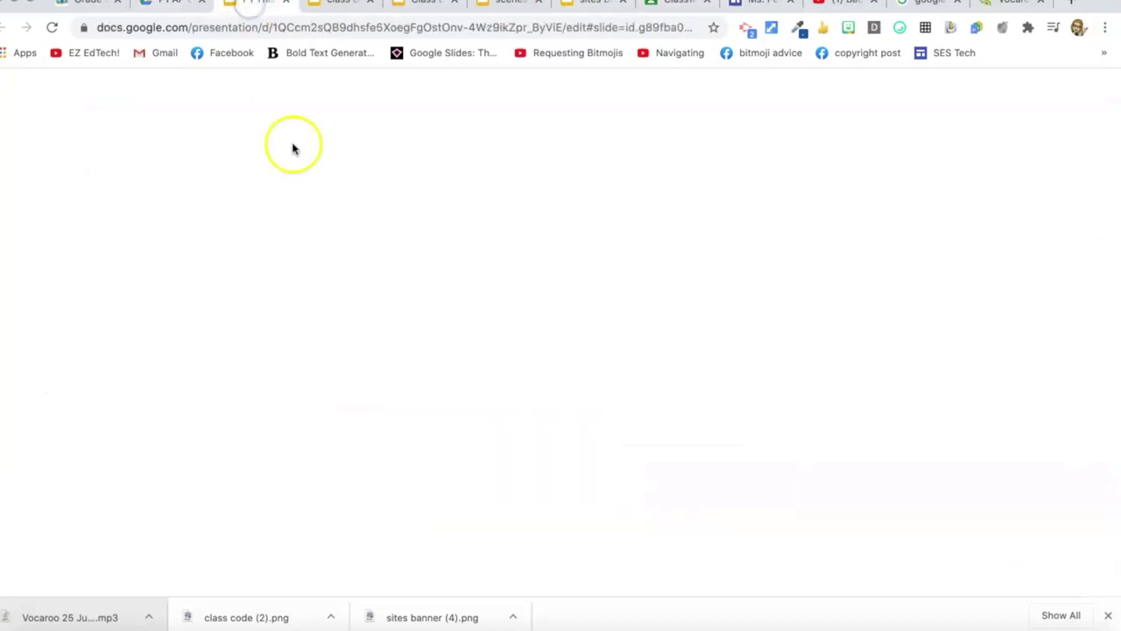
left_click(162, 110)
left_click(180, 185)
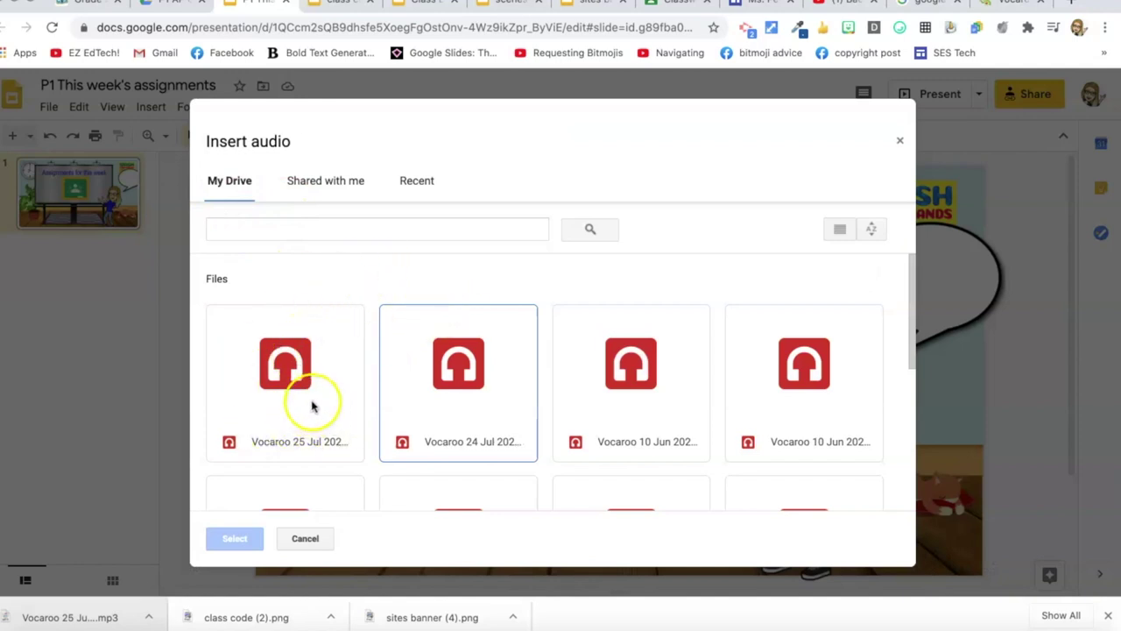
left_click(289, 386)
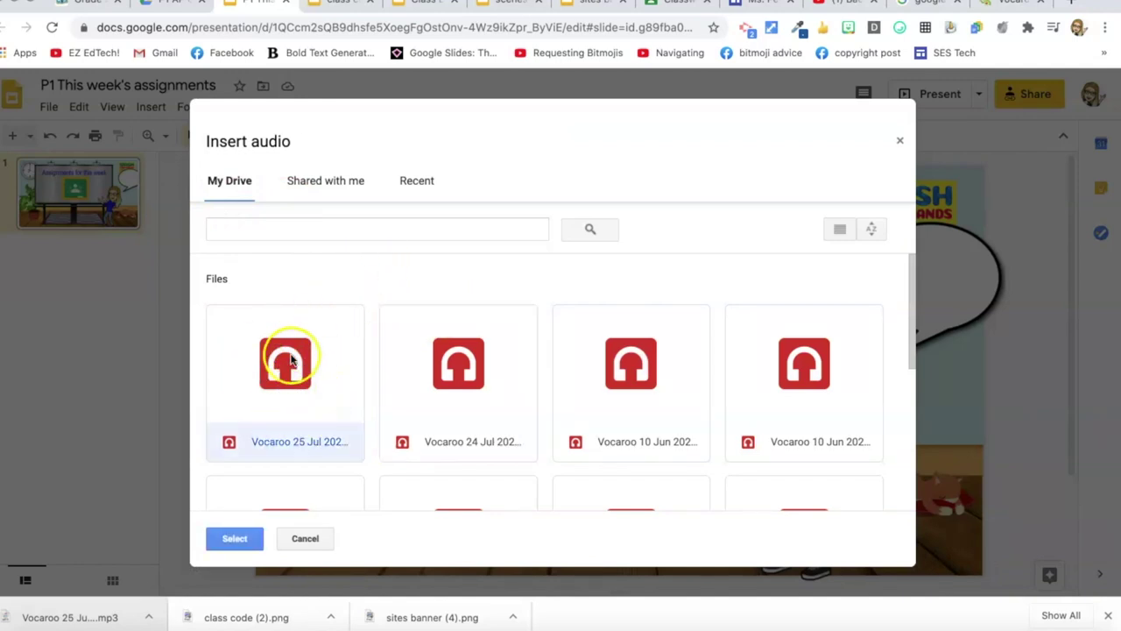
double_click(280, 366)
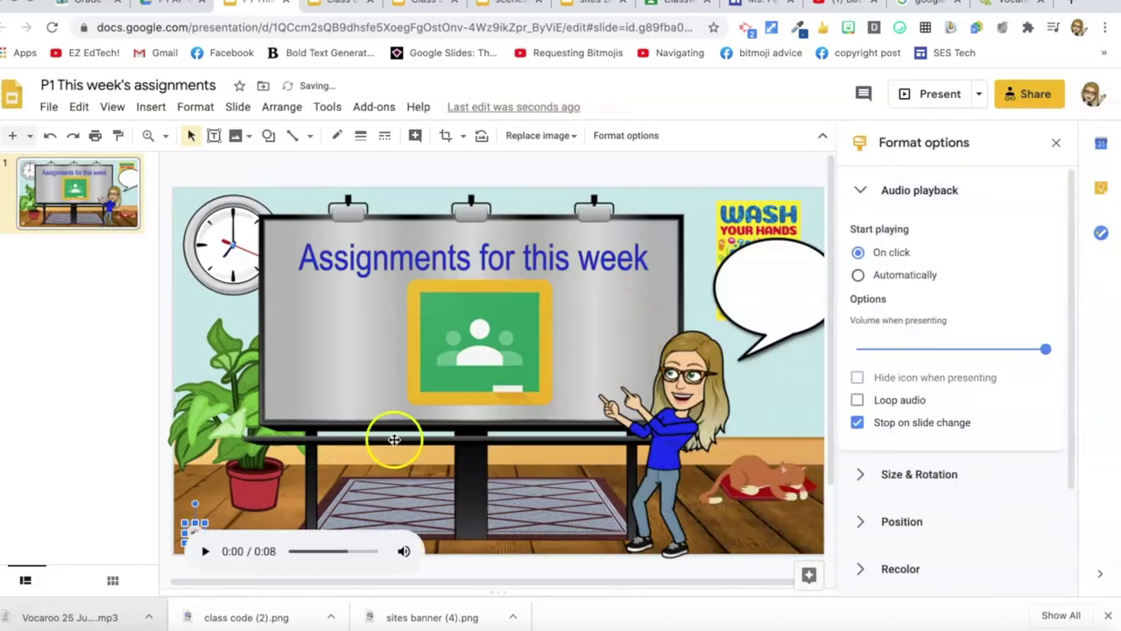
left_click(185, 524)
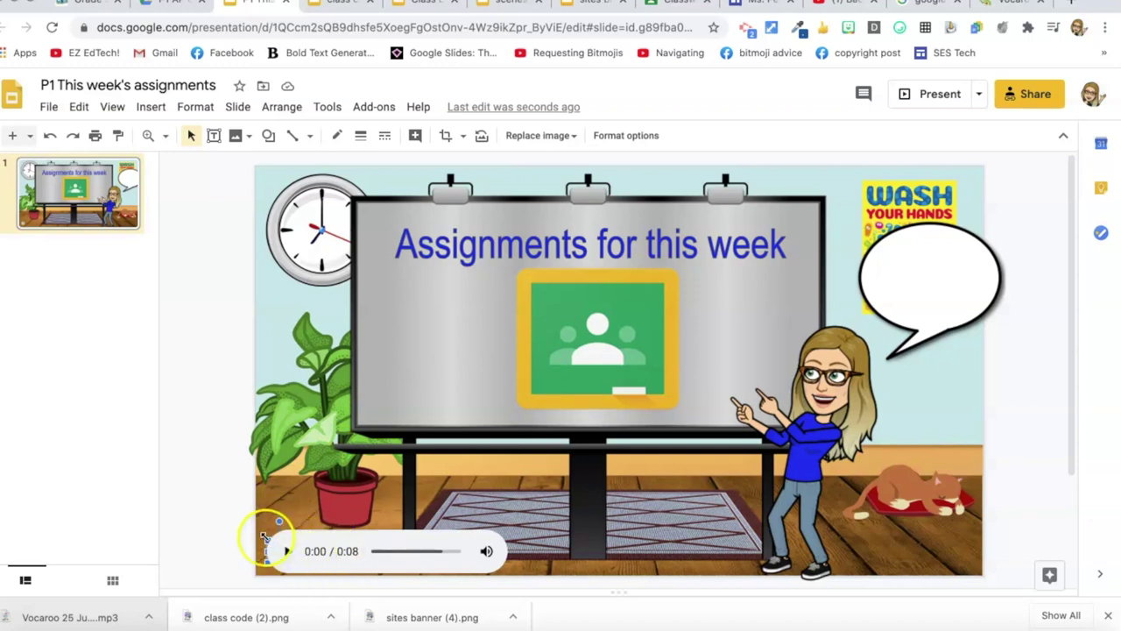
Step: Enlarge the audio icon and centre it inside the Bitmoji's speech bubble
left_click_drag(267, 536, 220, 495)
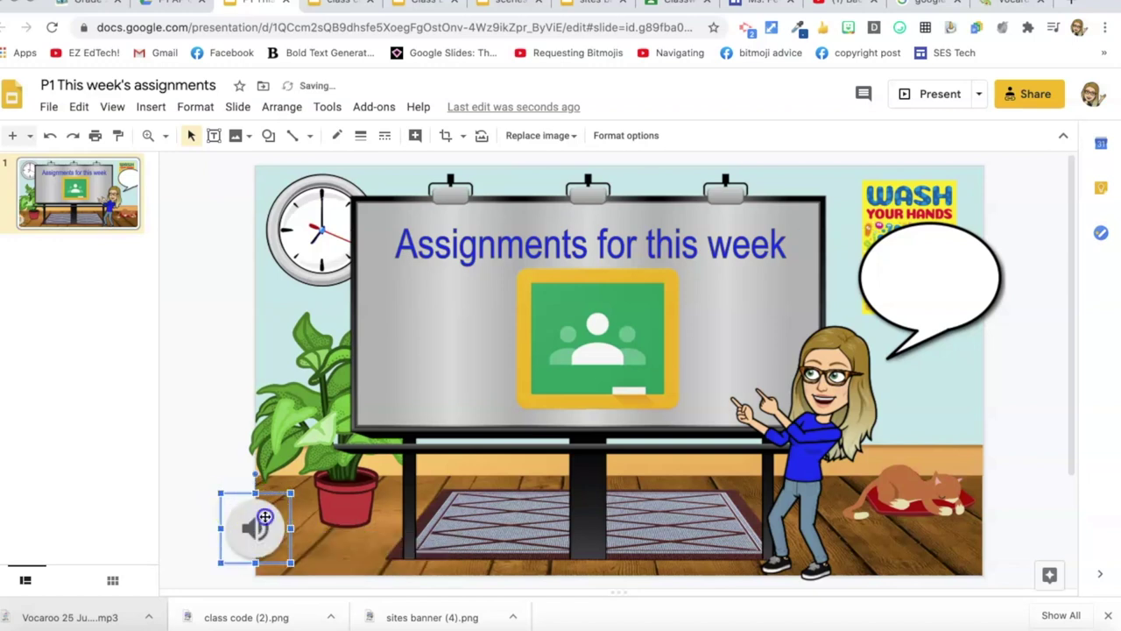
left_click_drag(846, 322, 933, 269)
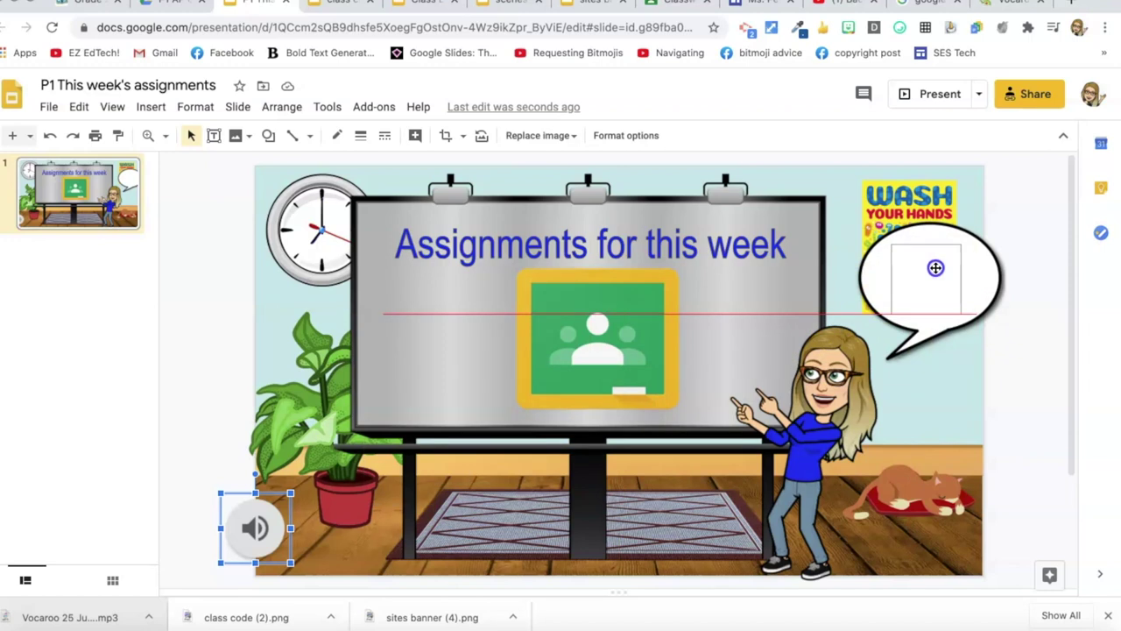
left_click_drag(936, 267, 935, 267)
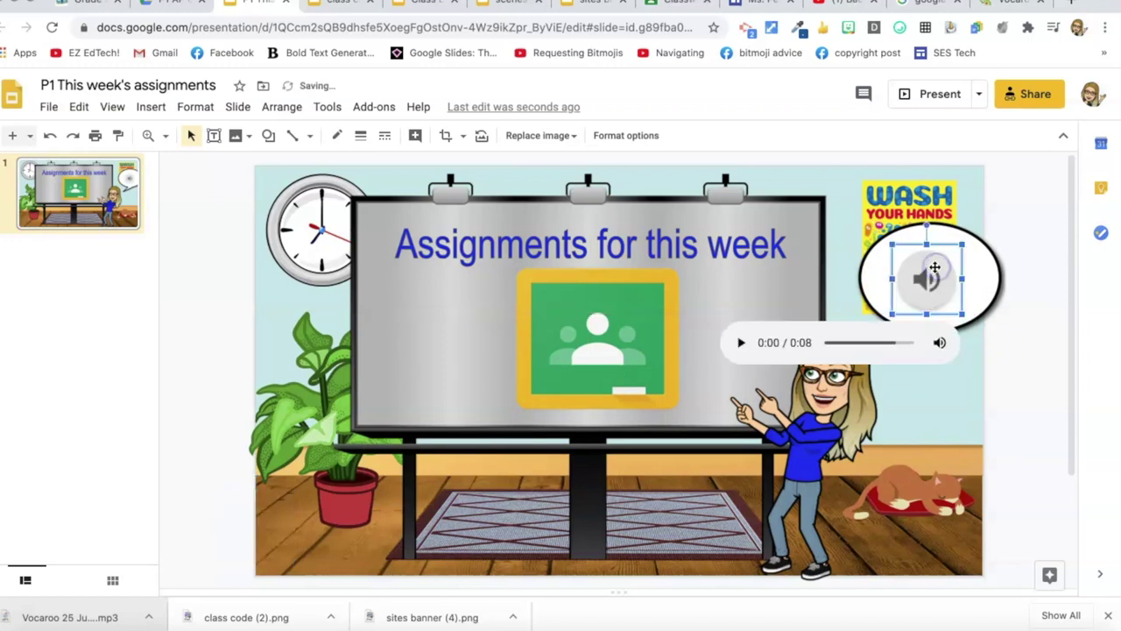
left_click(852, 233)
left_click_drag(932, 278, 932, 278)
left_click(846, 232)
left_click(888, 370)
left_click(832, 242)
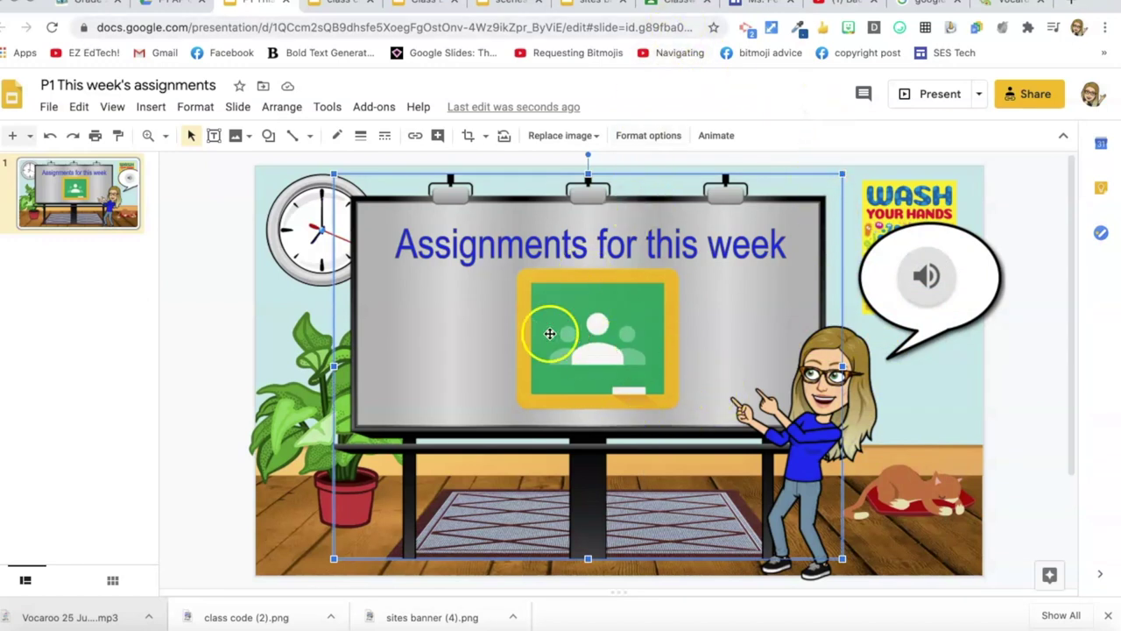
Step: Share the P1 This week's assignments presentation so that anyone with the link can view it
left_click(313, 321)
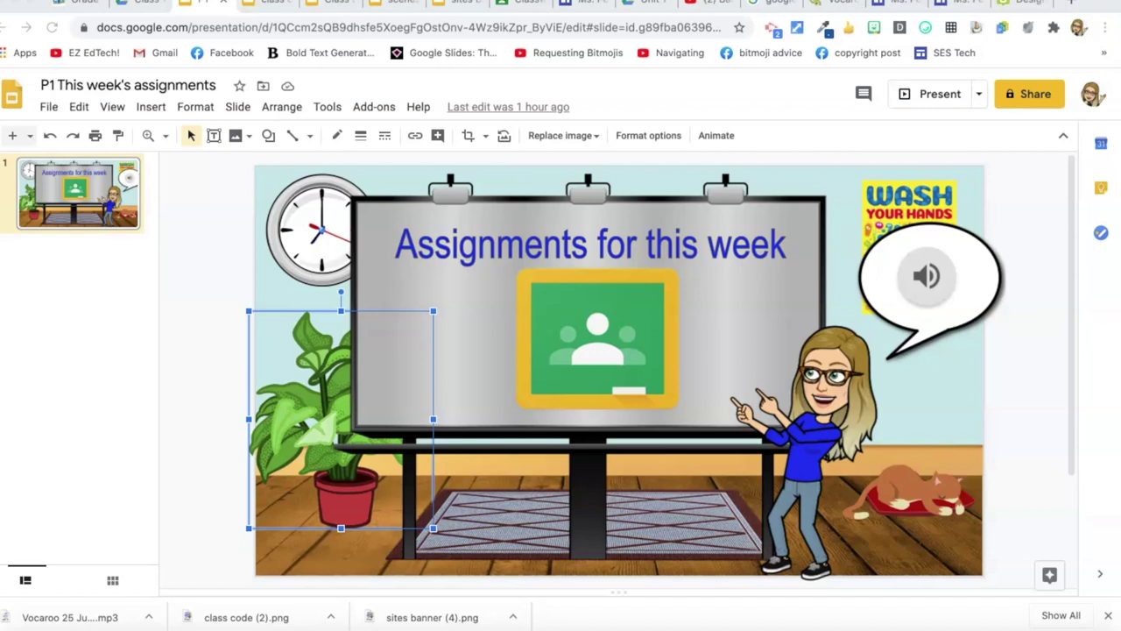
left_click(1027, 97)
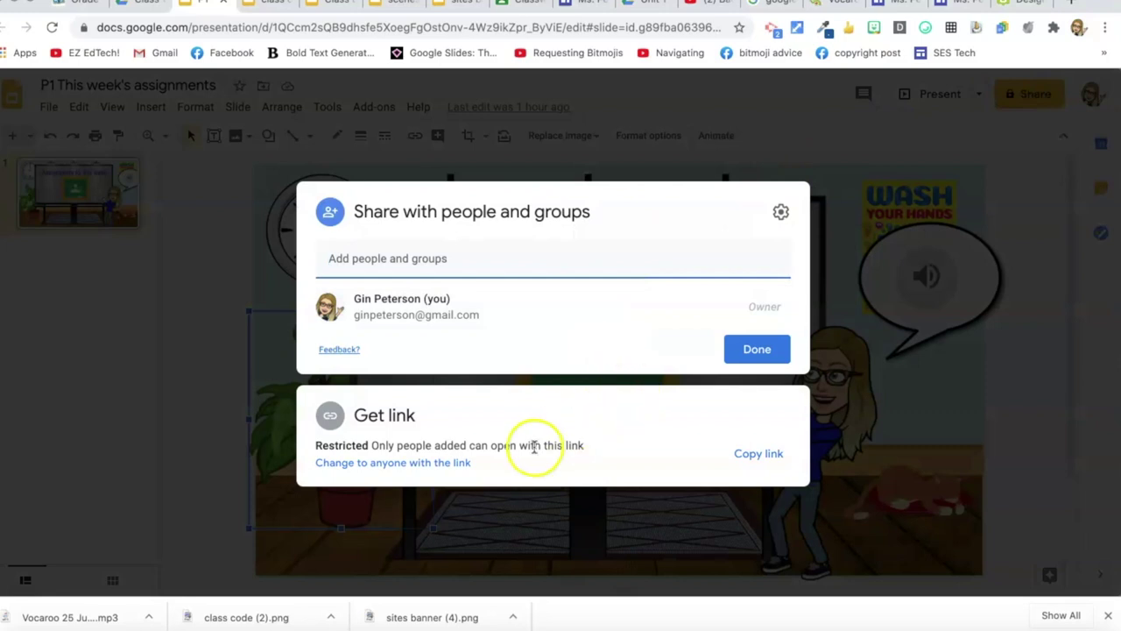
left_click(393, 465)
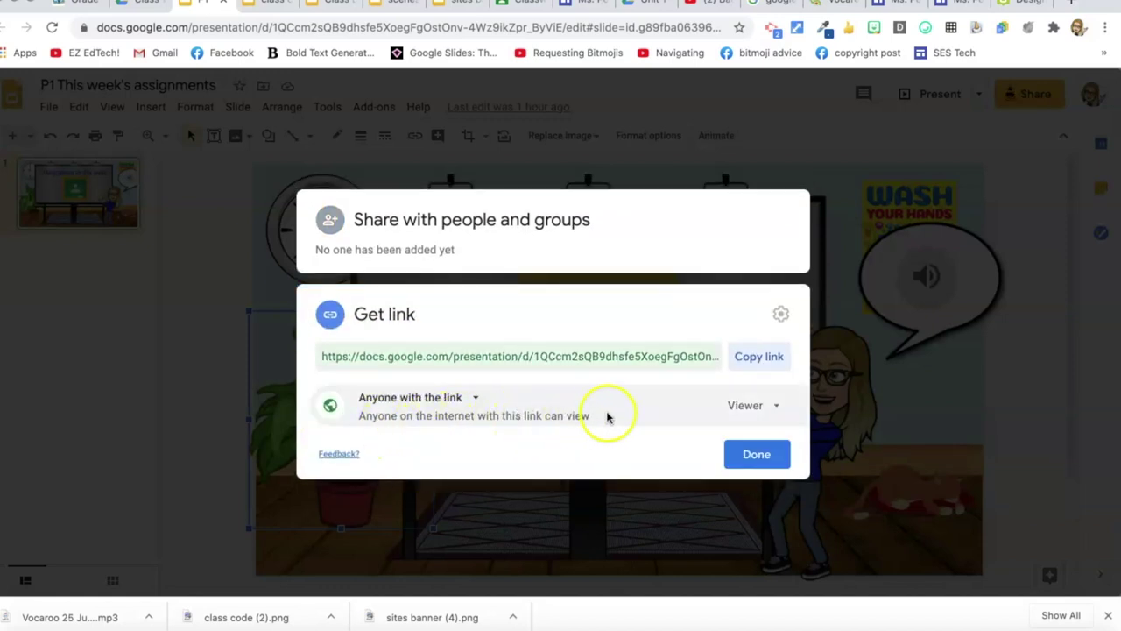
left_click(757, 456)
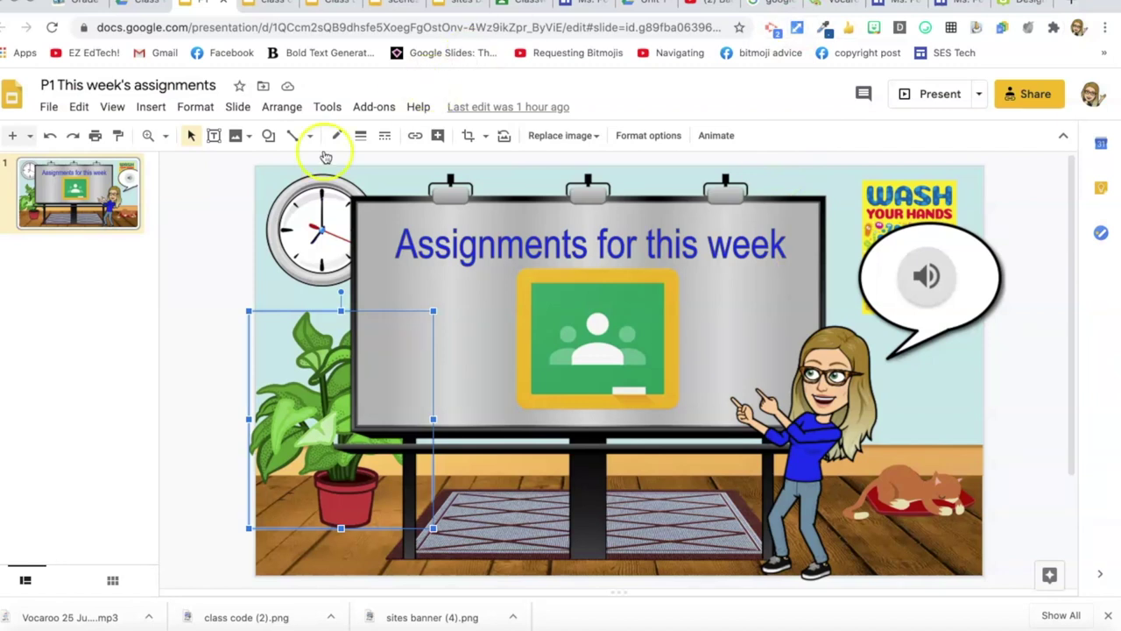
Step: In the Google Sites editor, insert the P1 This week's assignments presentation from the recent Drive files into the Period 1 page
left_click(751, 7)
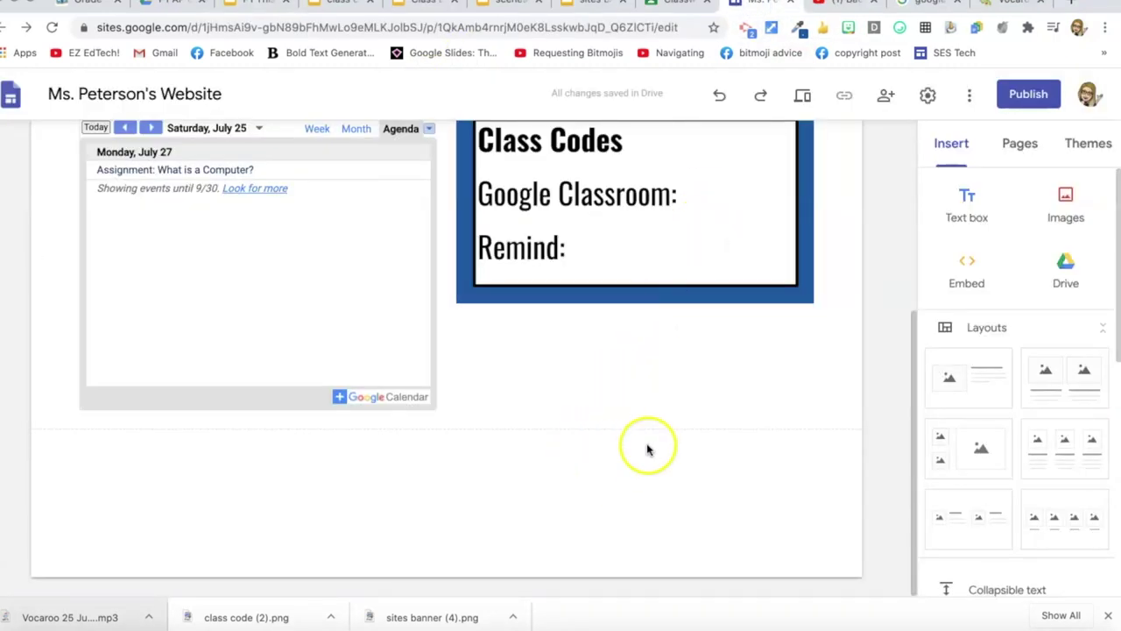
left_click(1066, 263)
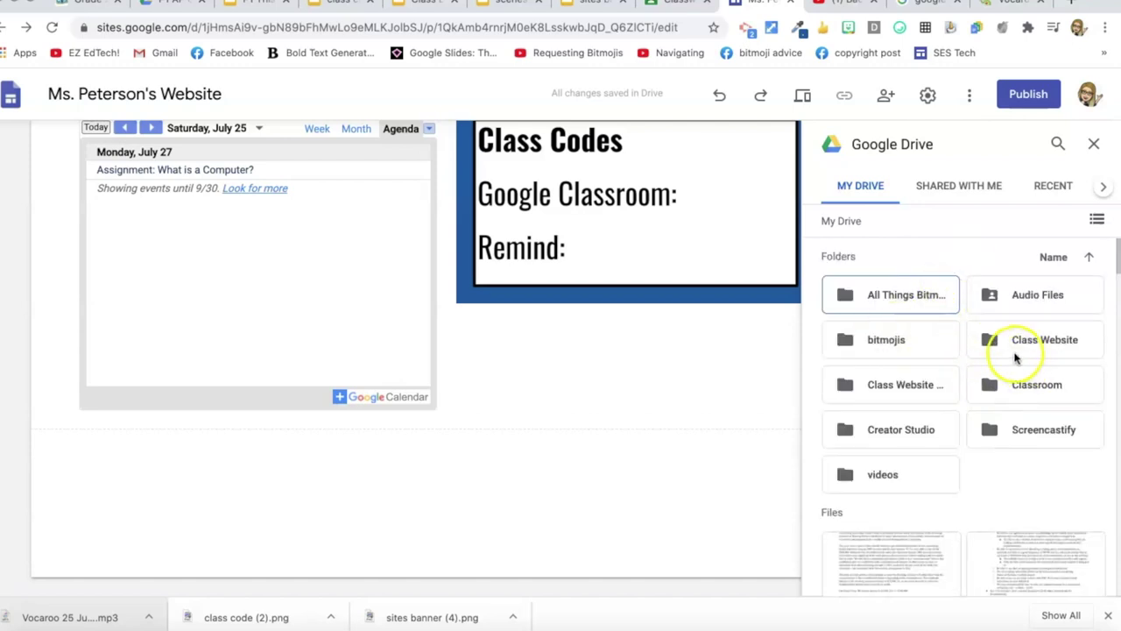
left_click(1047, 189)
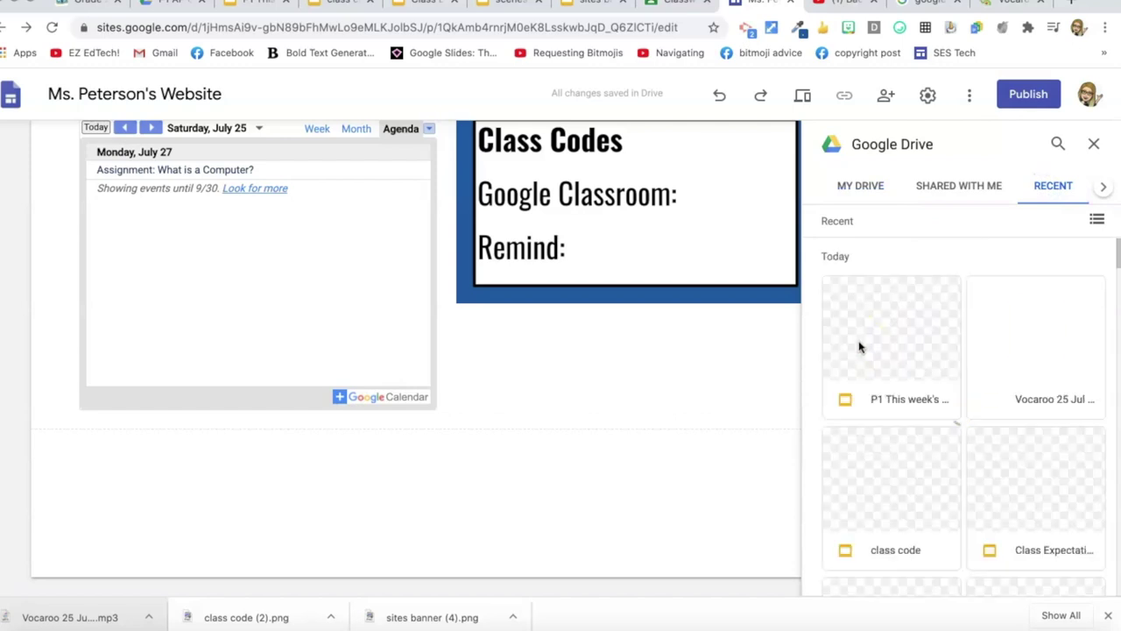
double_click(880, 345)
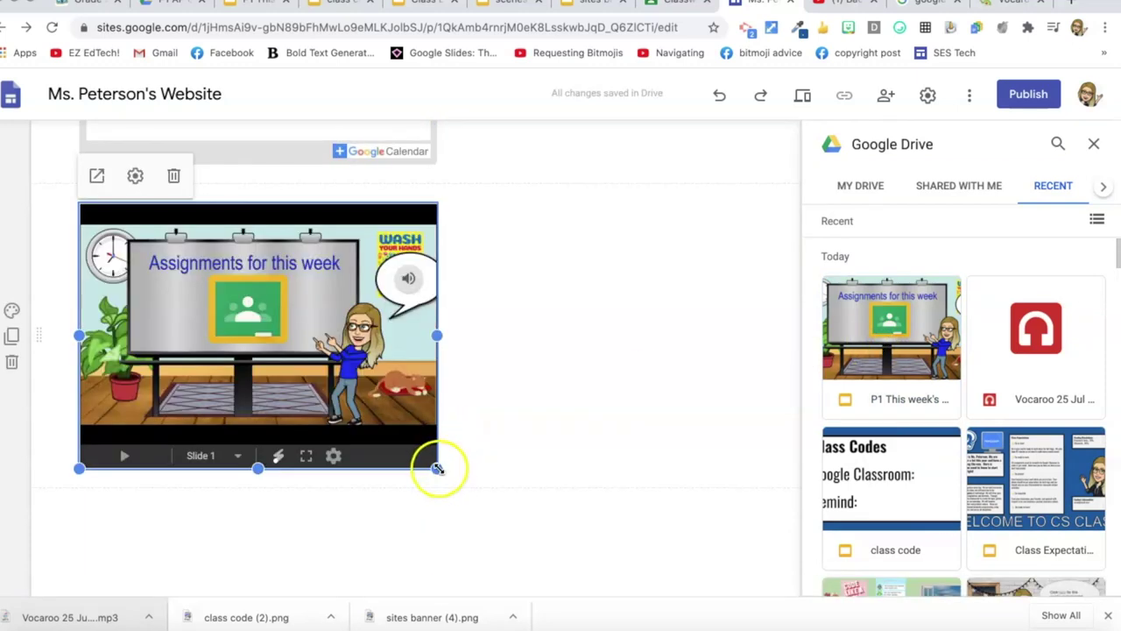
Step: Enlarge the embedded assignments slideshow to the full content width of the page and close the Drive file picker
left_click_drag(497, 487, 721, 400)
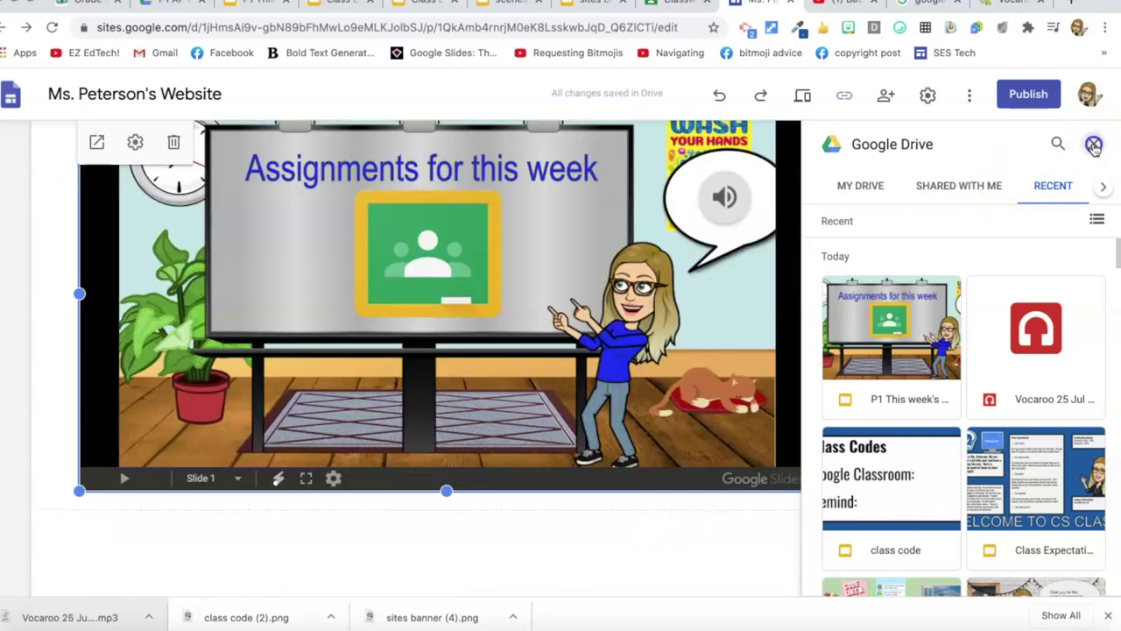
left_click(1094, 145)
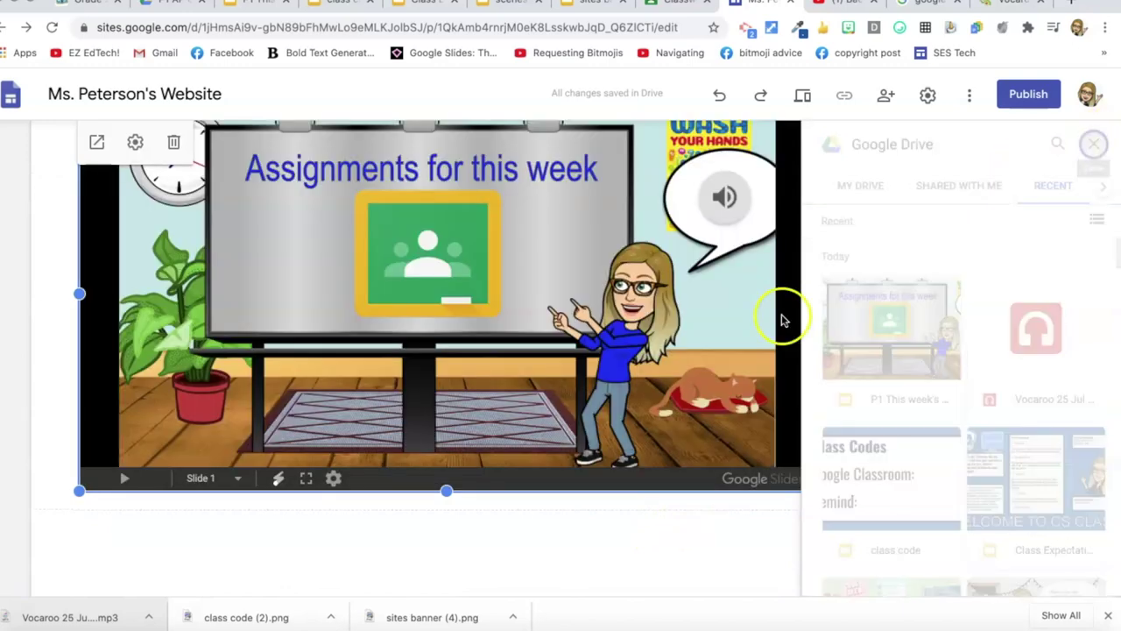
scroll(608, 370, "up", 4)
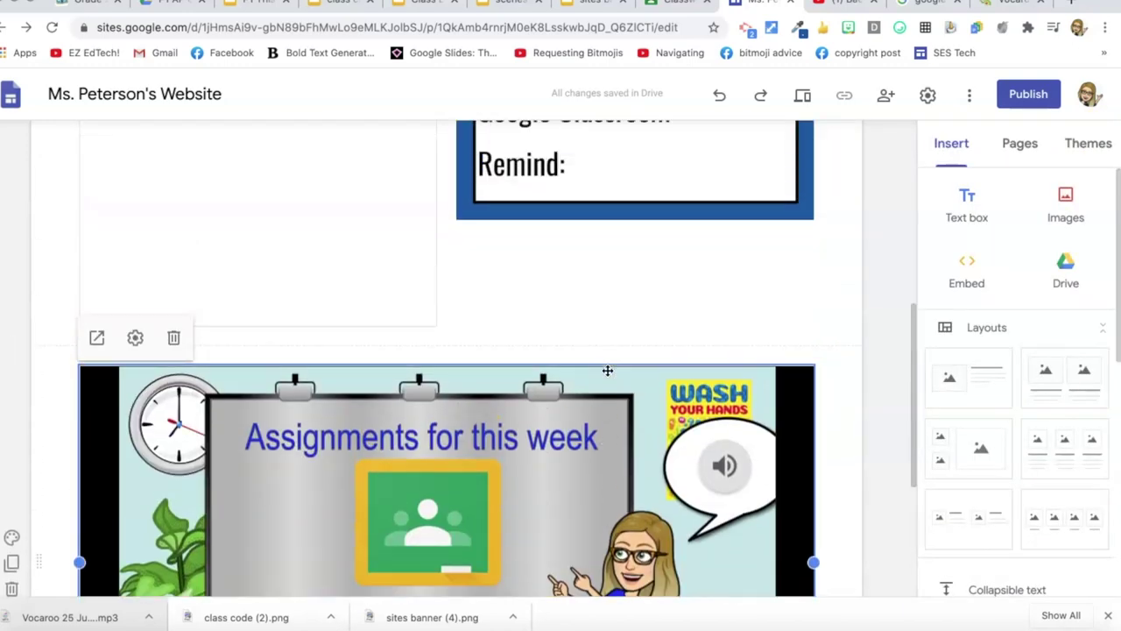
scroll(608, 371, "down", 2)
scroll(607, 370, "down", 3)
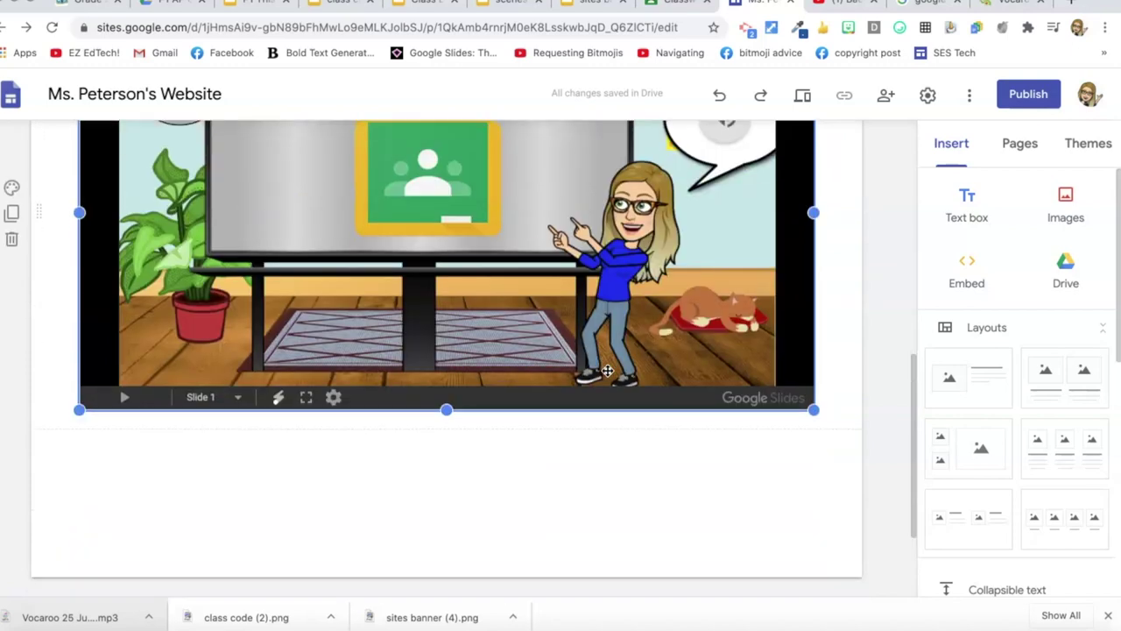
left_click(714, 471)
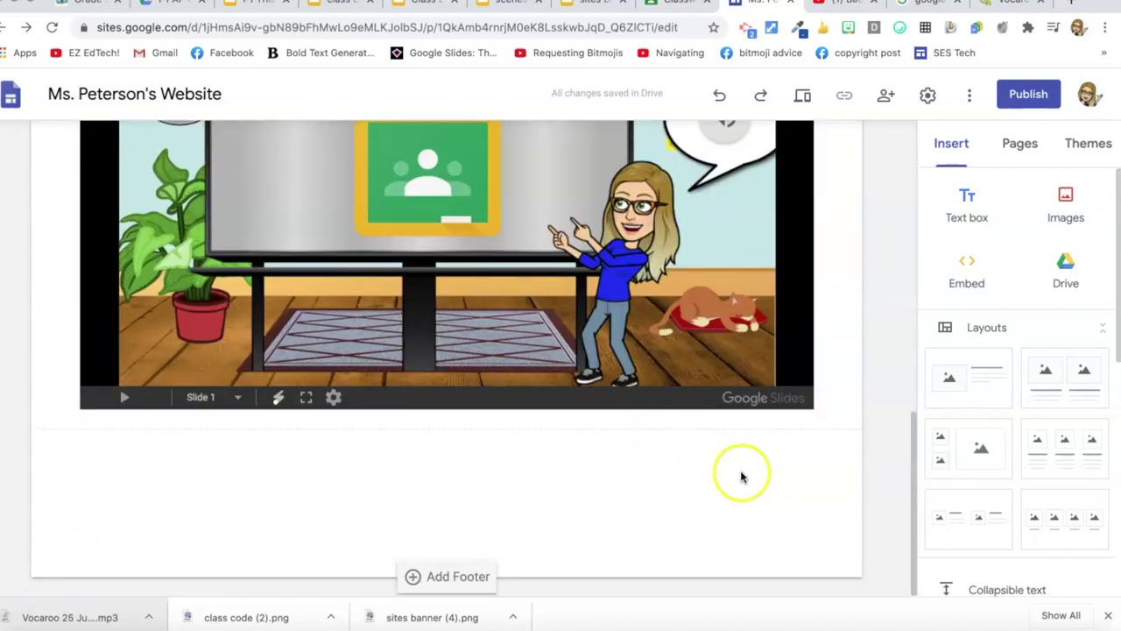
Step: In Google Drive, create a folder named "Unit 1 - The Internet" inside the Class Website Demo folder
scroll(934, 508, "down", 5)
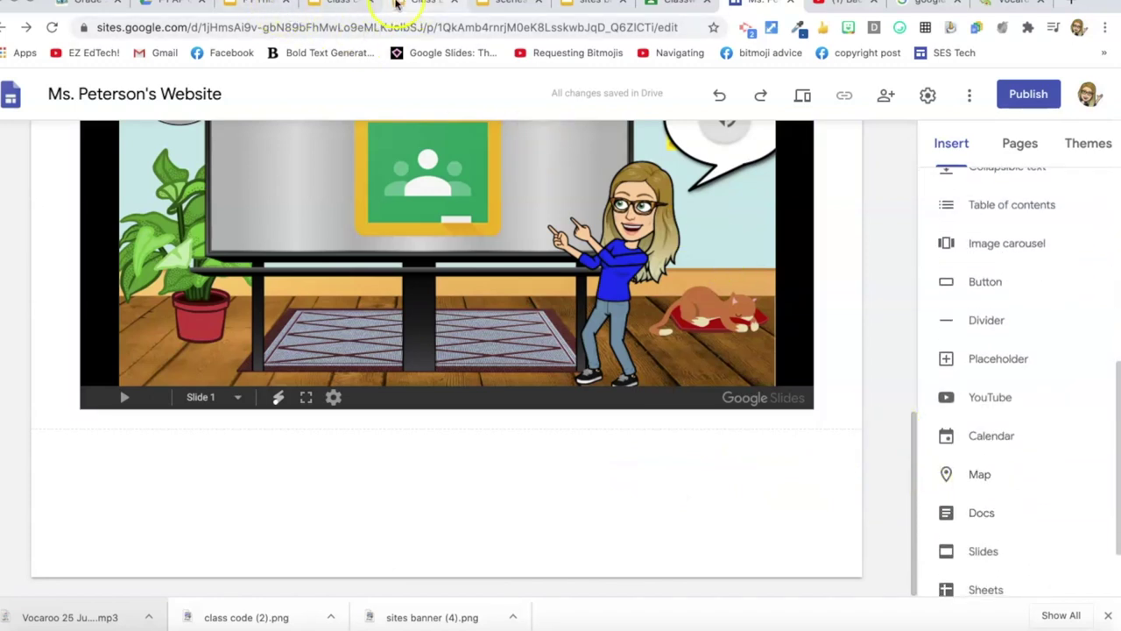
left_click(170, 4)
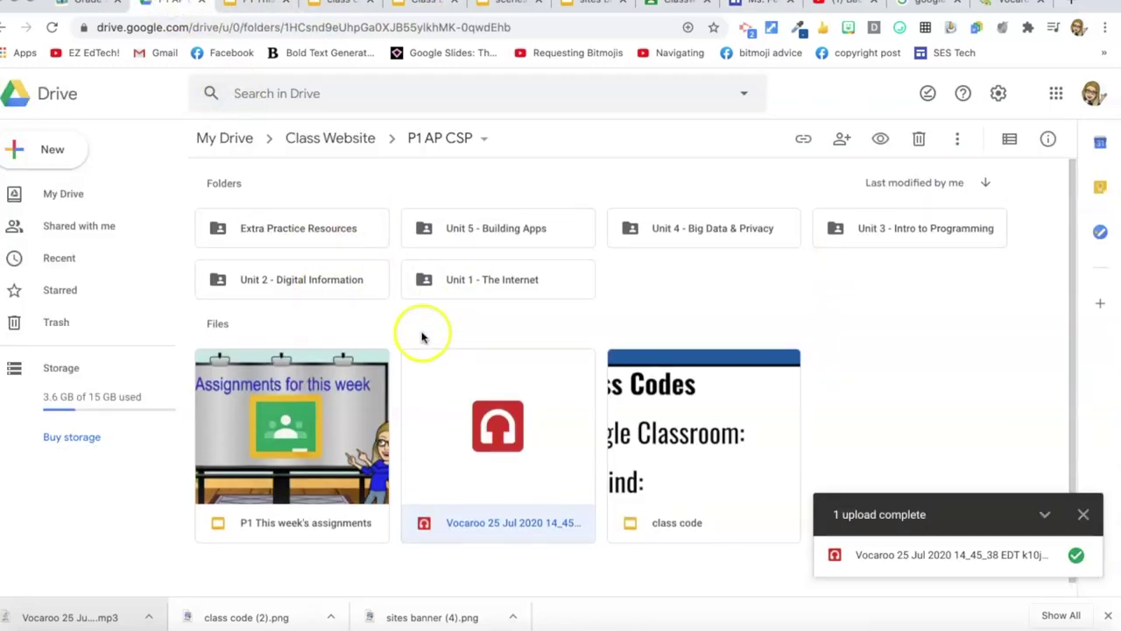
left_click(229, 139)
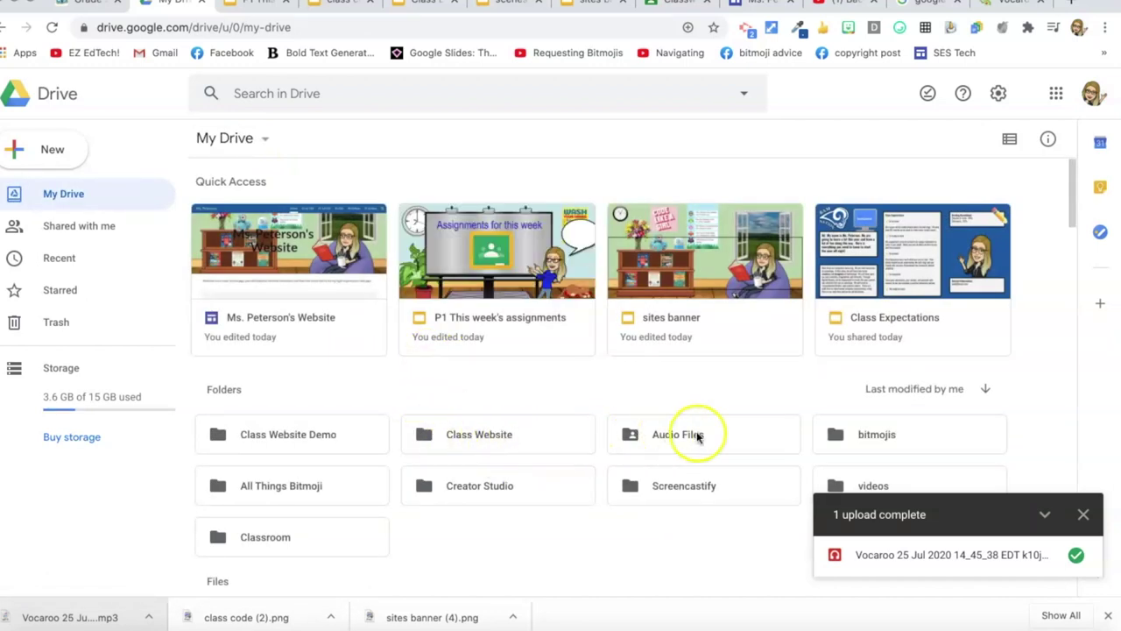
double_click(295, 438)
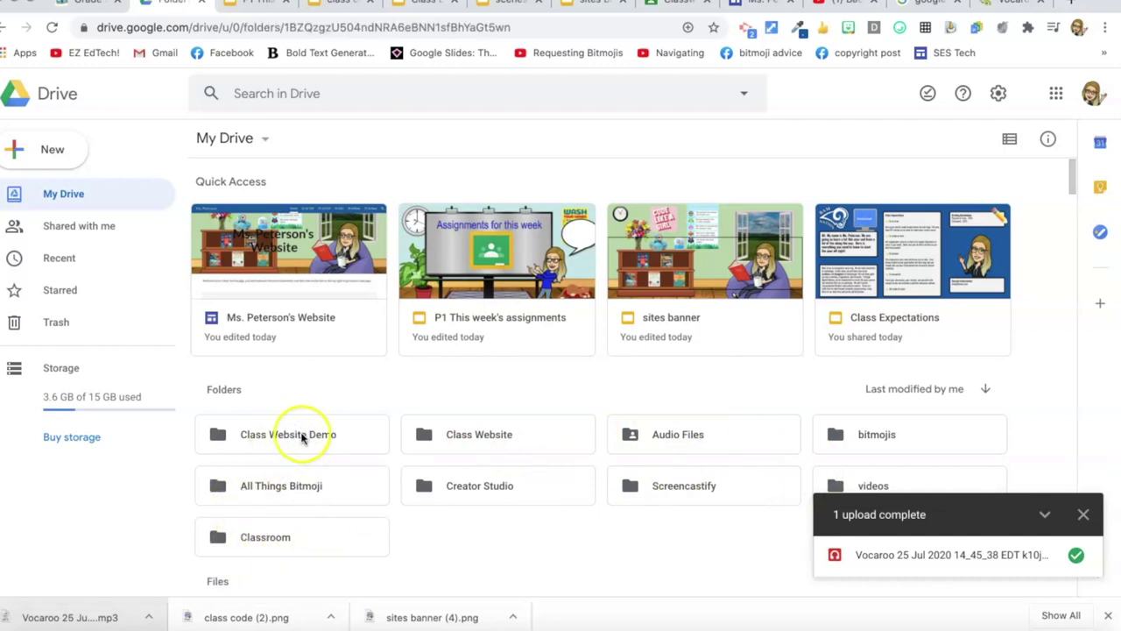
right_click(478, 252)
left_click(508, 277)
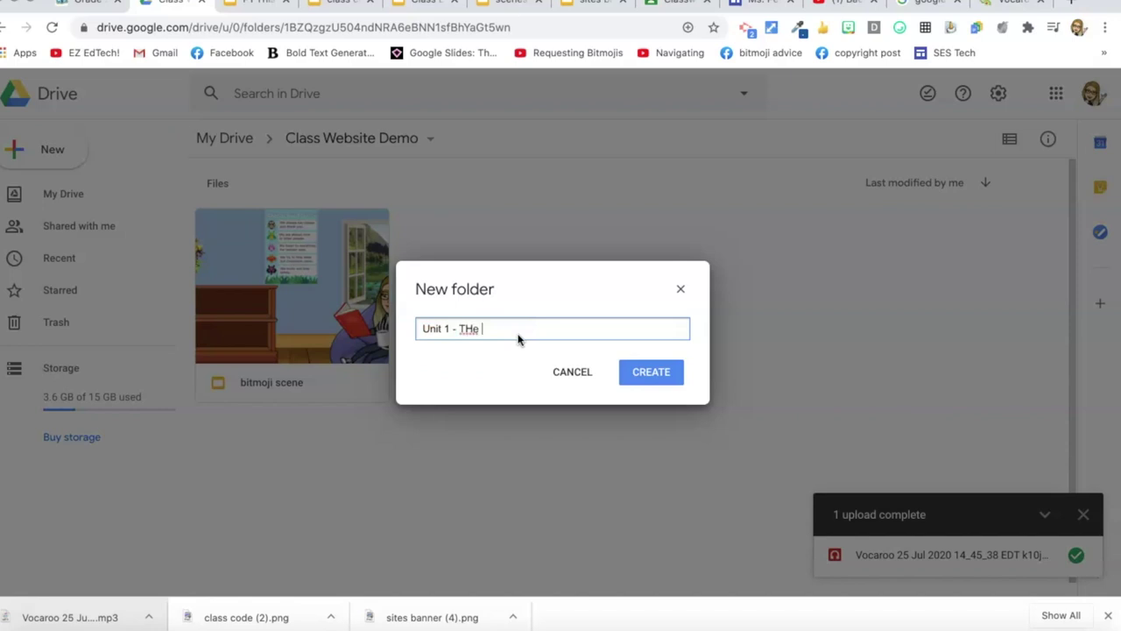
left_click(652, 371)
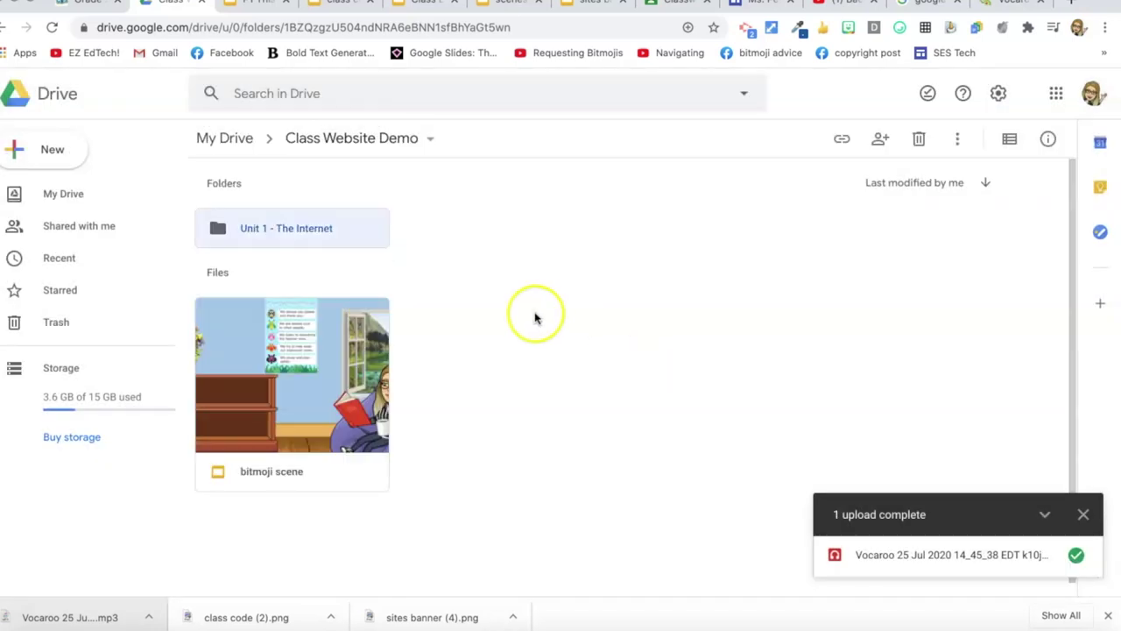
Step: Share the Unit 1 - The Internet folder with anyone who has the link as viewer, and copy its link
right_click(295, 230)
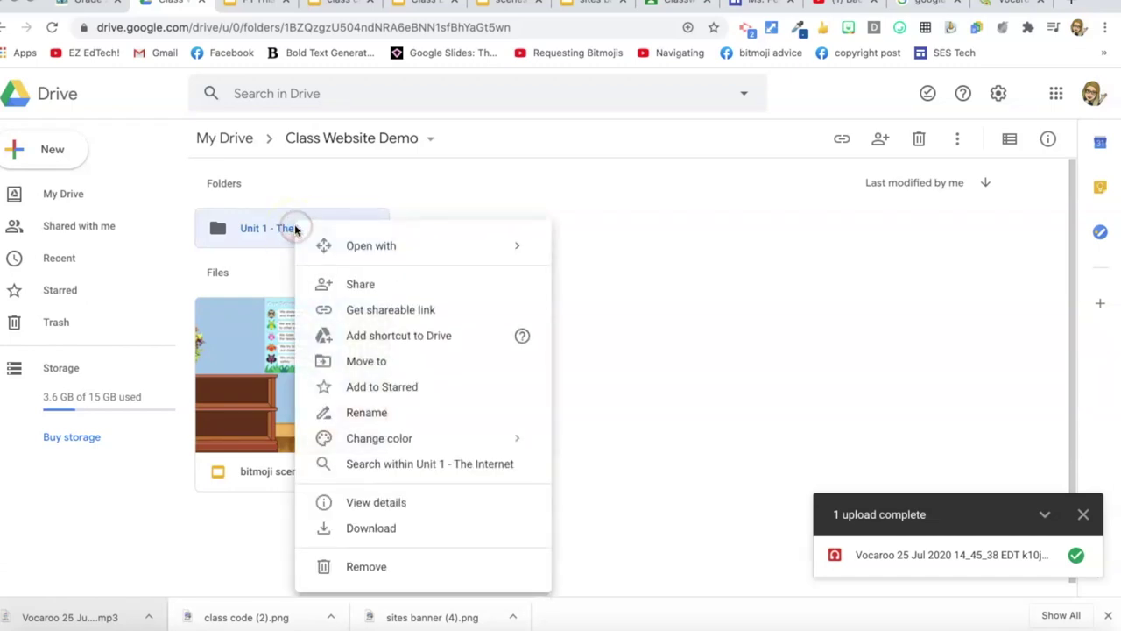
left_click(339, 286)
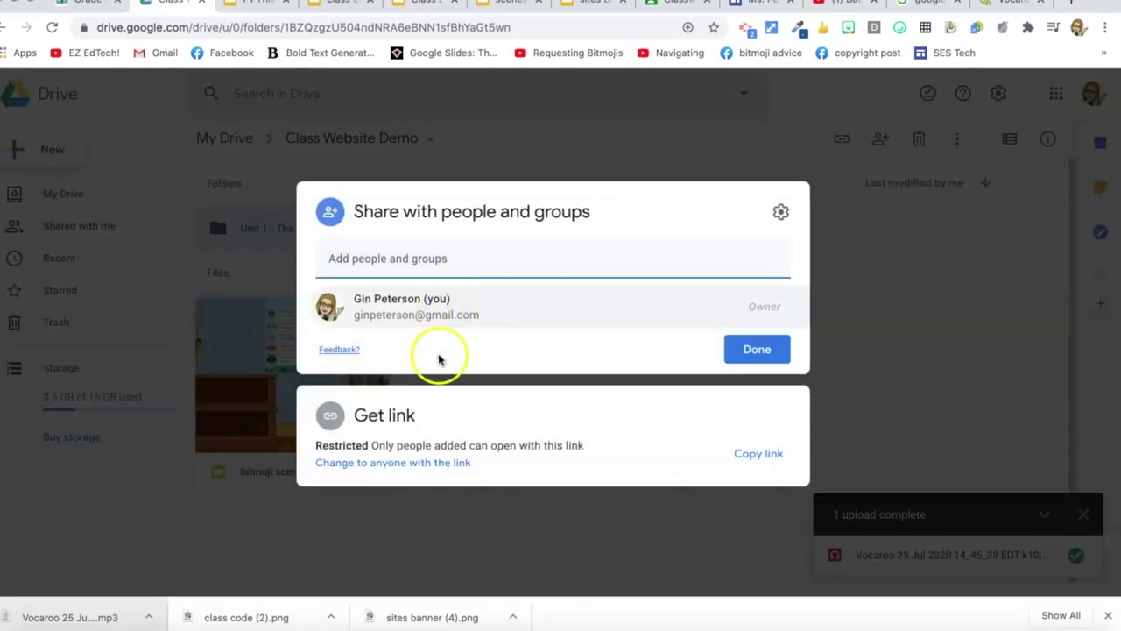
left_click(433, 462)
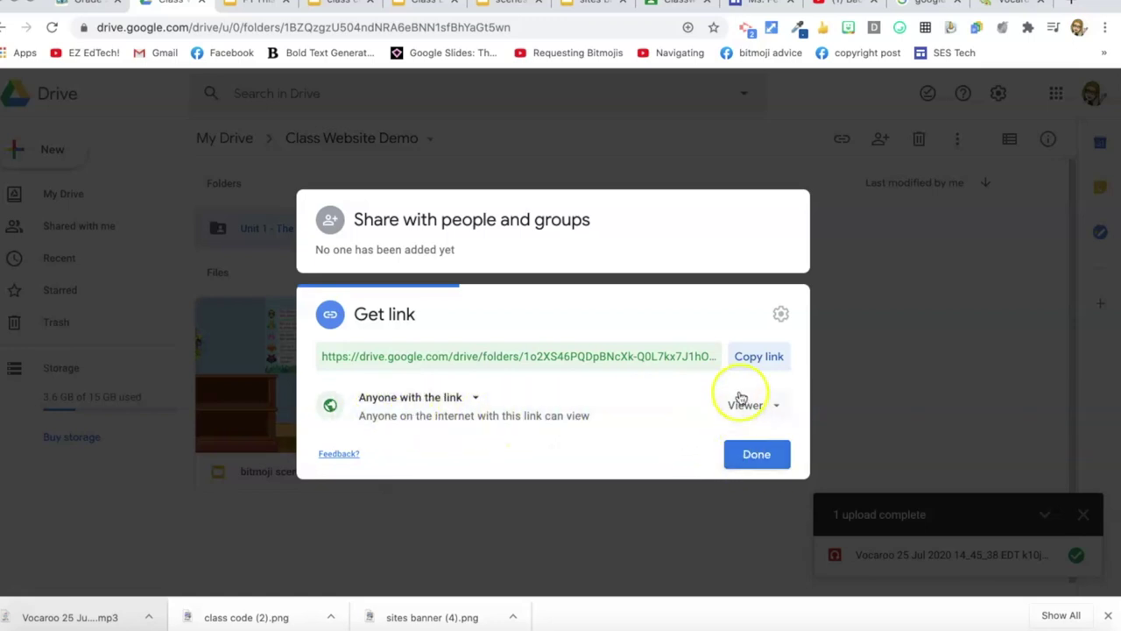
left_click(746, 359)
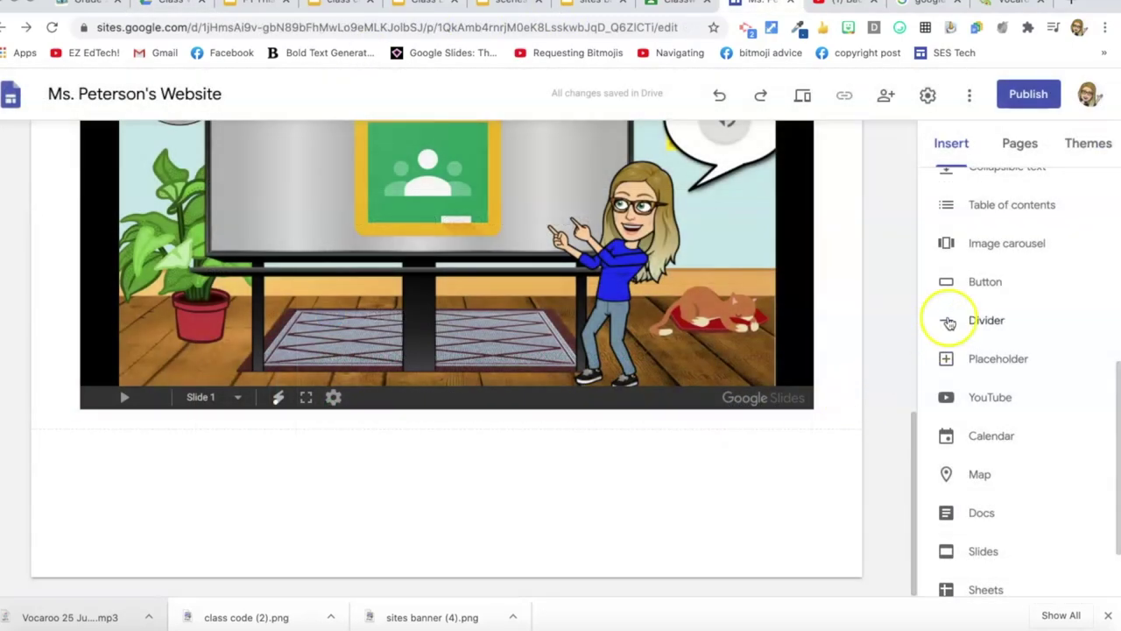
Step: In Google Sites, add a "Unit 1 - The Internet" button below the slideshow using the copied folder link, and widen it to fit its full name
left_click_drag(978, 282, 342, 488)
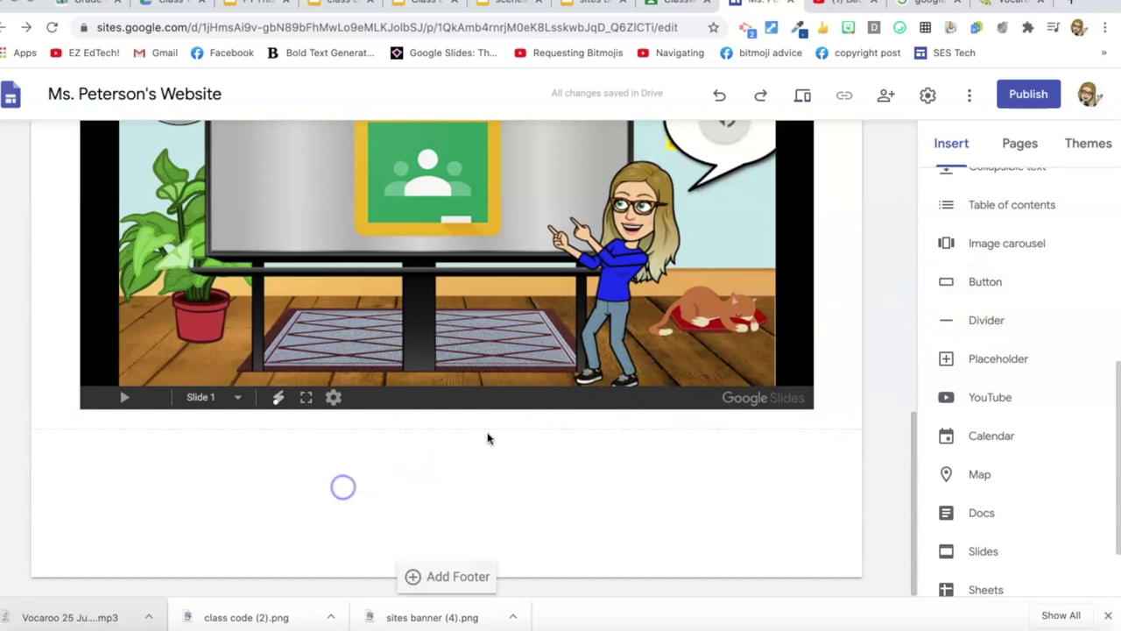
left_click(985, 281)
type("Unit 1 - The Internet")
left_click(547, 360)
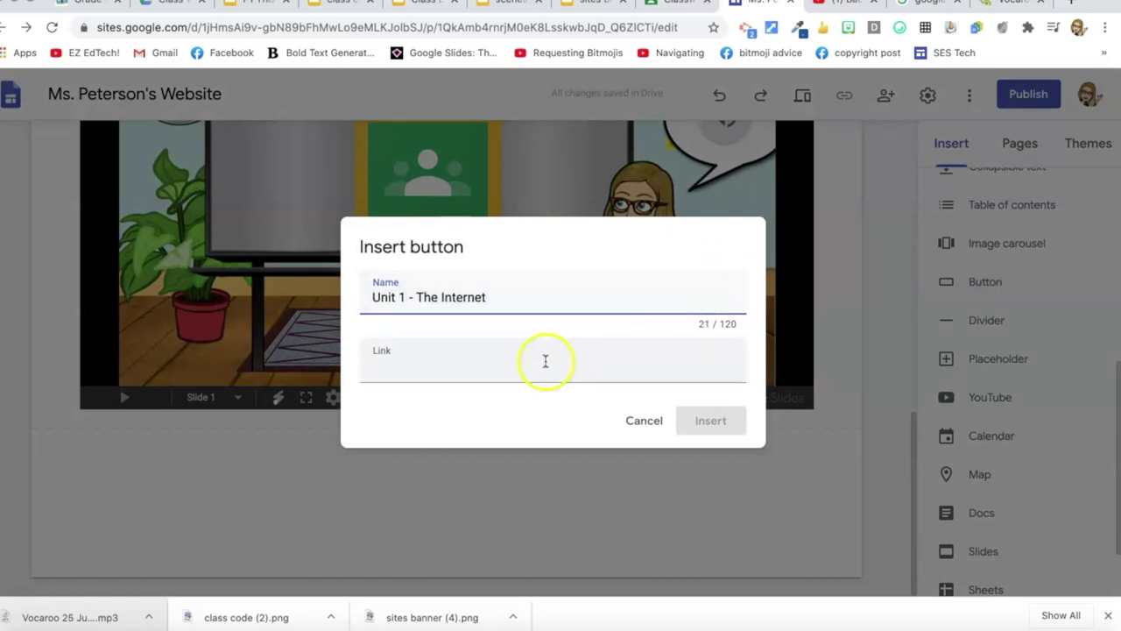
left_click(543, 362)
key("super+v")
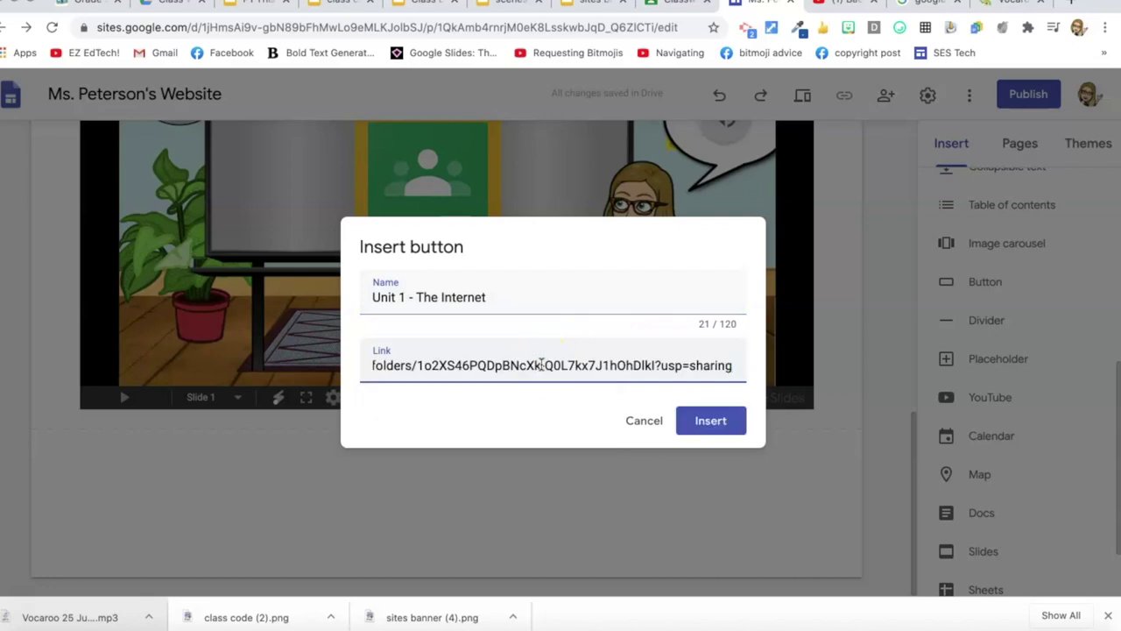
left_click(714, 418)
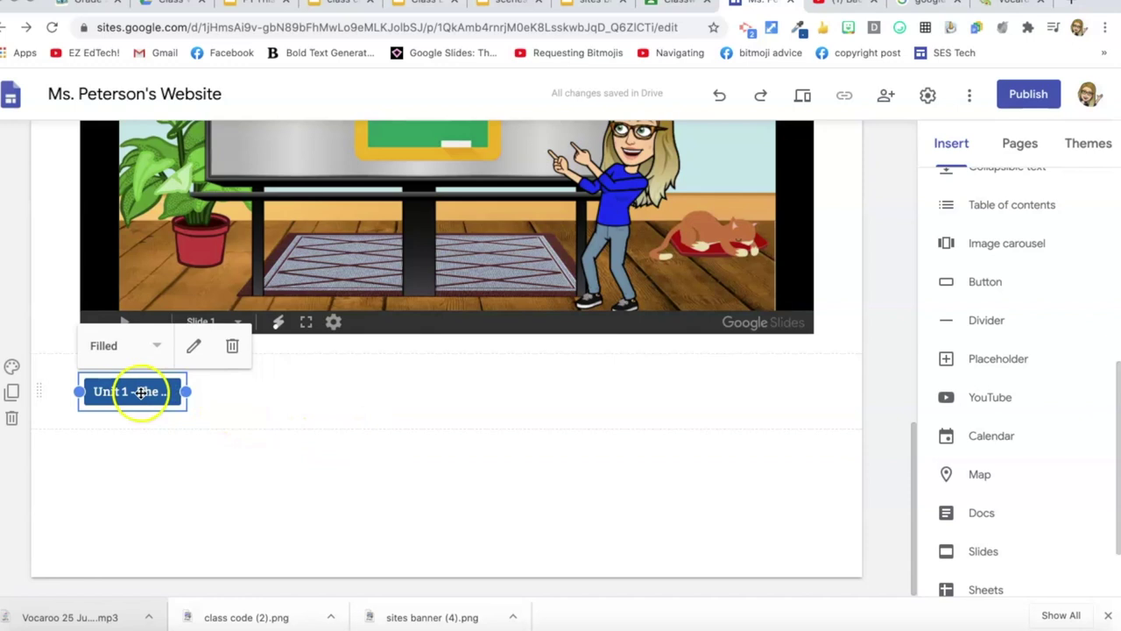
left_click_drag(192, 392, 359, 393)
left_click(339, 396)
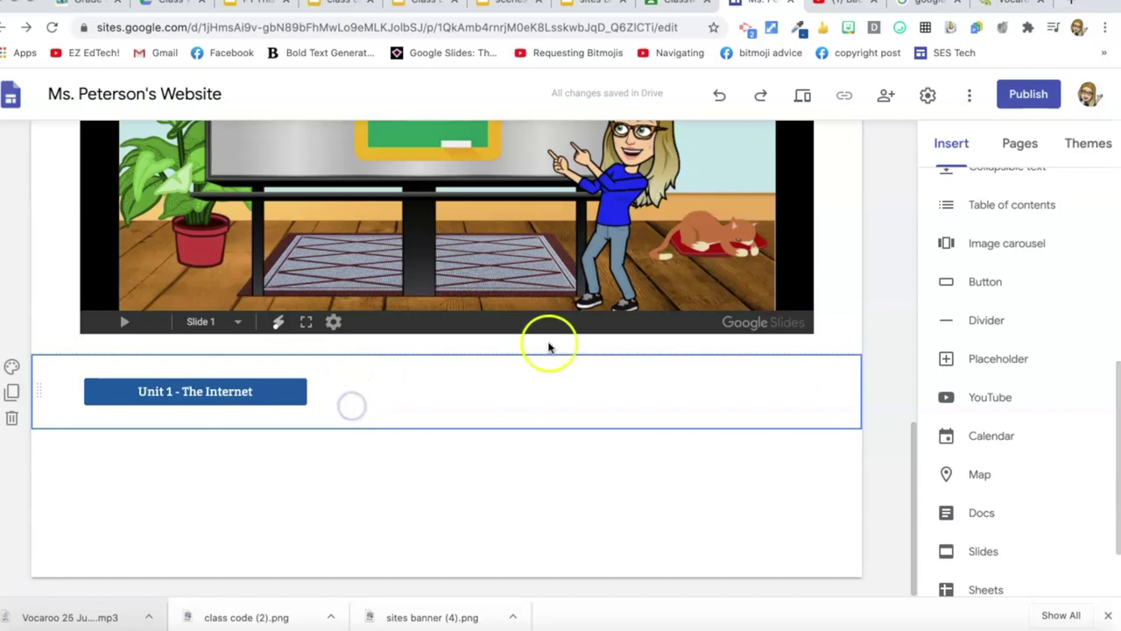
Step: Preview the Period 1 page down to its end, test the Unit 1 - The Internet button, and return to the preview
left_click(799, 98)
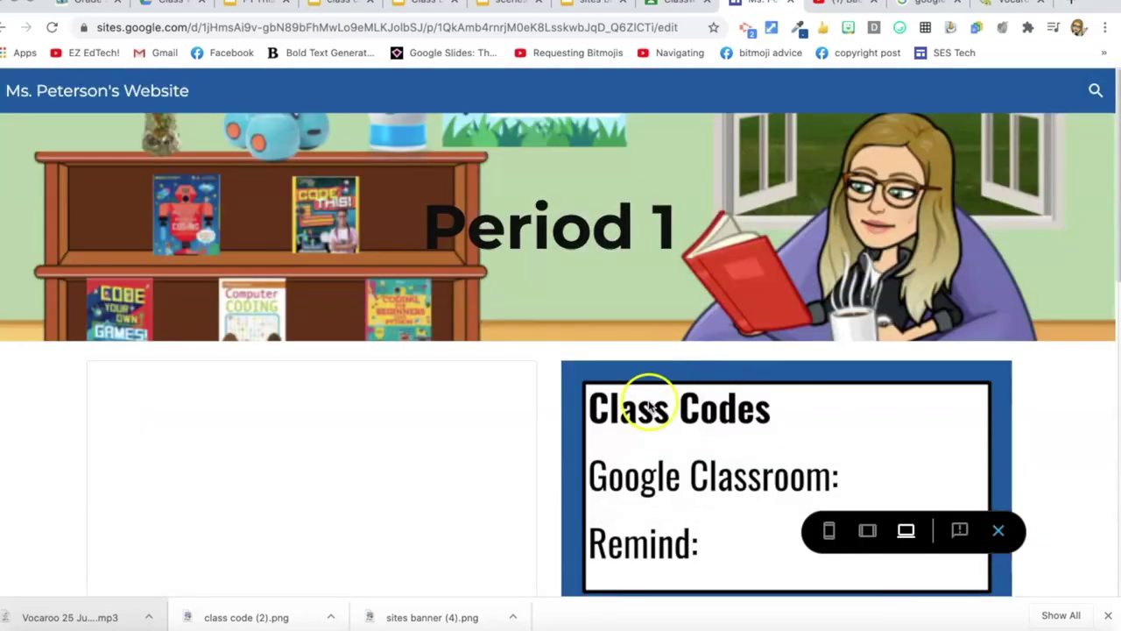
scroll(642, 486, "down", 1)
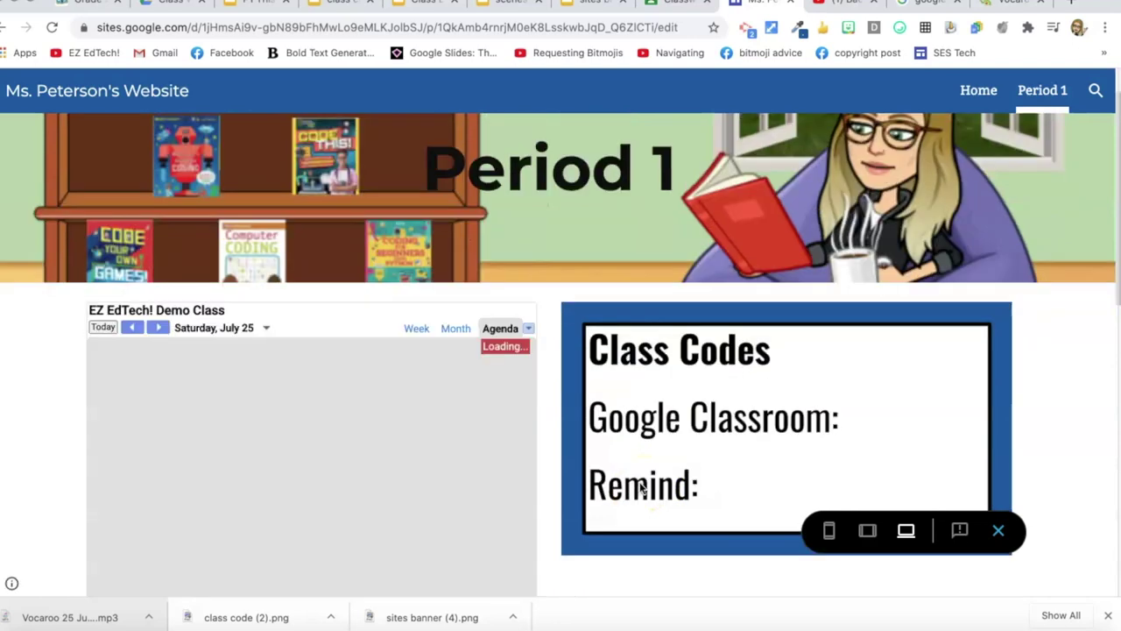
scroll(641, 487, "down", 5)
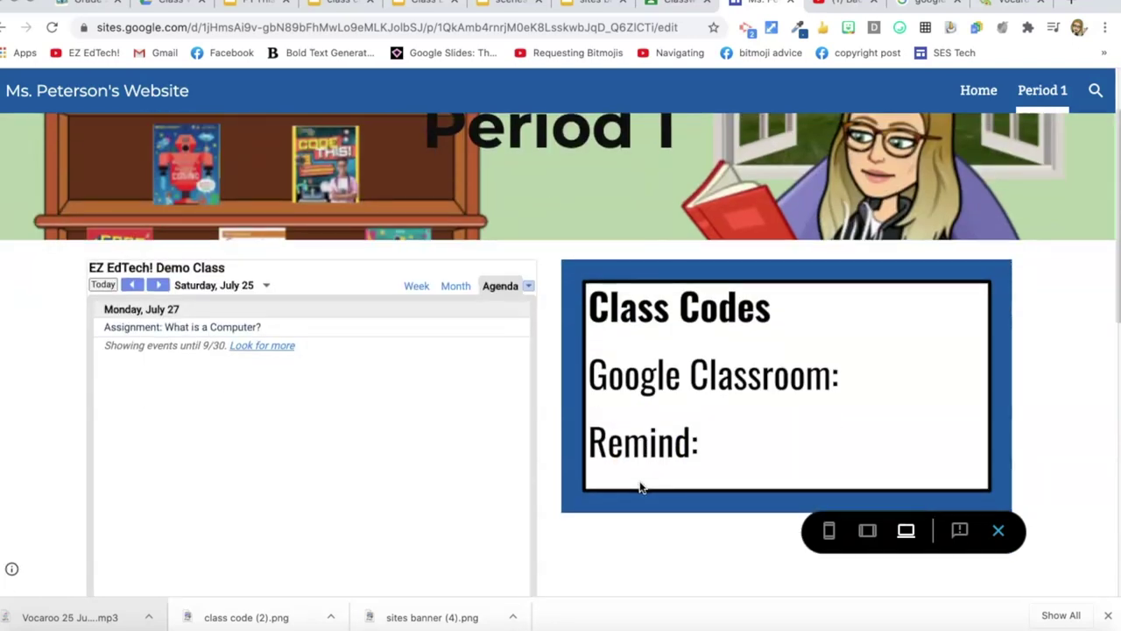
scroll(639, 487, "down", 3)
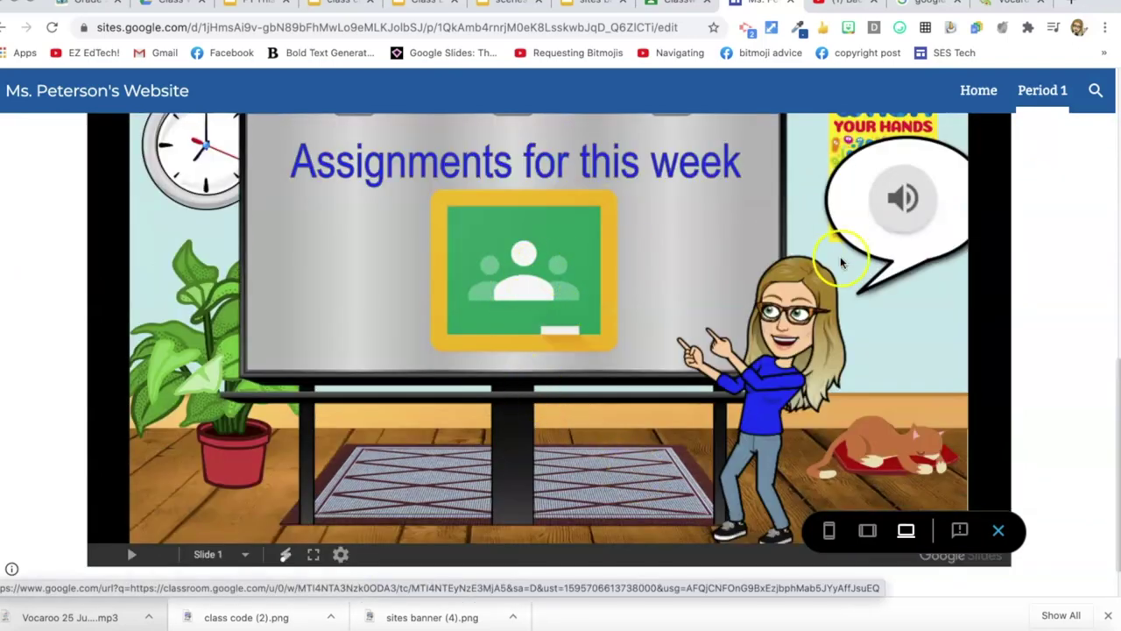
mouse_move(898, 210)
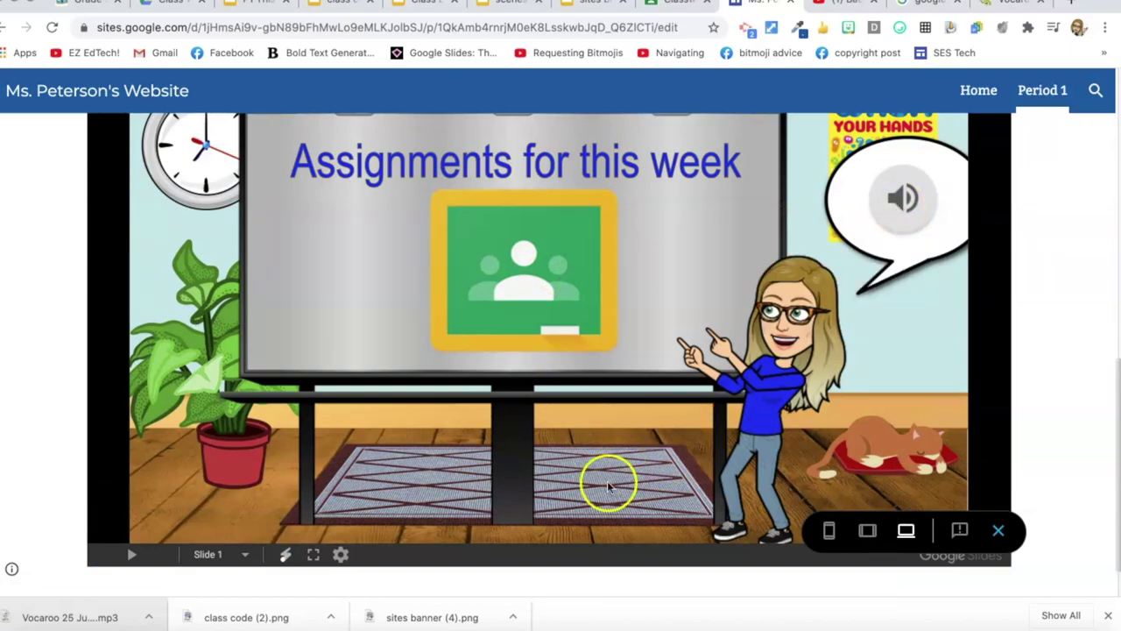
scroll(611, 483, "down", 1)
left_click(244, 574)
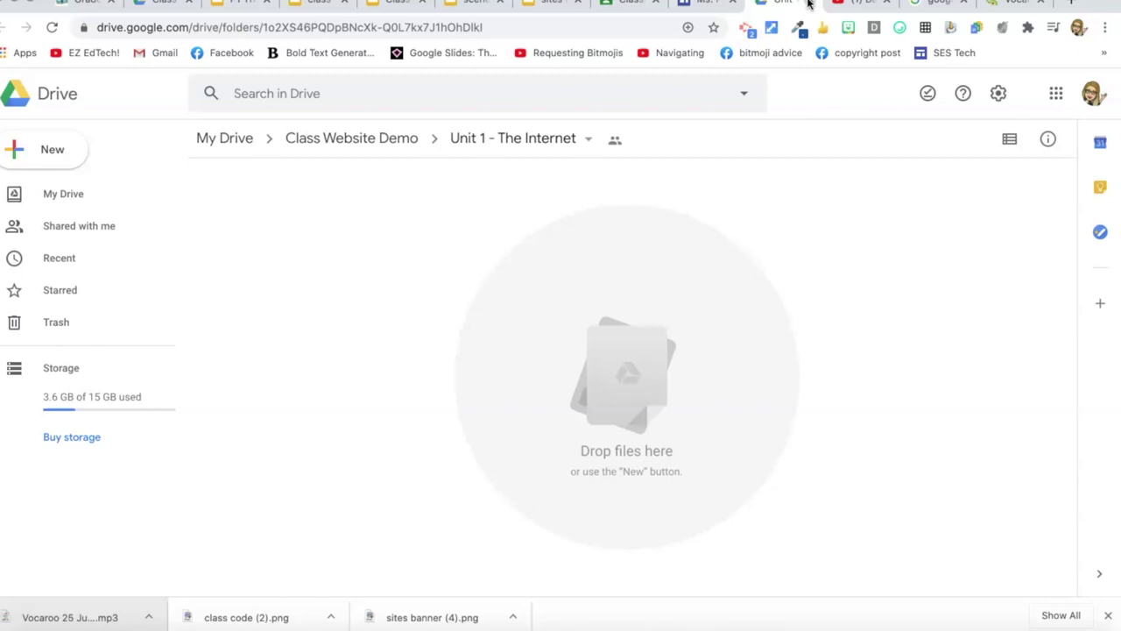
left_click(700, 5)
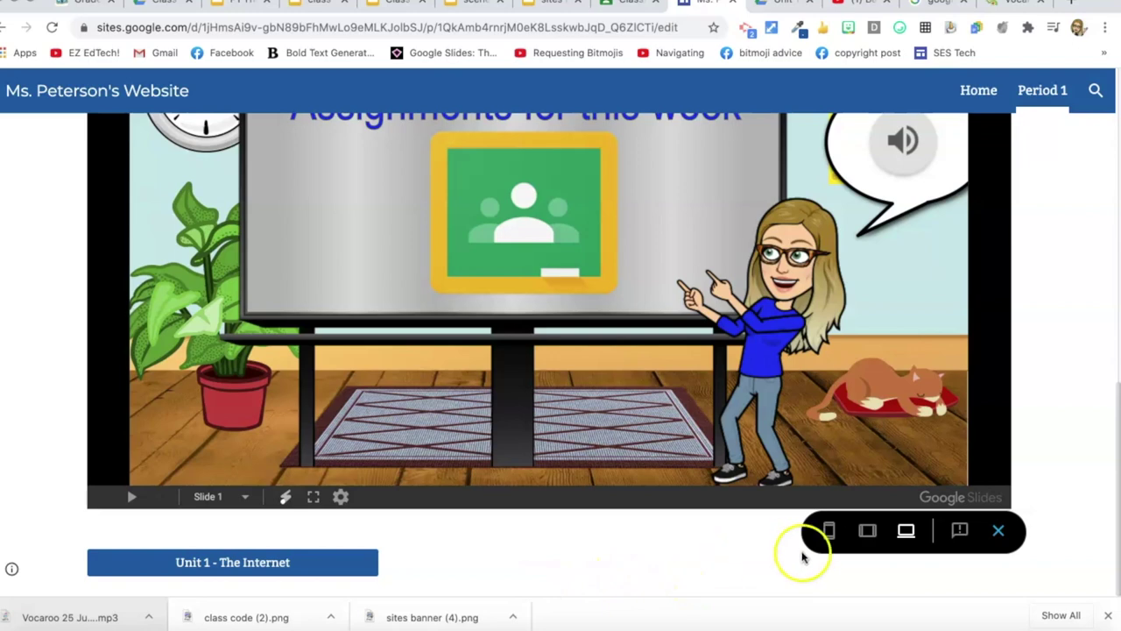
Step: Leave the preview and publish the site to the web, using the site's title without spaces as its web address
left_click(999, 531)
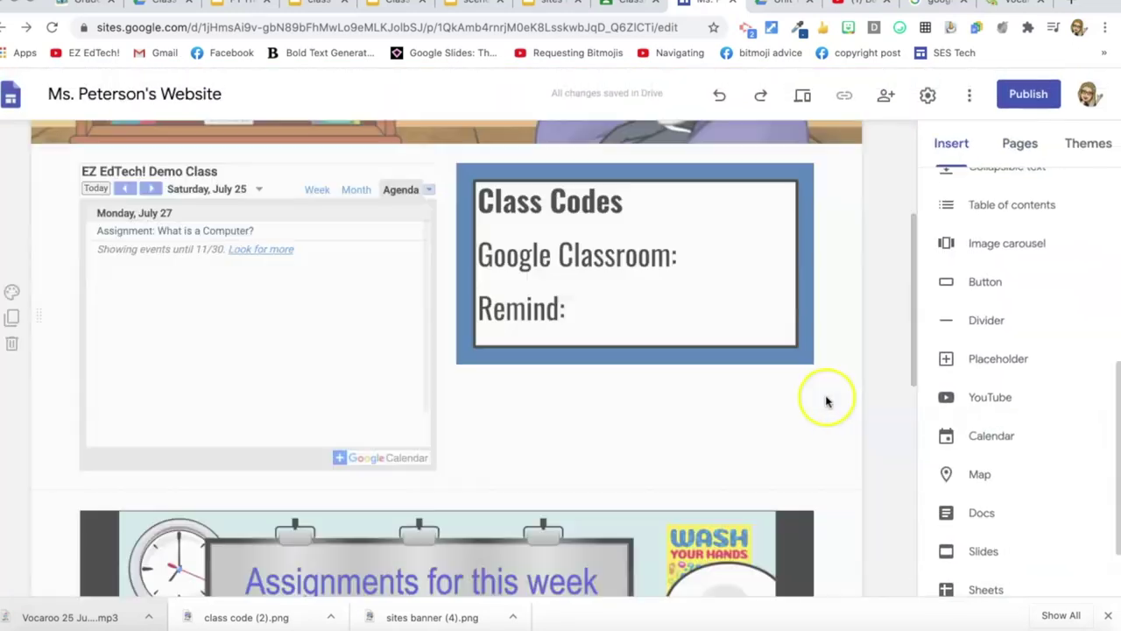
scroll(824, 416, "down", 3)
scroll(825, 429, "down", 8)
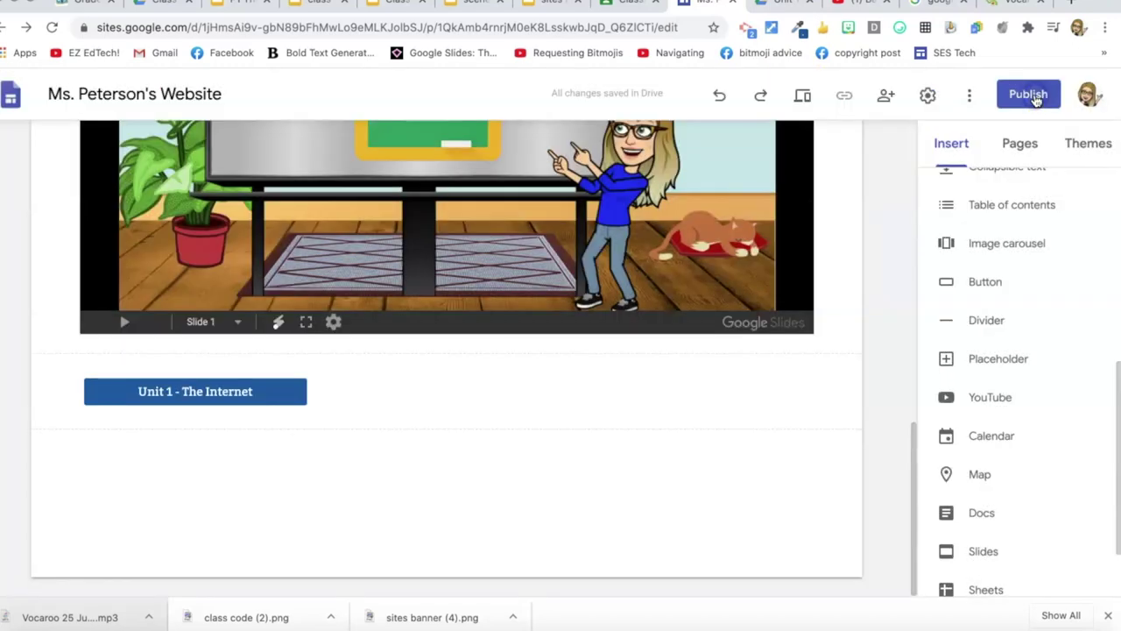
left_click(1031, 94)
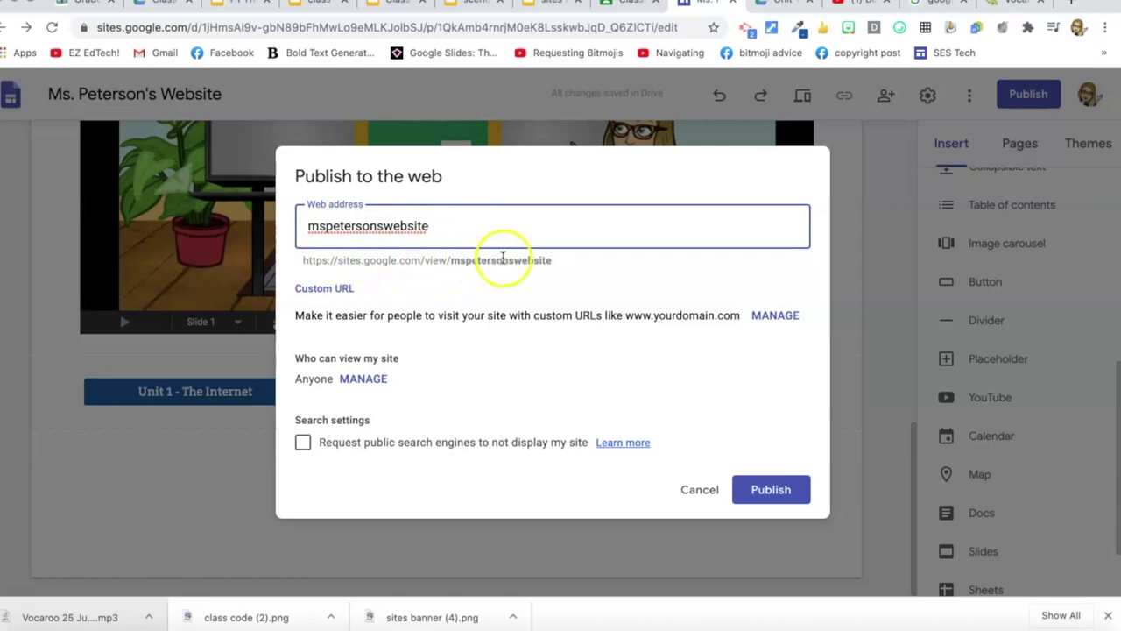
left_click(773, 490)
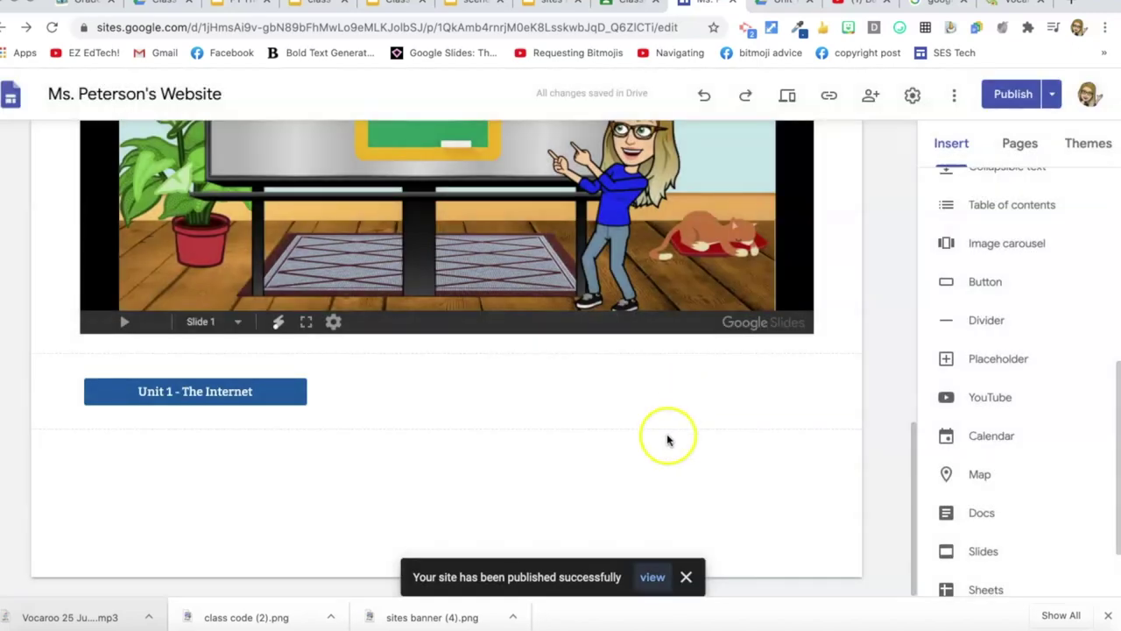
Step: Copy the published link of the Period 1 page and open it in a new browser tab
left_click(828, 94)
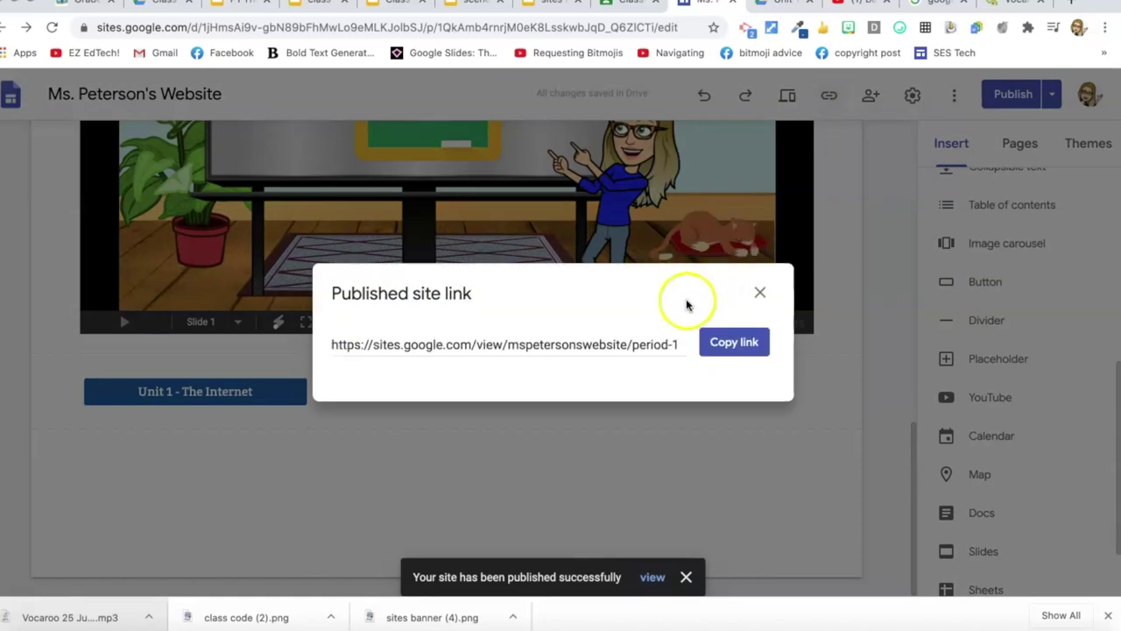
left_click(732, 347)
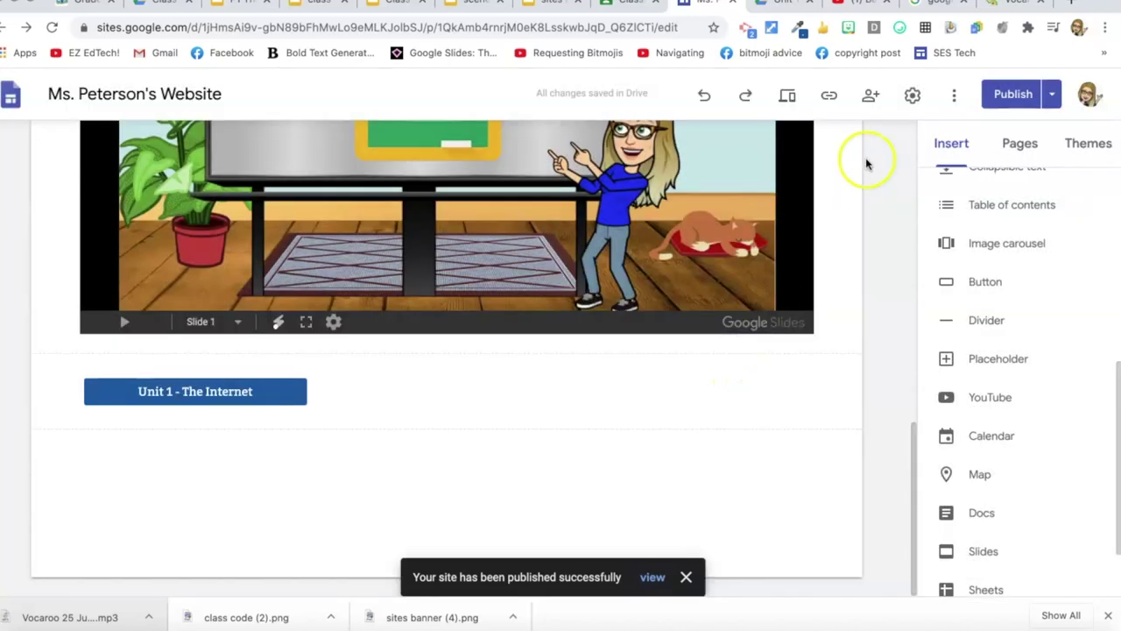
left_click(1066, 5)
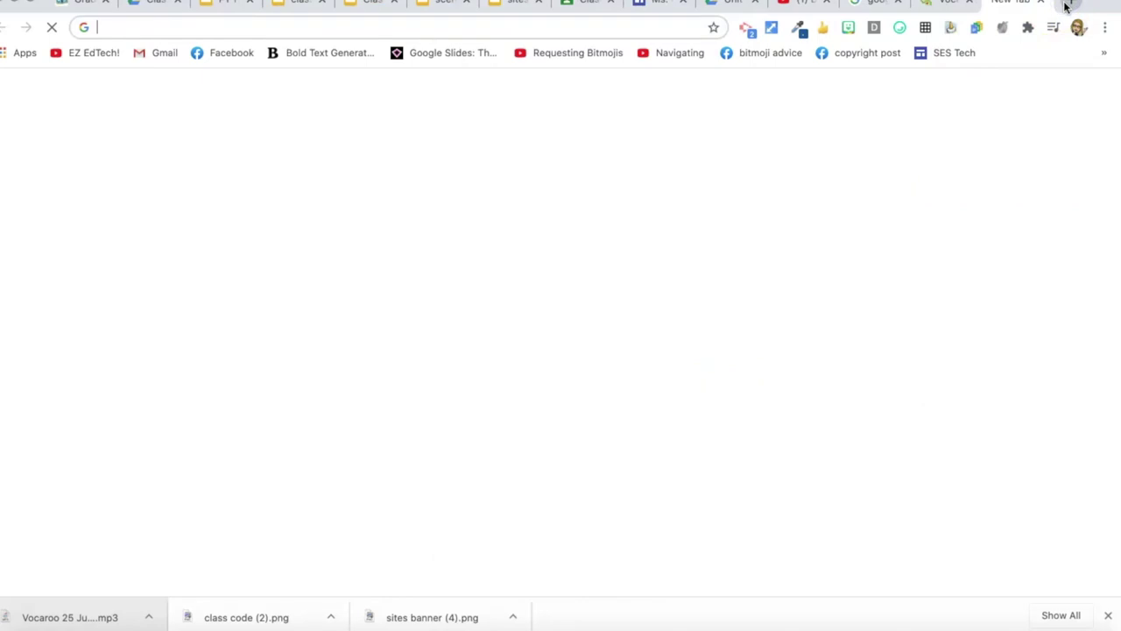
key("ctrl+v")
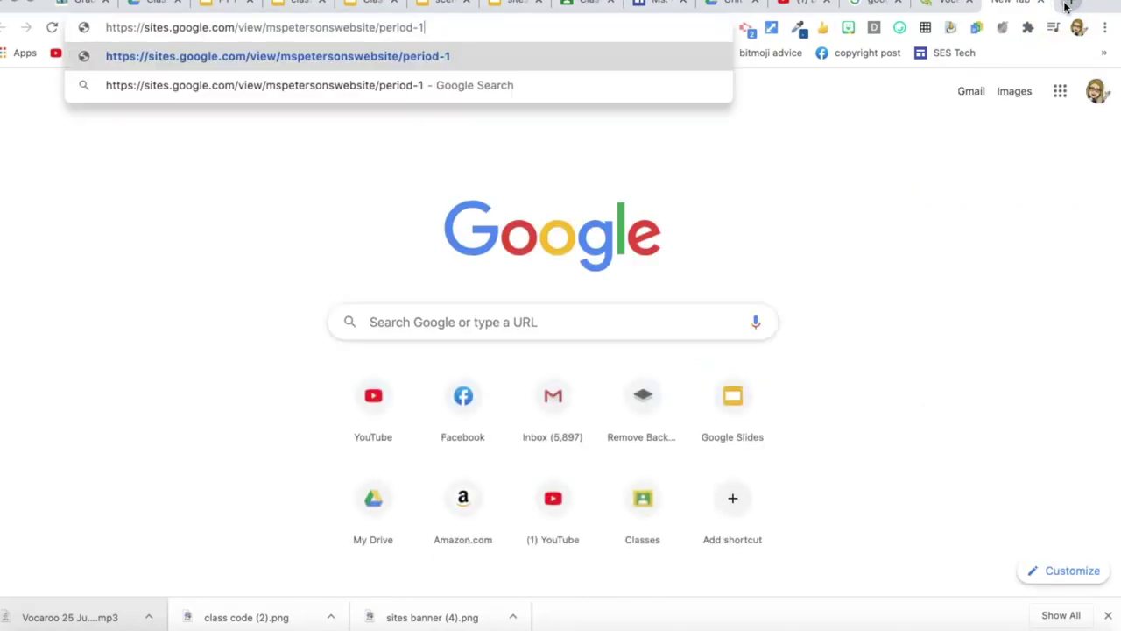
key("Return")
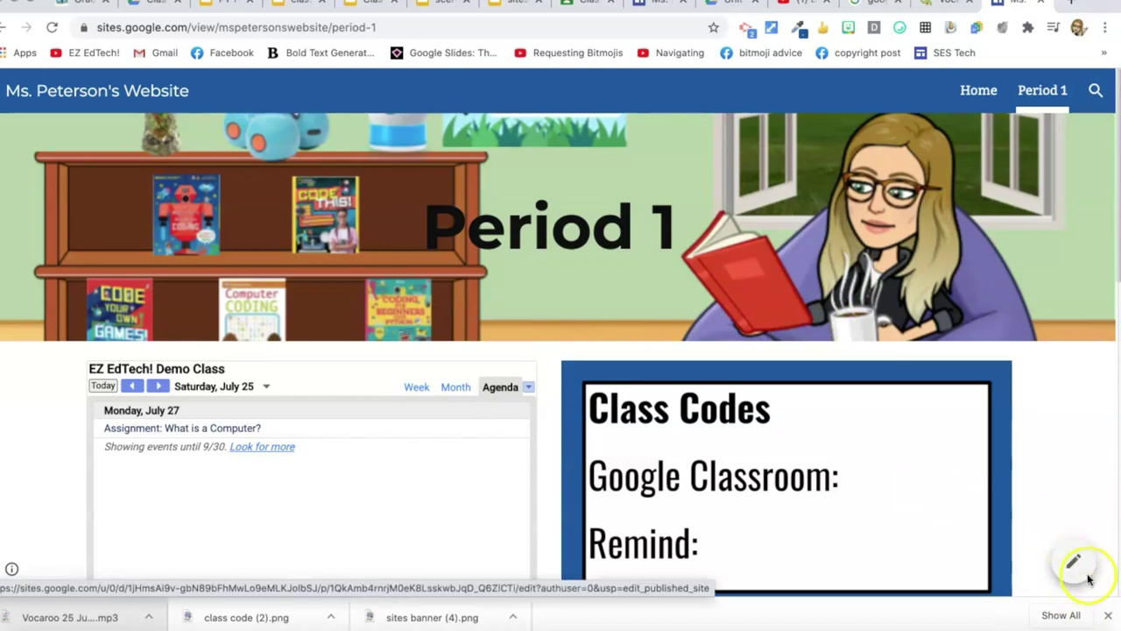
Step: Look over the published Period 1 page and go to the site's Home page
scroll(788, 457, "down", 2)
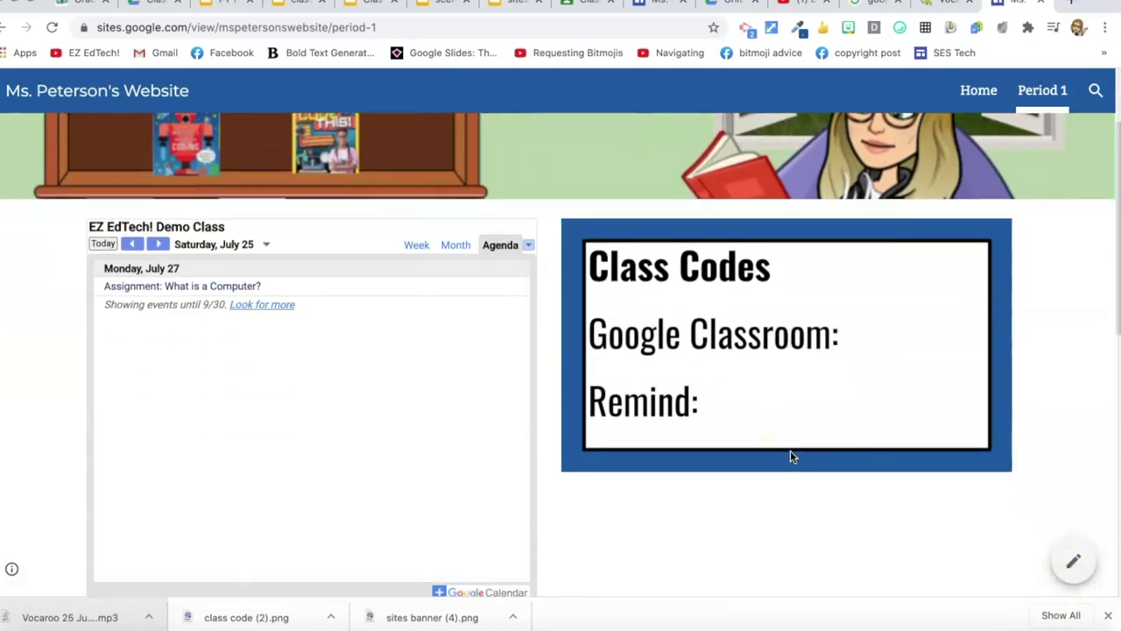
scroll(790, 455, "down", 3)
scroll(791, 455, "up", 5)
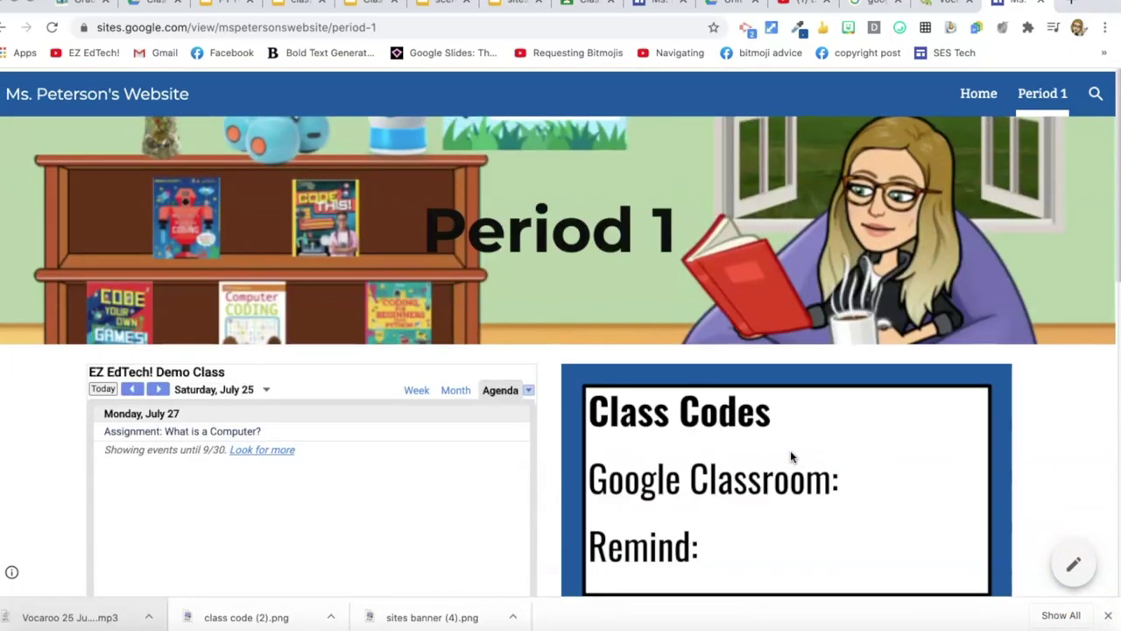
left_click(809, 333)
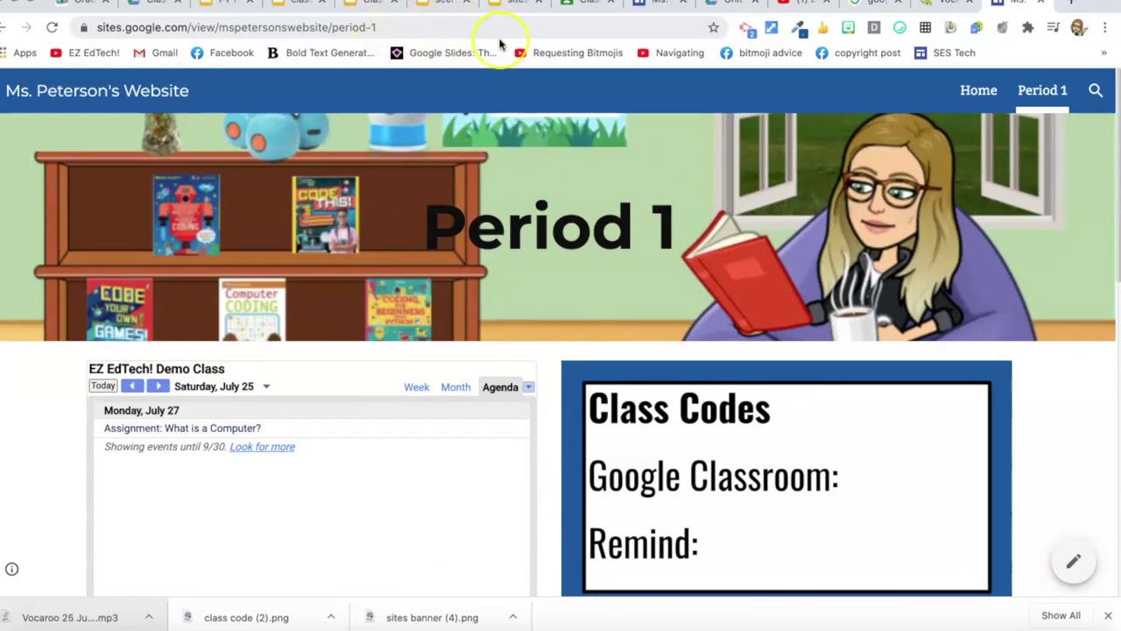
left_click(974, 93)
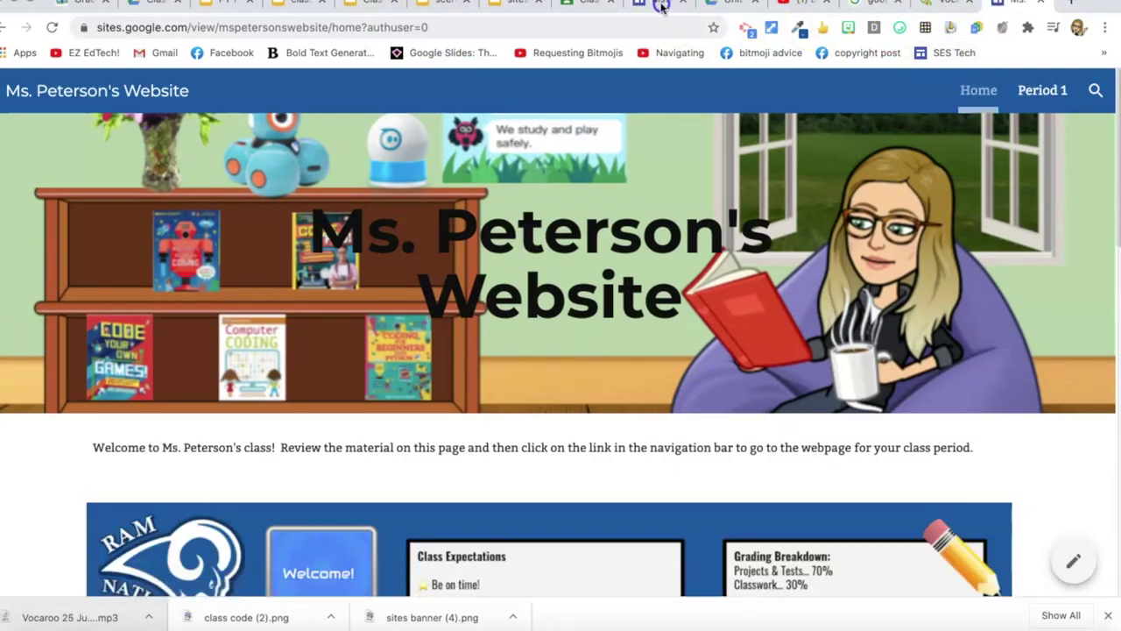
Step: Return to the site editor, copy the published link of the Home page, and open it in a new browser tab
left_click(661, 7)
scroll(833, 197, "up", 10)
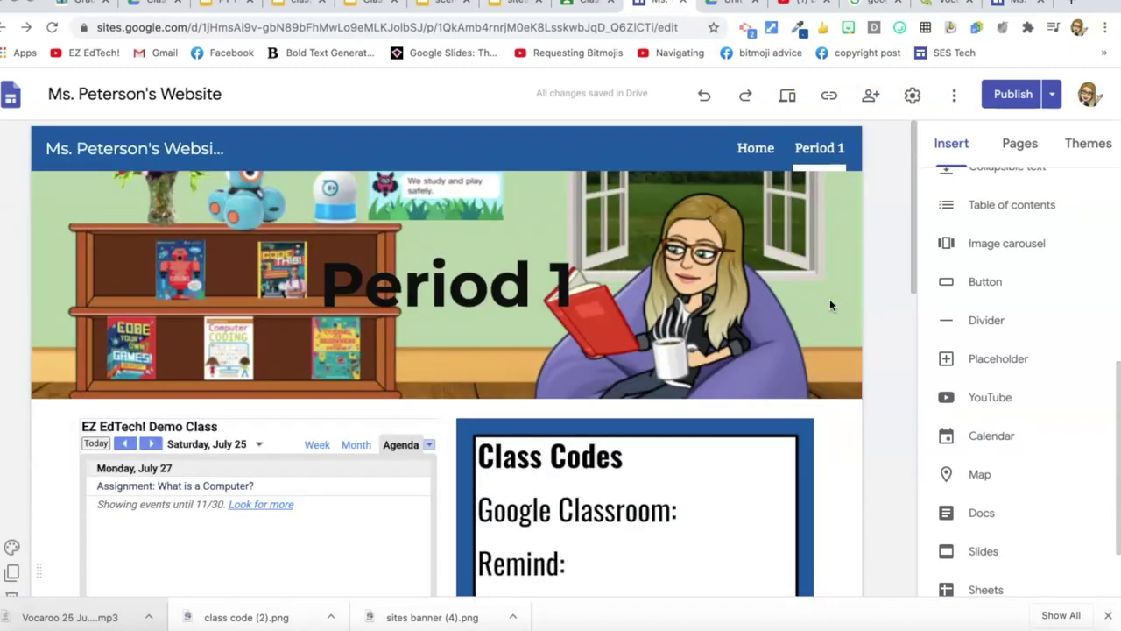
left_click(828, 96)
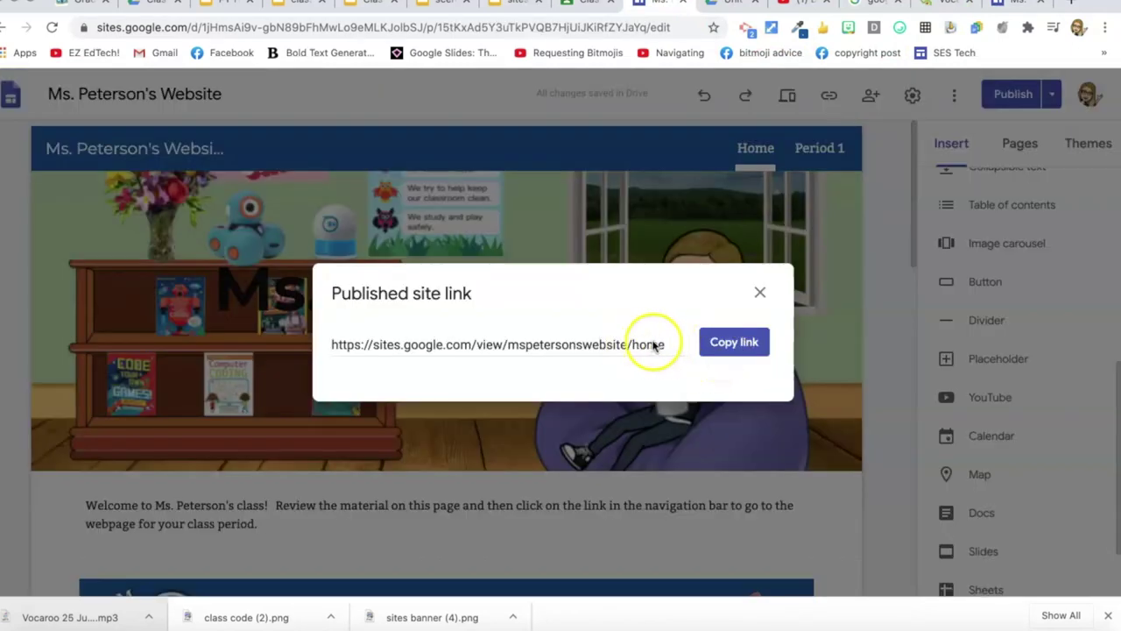
left_click(732, 342)
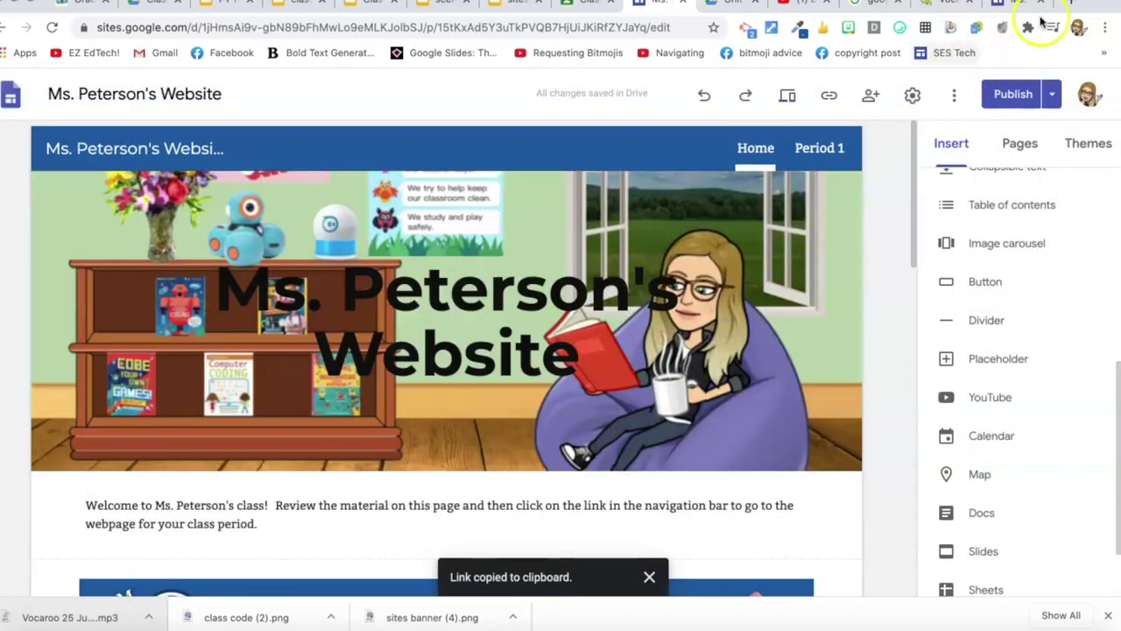
left_click(1071, 3)
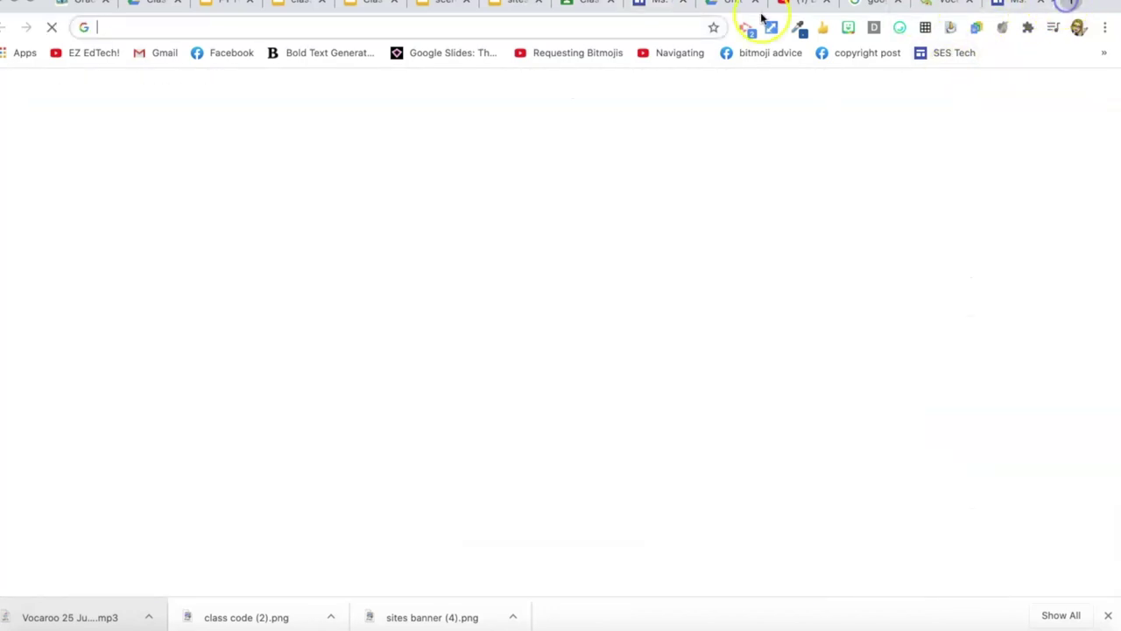
key("super+v")
key("Return")
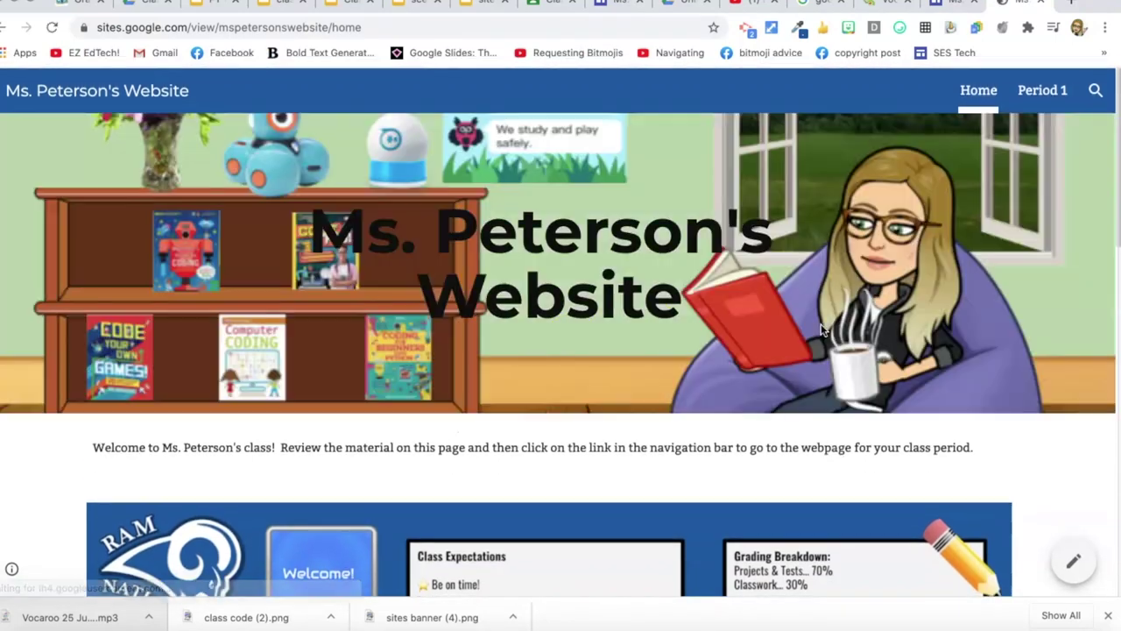
Step: Review the published Home page and the Period 1 page down to the unit button
scroll(759, 423, "down", 6)
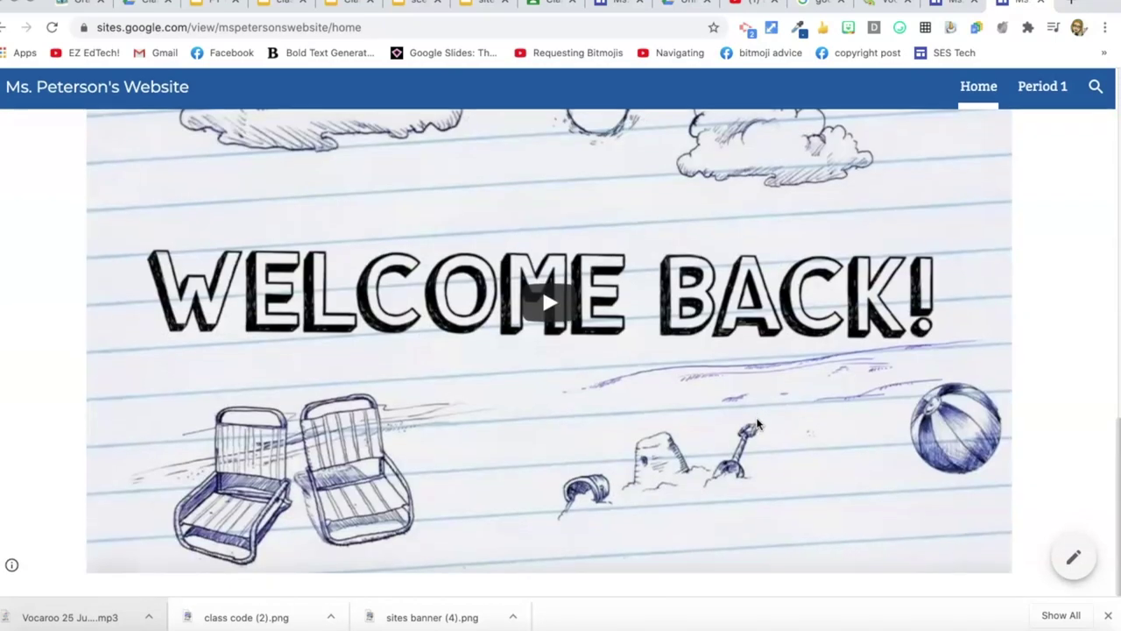
scroll(758, 424, "up", 10)
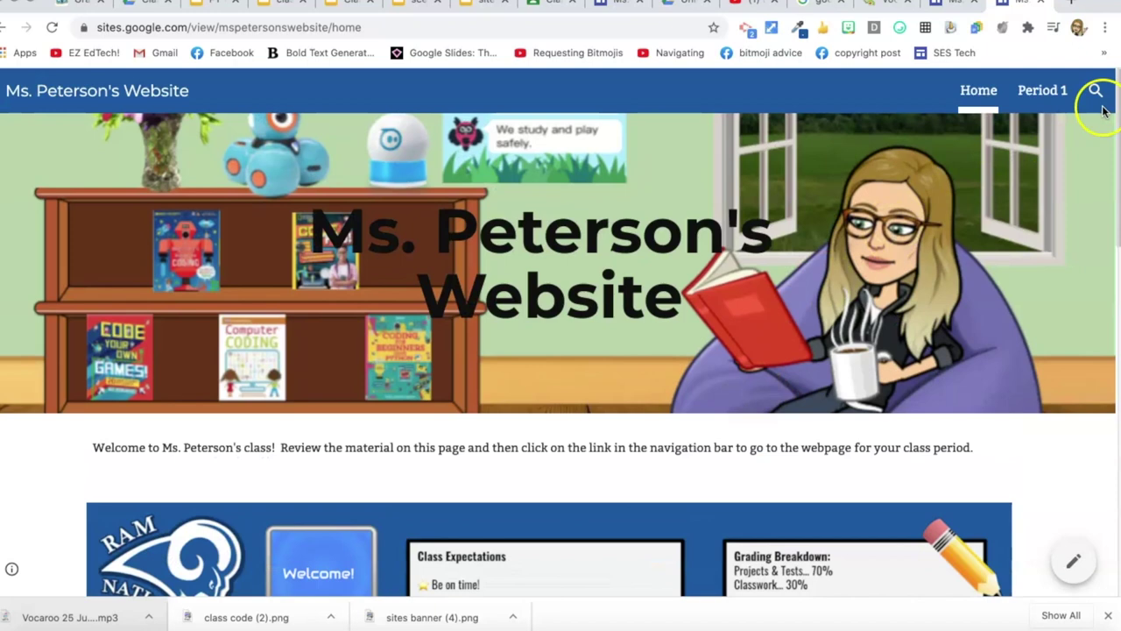
left_click(1053, 93)
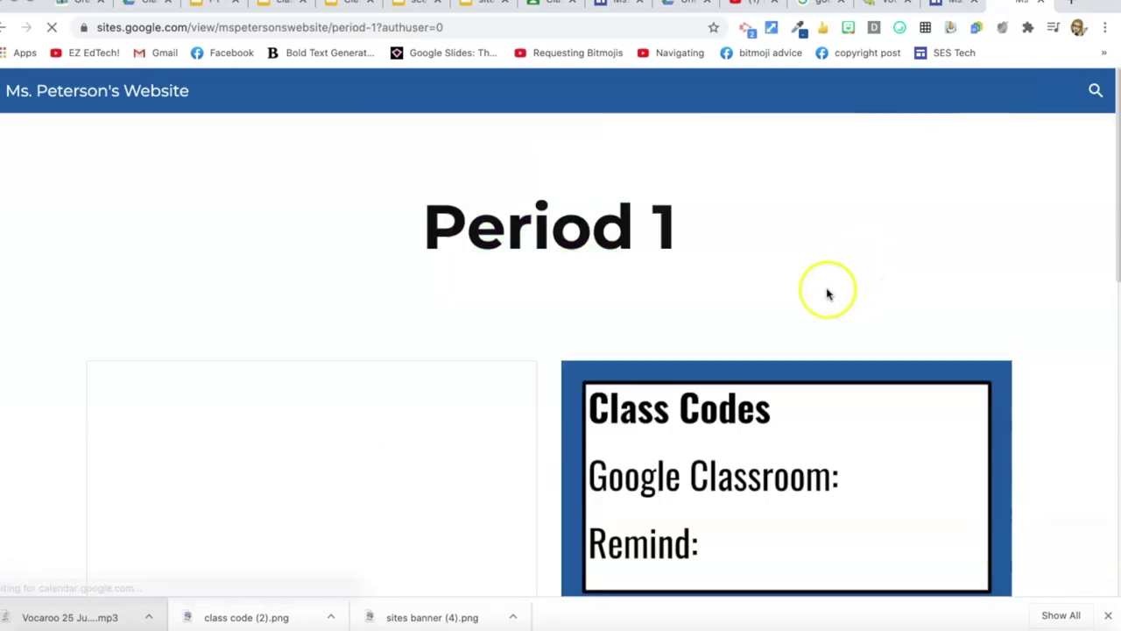
scroll(520, 430, "down", 1)
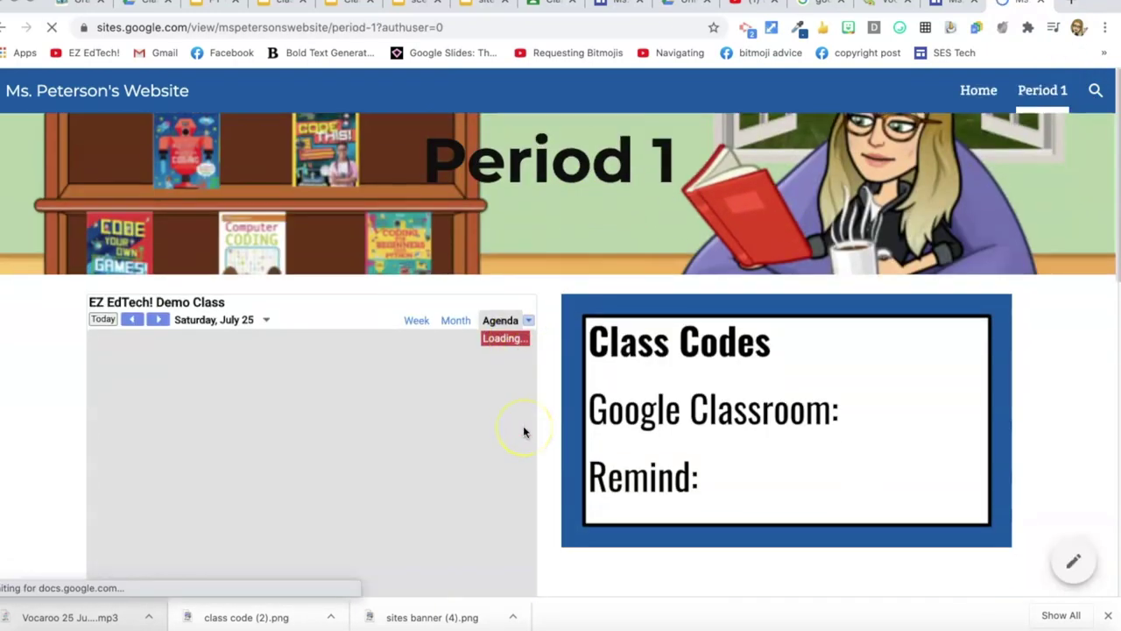
scroll(523, 429, "down", 4)
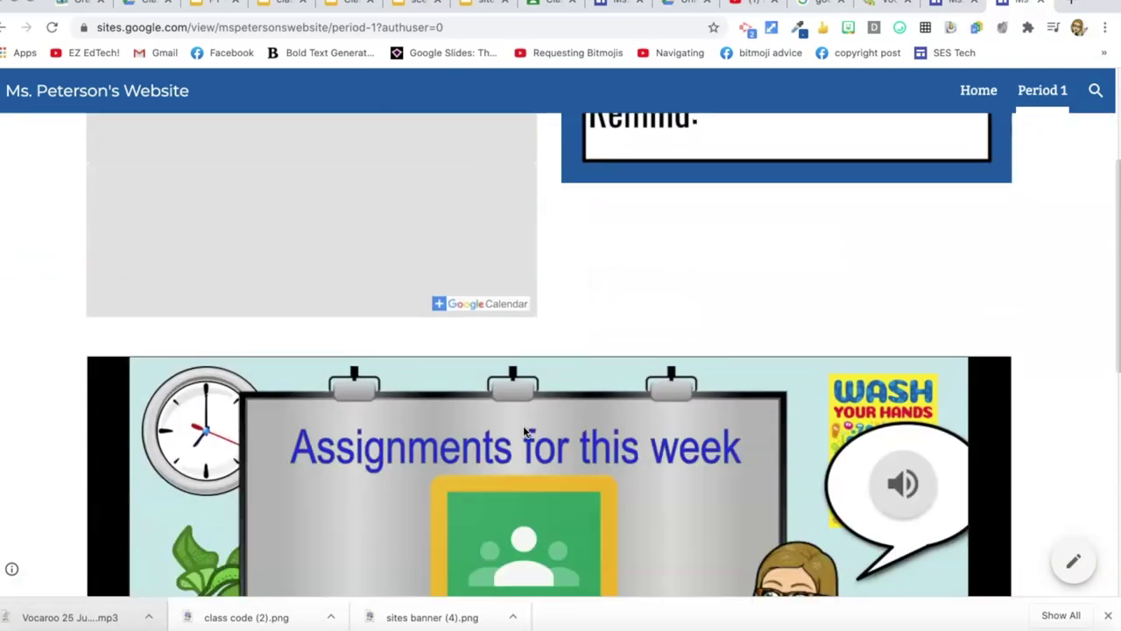
scroll(523, 429, "up", 4)
scroll(522, 429, "up", 1)
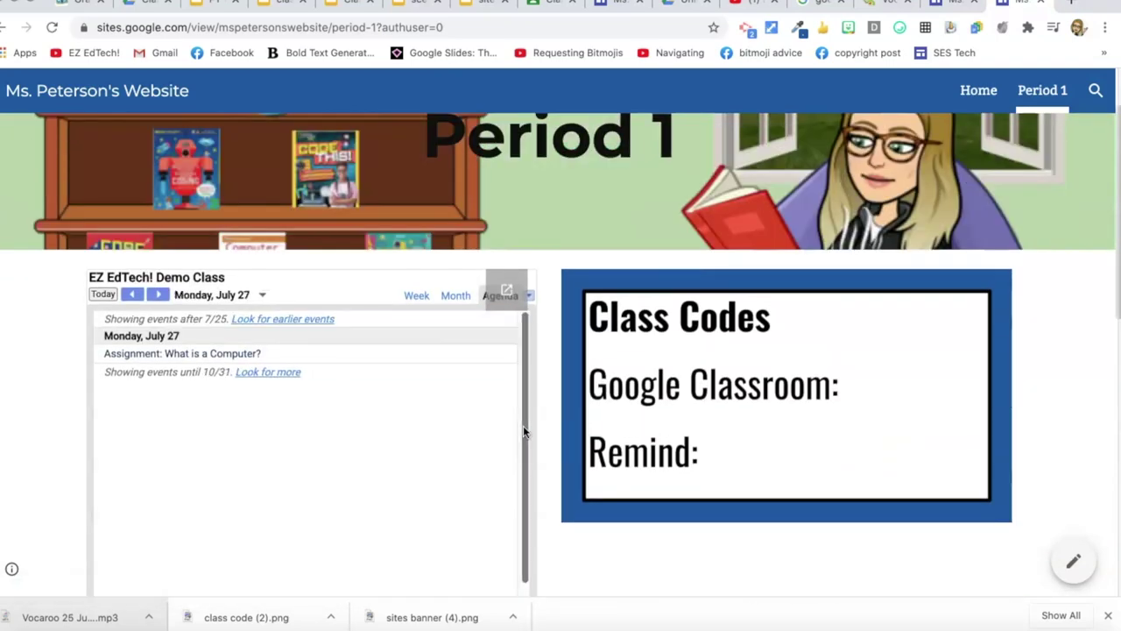
scroll(595, 556, "down", 7)
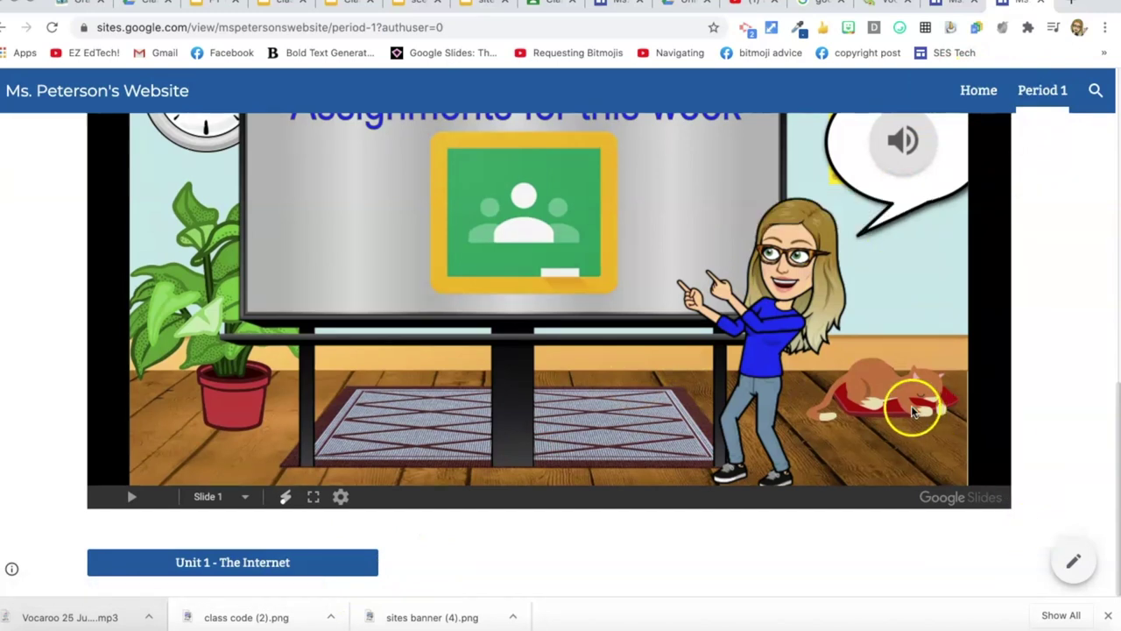
Step: In the site editor, add a "Unit 2 - Digital Information" button below the Unit 1 button on the Period 1 page and narrow it to match
left_click(620, 5)
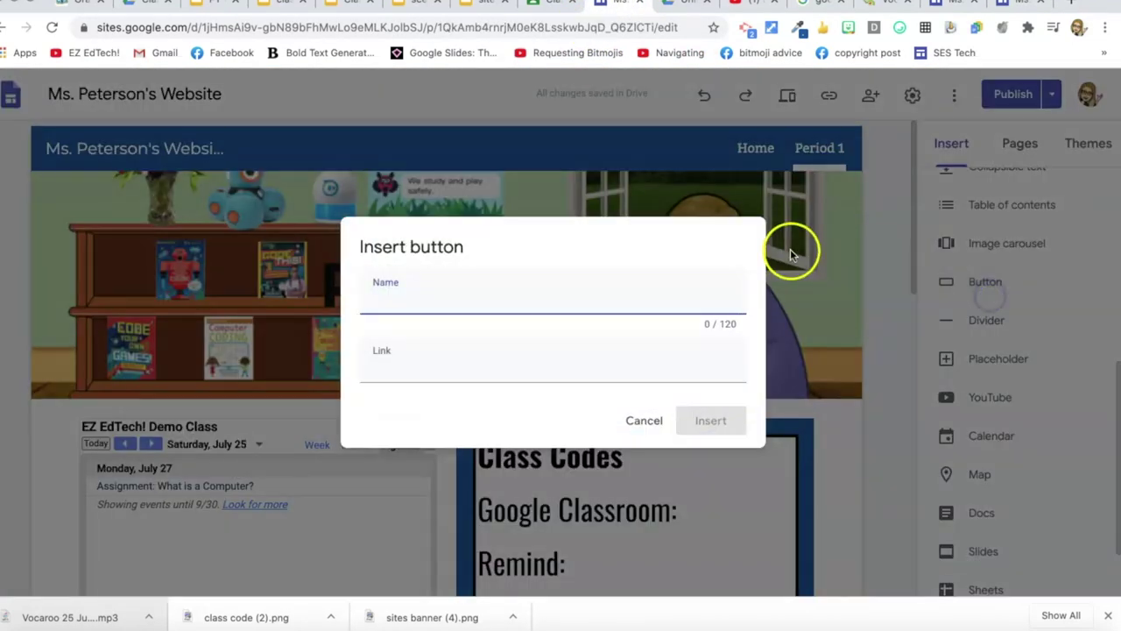
type("Unit 2 - Digital Information")
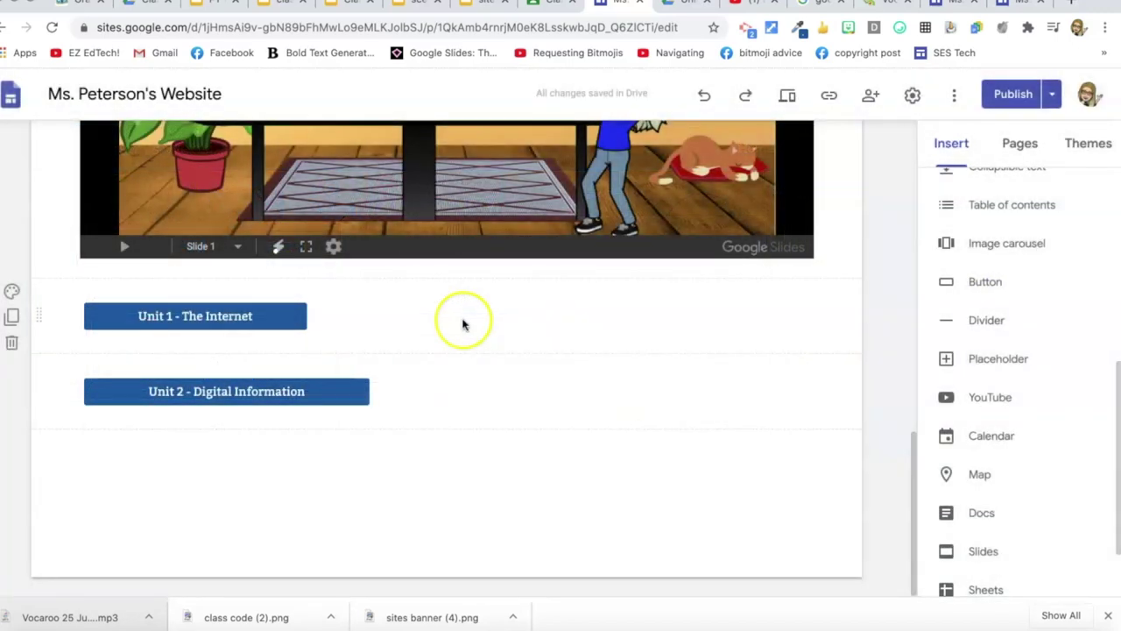
left_click(309, 399)
left_click_drag(308, 399, 224, 395)
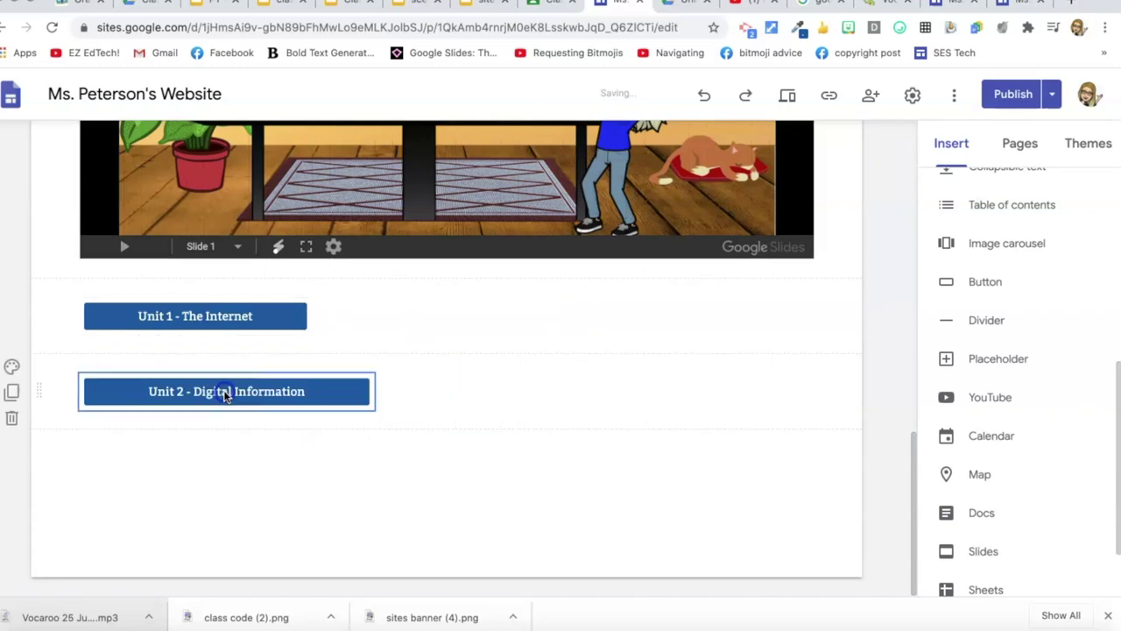
left_click_drag(368, 389, 226, 391)
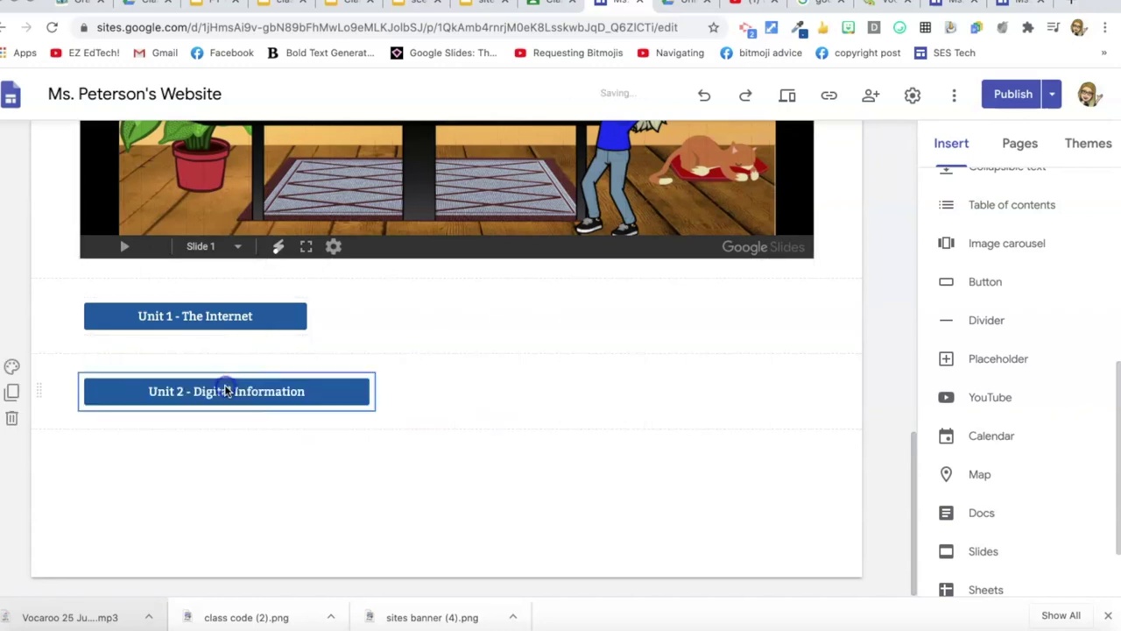
left_click(369, 391)
left_click_drag(373, 390, 313, 385)
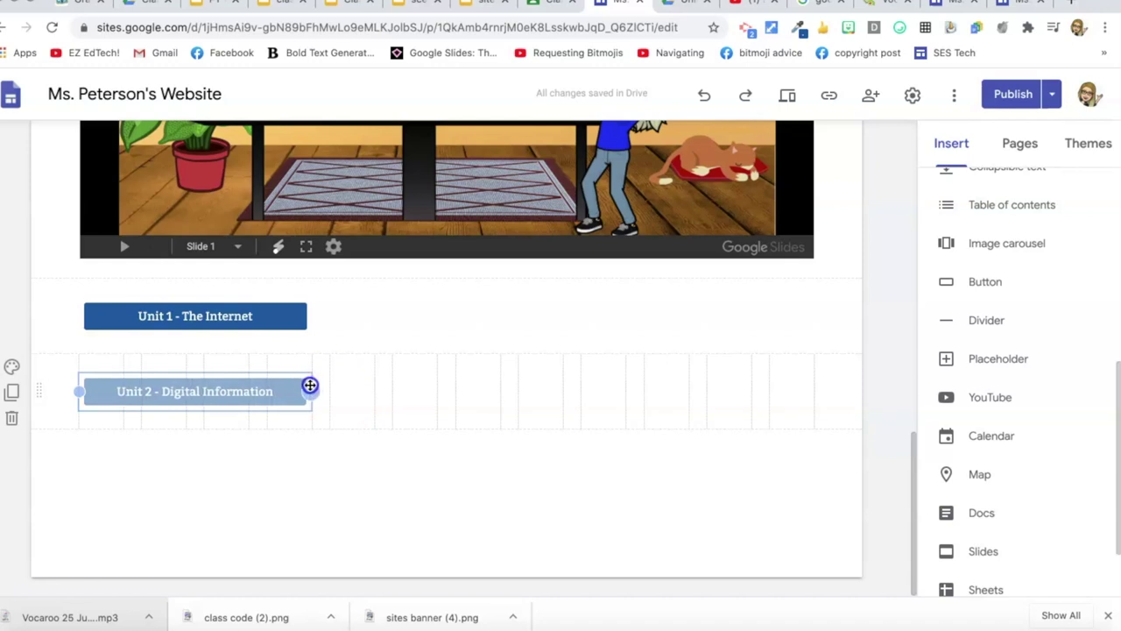
left_click_drag(310, 385, 310, 382)
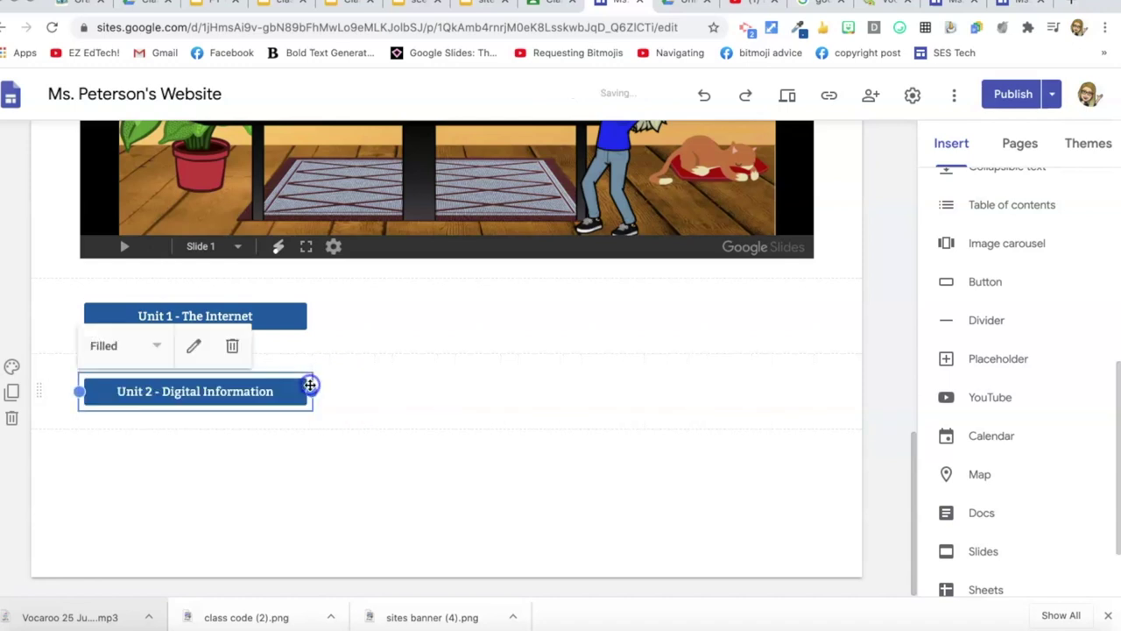
left_click(321, 337)
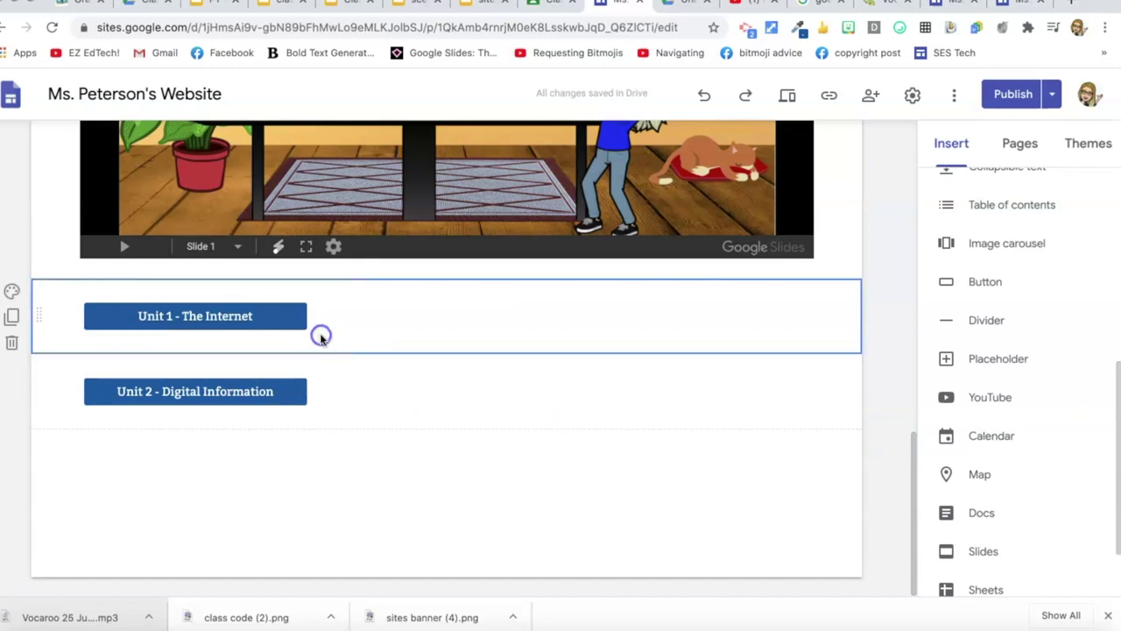
left_click(320, 381)
left_click(278, 388)
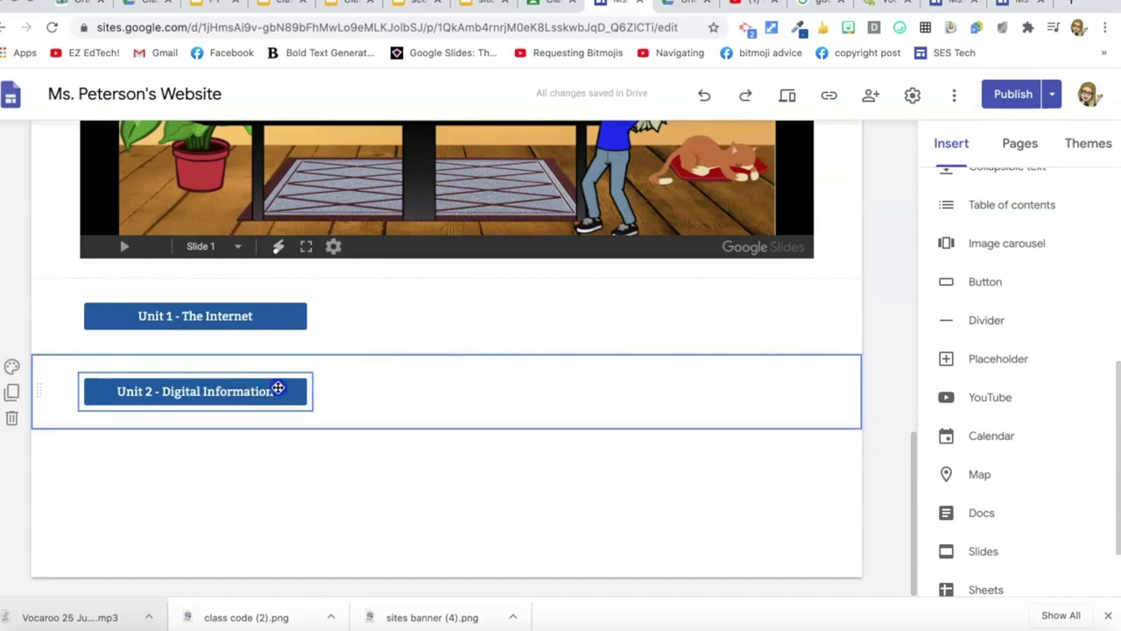
left_click(275, 321)
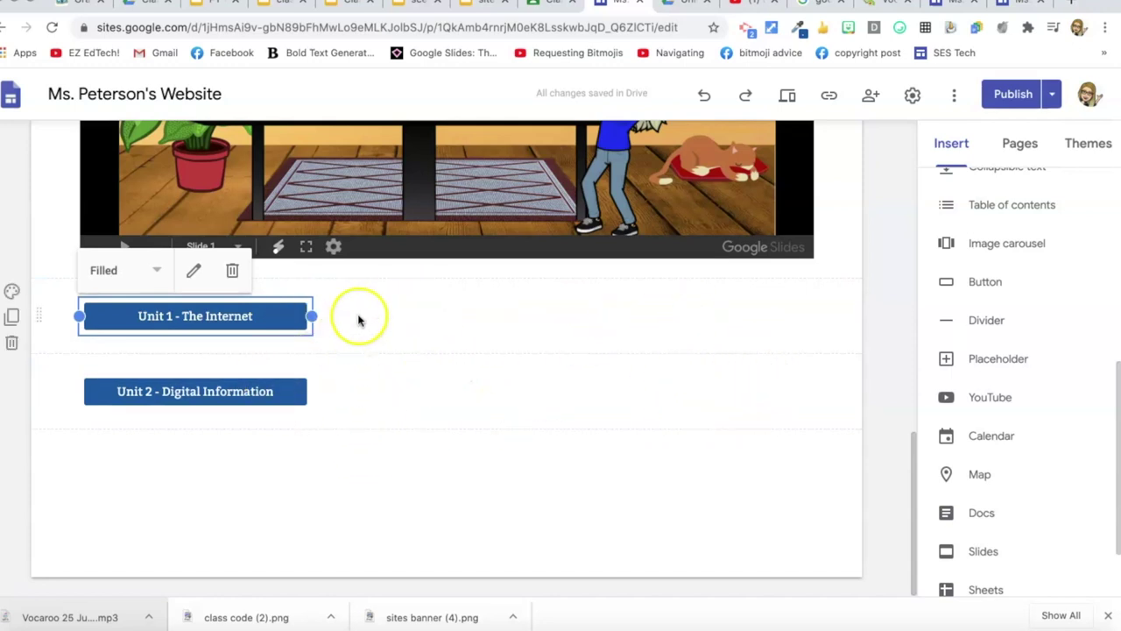
scroll(434, 399, "up", 1)
scroll(433, 399, "up", 8)
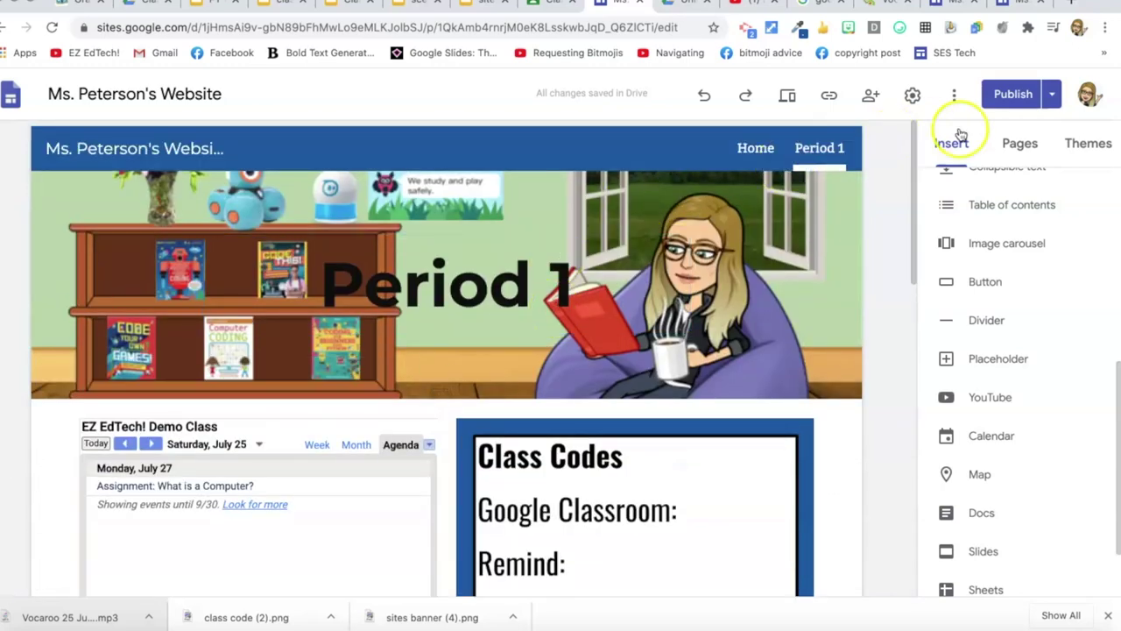
Step: Show the site's page list and look at the options for the Period 1 page, including Duplicate page
left_click(1021, 145)
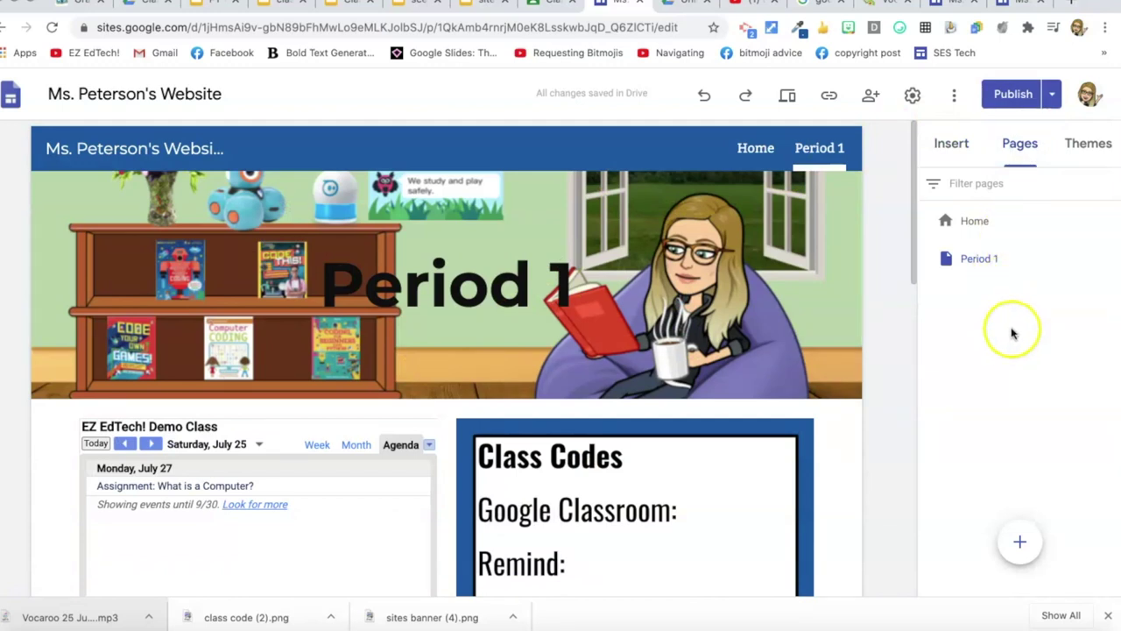
left_click(1107, 259)
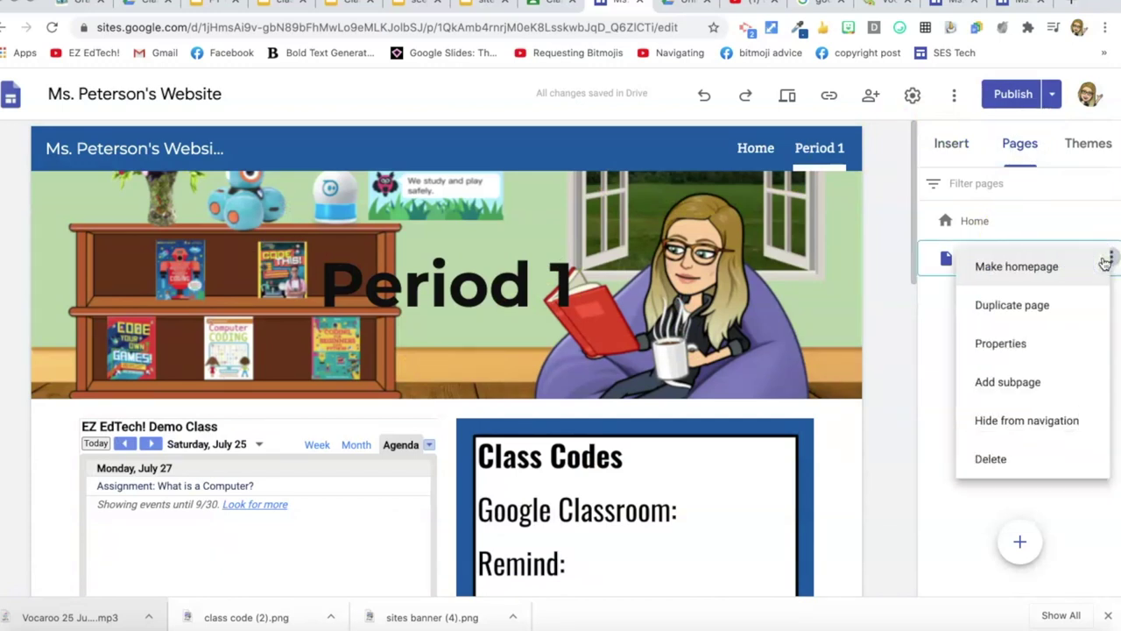
left_click(1057, 313)
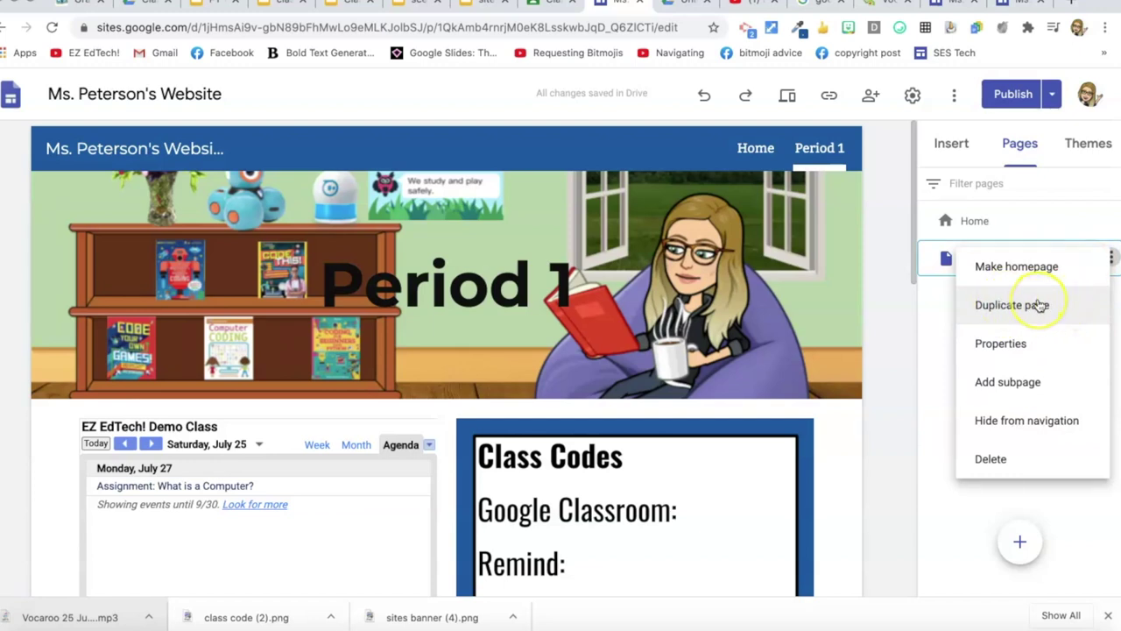
left_click(873, 488)
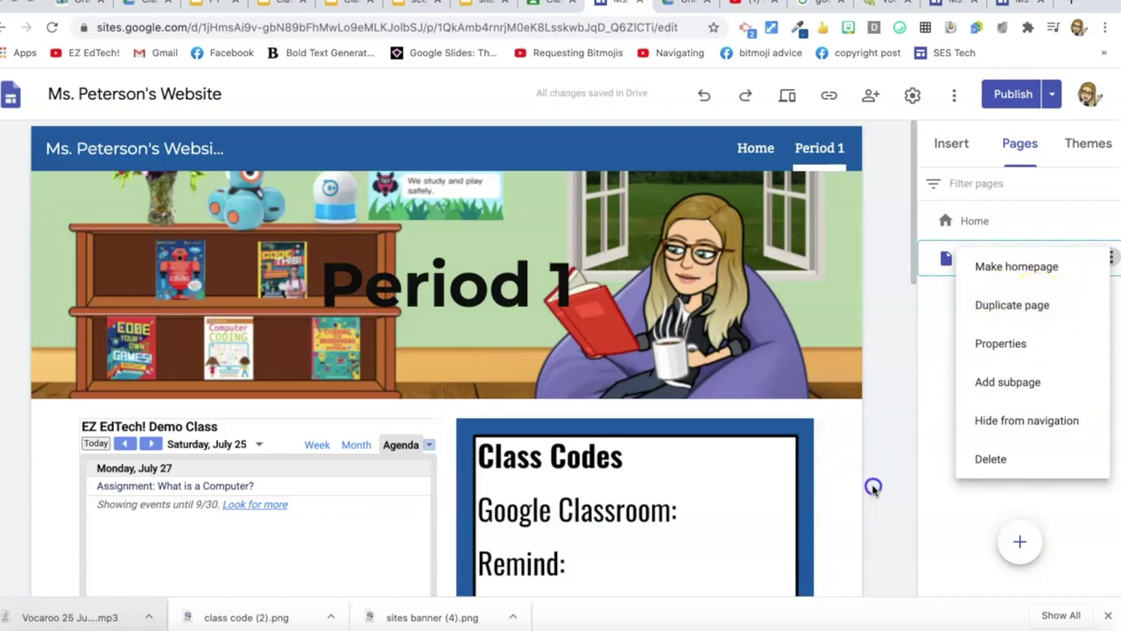
Step: Look over the Period 1 page in the editor, from the calendar and class codes down to the Unit 1 and Unit 2 buttons
scroll(653, 530, "down", 2)
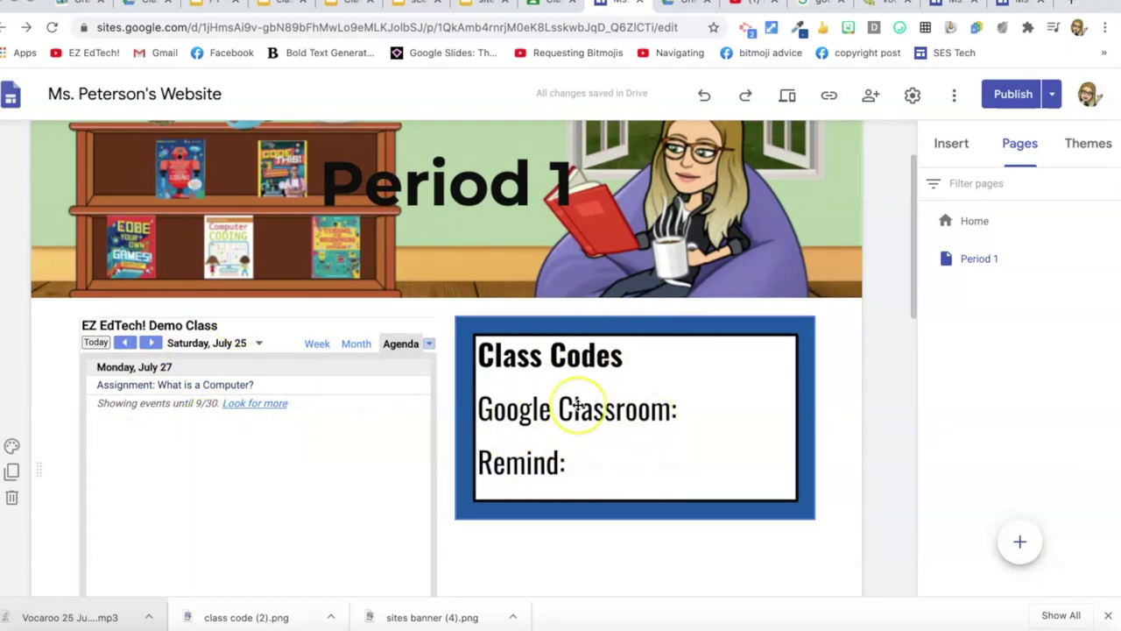
scroll(570, 405, "down", 1)
scroll(579, 405, "down", 5)
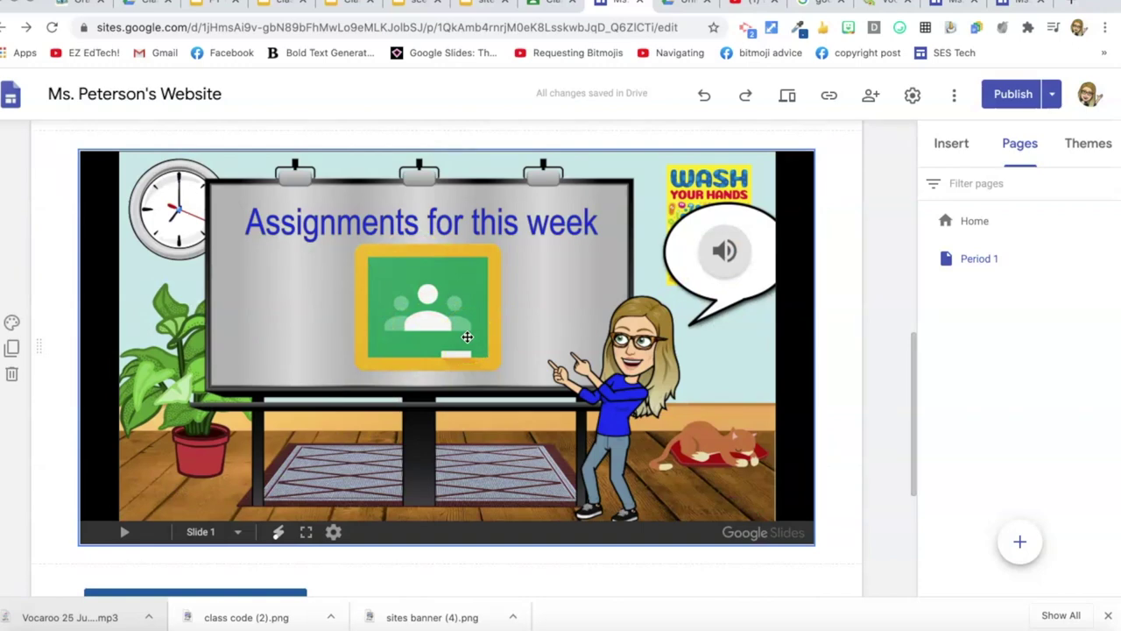
scroll(466, 336, "down", 1)
scroll(467, 336, "up", 4)
scroll(467, 336, "up", 1)
scroll(467, 336, "down", 6)
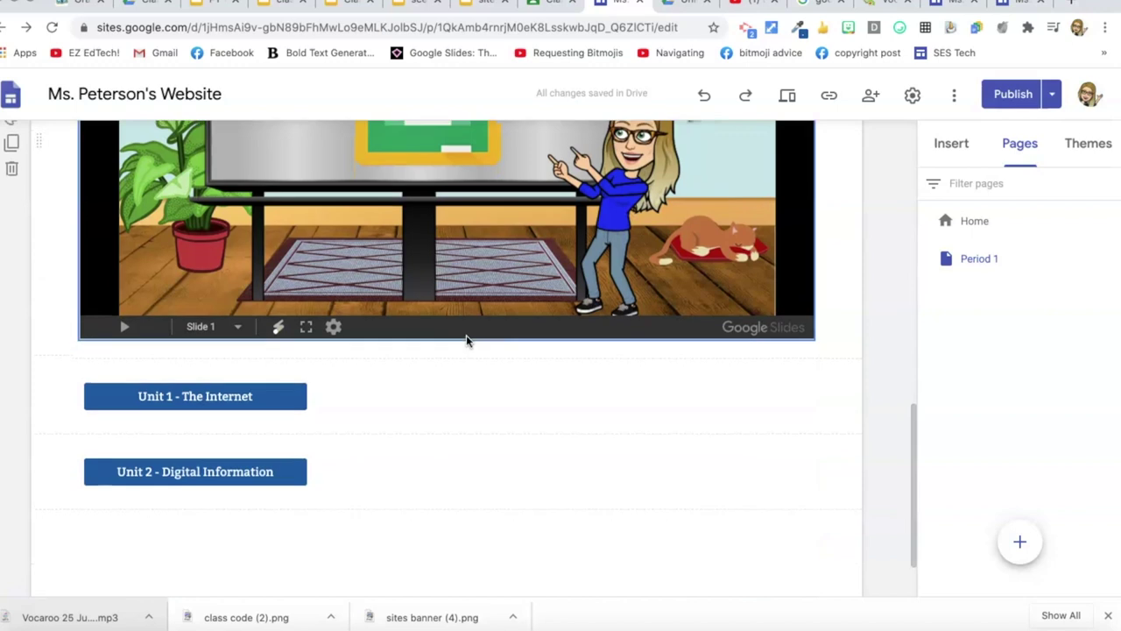
left_click(188, 401)
left_click(195, 468)
left_click(202, 400)
left_click(216, 418)
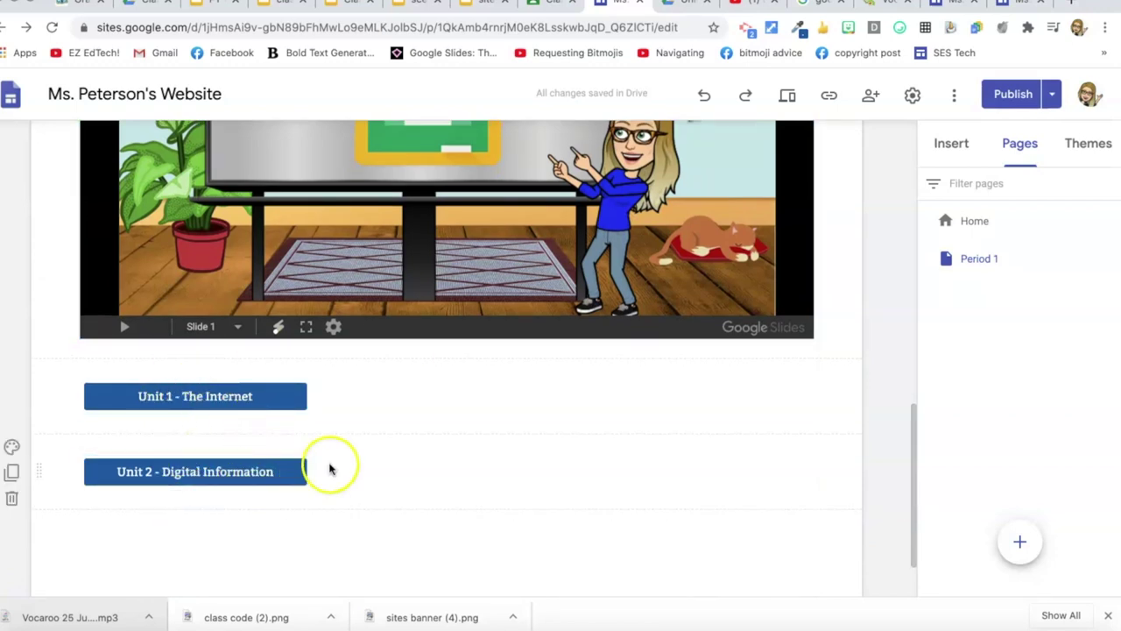
scroll(649, 526, "up", 4)
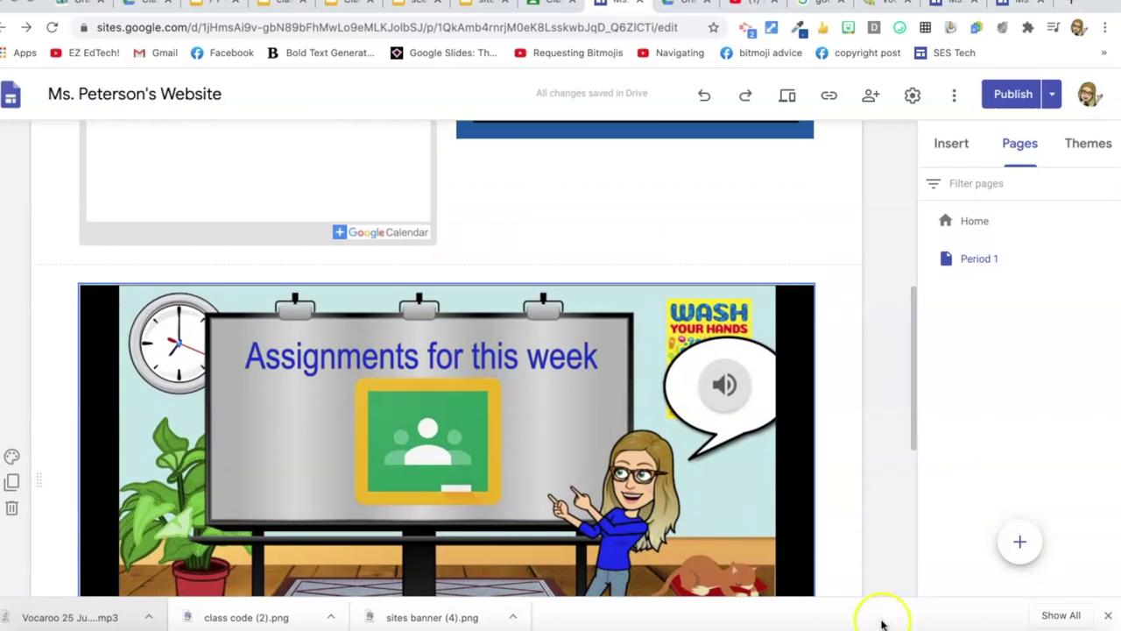
Step: Add a new page named "Period 2" to the site
left_click(1020, 543)
type("Period 2")
left_click(875, 379)
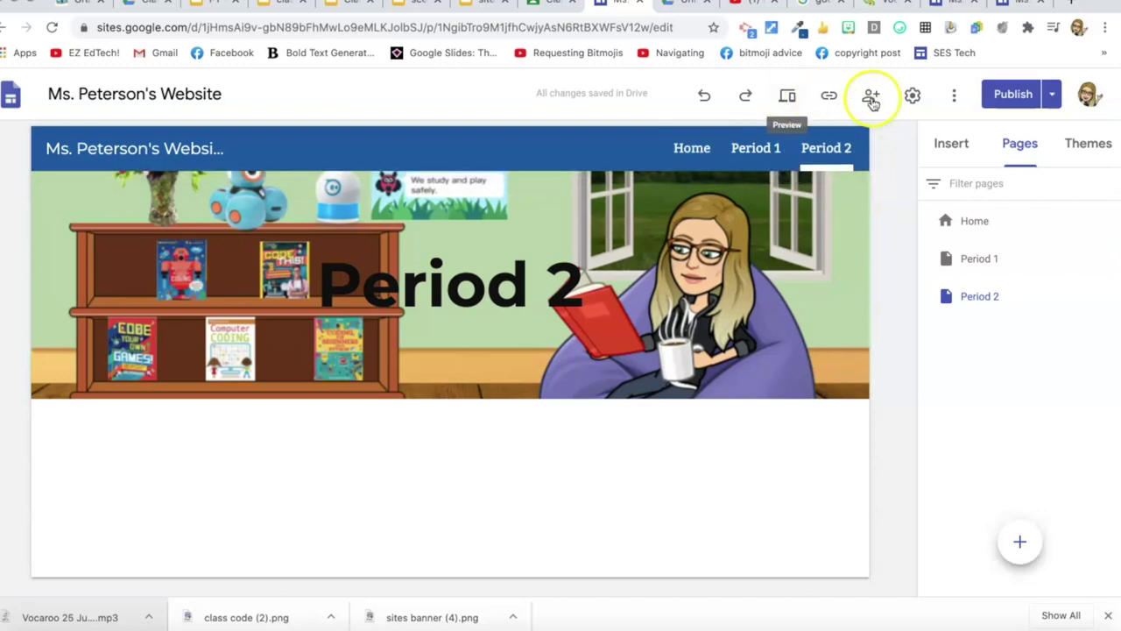
Step: Review the draft changes to the Period 1 page down to the unit buttons and publish the updated site
left_click(1012, 93)
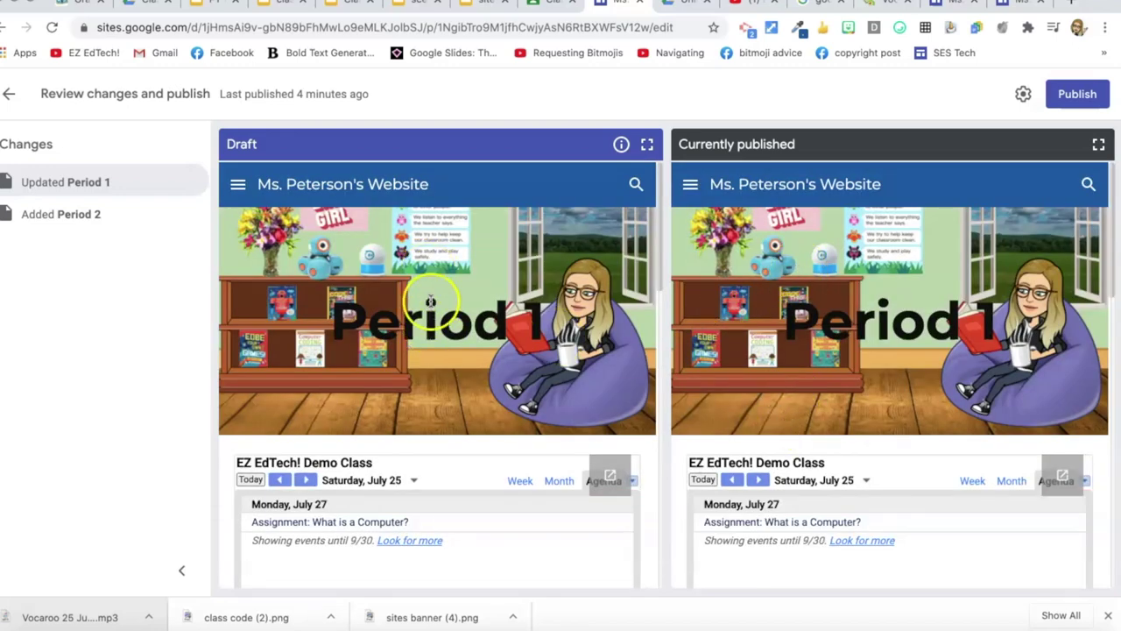
scroll(431, 365, "down", 5)
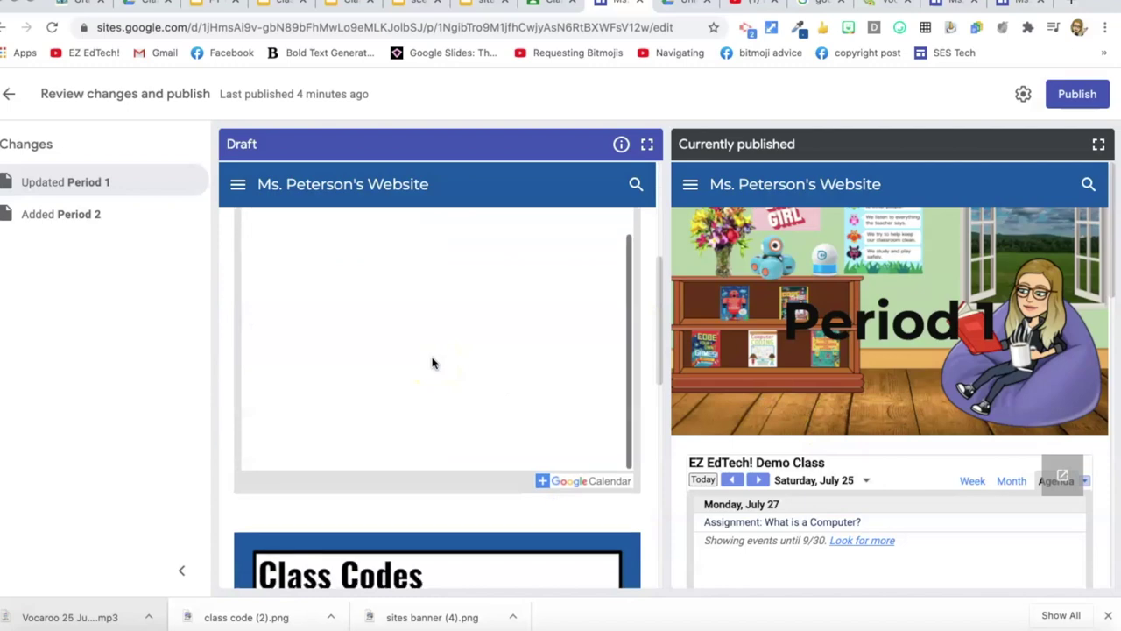
scroll(431, 362, "down", 8)
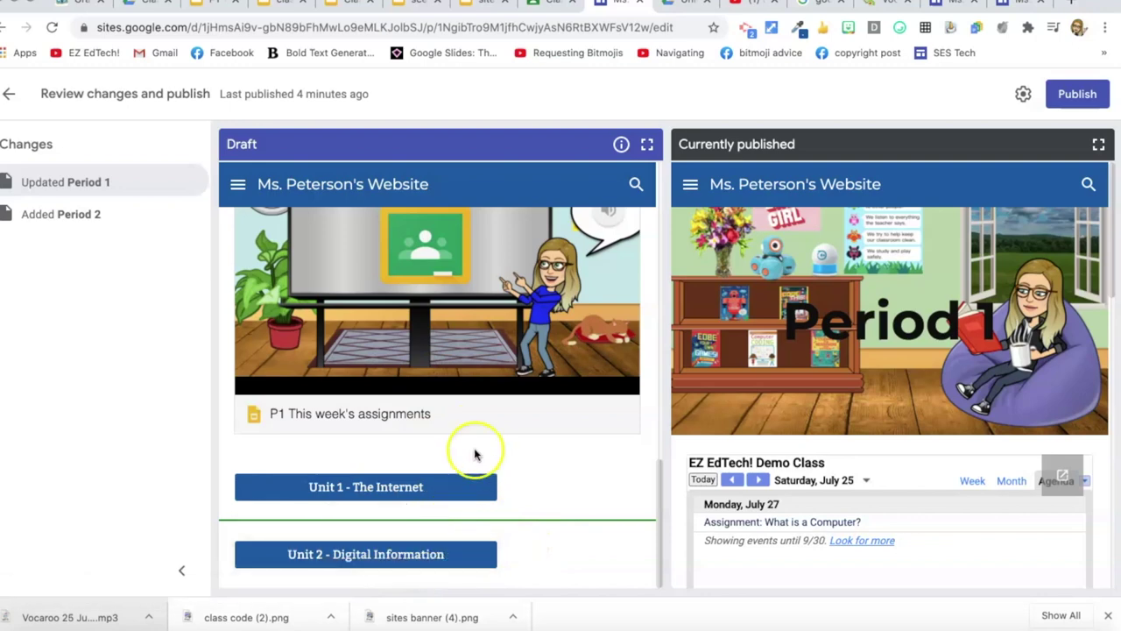
scroll(477, 430, "up", 10)
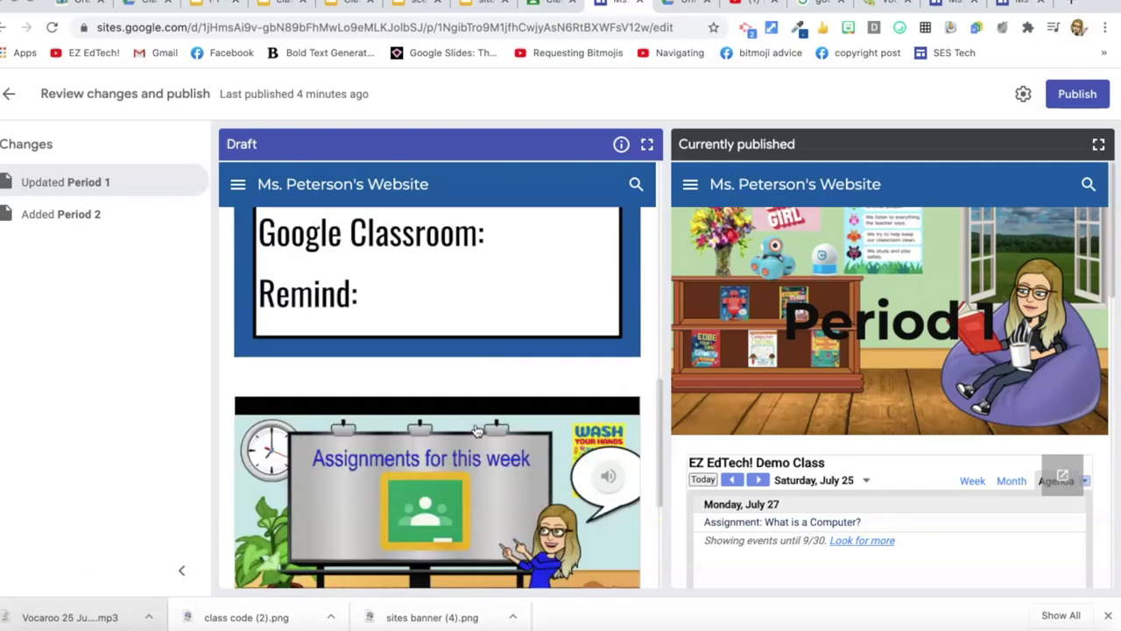
scroll(495, 424, "up", 1)
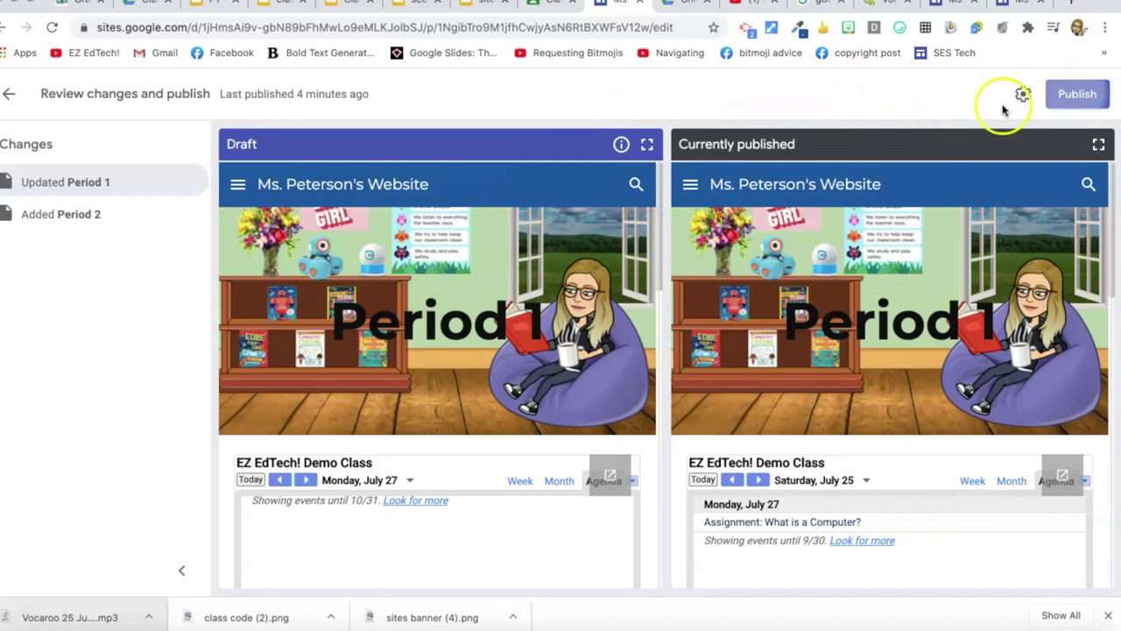
left_click(1075, 95)
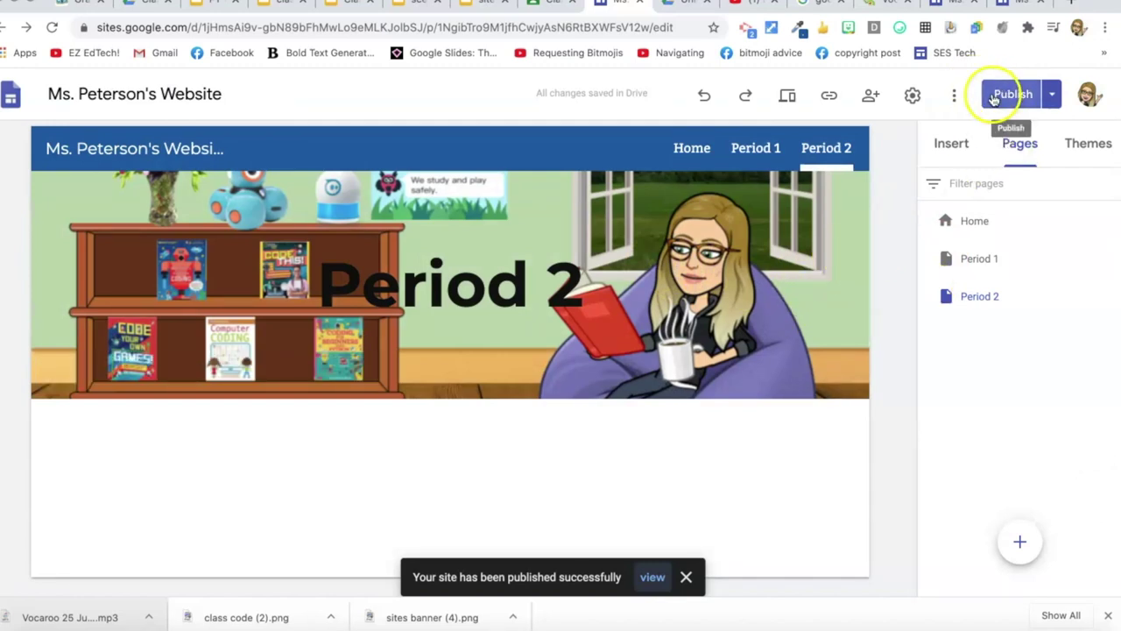
Step: Preview the site, look through the Period 1 page down to the unit buttons, and go to the Home page
left_click(787, 96)
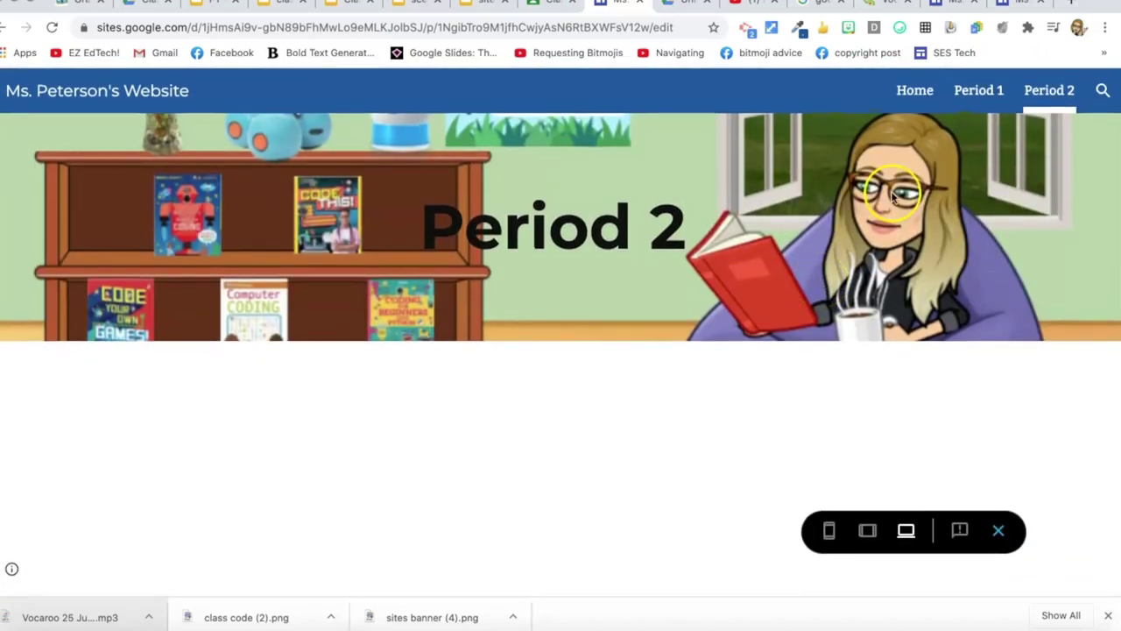
left_click(978, 90)
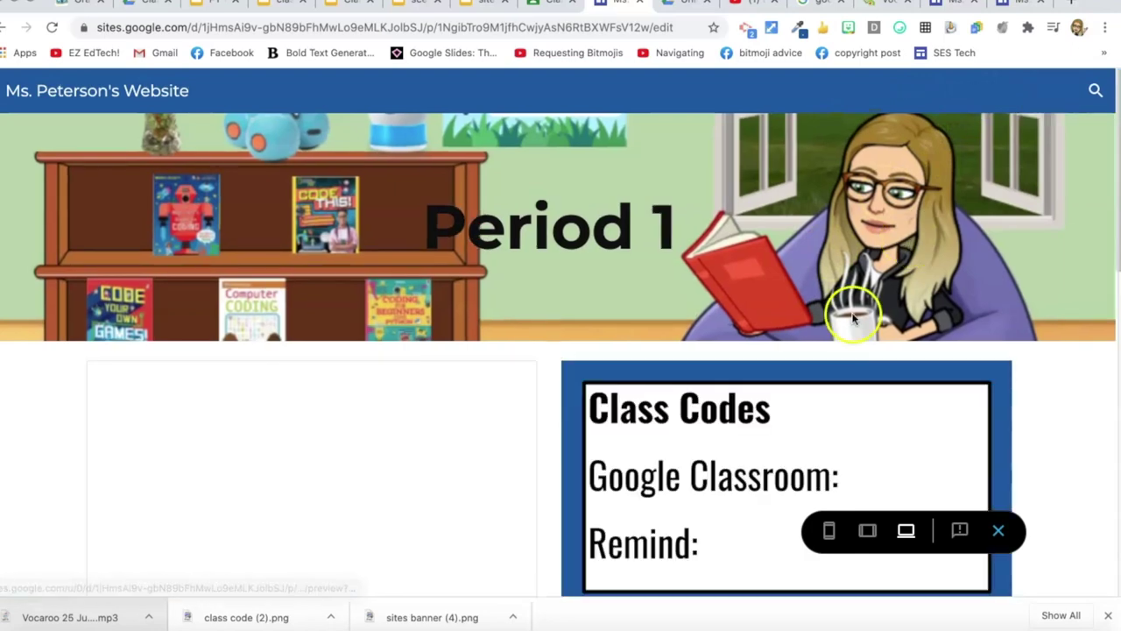
scroll(828, 383, "down", 3)
scroll(827, 383, "down", 10)
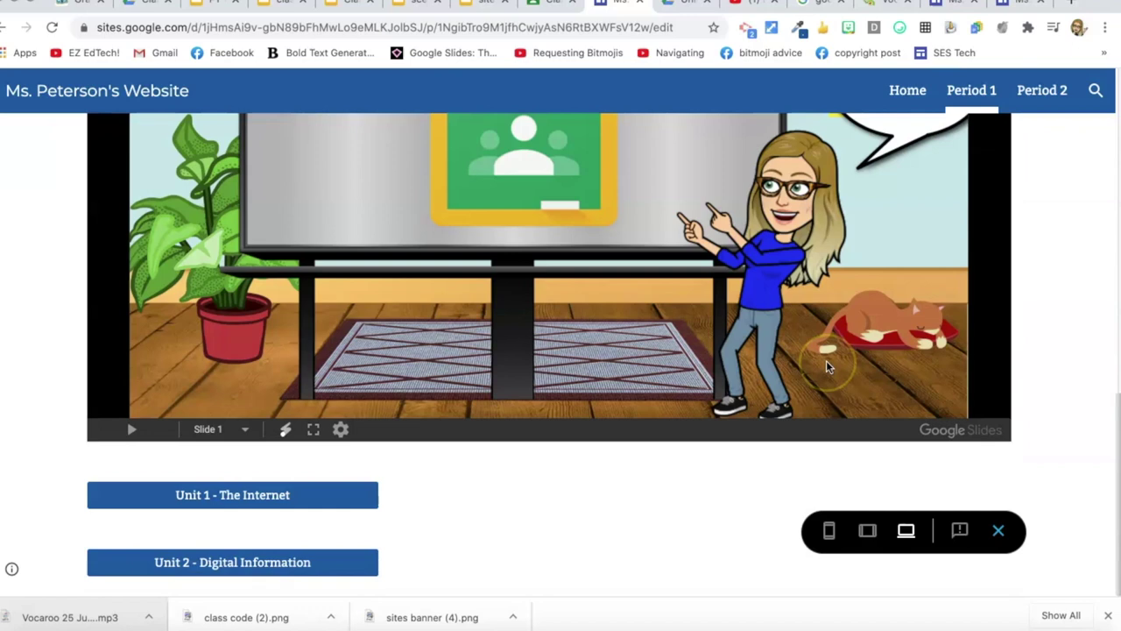
scroll(827, 366, "up", 5)
scroll(831, 377, "up", 4)
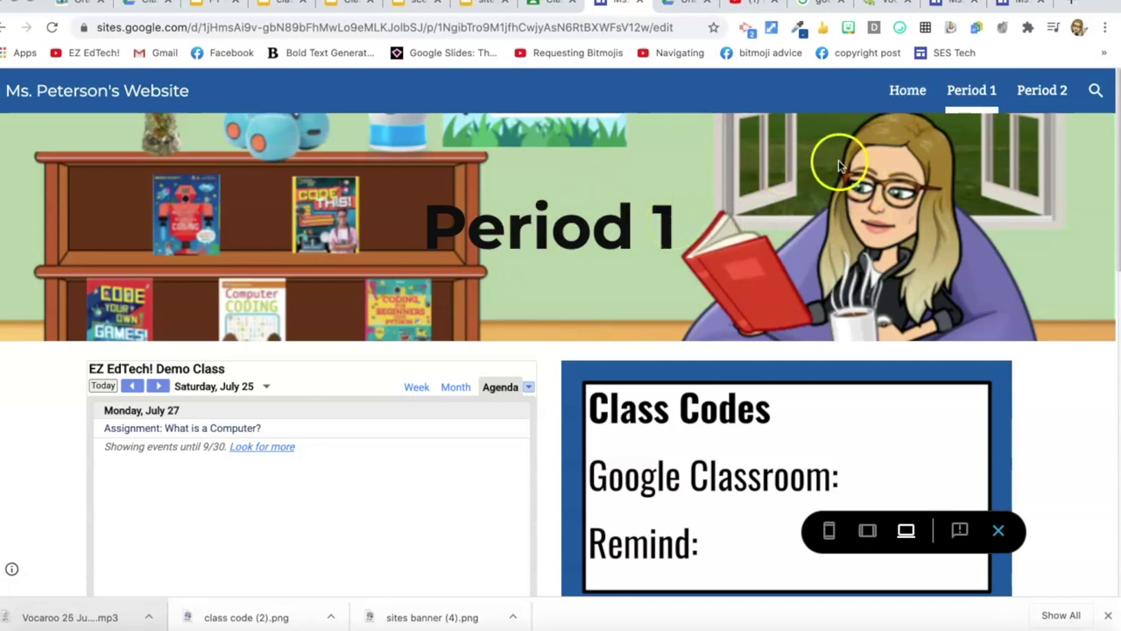
left_click(907, 91)
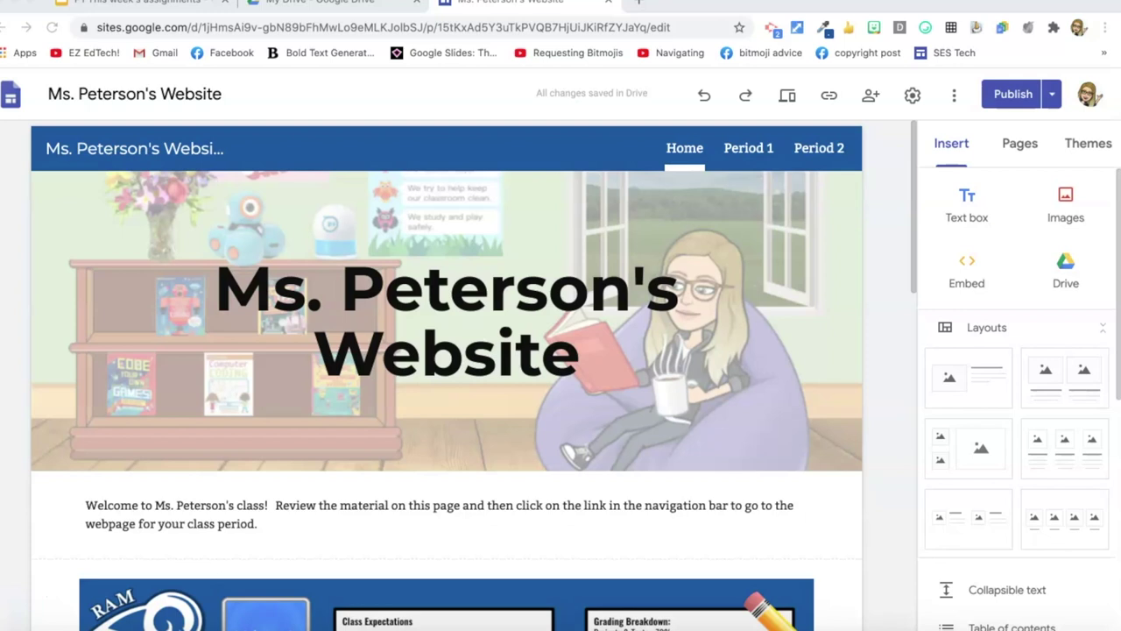
Step: In a new browser tab, create a blank Google Form and name both the form and its file "Parent Contact Information"
left_click(638, 5)
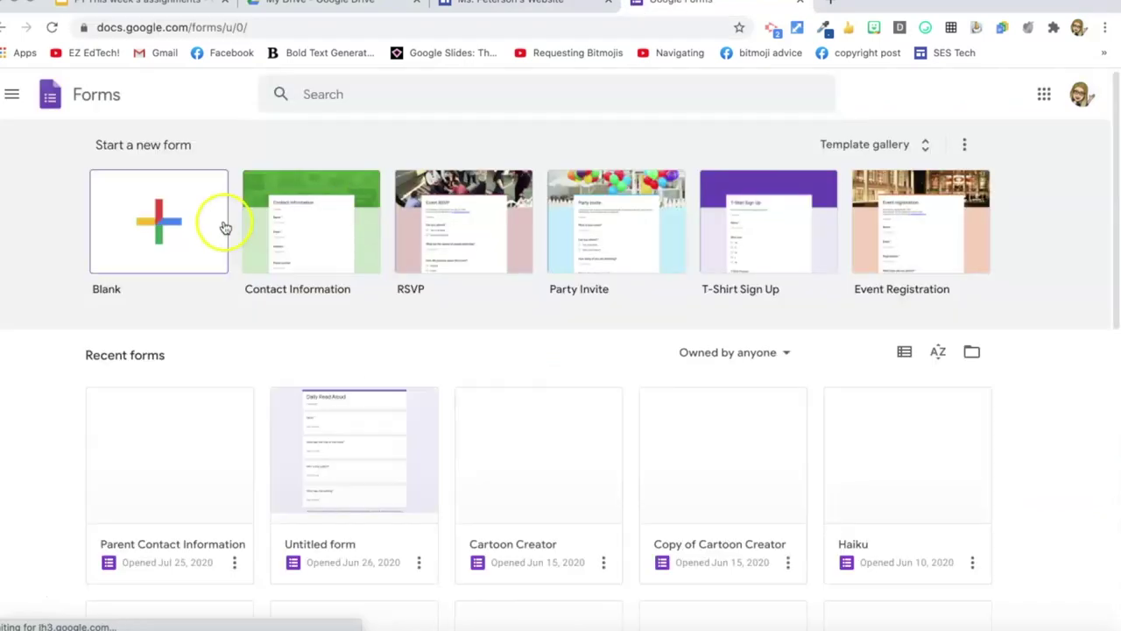
left_click(156, 221)
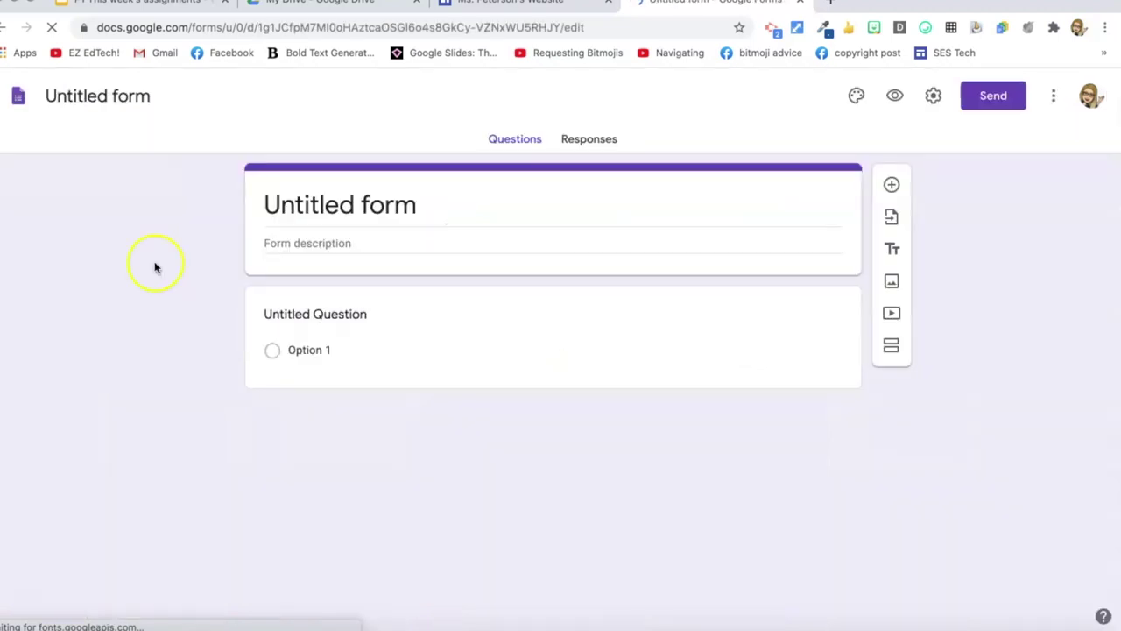
left_click(369, 205)
type("Parent C")
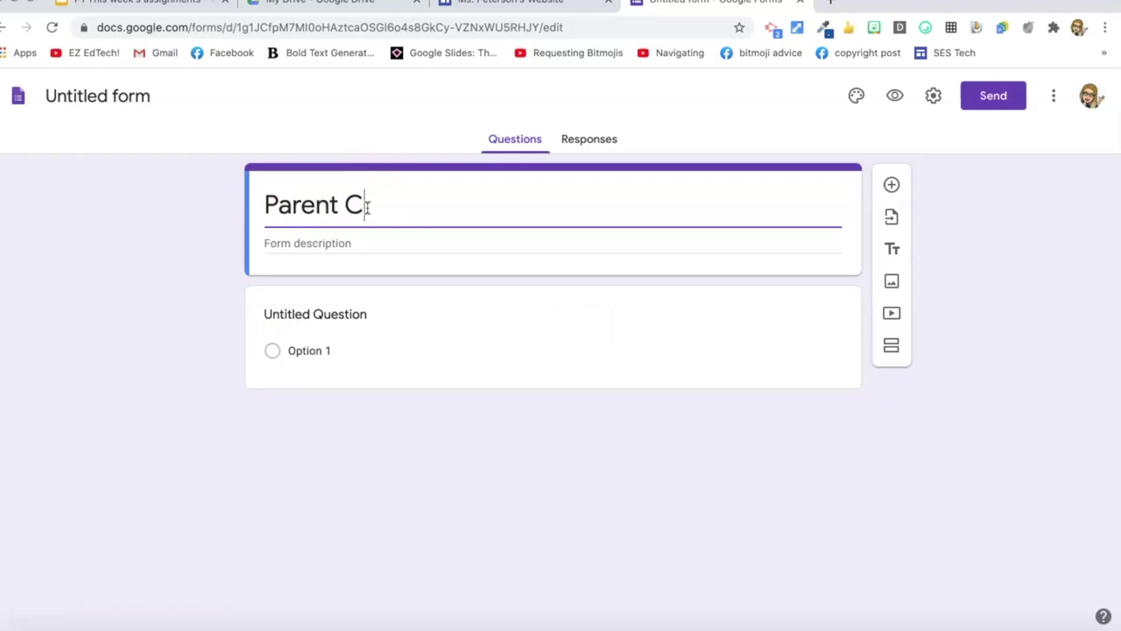
type("ontact Information")
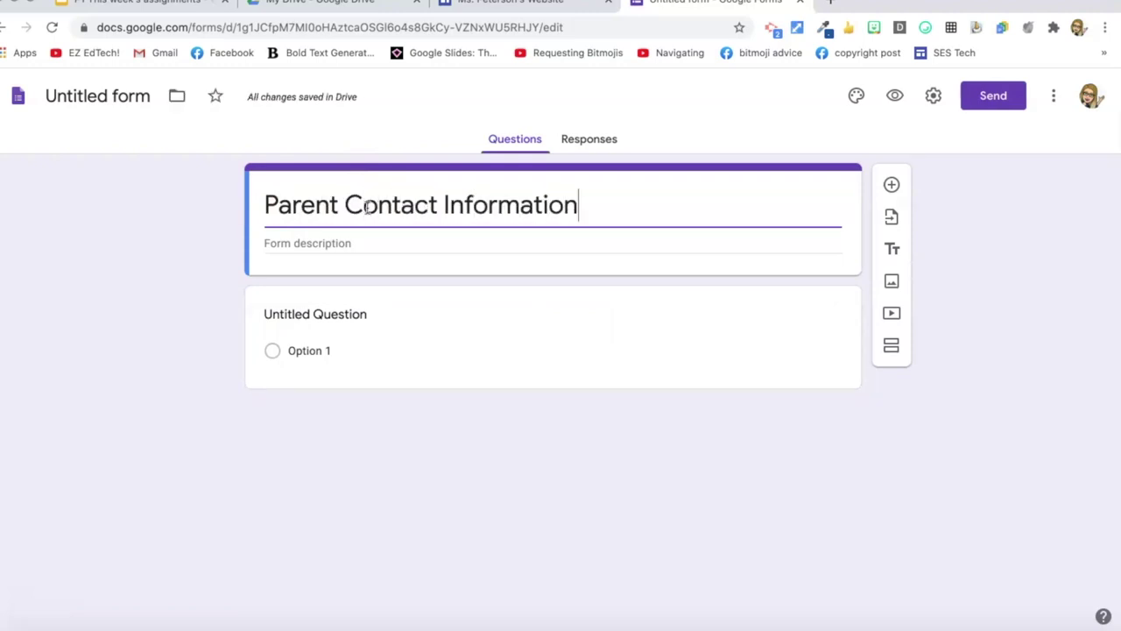
left_click(109, 95)
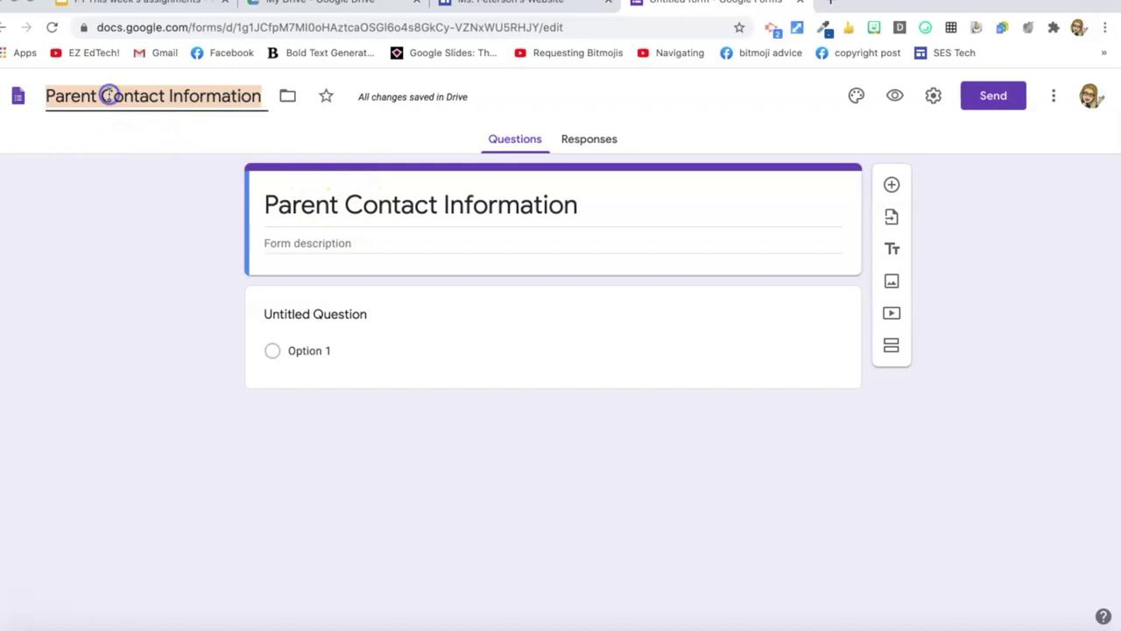
Step: Set up two required short-answer questions, "Your Name" and "Child's Name"
left_click(316, 314)
type("Your Name")
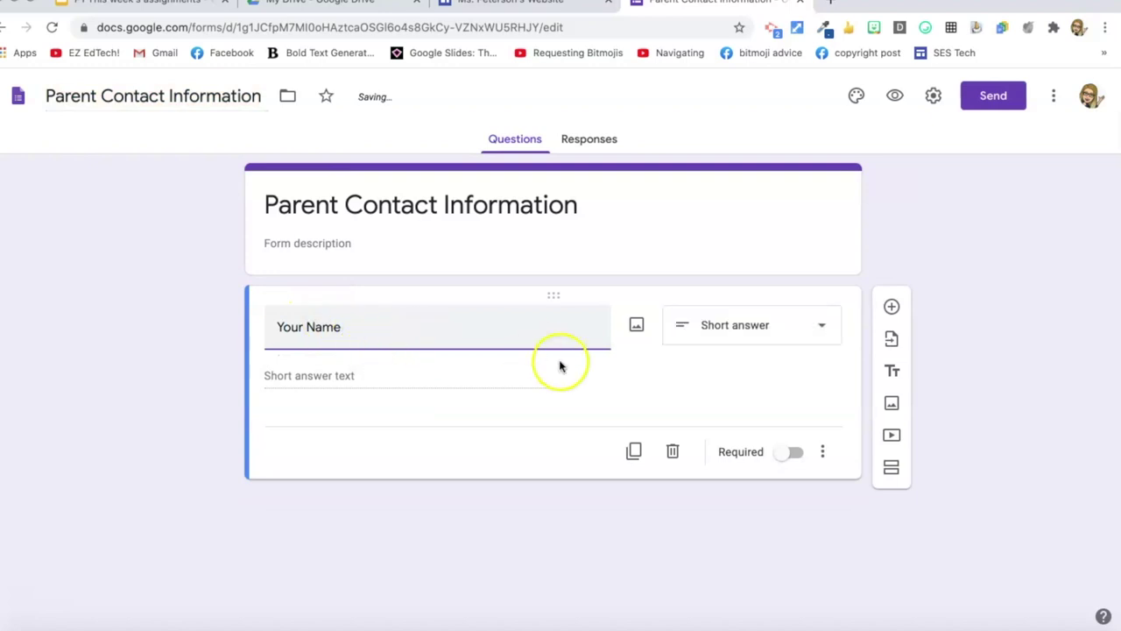
left_click(798, 457)
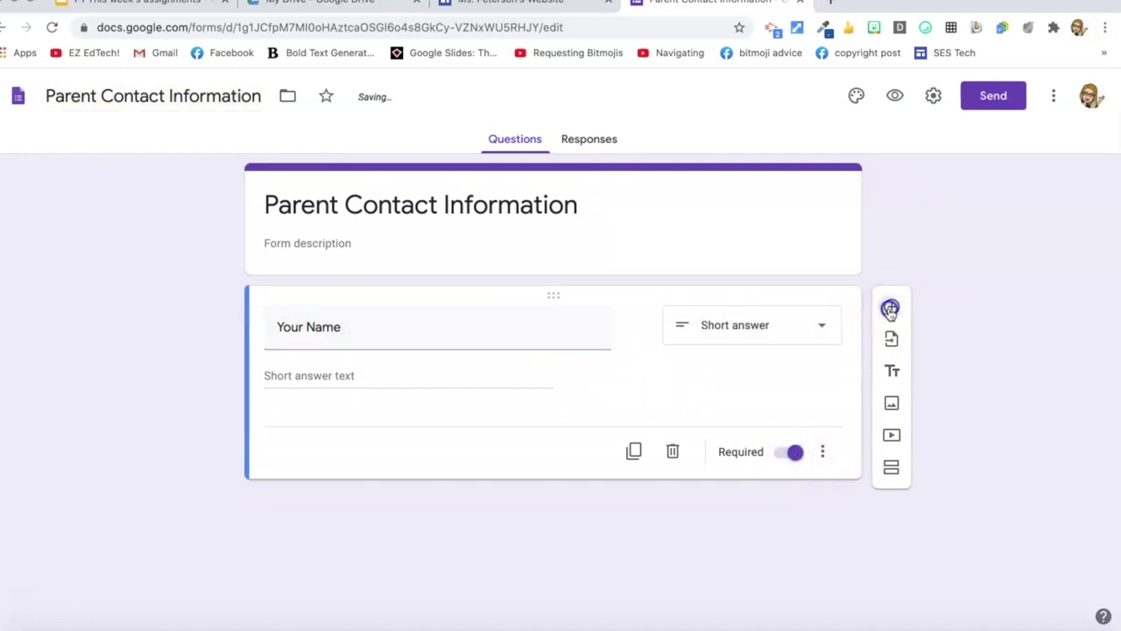
left_click(890, 309)
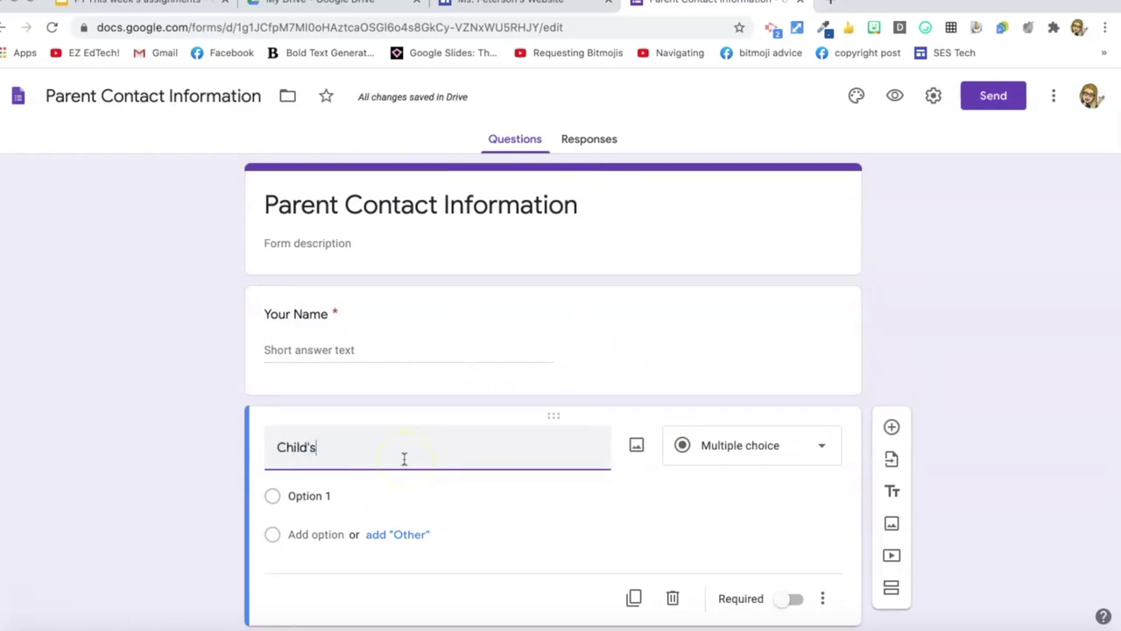
left_click(793, 570)
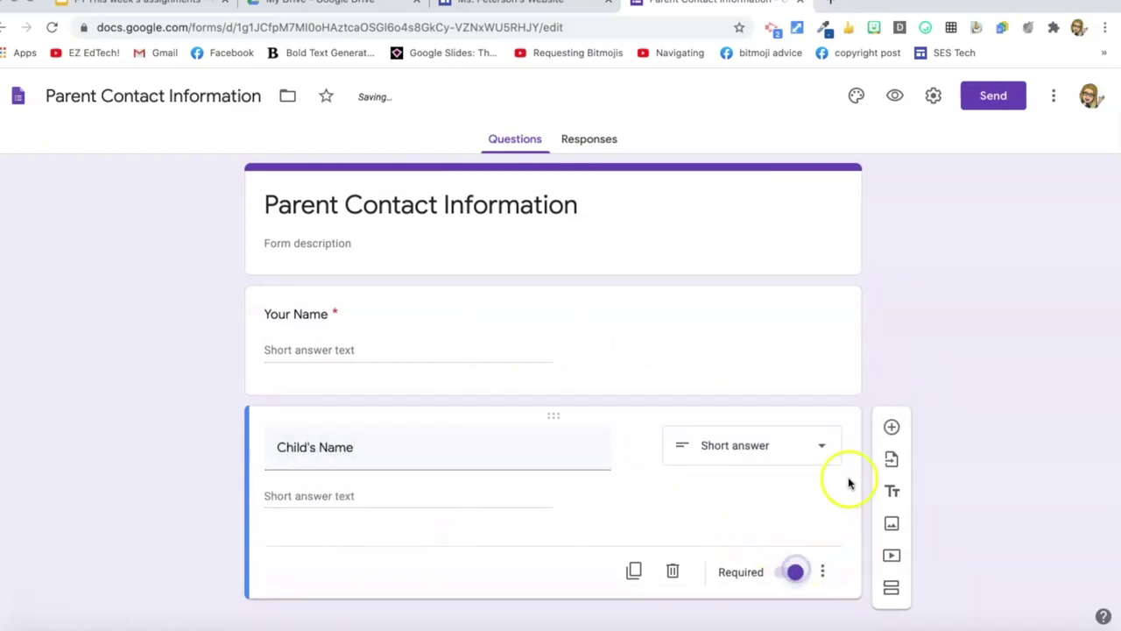
Step: Add the short-answer questions "Your email address" and "Your phone number (daytime contact)"
left_click(892, 429)
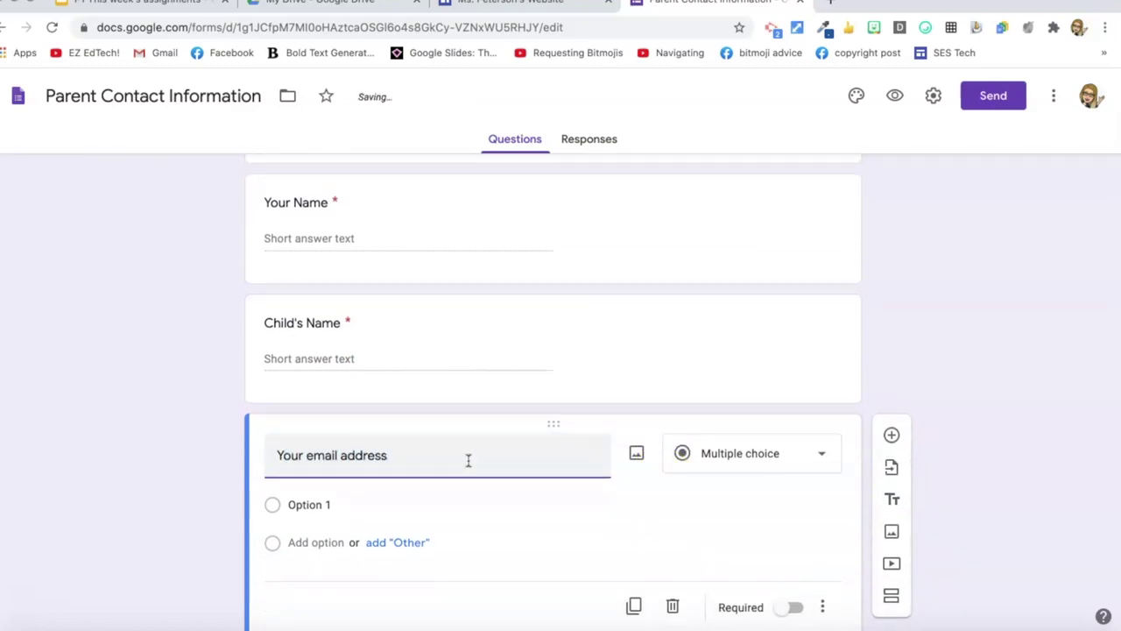
left_click(891, 435)
type("Your phone number (daytime co")
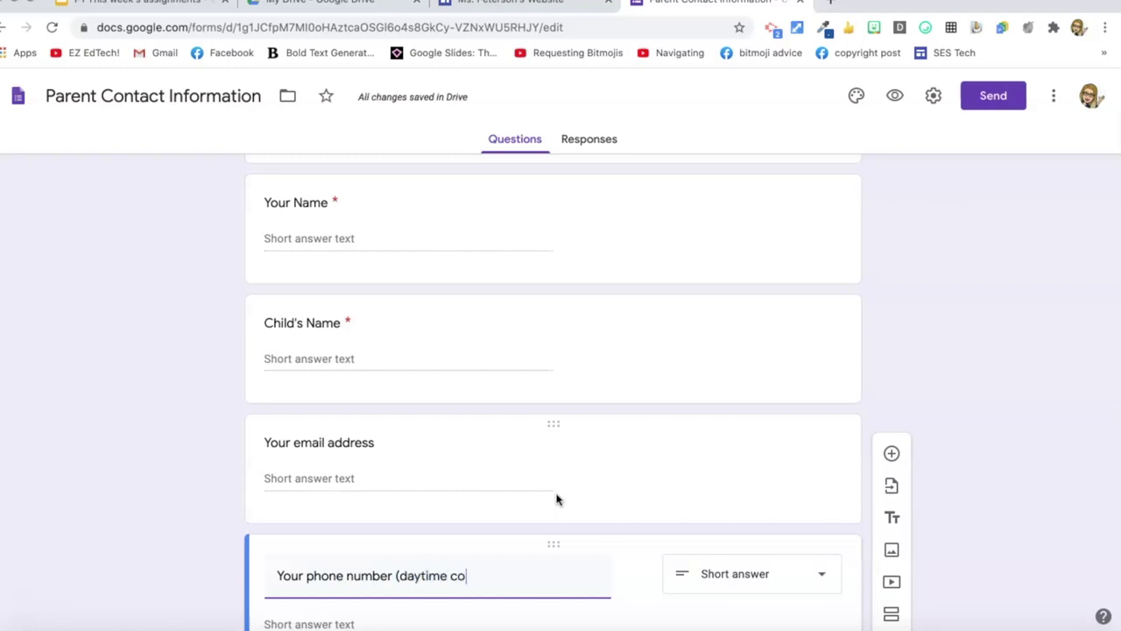
Step: Below the phone number question, add the question "Best way to contact you" and make it a Checkboxes question
scroll(613, 473, "down", 2)
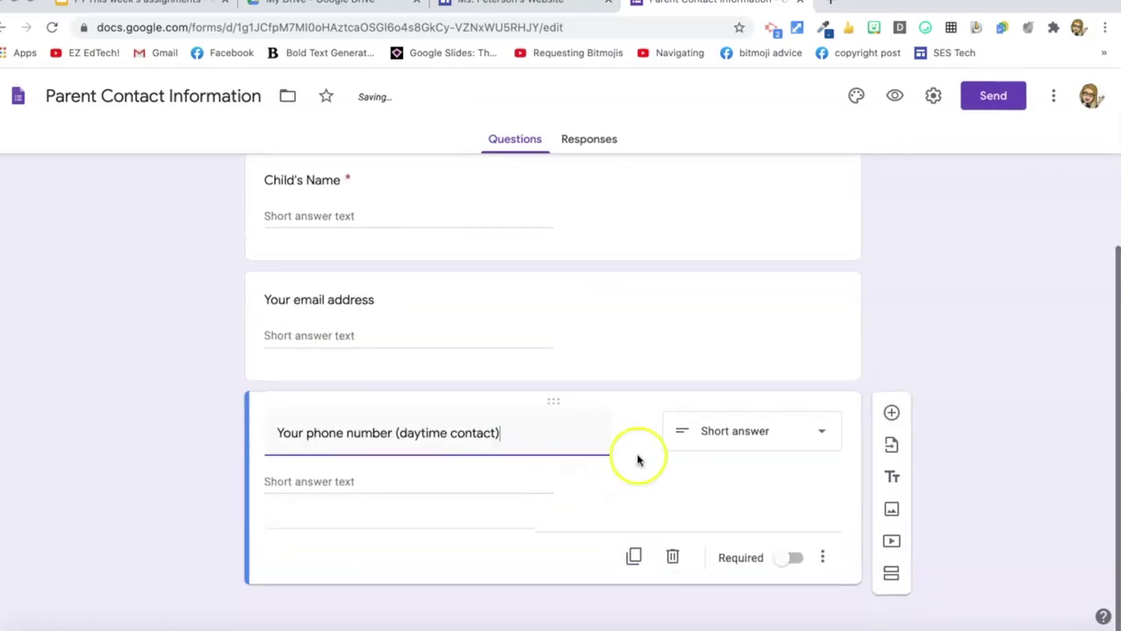
left_click(892, 411)
type("Best way to")
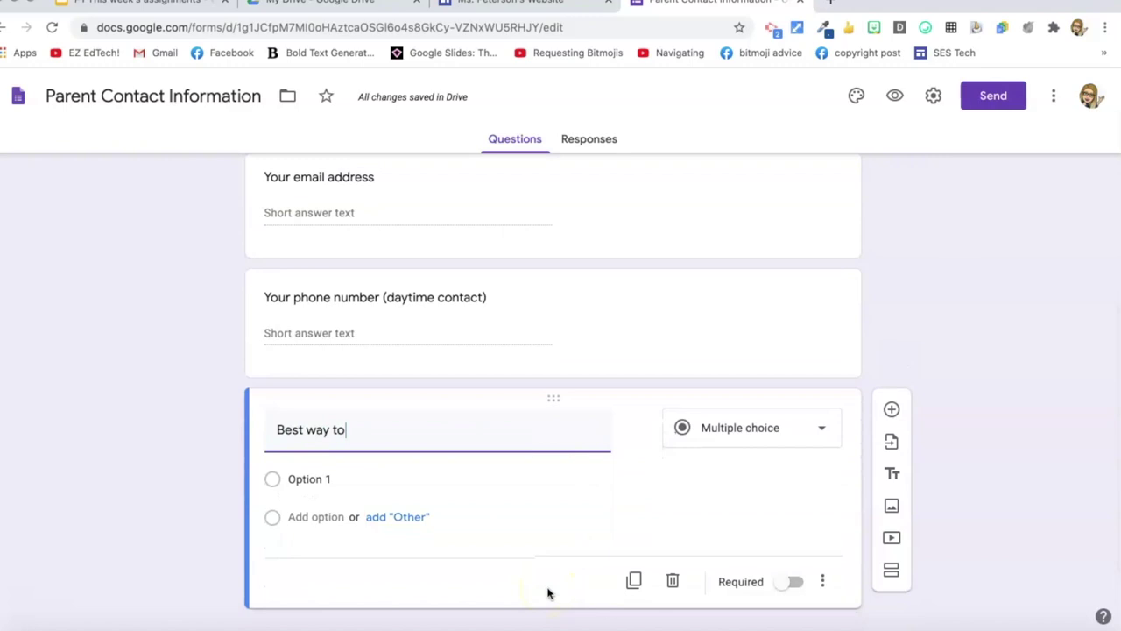
type(" contact you")
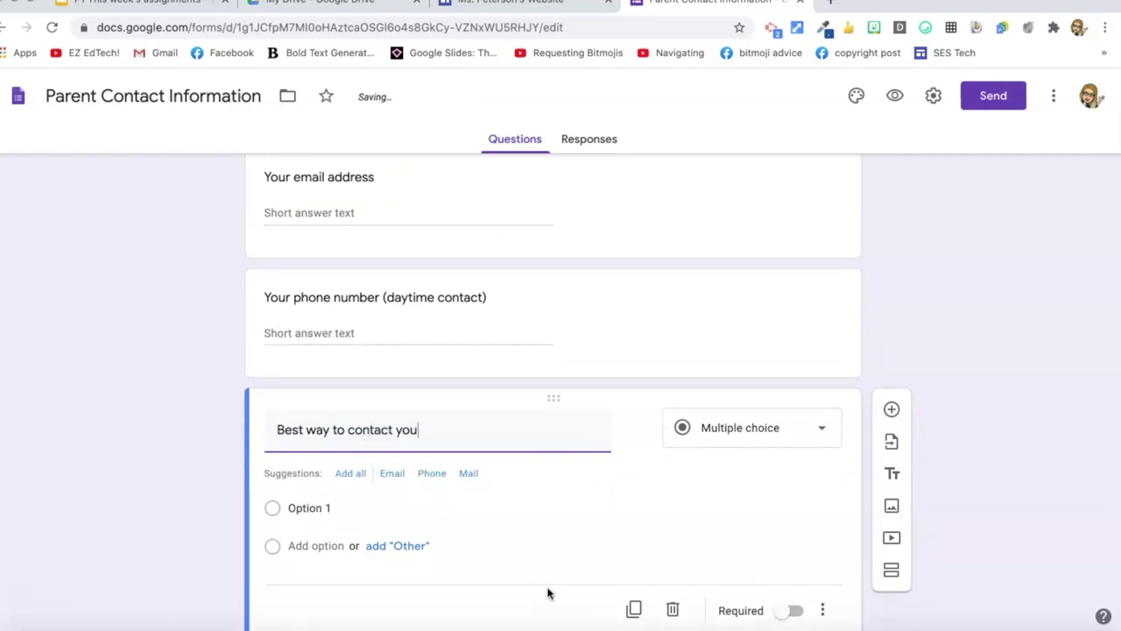
left_click(824, 429)
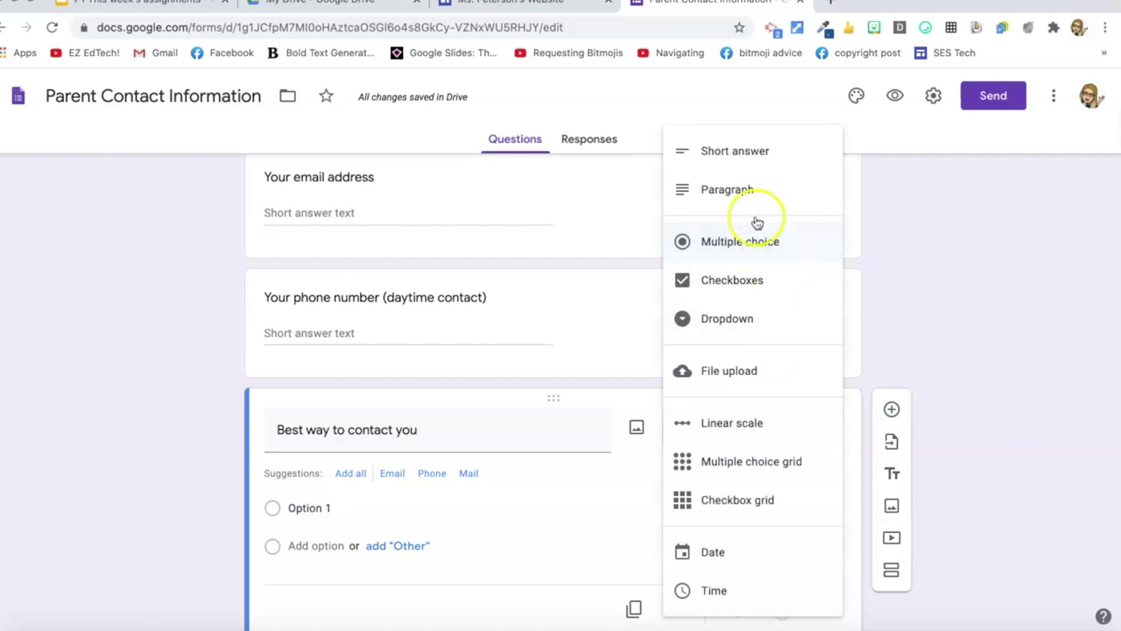
left_click(747, 280)
Step: Give the checkbox question the options Text, Call and Email, and extend its title with "(choose as many as you like)"
left_click(337, 480)
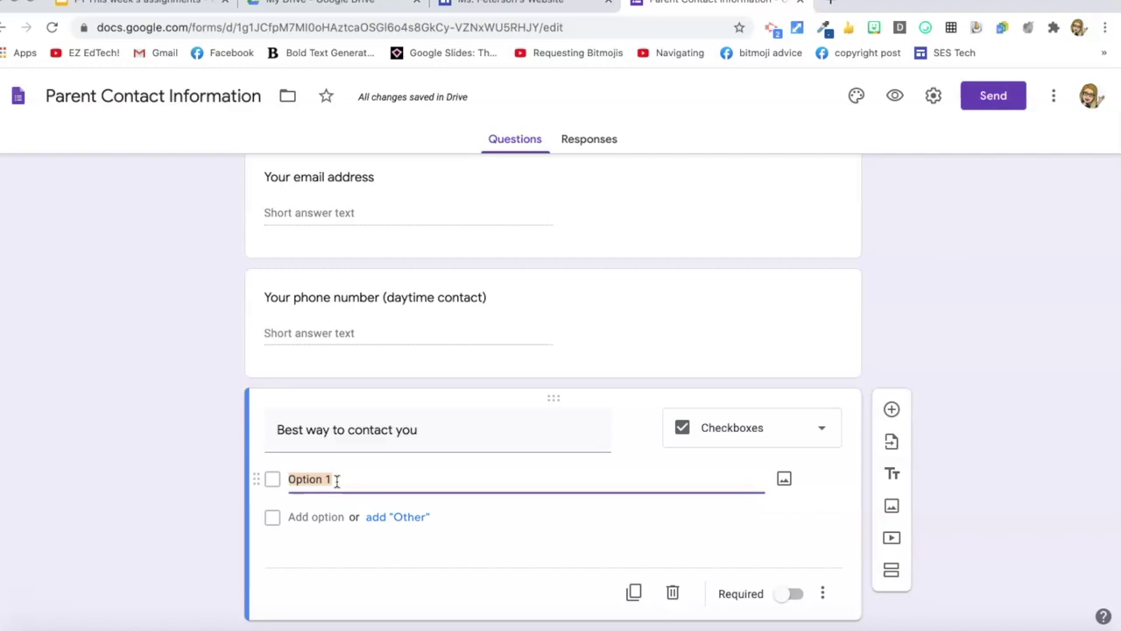
left_click(322, 521)
type("Call")
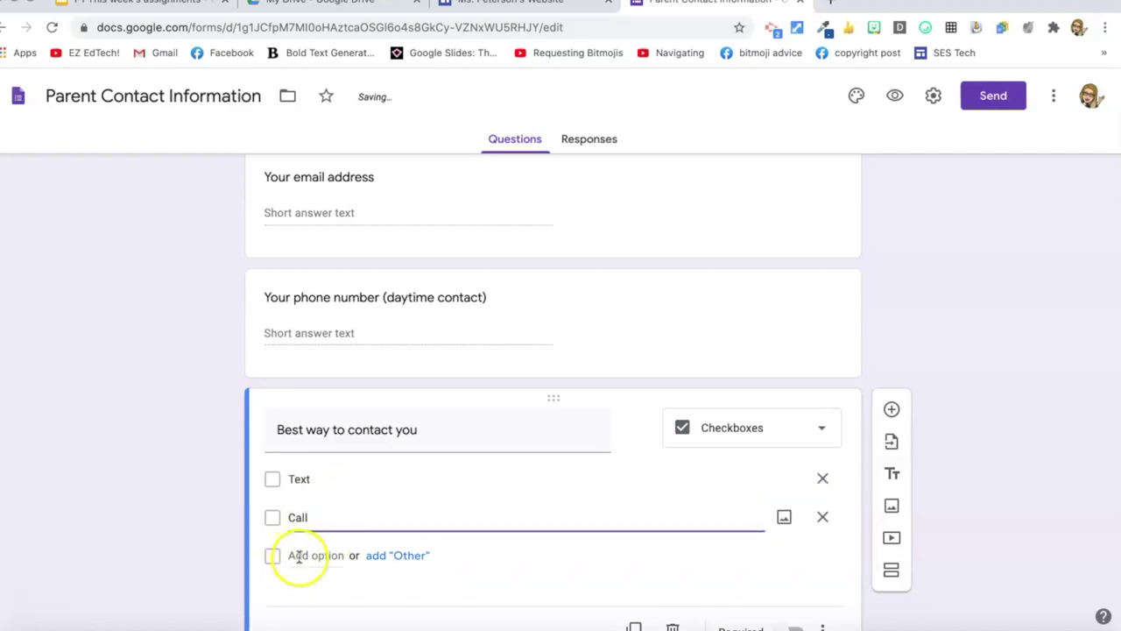
left_click(308, 556)
type("Email")
triple_click(426, 429)
key("BackSpace")
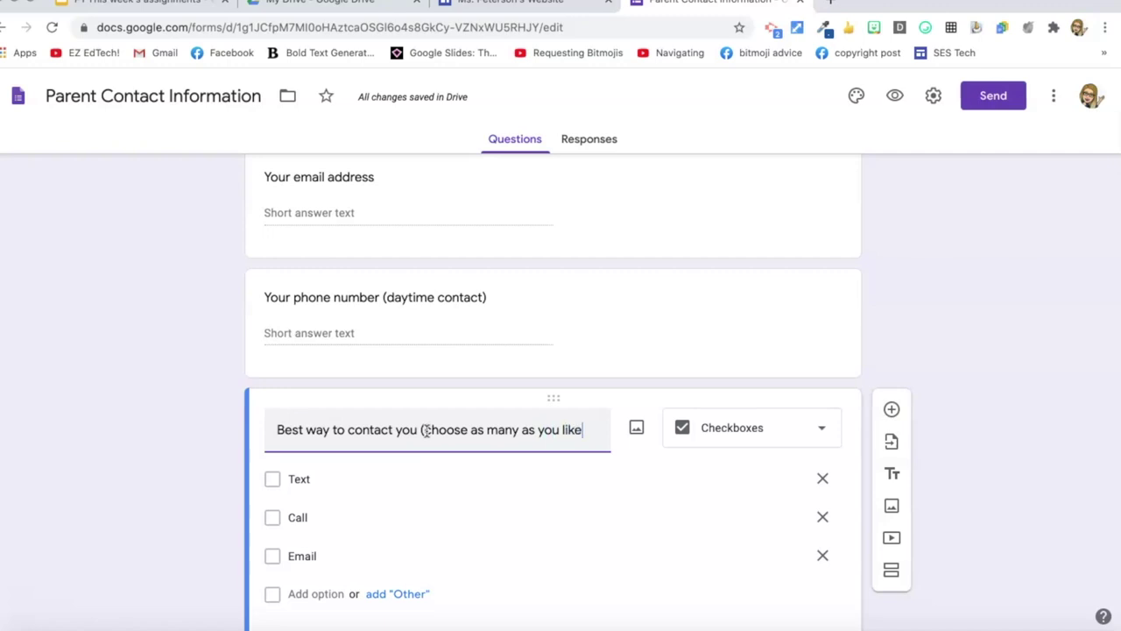
Step: Check the form's responses and the option for creating a spreadsheet, and return to the questions
scroll(442, 508, "up", 5)
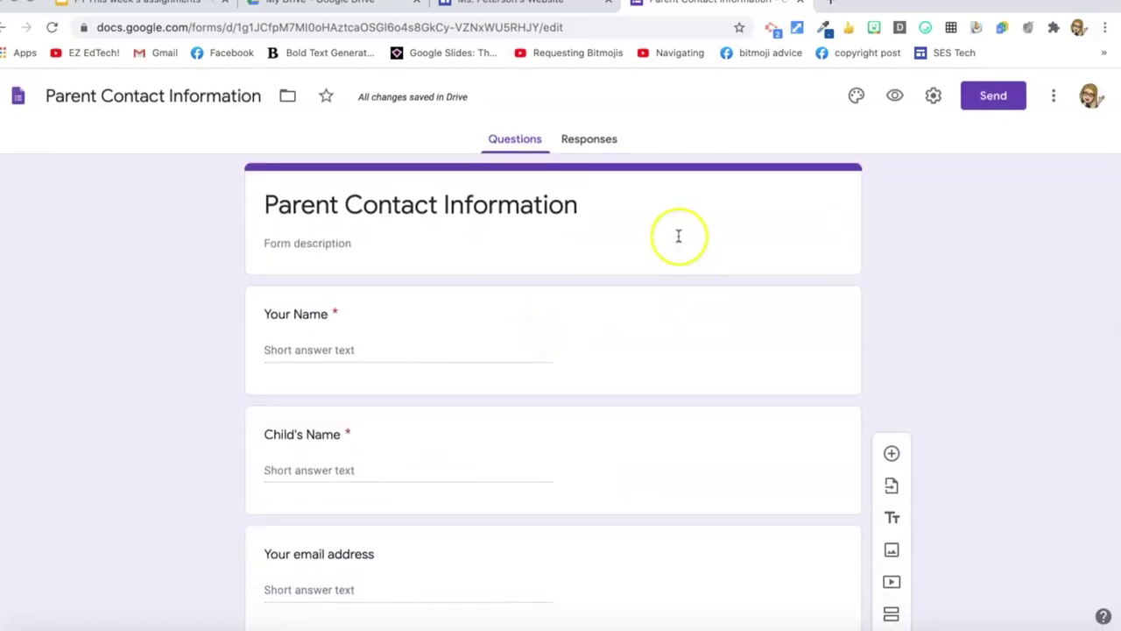
left_click(596, 145)
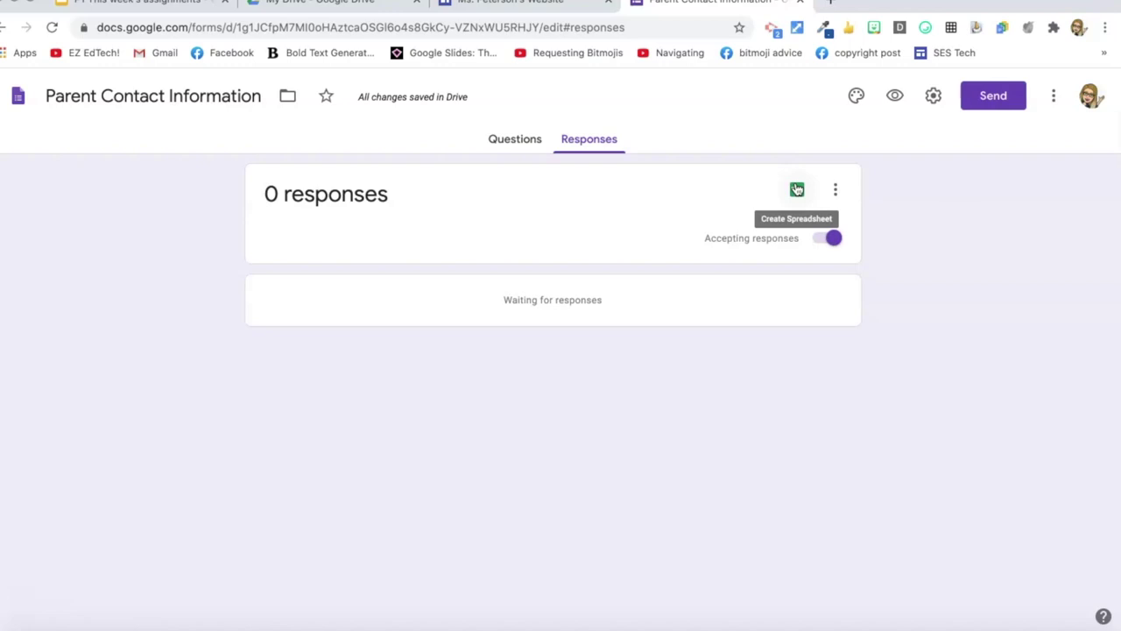
left_click(497, 144)
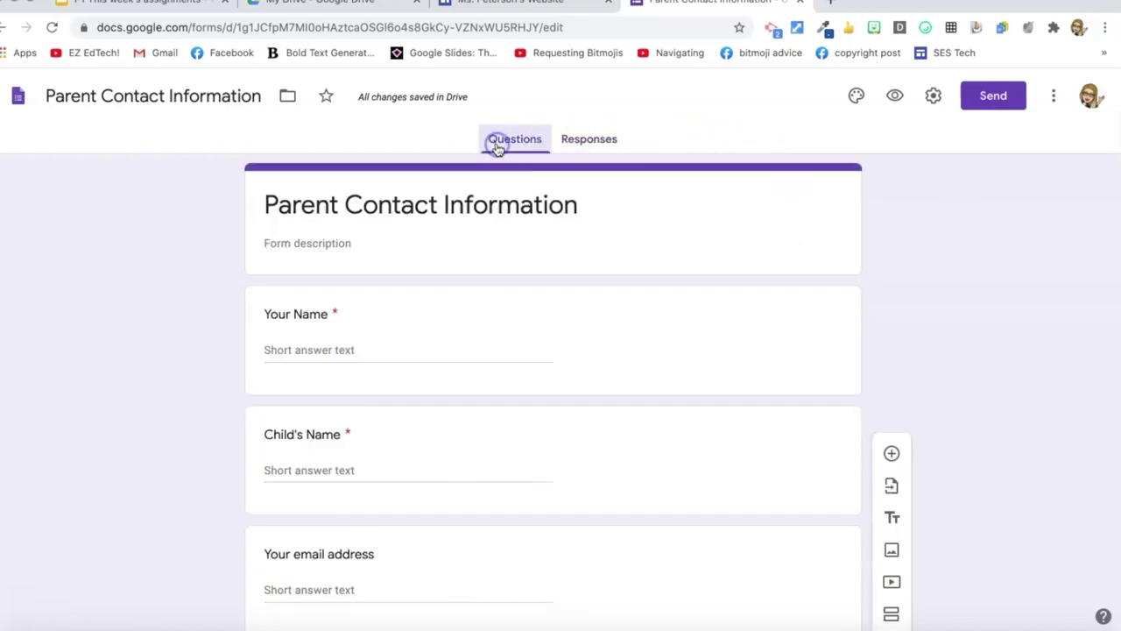
Step: Switch to the class website tab and insert today's Parent Contact Information form on the Home page
left_click(505, 4)
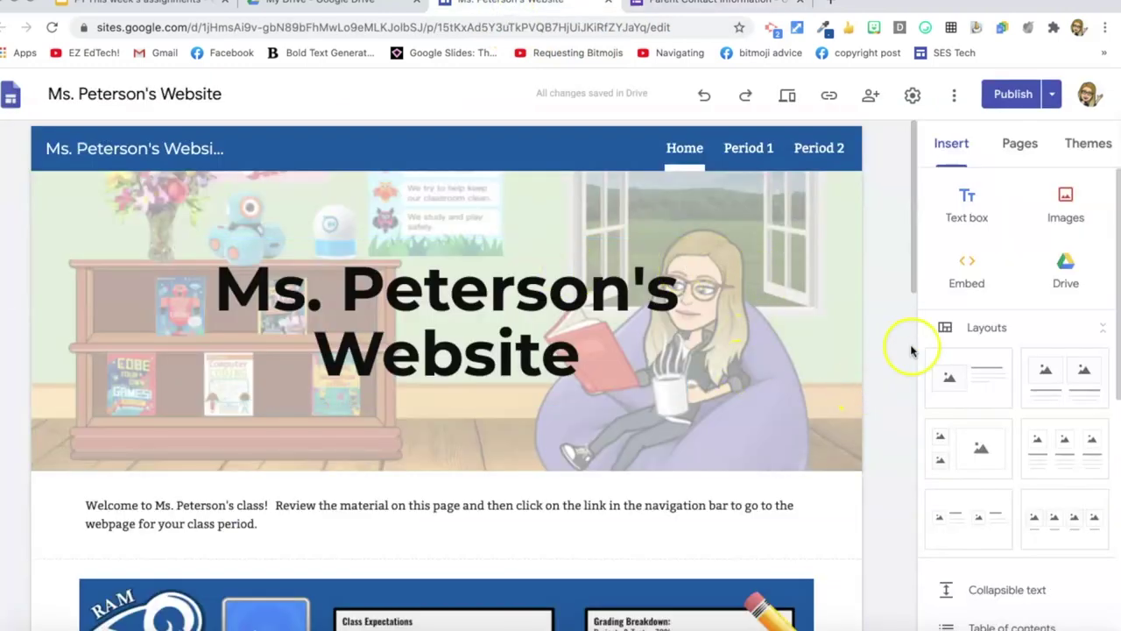
scroll(1036, 543, "down", 4)
scroll(1037, 543, "down", 3)
left_click(990, 573)
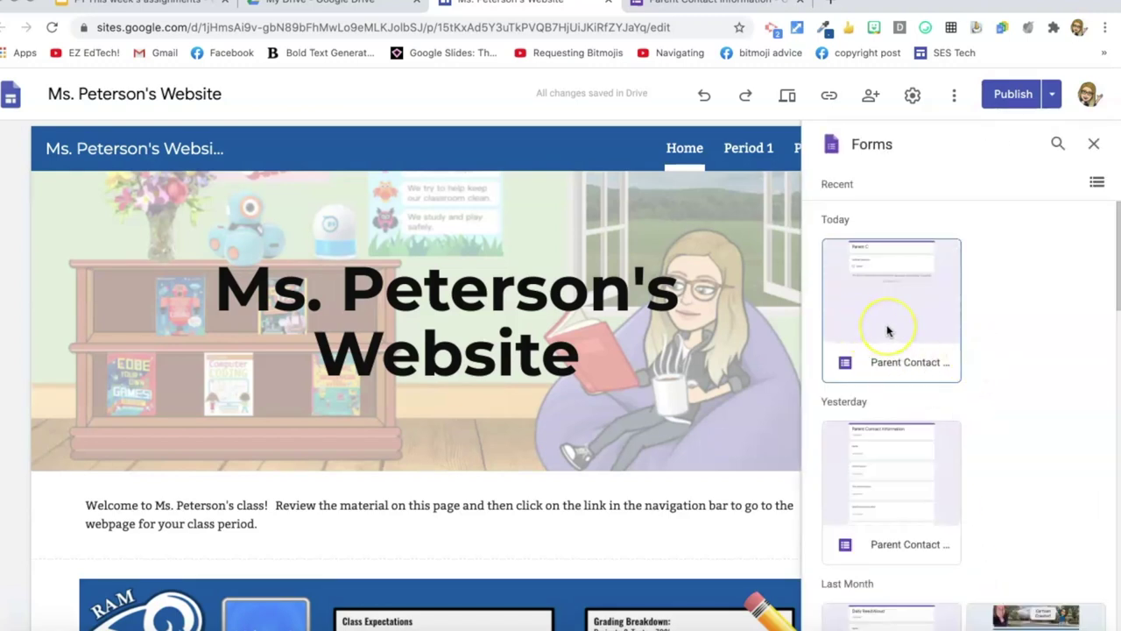
double_click(887, 331)
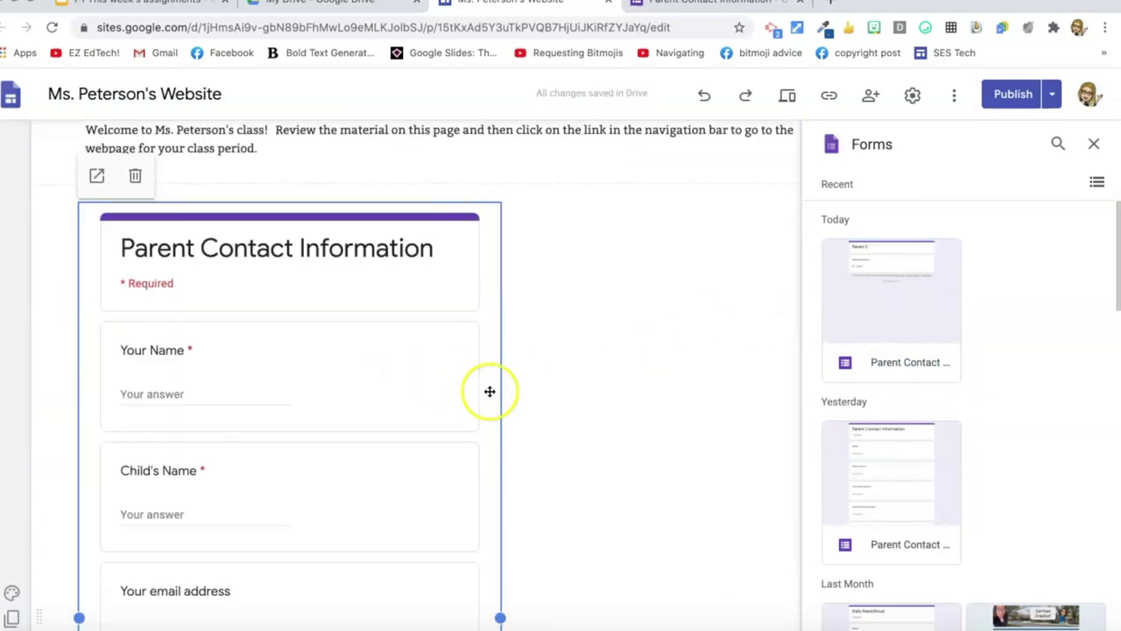
Step: Widen the embedded Parent Contact Information form so it spans most of the Home page's width
left_click(50, 459)
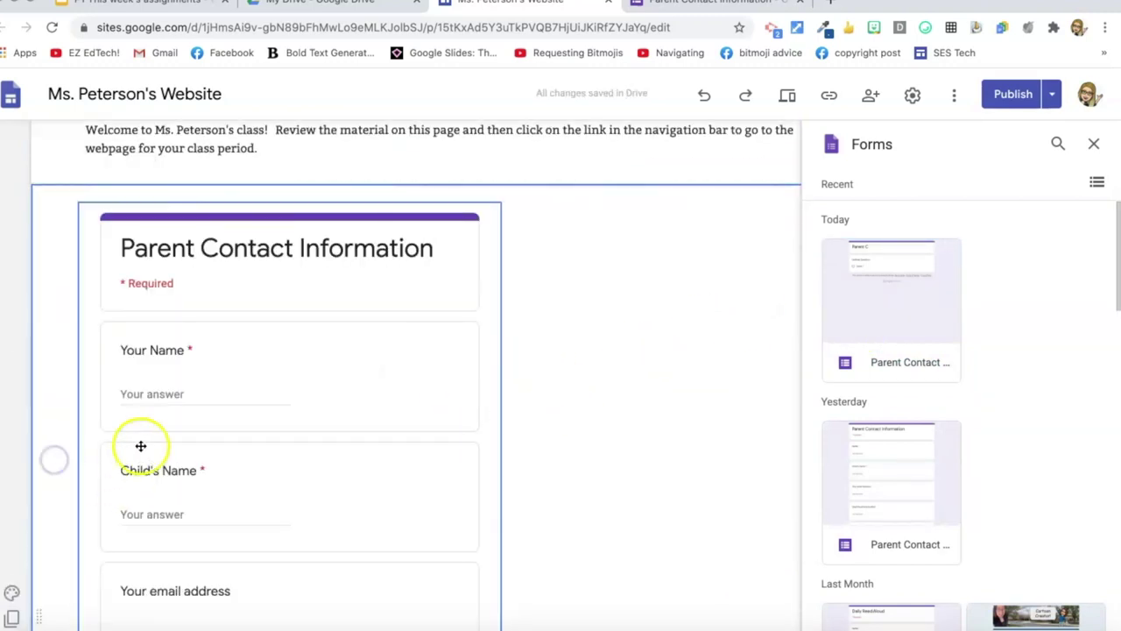
scroll(73, 526, "down", 2)
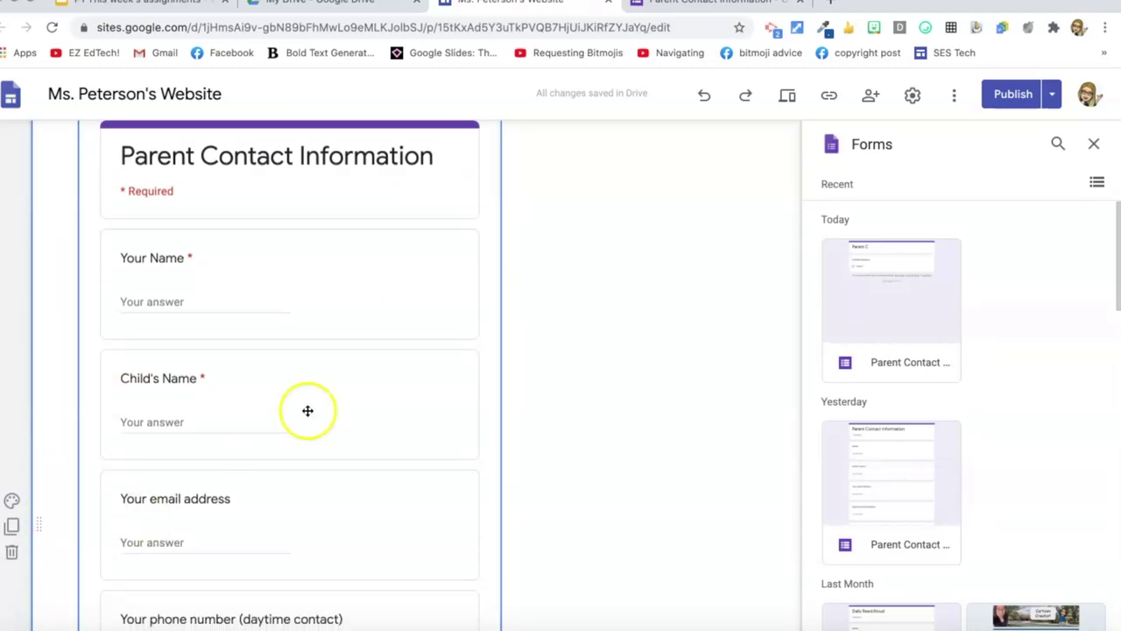
scroll(318, 403, "up", 1)
scroll(318, 403, "down", 2)
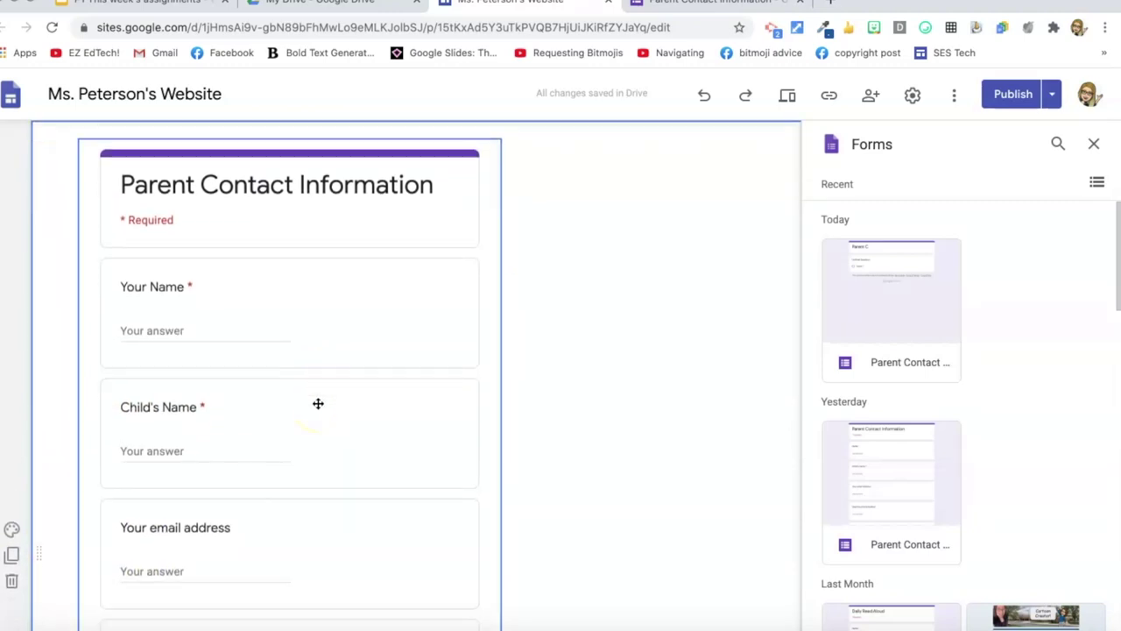
left_click(493, 397)
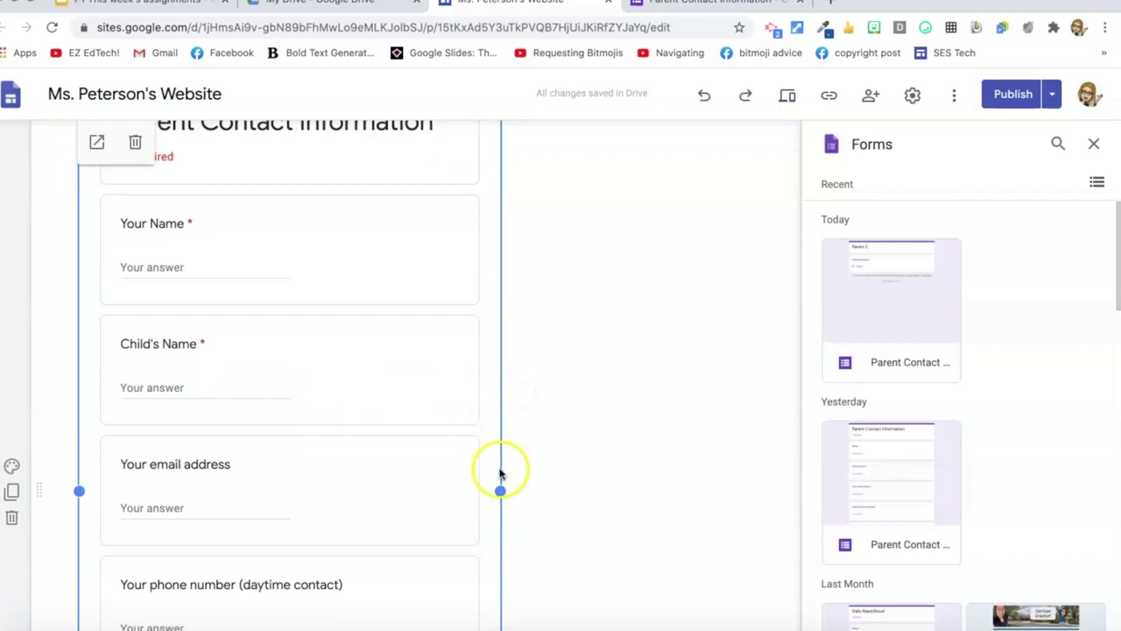
left_click_drag(505, 491, 751, 489)
scroll(660, 452, "up", 3)
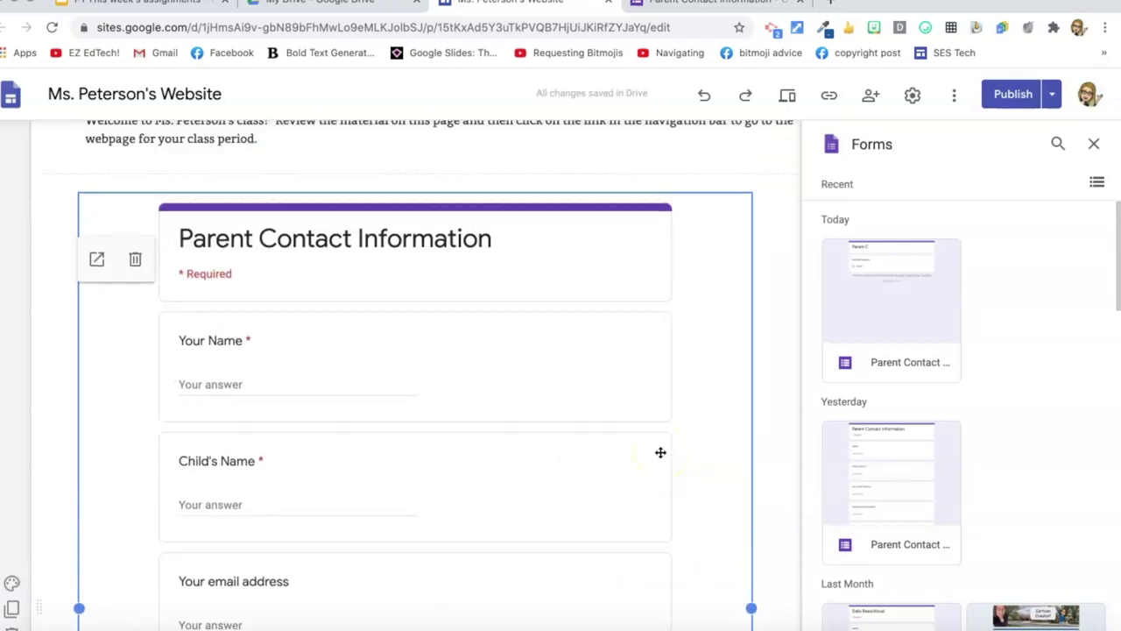
scroll(308, 481, "down", 2)
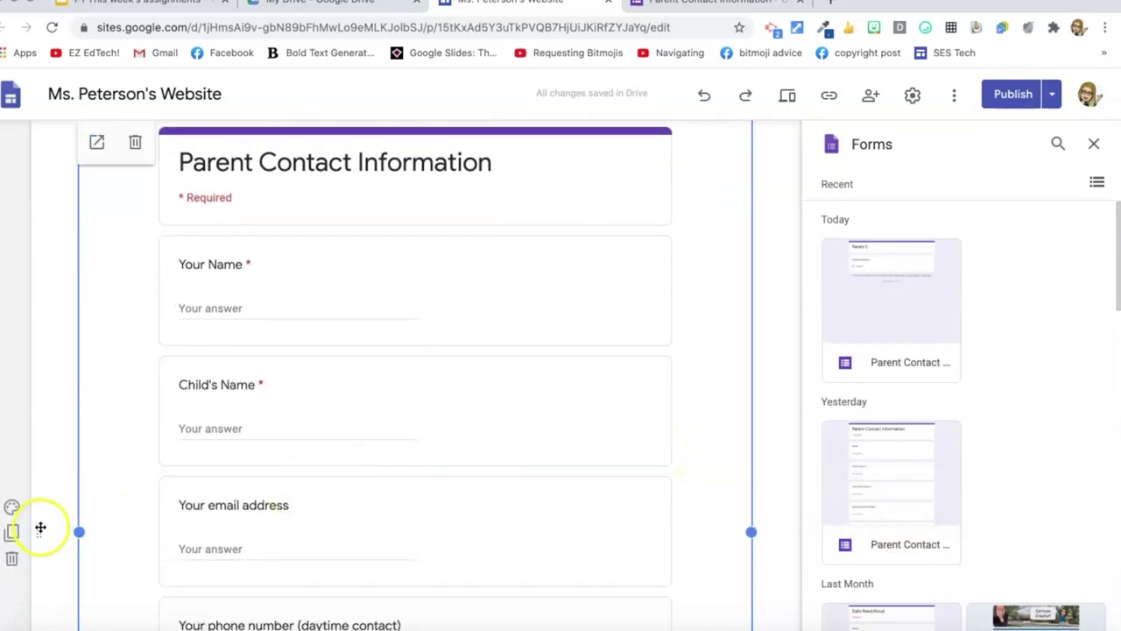
Step: Try moving the form's section by its handle, and look through the Home page from the form to the welcome video
left_click_drag(39, 531, 62, 525)
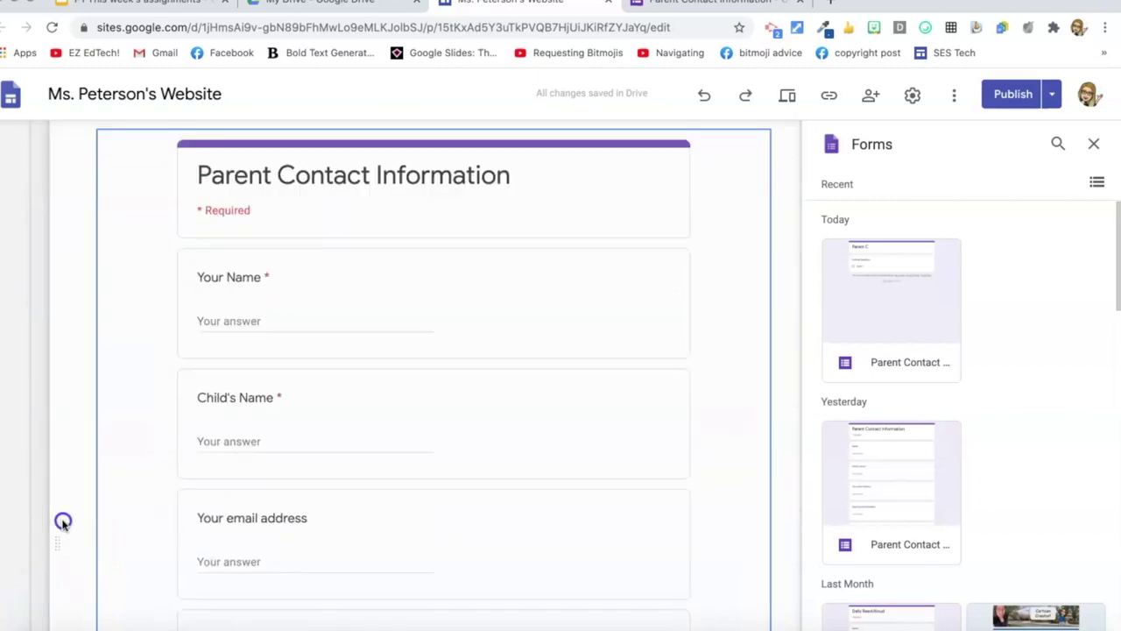
scroll(58, 465, "up", 5)
scroll(73, 488, "down", 8)
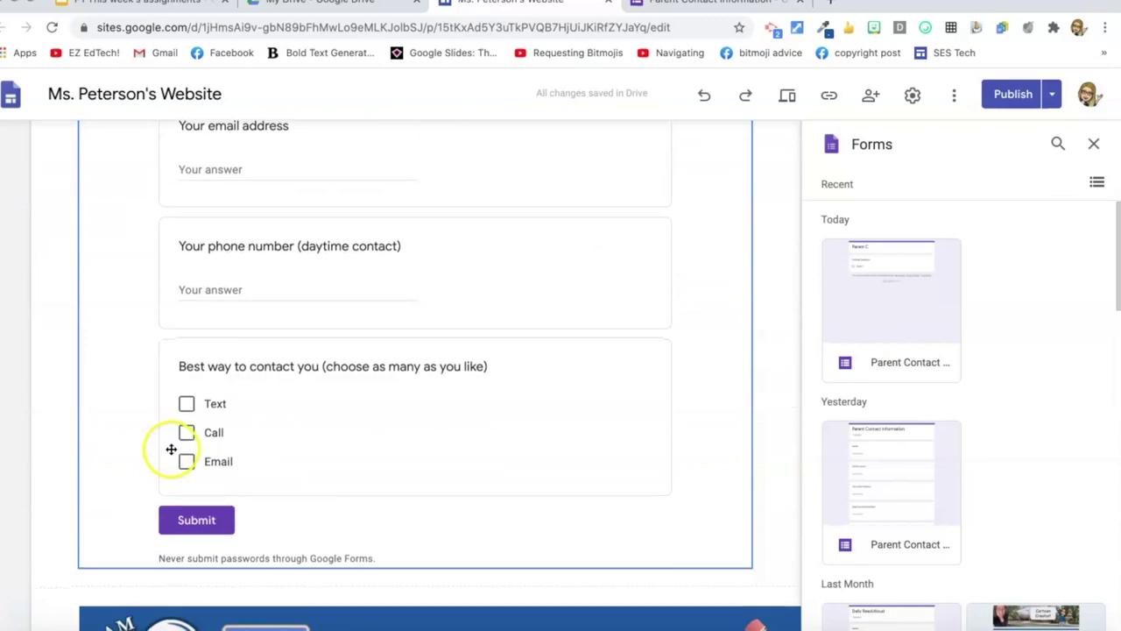
scroll(171, 449, "down", 5)
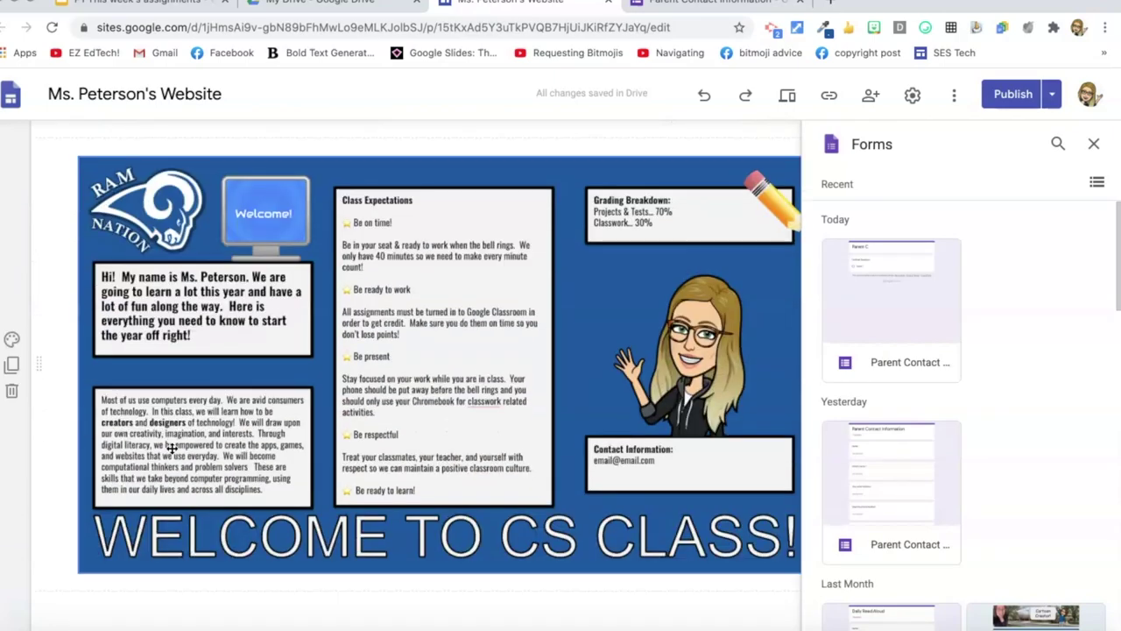
scroll(171, 448, "down", 5)
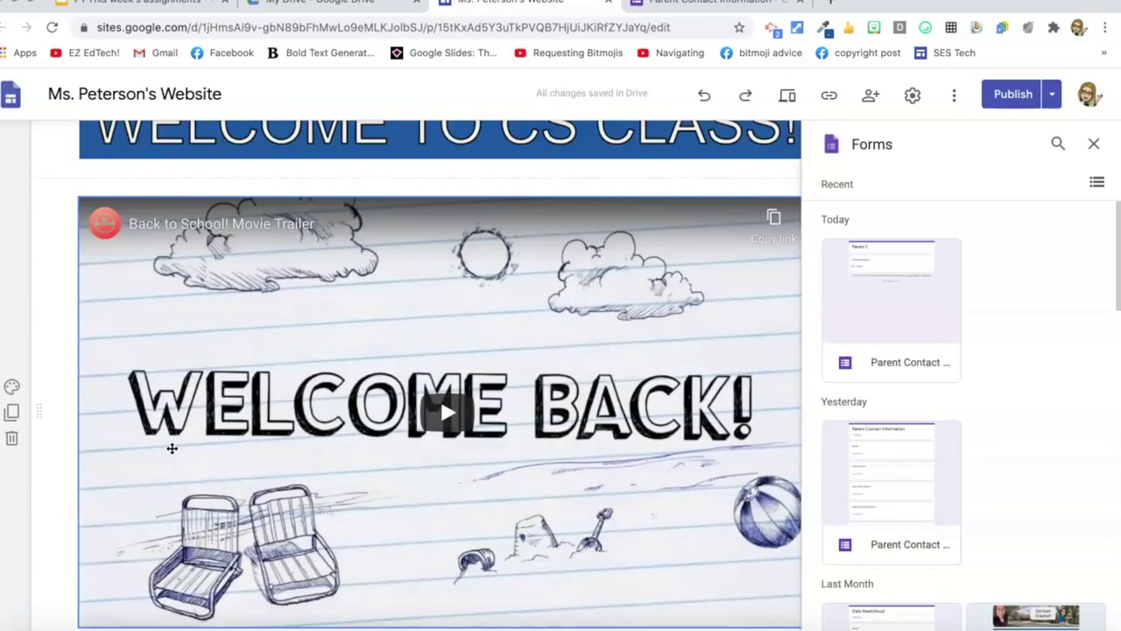
scroll(172, 447, "up", 20)
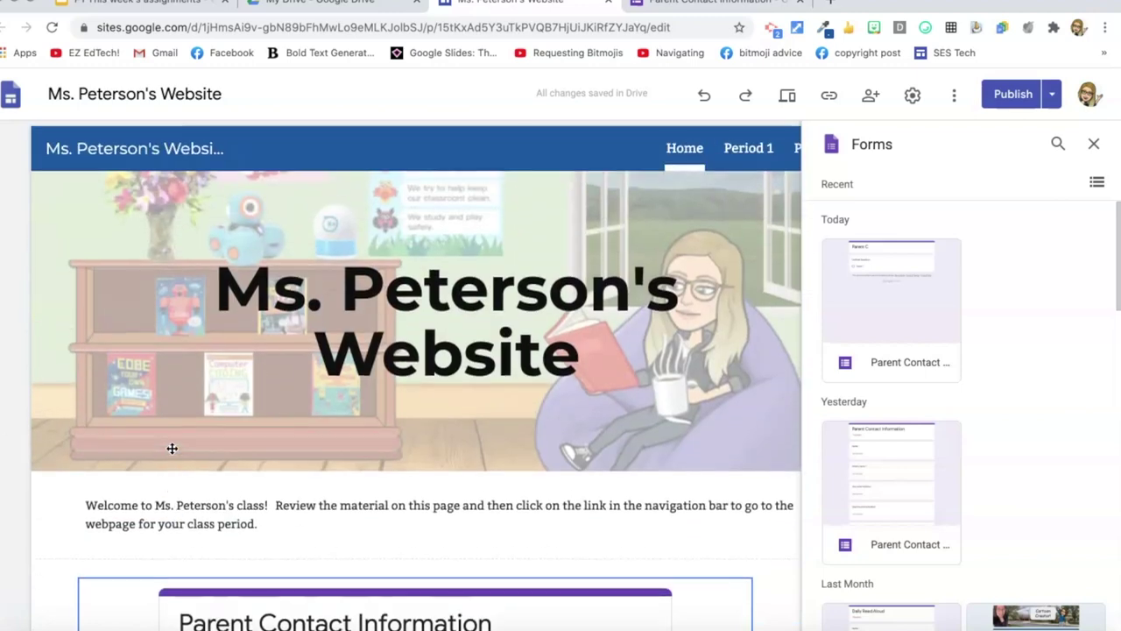
Step: Close the forms list, publish the updated Home page after reviewing the changes, and view the published site link
left_click(1093, 146)
left_click(1012, 95)
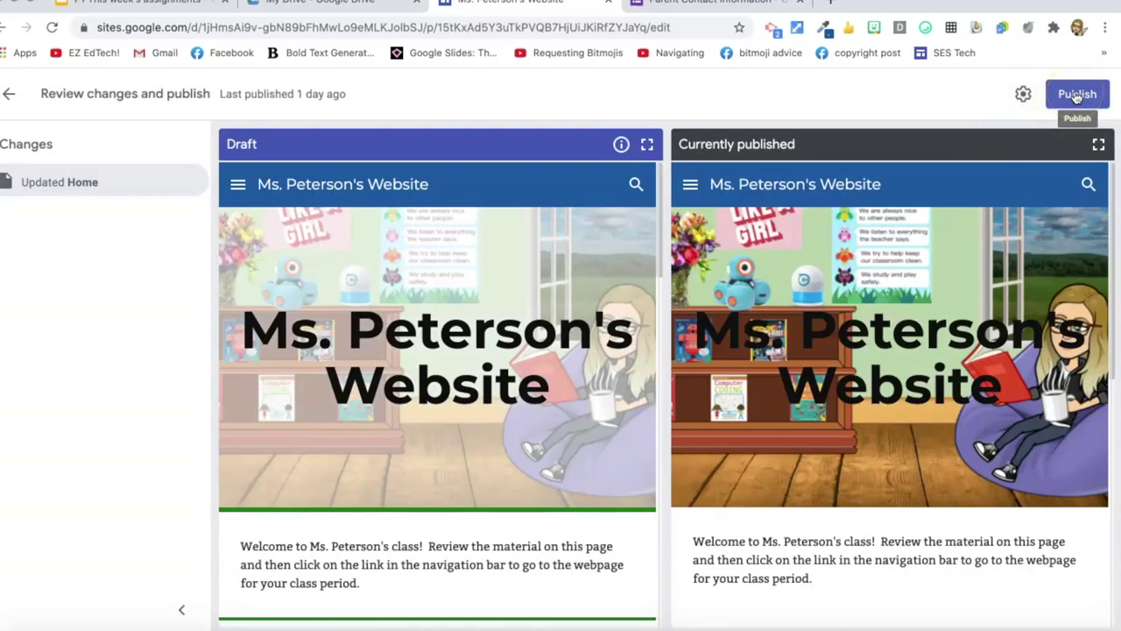
left_click(1076, 94)
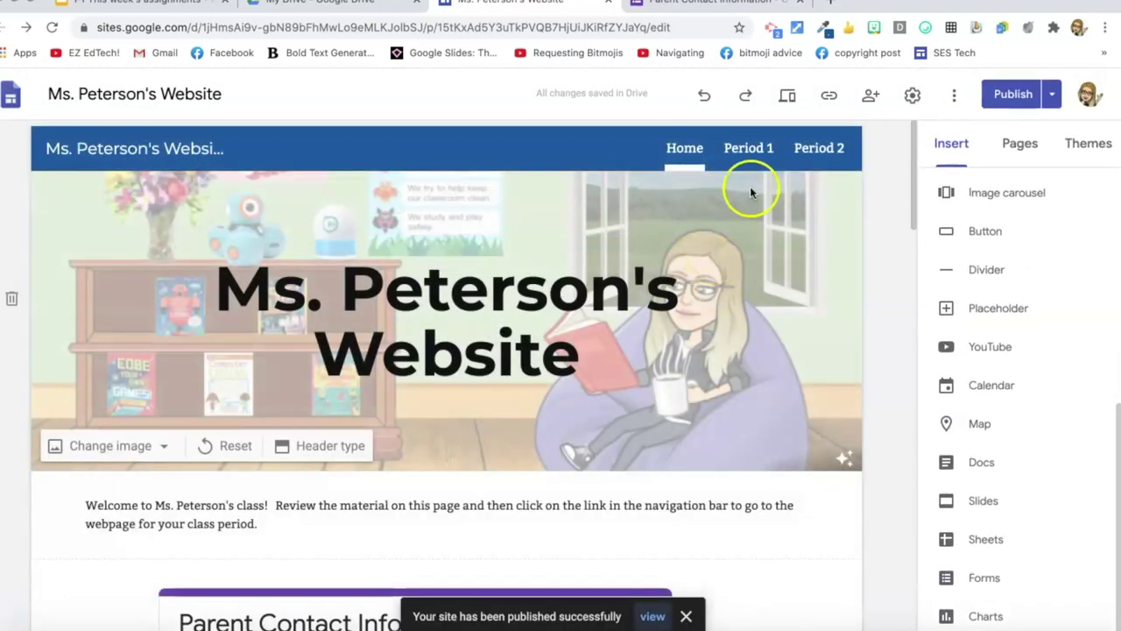
left_click(829, 103)
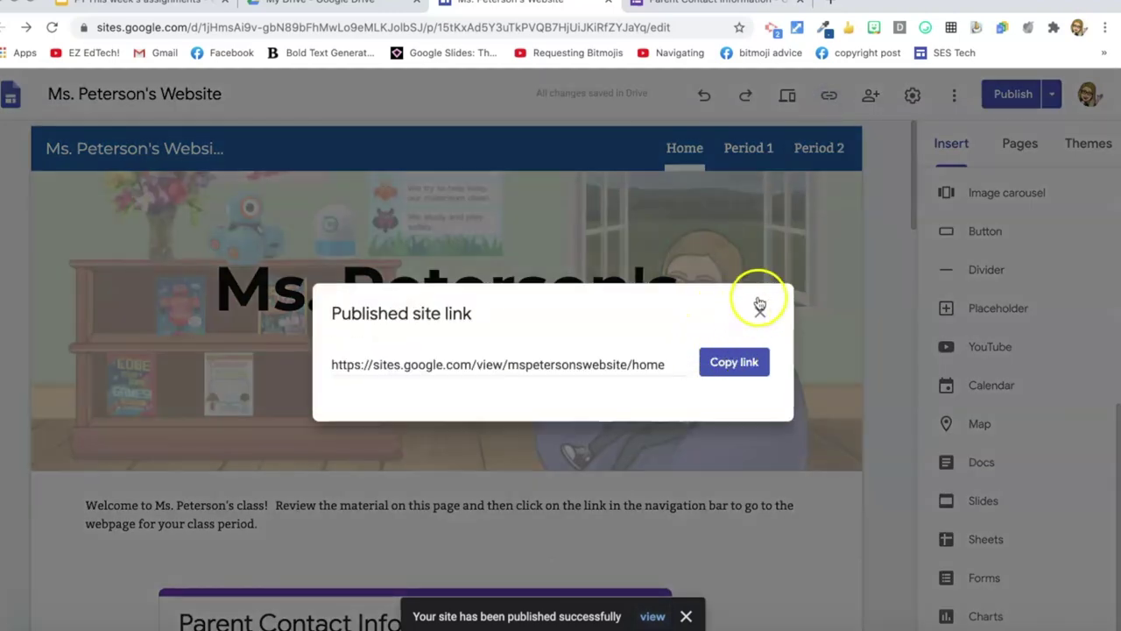
left_click(759, 313)
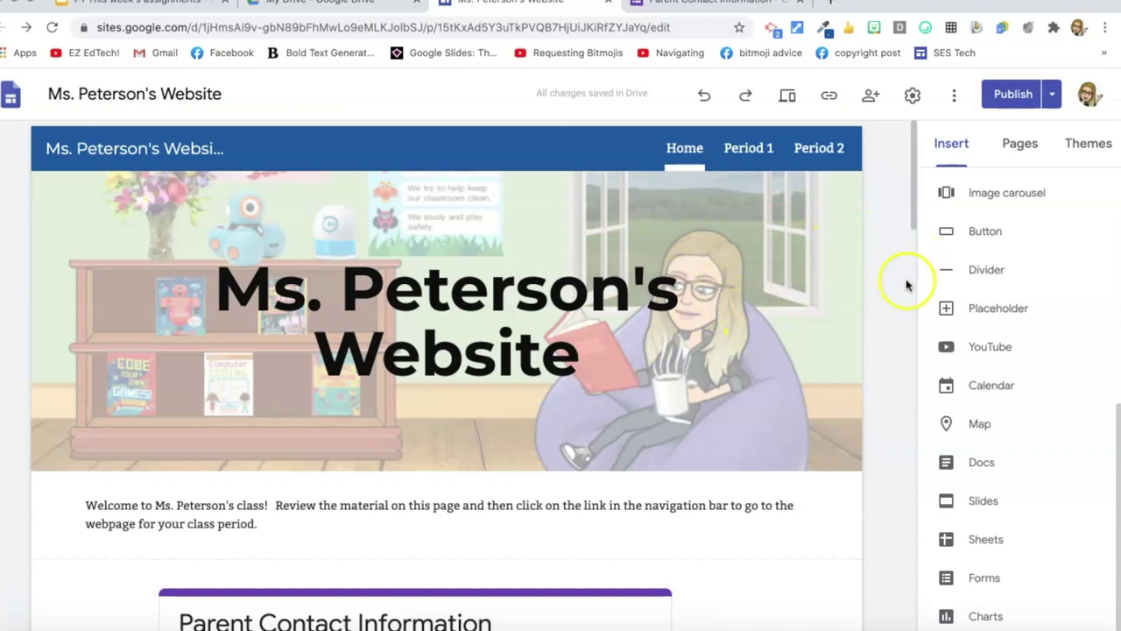
Step: Copy the published site link to the clipboard
left_click(796, 155)
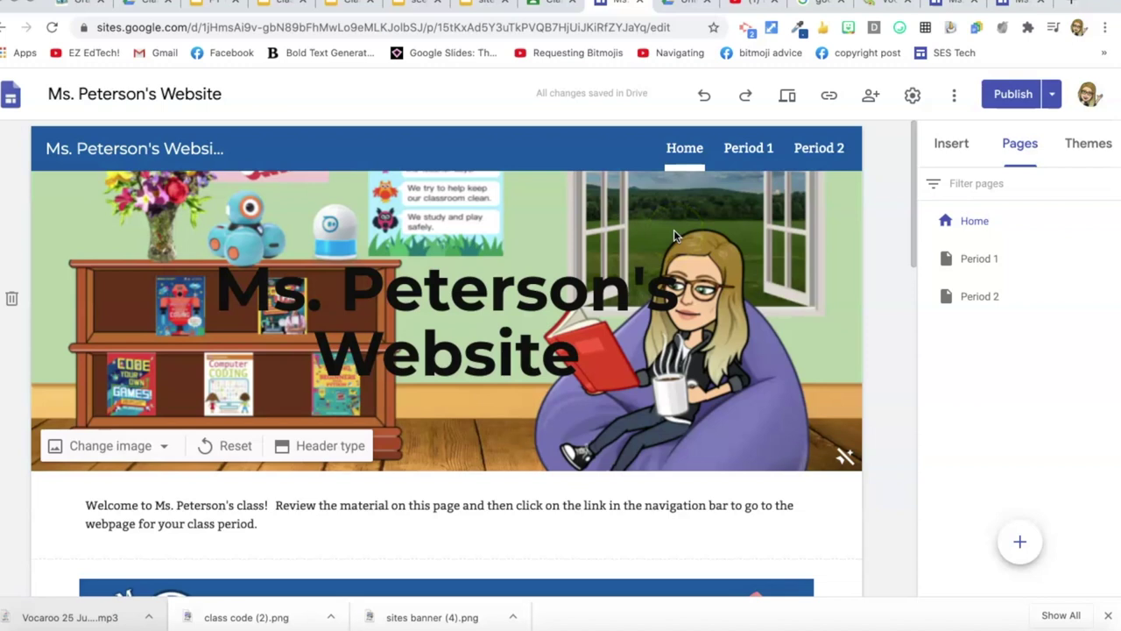
left_click(829, 96)
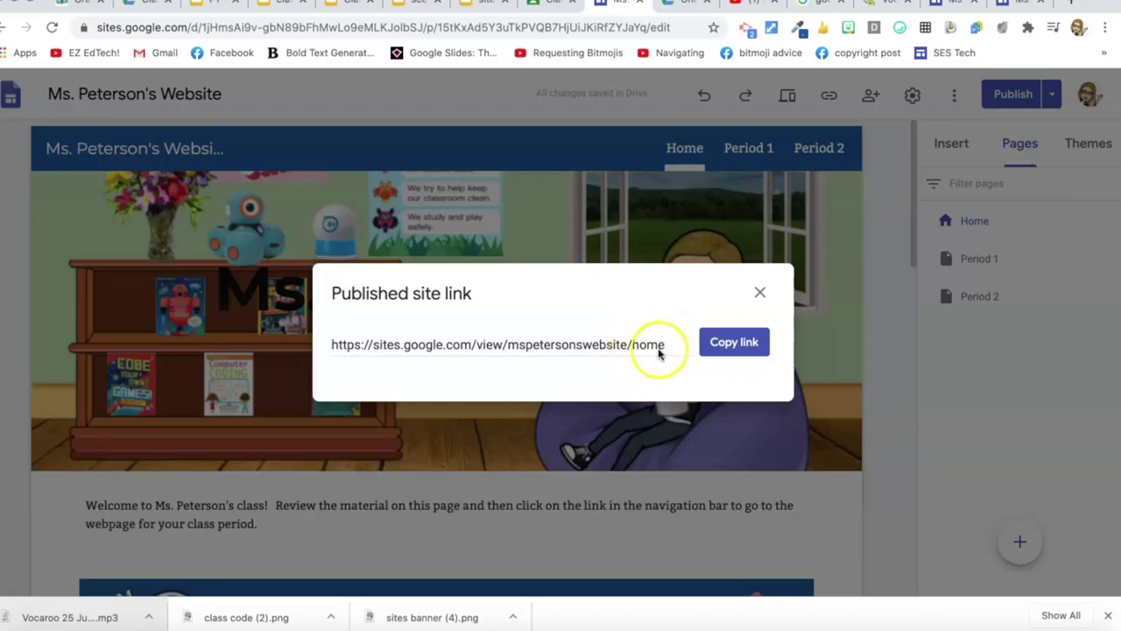
left_click(725, 344)
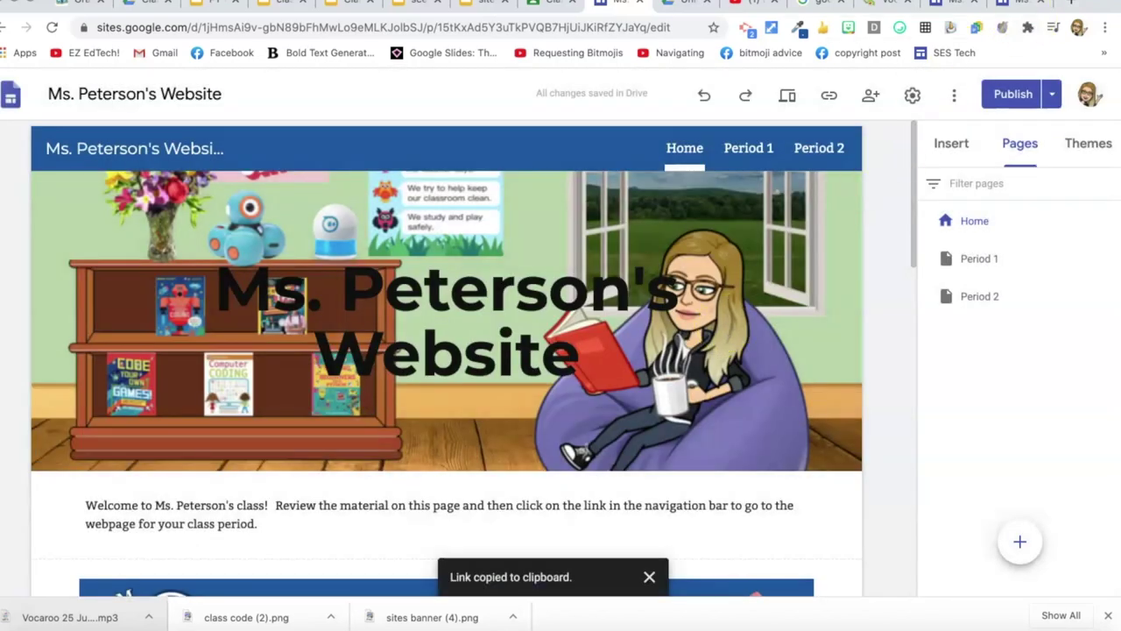
Step: Search the web for "free qr code generator" in a new browser tab and open Unitag's Design QR Code generator
left_click(1070, 6)
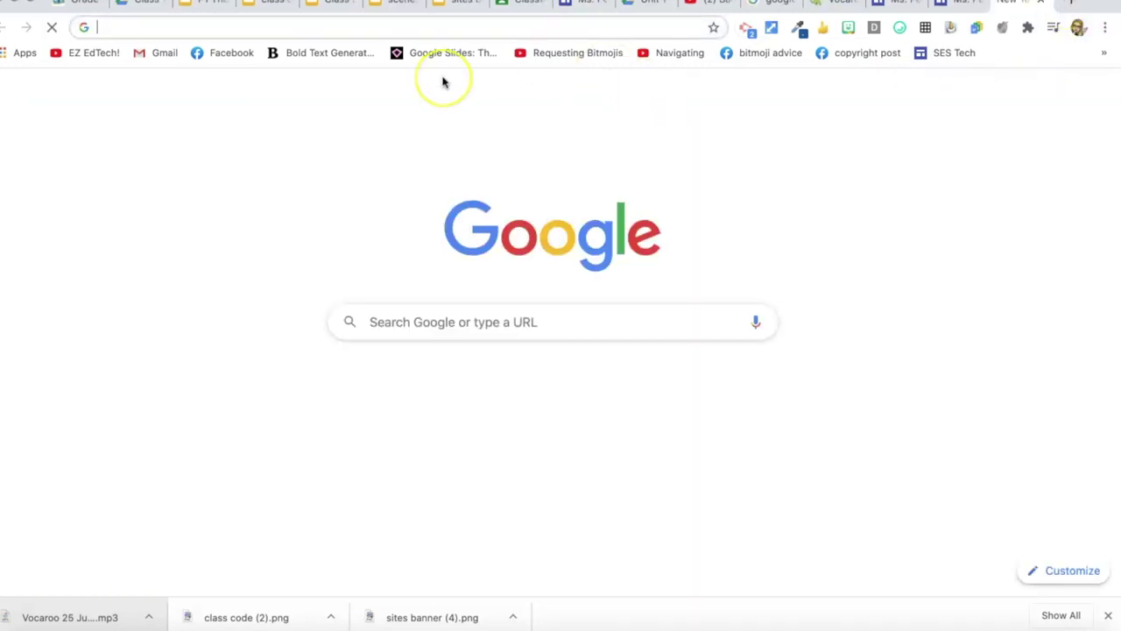
type("free qr code generator")
key("Return")
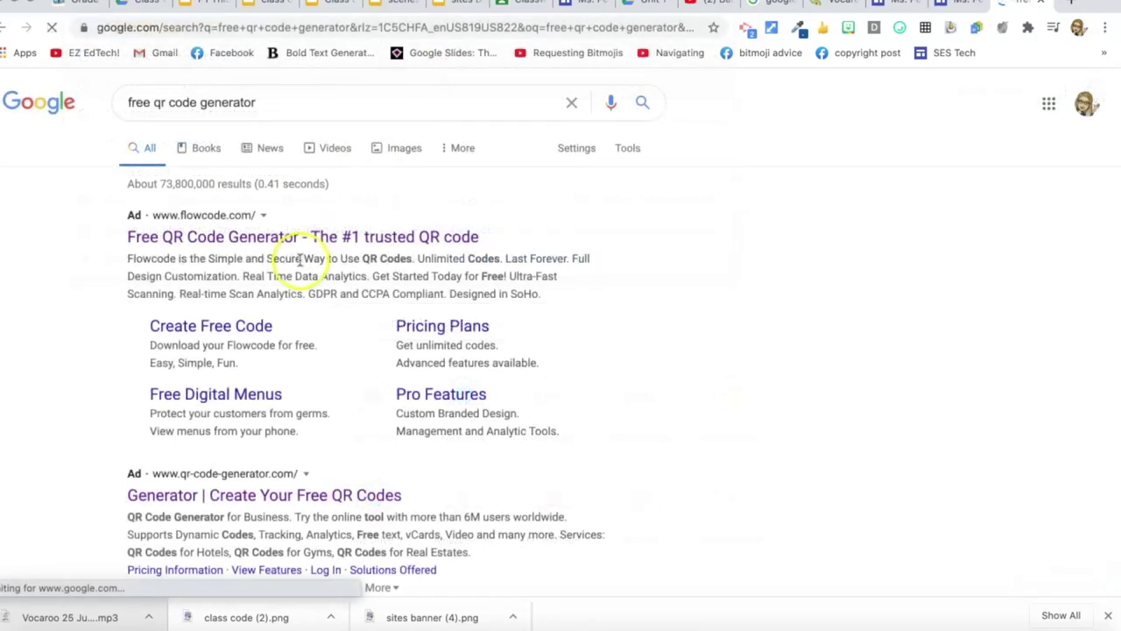
scroll(291, 412, "down", 5)
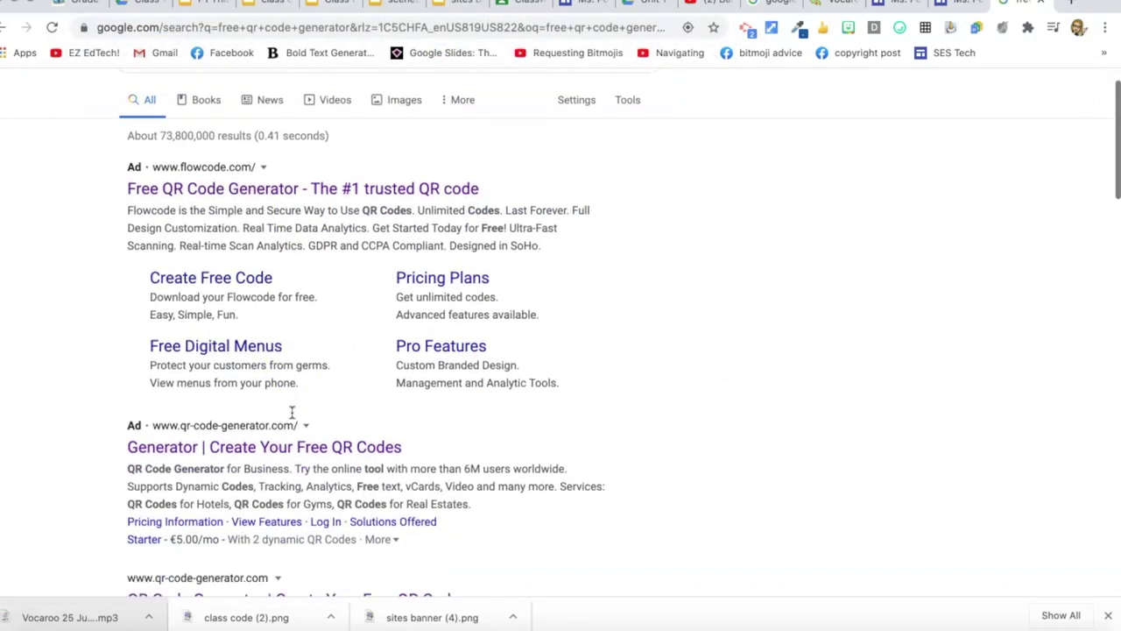
scroll(291, 413, "down", 6)
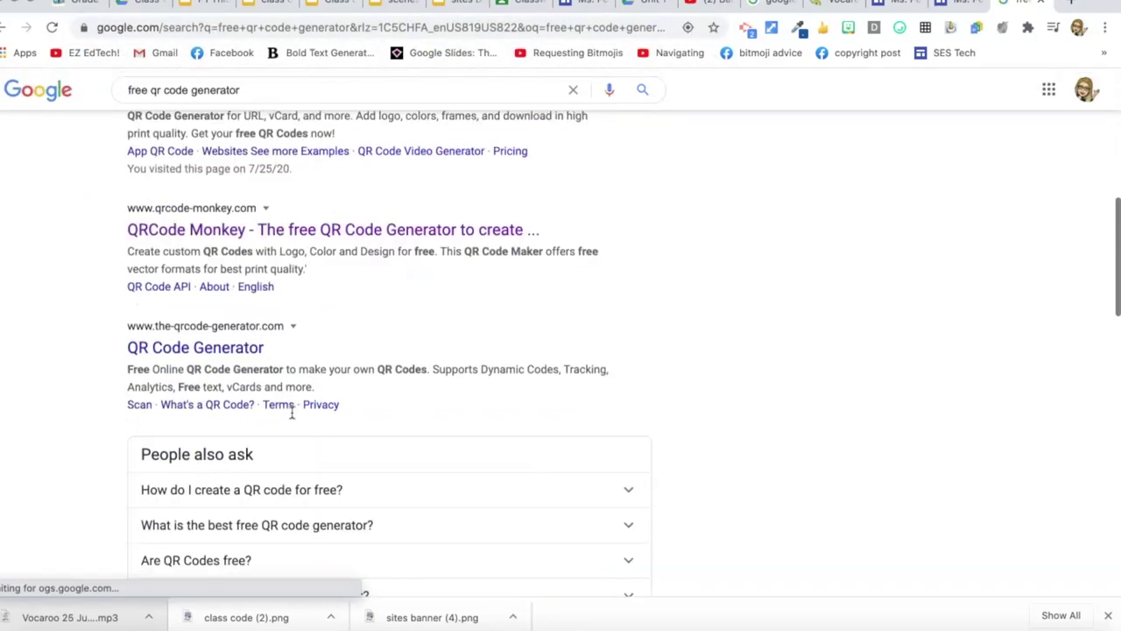
scroll(292, 413, "down", 3)
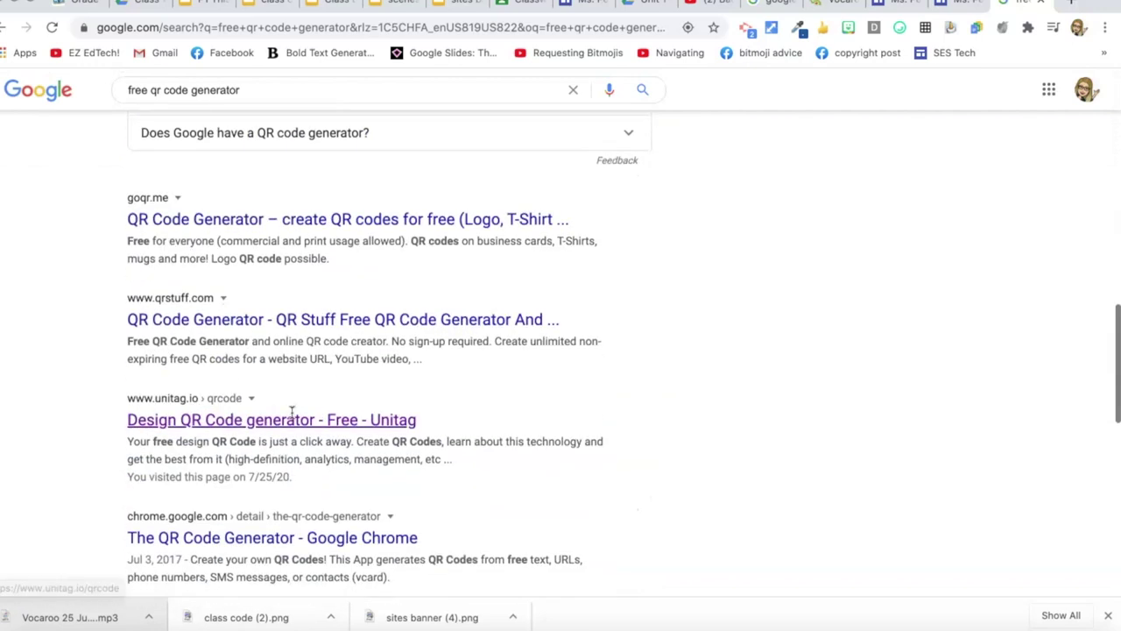
left_click(279, 339)
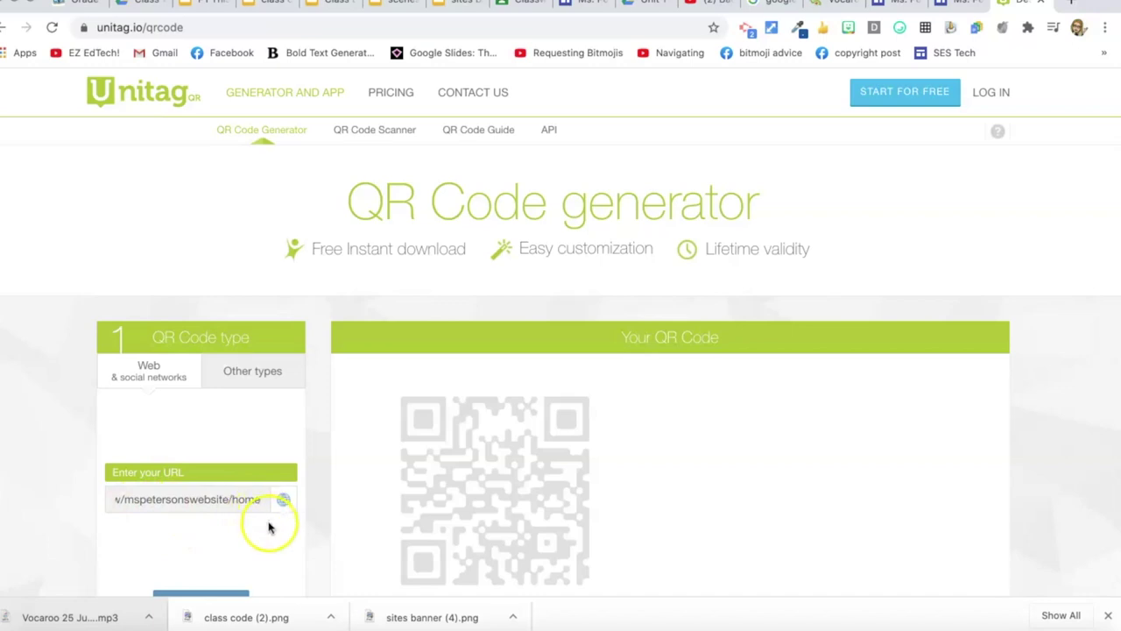
Step: Enter the published site link as the web URL and generate its QR code
scroll(268, 525, "down", 1)
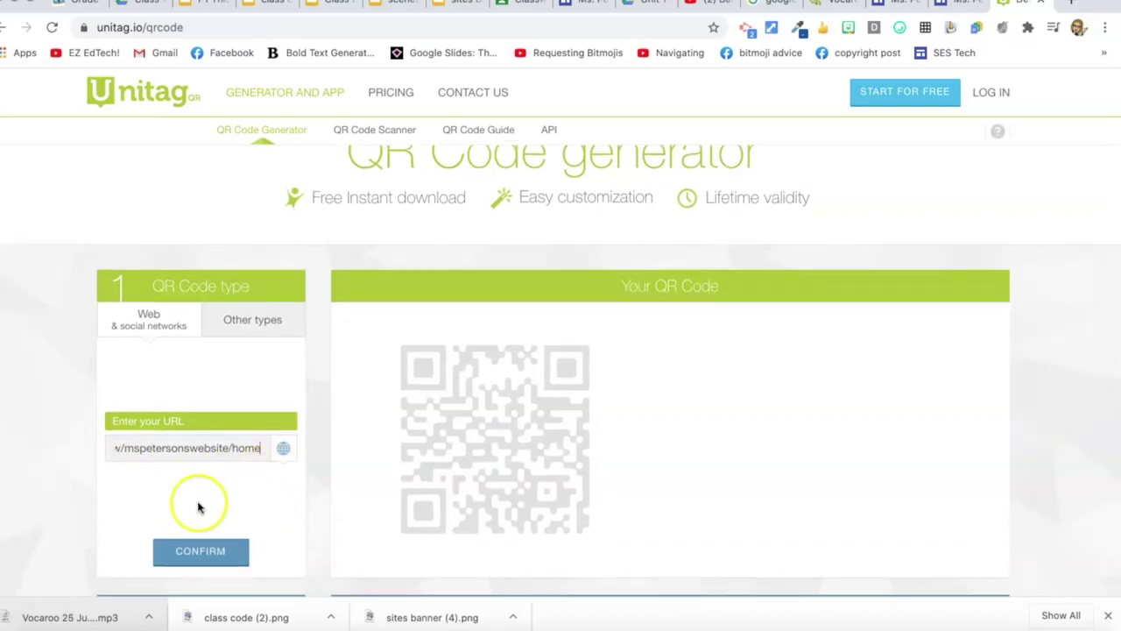
left_click(221, 553)
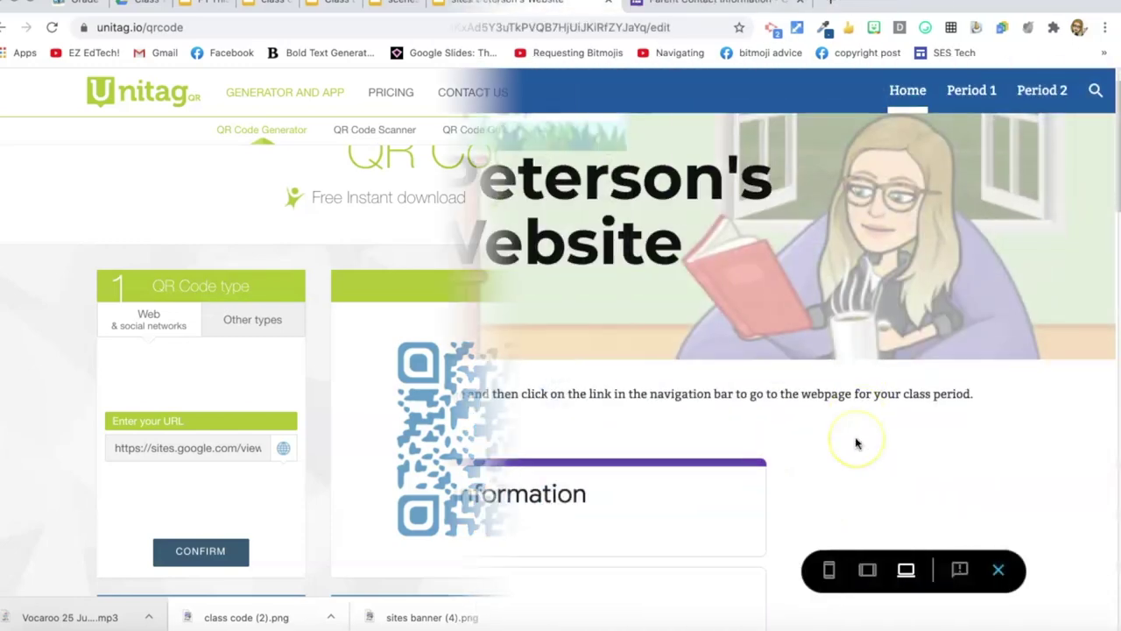
Step: Look over the embedded Parent Contact Information form in the Home page preview and exit the preview
scroll(857, 443, "down", 1)
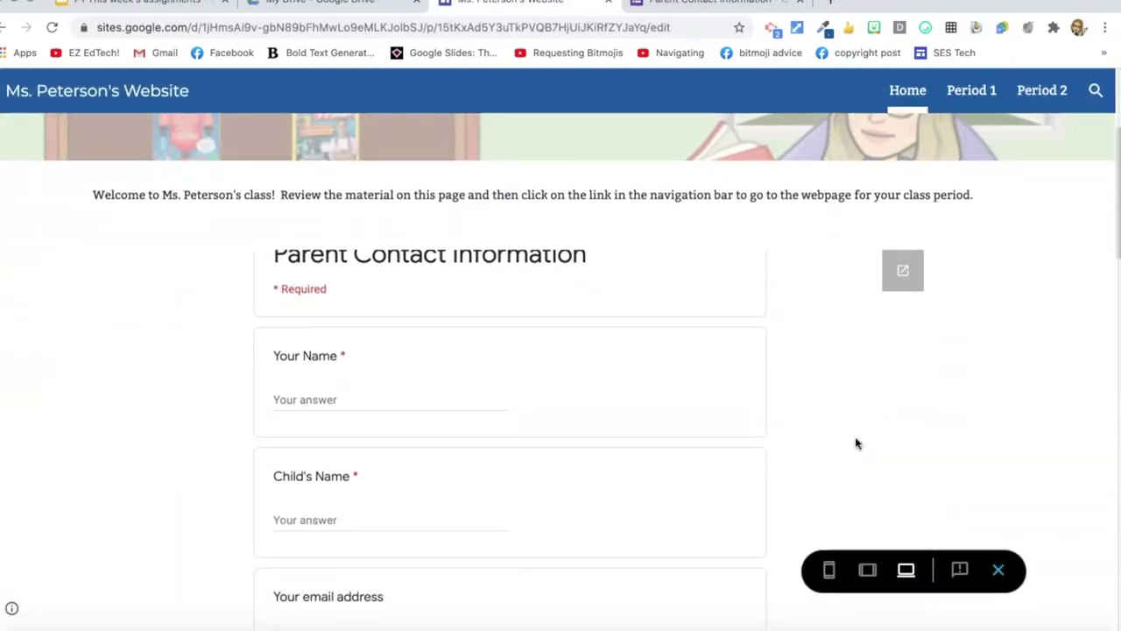
left_click(999, 571)
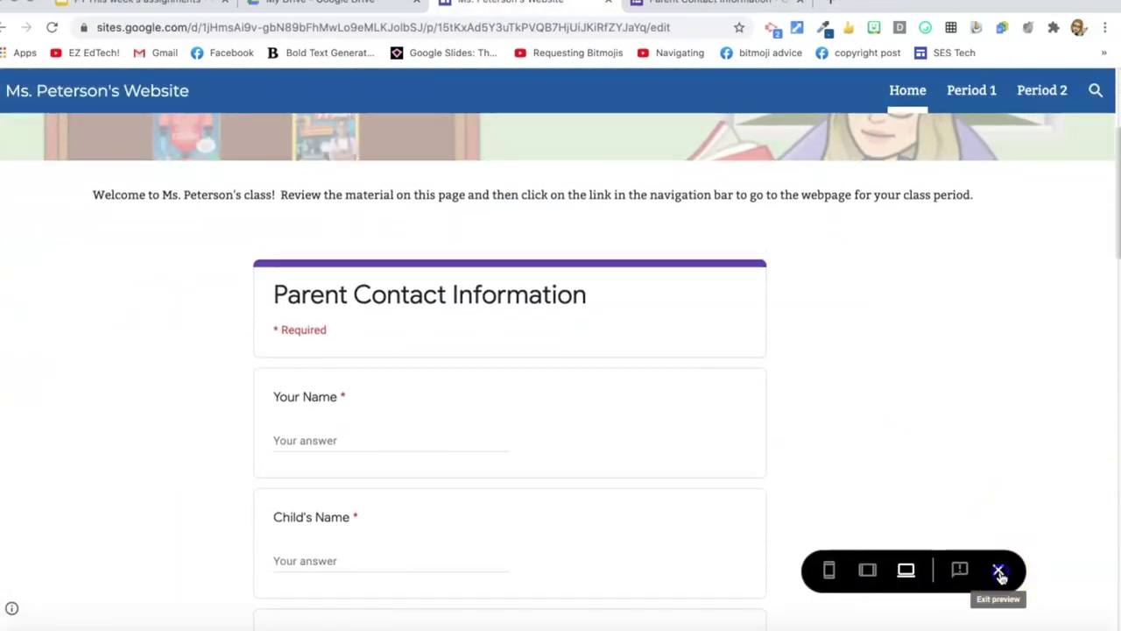